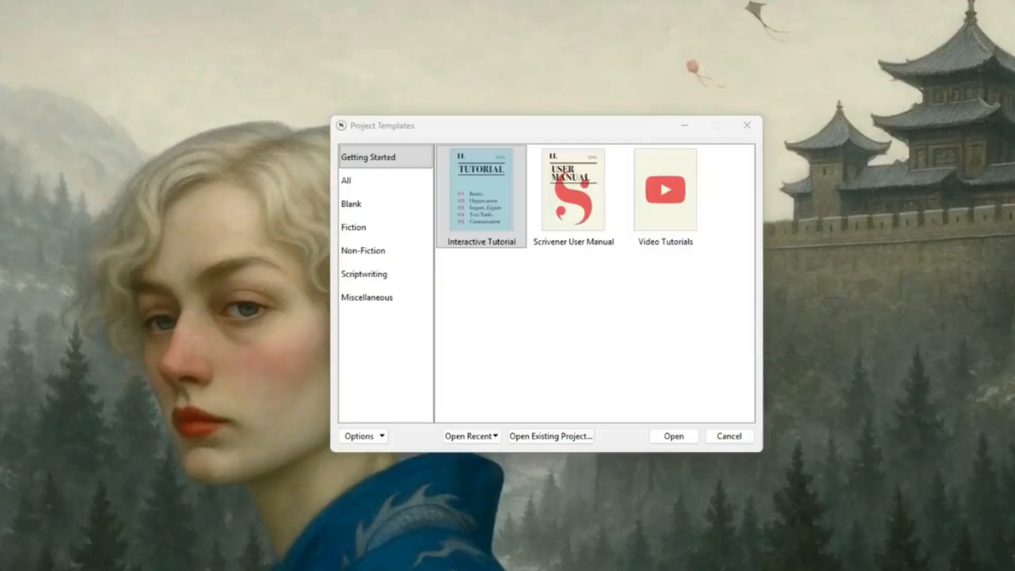
- Create a new project from the Blank template and save it as The Mentor in the Writing folder
{"action": "left_click_drag", "start_coordinate": [467, 135], "coordinate": [473, 114]}
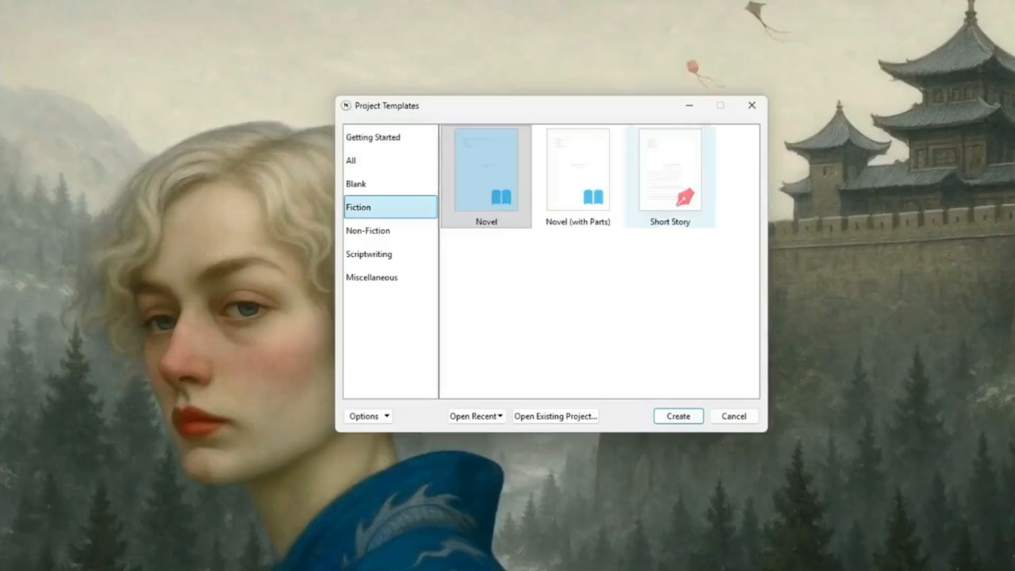
{"action": "left_click", "coordinate": [391, 183]}
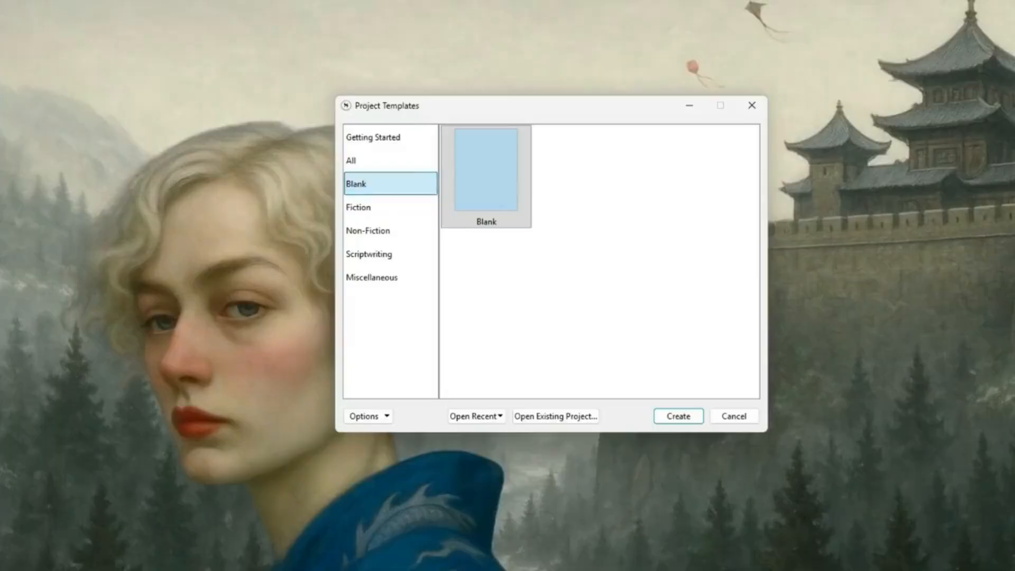
{"action": "left_click", "coordinate": [486, 176]}
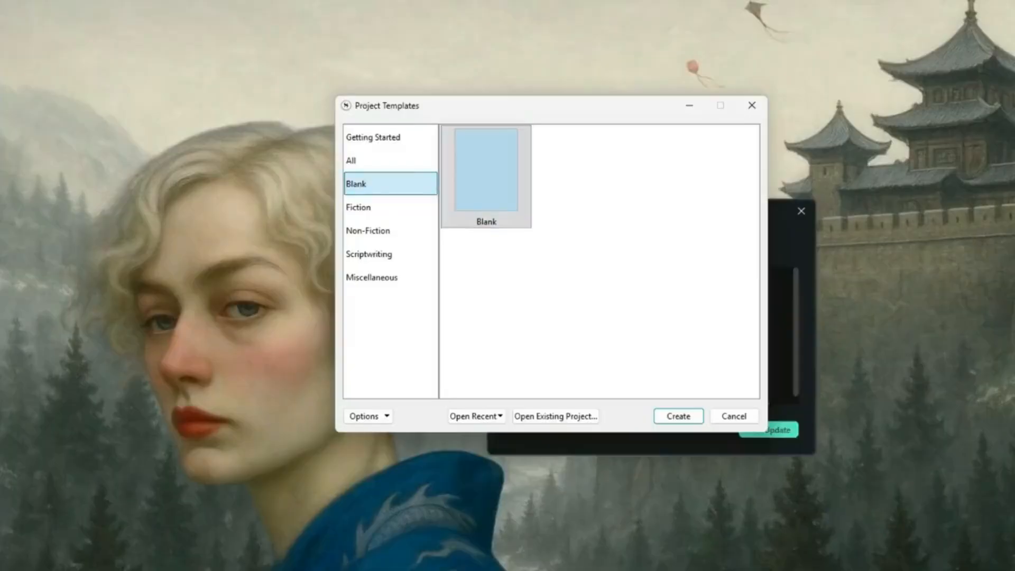
{"action": "left_click", "coordinate": [715, 427]}
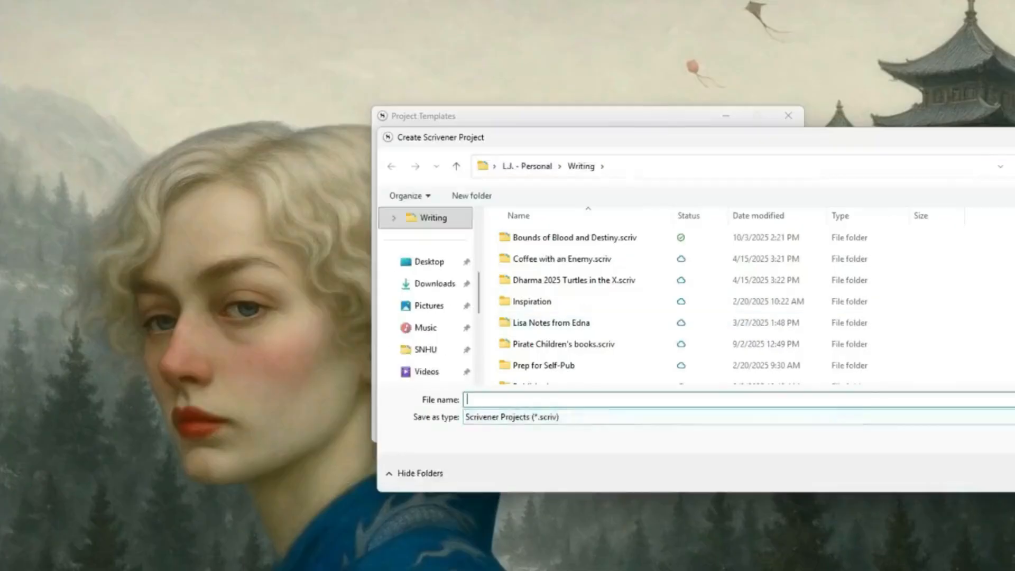
{"action": "type", "text": "The Mentor"}
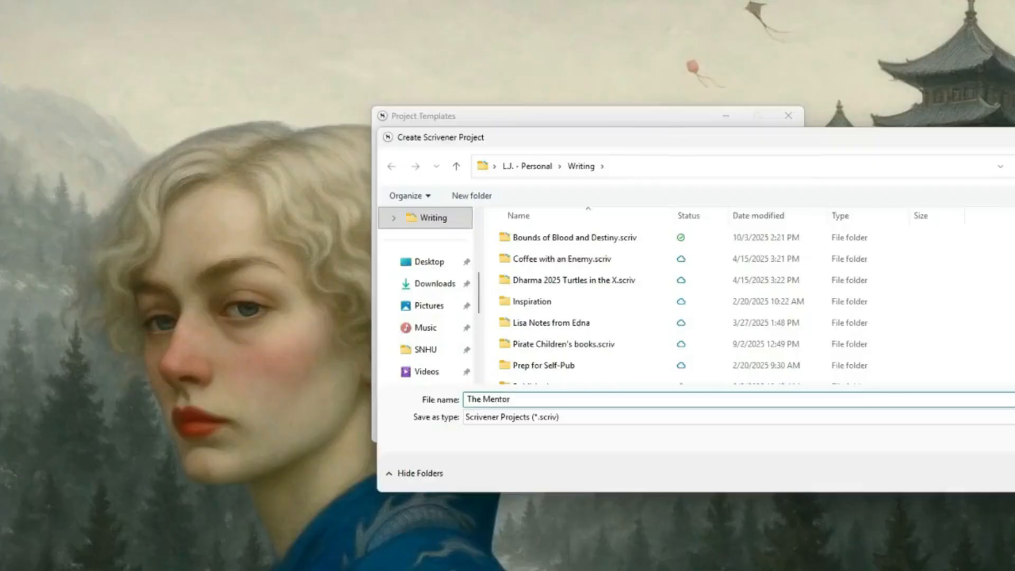
{"action": "key", "text": "Return"}
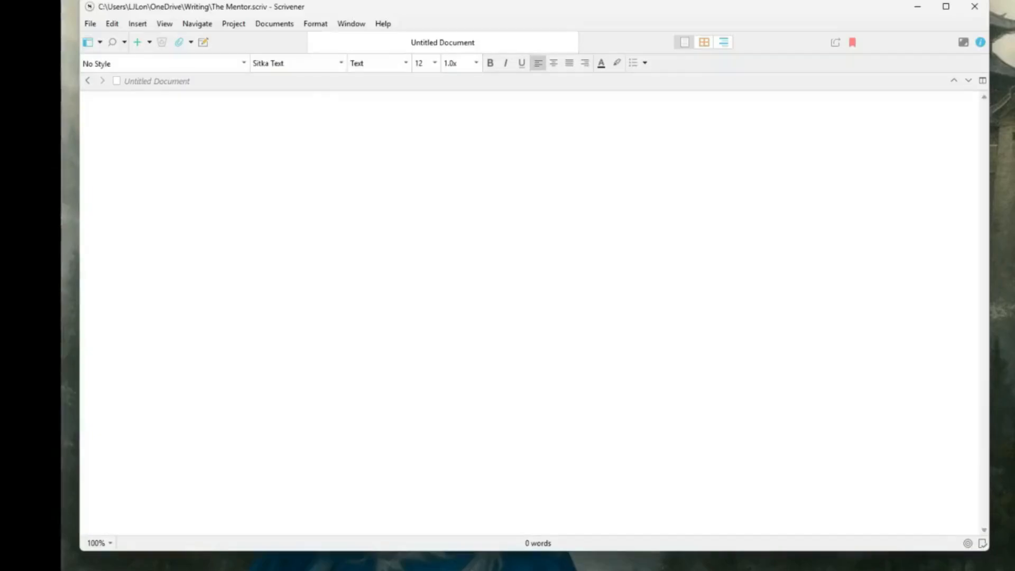
- Set the text font to Viner Hand ITC and the line spacing to 2.0x
{"action": "left_click", "coordinate": [341, 63]}
{"action": "scroll", "coordinate": [337, 178], "scroll_direction": "down", "scroll_amount": 3}
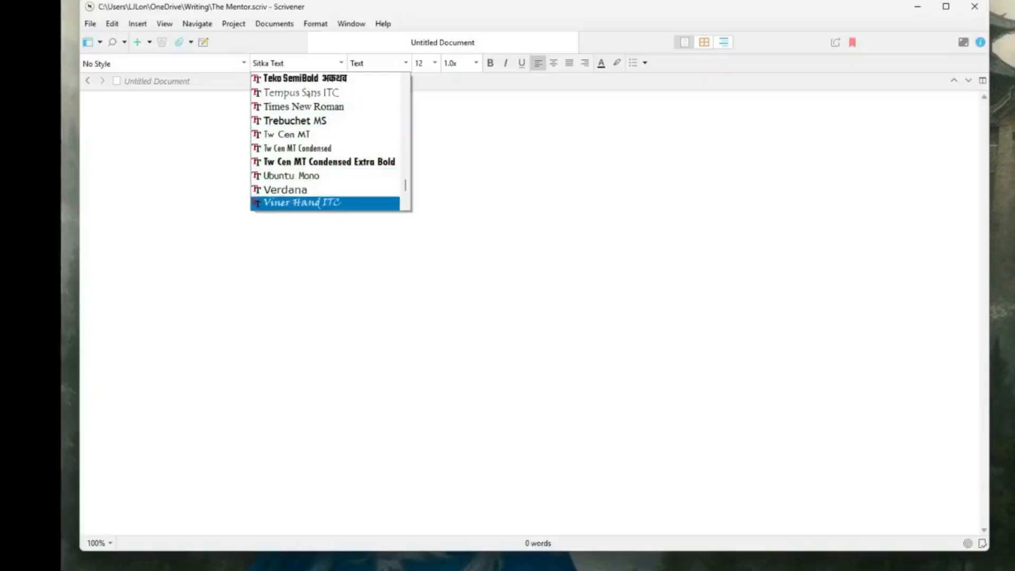
{"action": "left_click", "coordinate": [301, 203]}
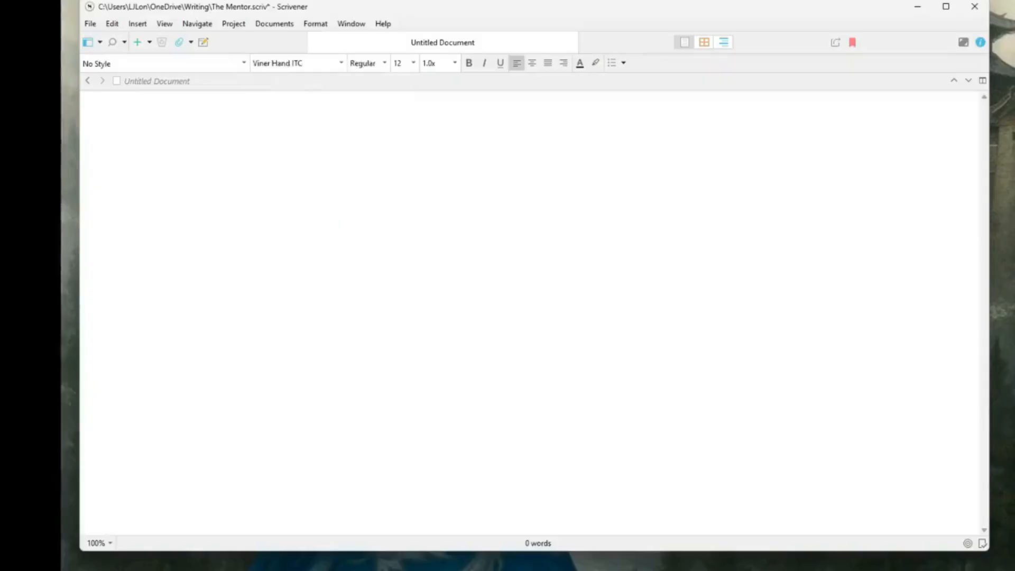
{"action": "left_click", "coordinate": [384, 63]}
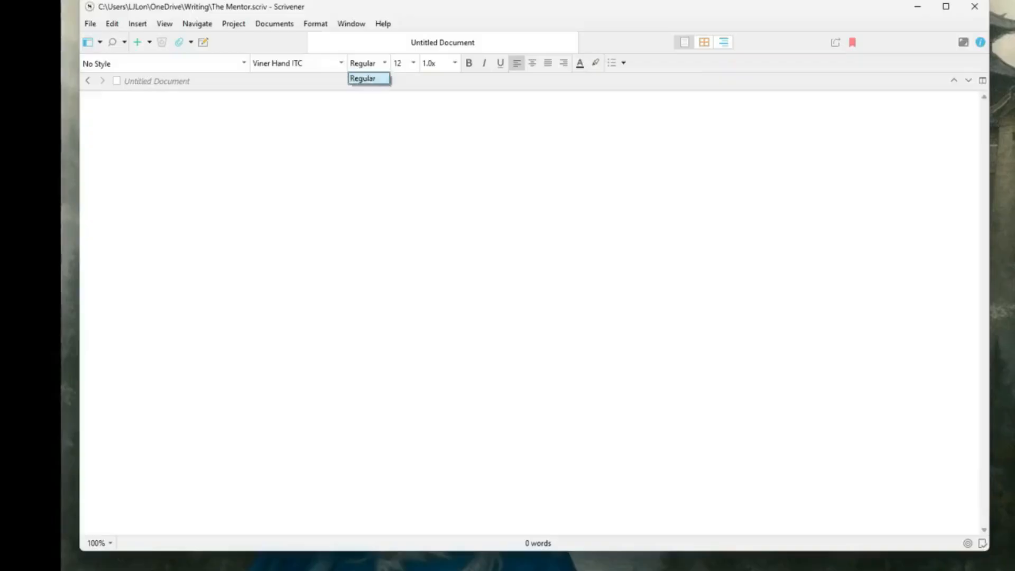
{"action": "left_click", "coordinate": [414, 63]}
{"action": "left_click", "coordinate": [454, 63]}
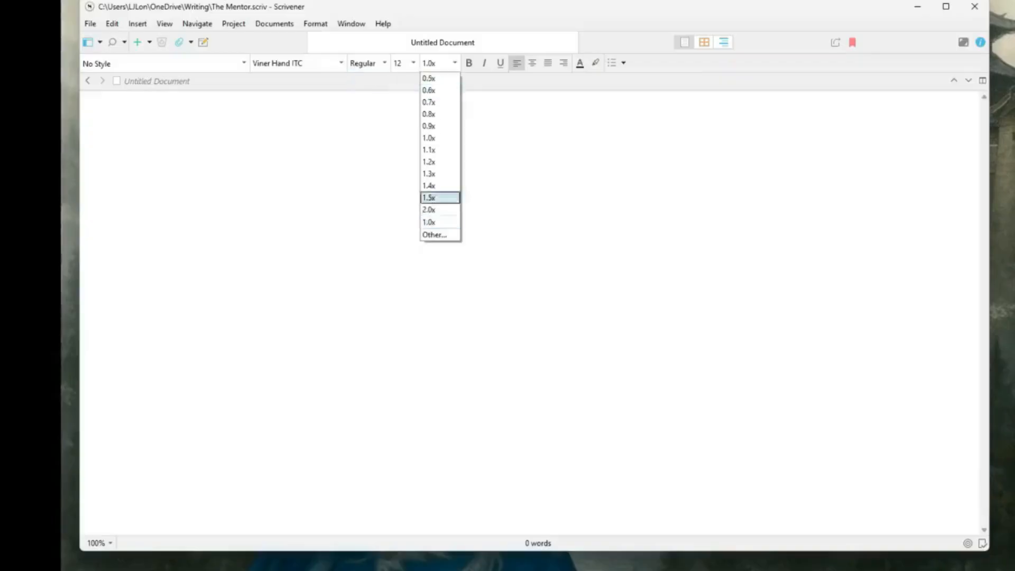
{"action": "left_click", "coordinate": [440, 210]}
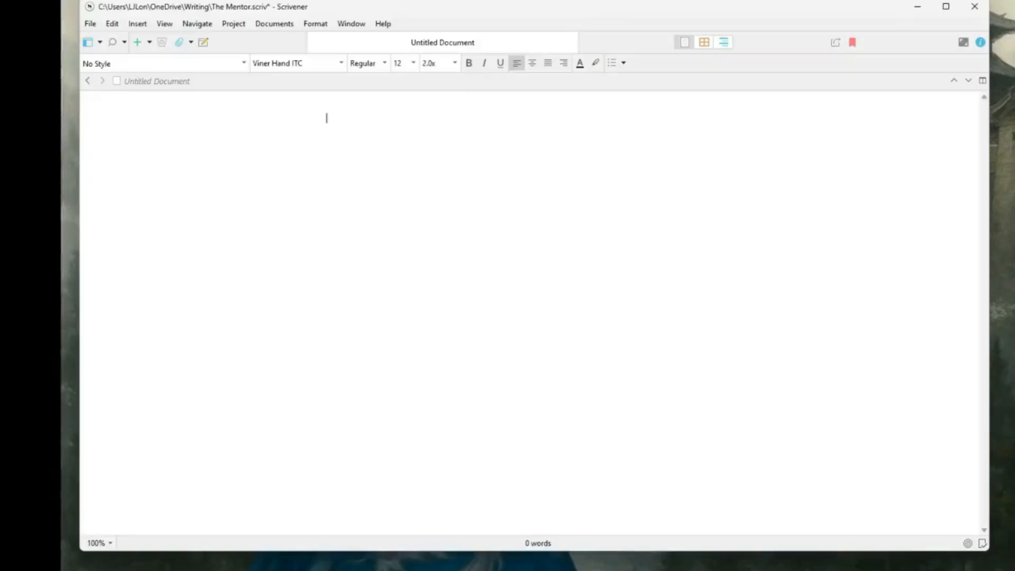
- Enter the line "Type some text" in italics in the empty document
{"action": "key", "text": "ctrl+b"}
{"action": "key", "text": "ctrl+i"}
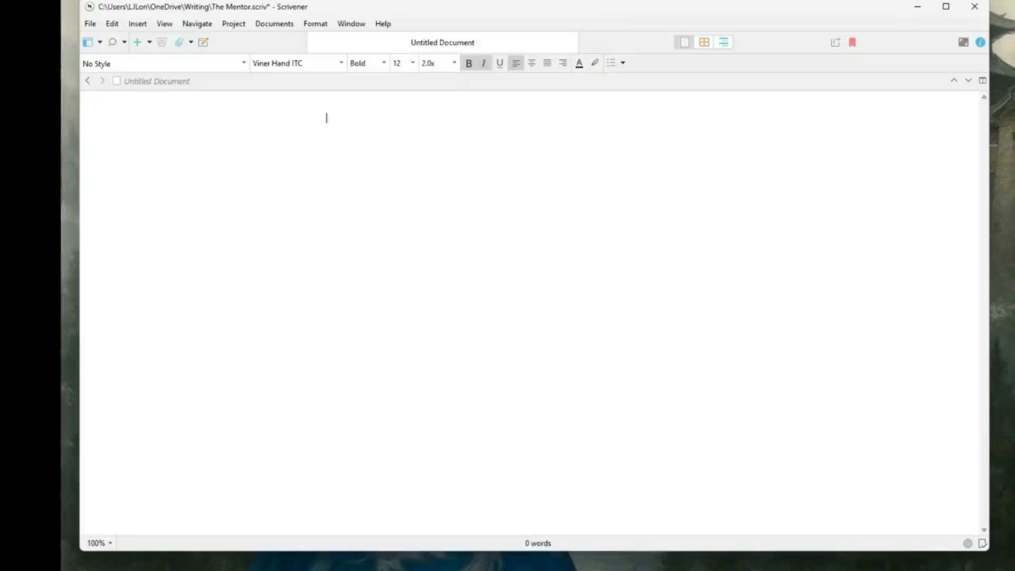
{"action": "key", "text": "ctrl+b"}
{"action": "key", "text": "ctrl+i"}
{"action": "key", "text": "ctrl+i"}
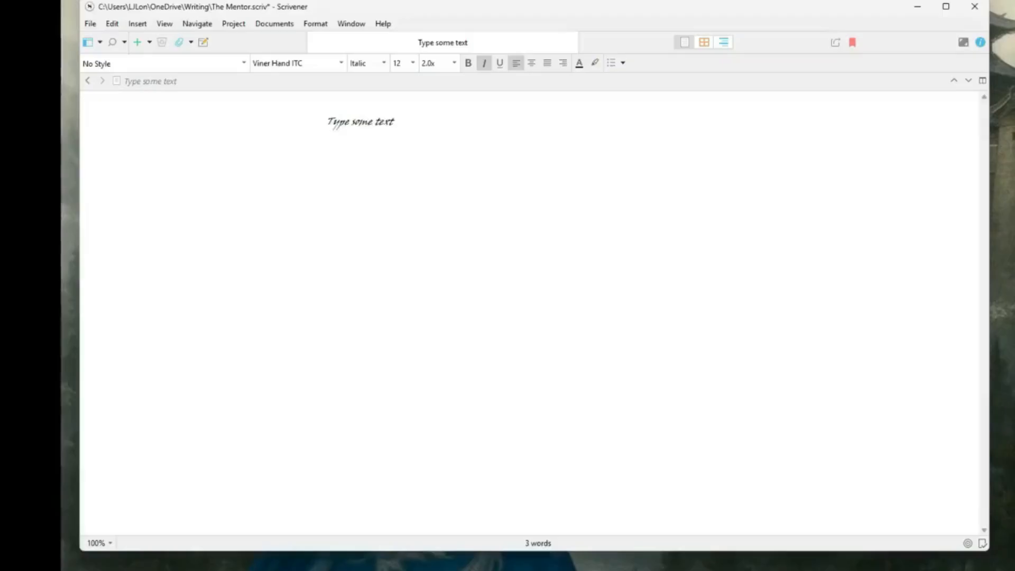
- Remove the italics from the whole line, then apply bold to it and turn bold off again
{"action": "key", "text": "ctrl+a"}
{"action": "key", "text": "ctrl+i"}
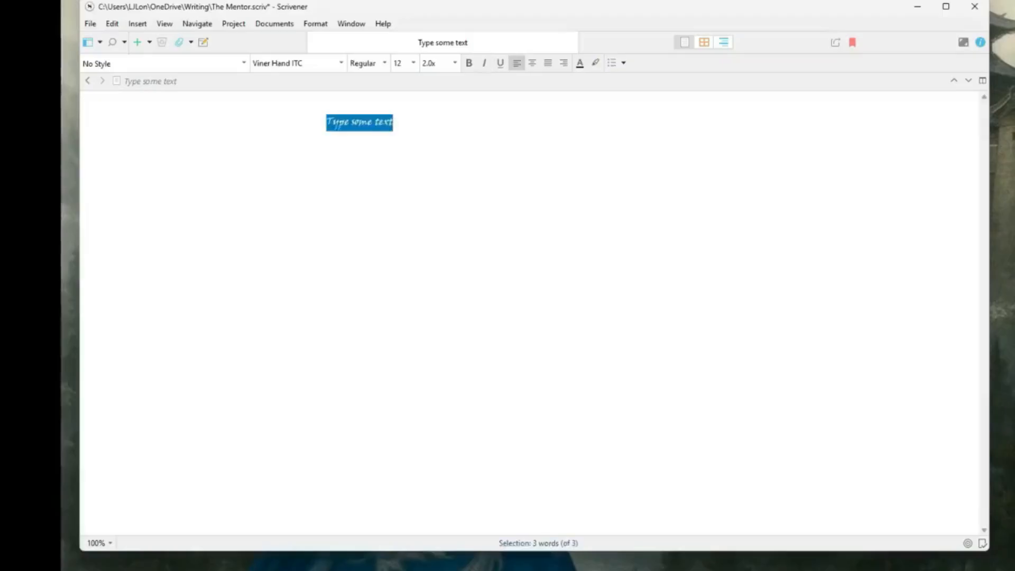
{"action": "key", "text": "ctrl+b"}
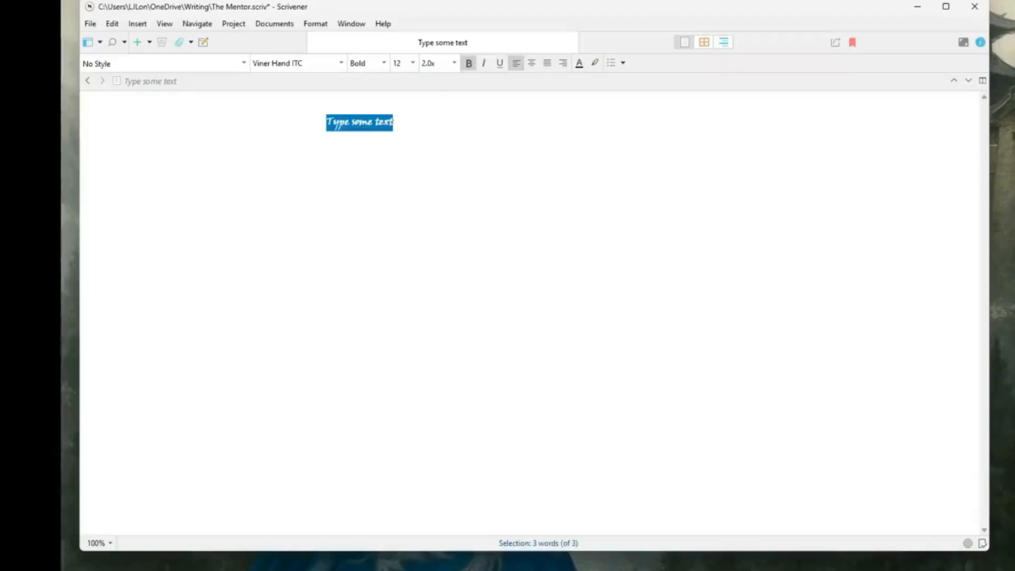
{"action": "key", "text": "ctrl+b"}
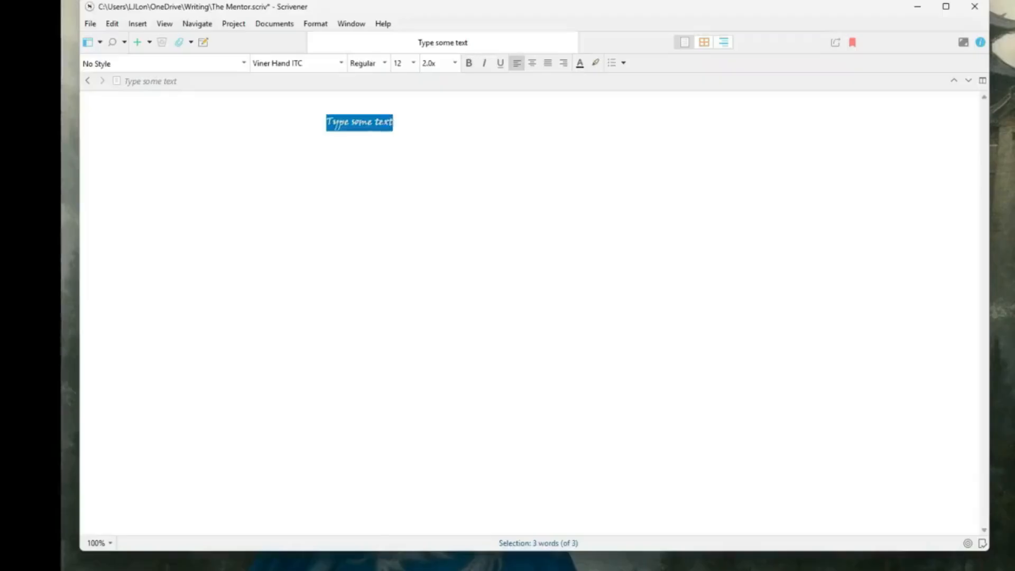
- Set the editor's zoom level to 150%
{"action": "left_click", "coordinate": [100, 543]}
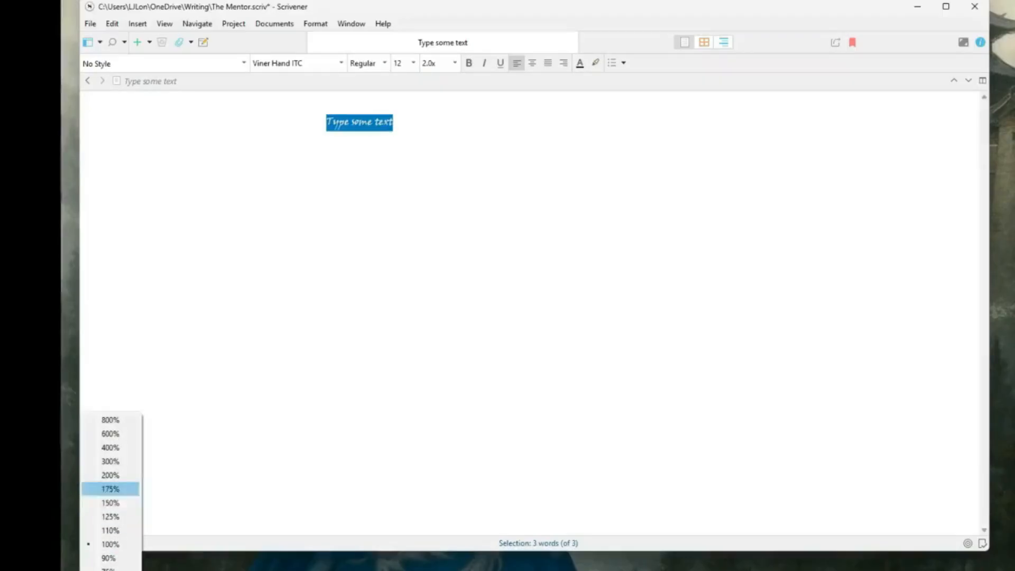
{"action": "left_click", "coordinate": [110, 503]}
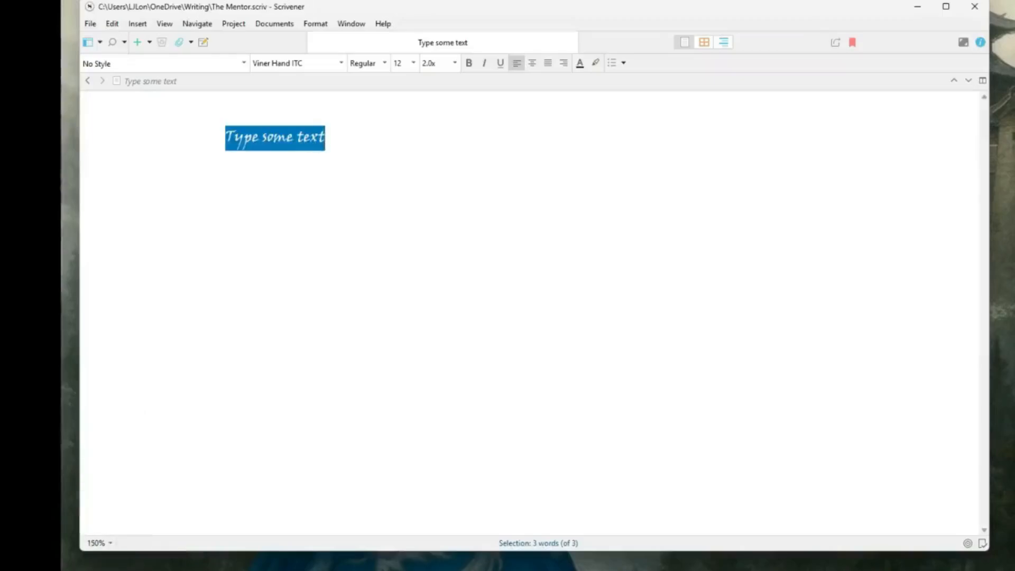
- Try centred and justified alignment on the selected line and view the available list styles
{"action": "left_click", "coordinate": [533, 62]}
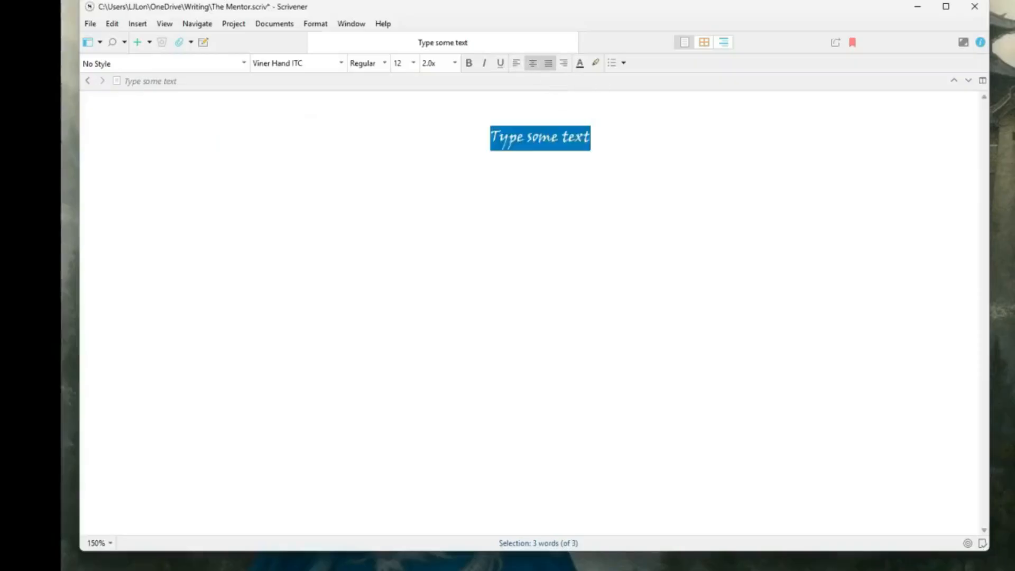
{"action": "left_click", "coordinate": [548, 62]}
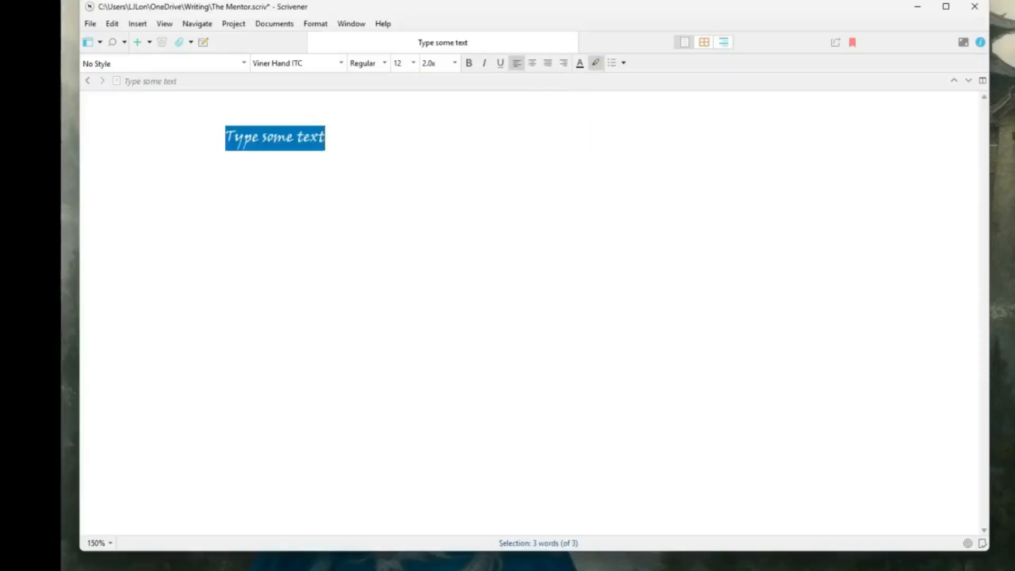
{"action": "left_click", "coordinate": [623, 63]}
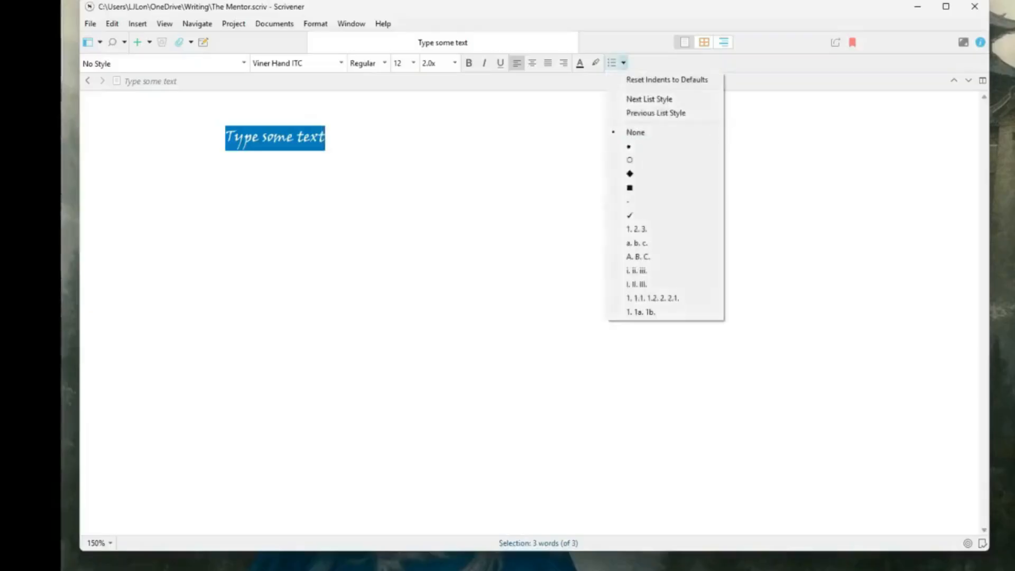
{"action": "left_click", "coordinate": [326, 138]}
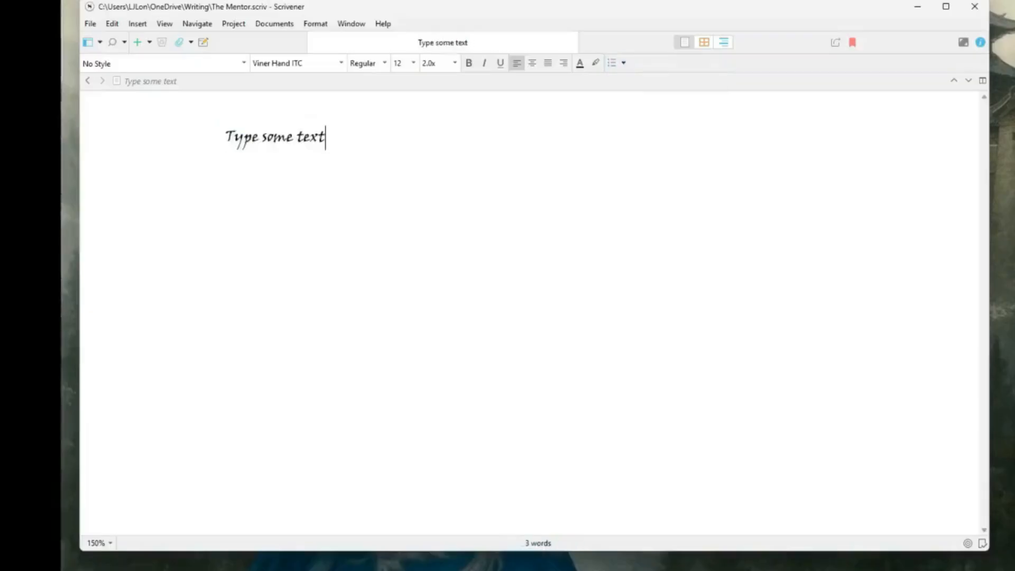
- Indent the line "Type some text" through its Tabs and Indents paragraph settings
{"action": "key", "text": "ctrl+shift+Left"}
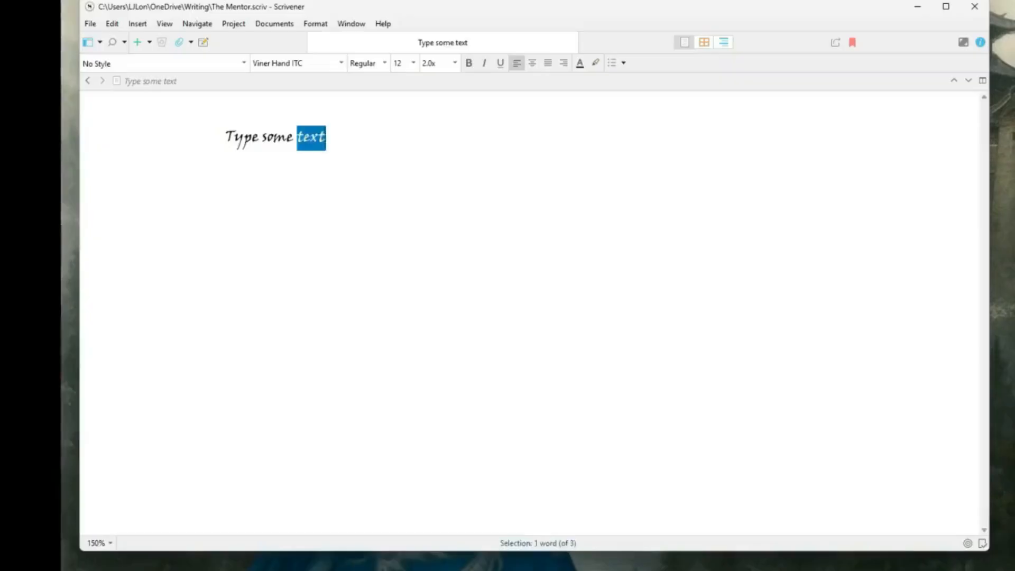
{"action": "key", "text": "ctrl+shift+Left"}
{"action": "key", "text": "ctrl+shift+Left"}
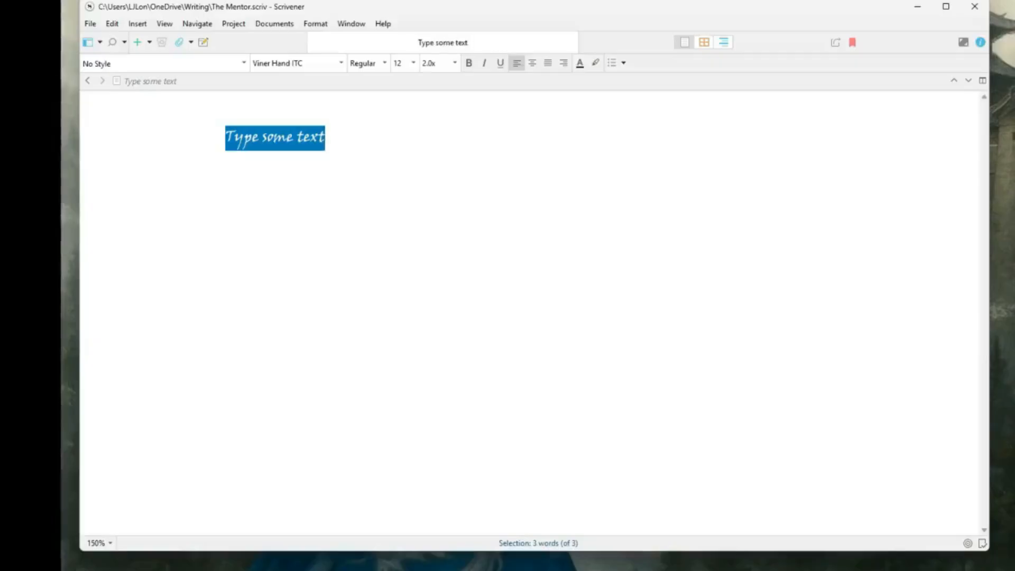
{"action": "left_click", "coordinate": [316, 23]}
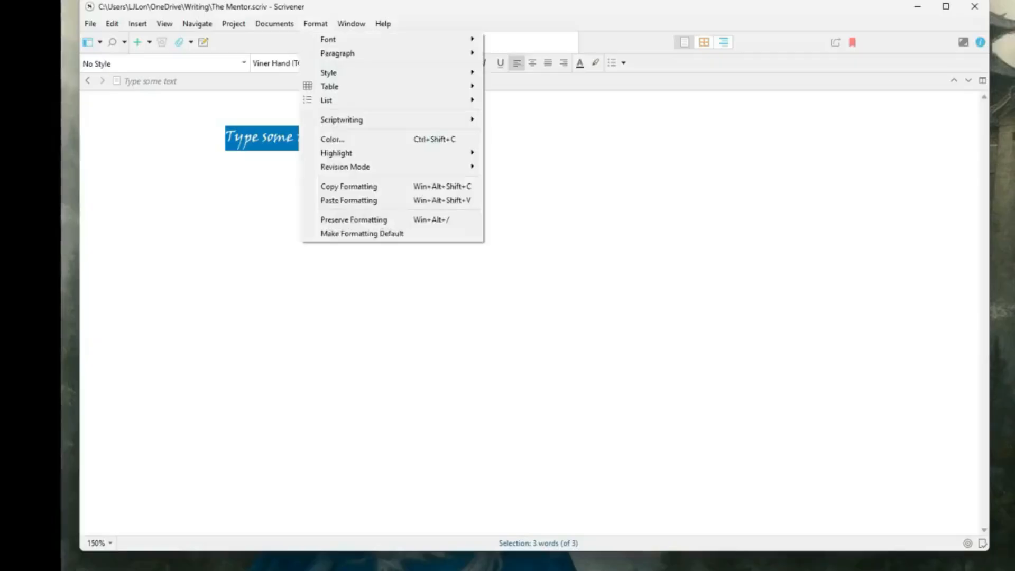
{"action": "mouse_move", "coordinate": [370, 52]}
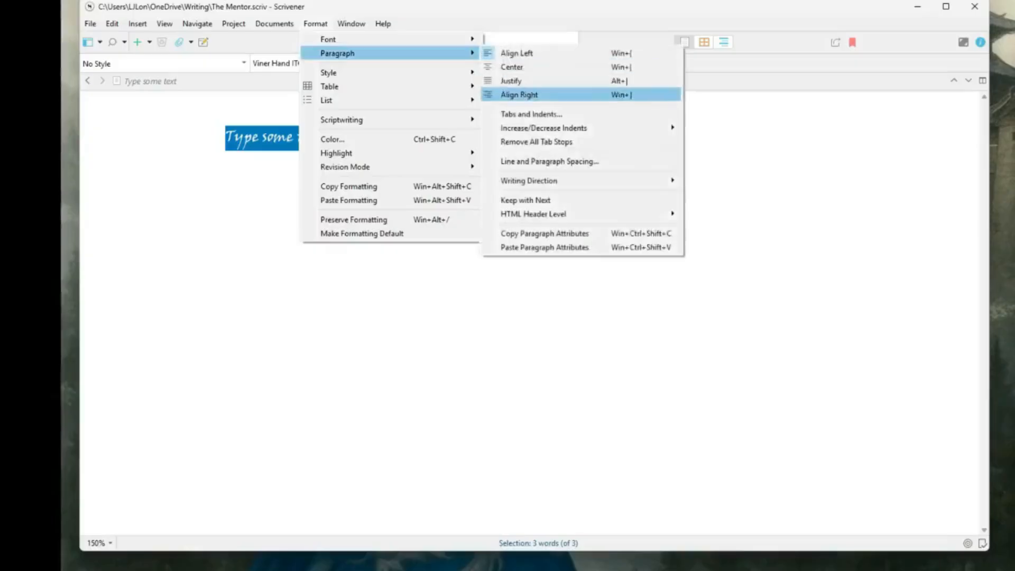
{"action": "left_click", "coordinate": [532, 114]}
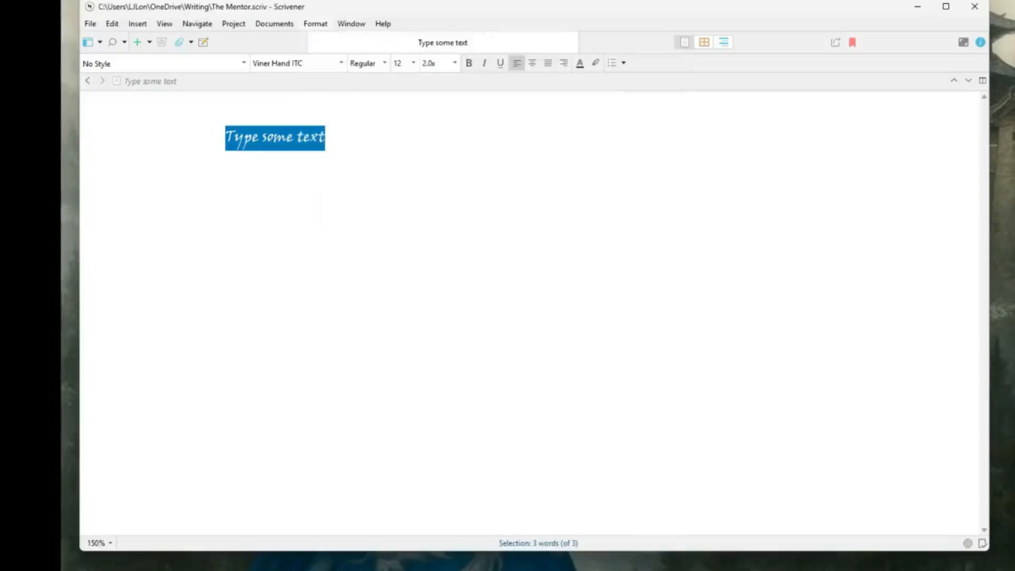
{"action": "key", "text": "Delete"}
{"action": "key", "text": "Return"}
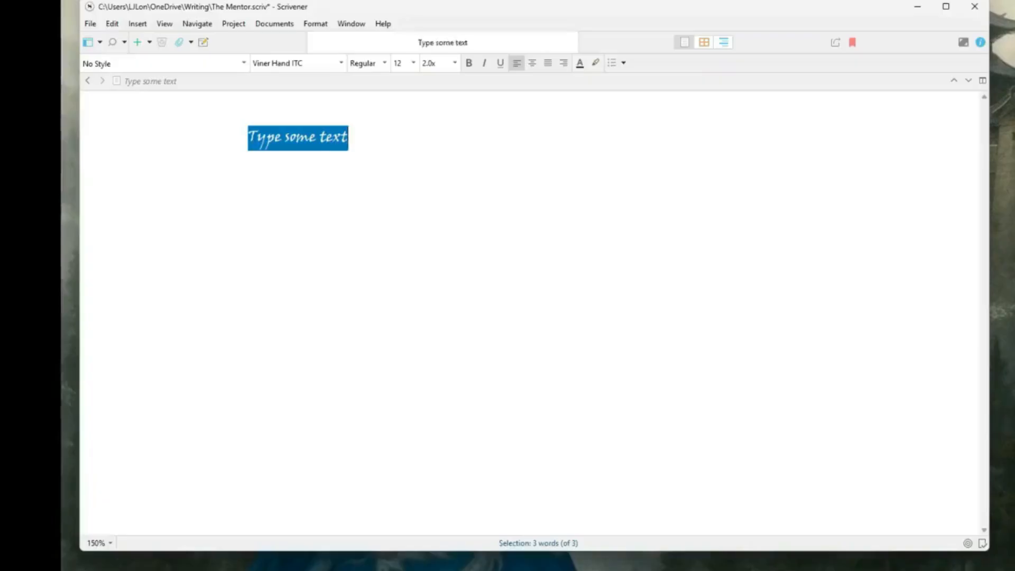
- Look over the text editing view options, such as the format bar, ruler and page view
{"action": "left_click", "coordinate": [315, 24]}
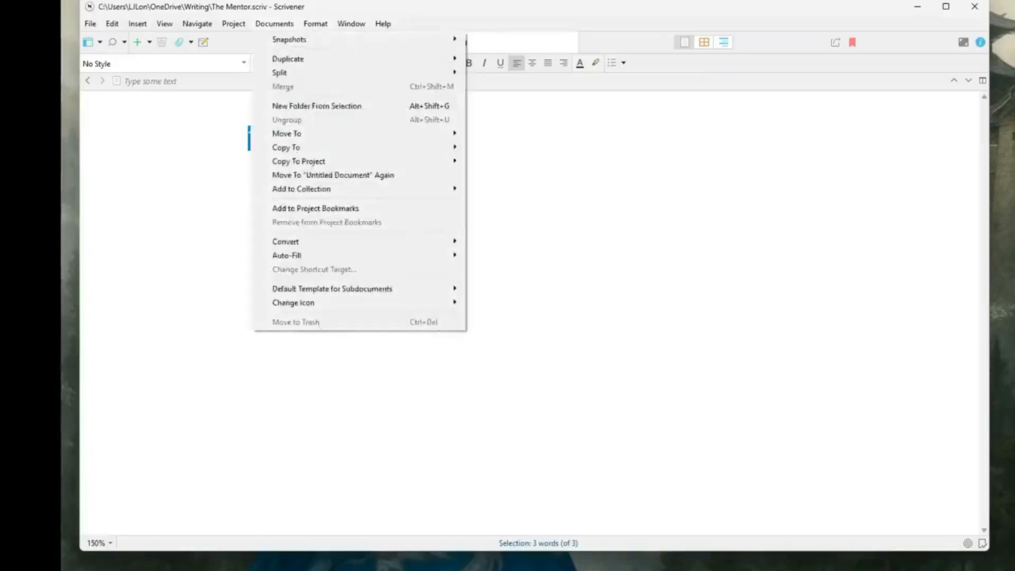
{"action": "mouse_move", "coordinate": [164, 24]}
{"action": "mouse_move", "coordinate": [193, 147]}
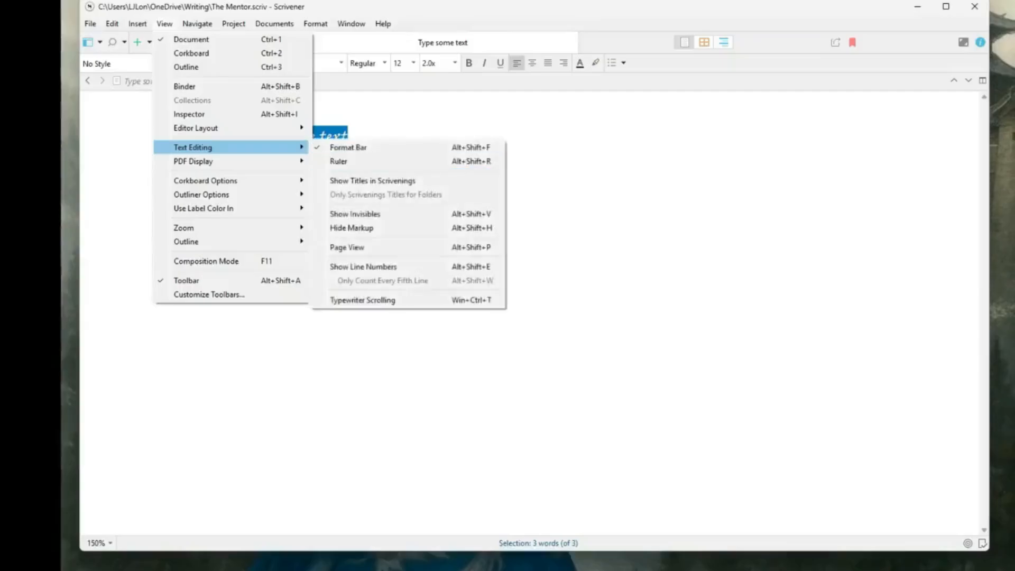
{"action": "left_click", "coordinate": [248, 136]}
{"action": "key", "text": "End"}
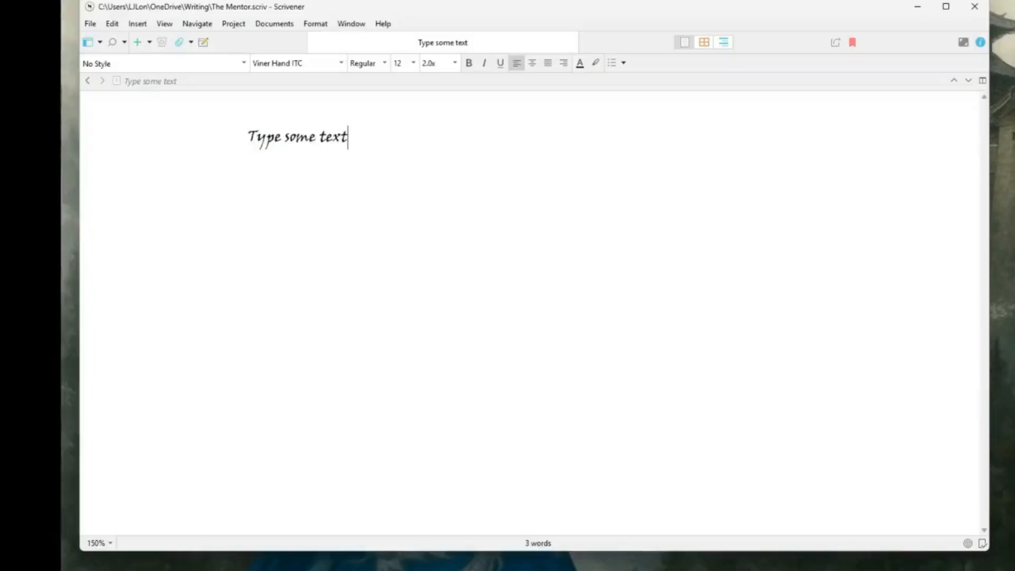
{"action": "key", "text": "ctrl+shift+Left"}
{"action": "key", "text": "ctrl+shift+Left"}
{"action": "key", "text": "ctrl+shift+Left"}
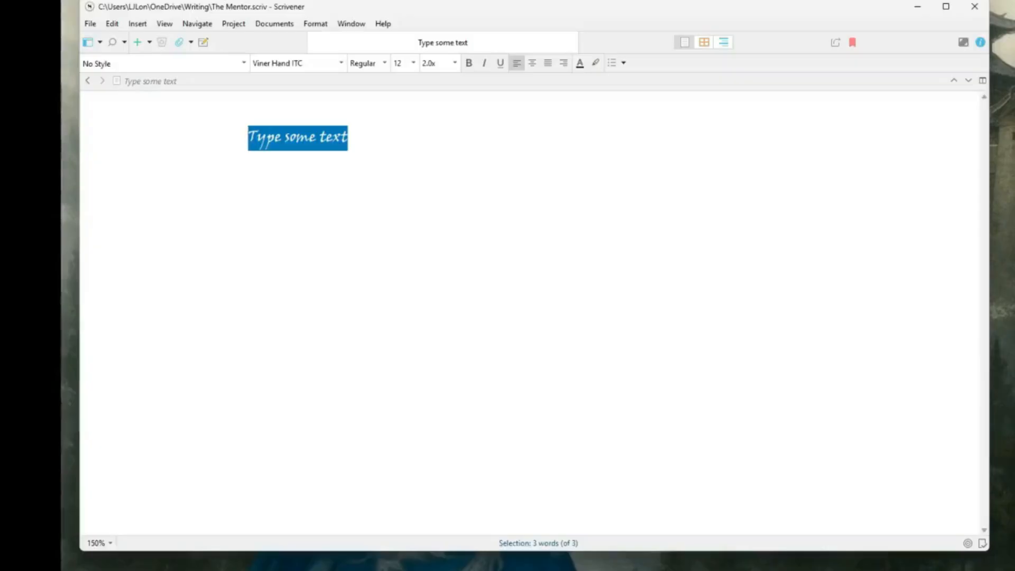
{"action": "key", "text": "Right"}
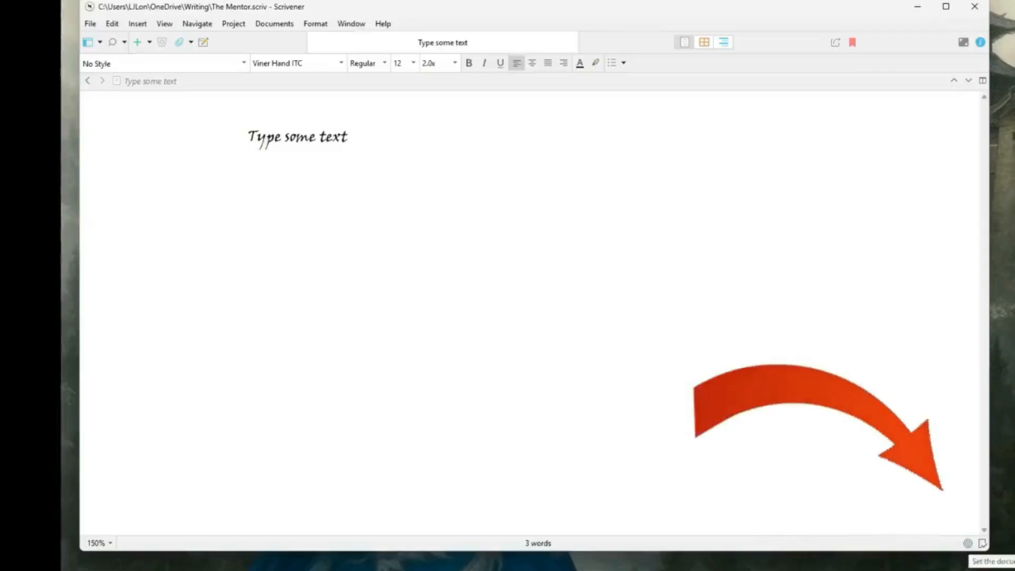
- Set the document's target to 5000 words
{"action": "left_click", "coordinate": [968, 543]}
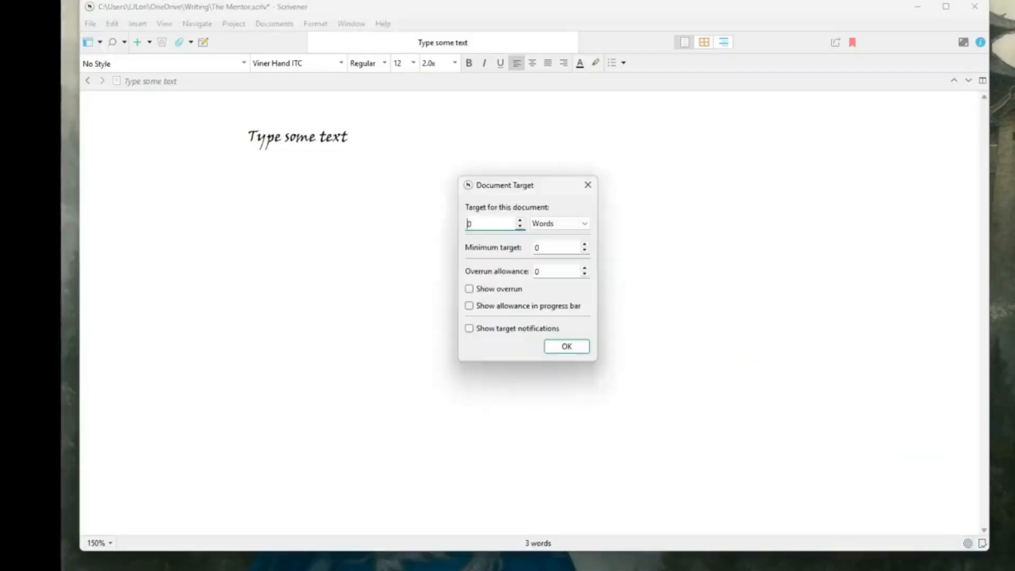
{"action": "key", "text": "Tab"}
{"action": "key", "text": "shift+Tab"}
{"action": "type", "text": "4000"}
{"action": "key", "text": "Left"}
{"action": "key", "text": "Left"}
{"action": "key", "text": "Left"}
{"action": "key", "text": "BackSpace"}
{"action": "type", "text": "5"}
- Set the minimum target to 2000 words, enable Show overrun, and apply the document target
{"action": "key", "text": "Tab"}
{"action": "key", "text": "Tab"}
{"action": "type", "text": "2000"}
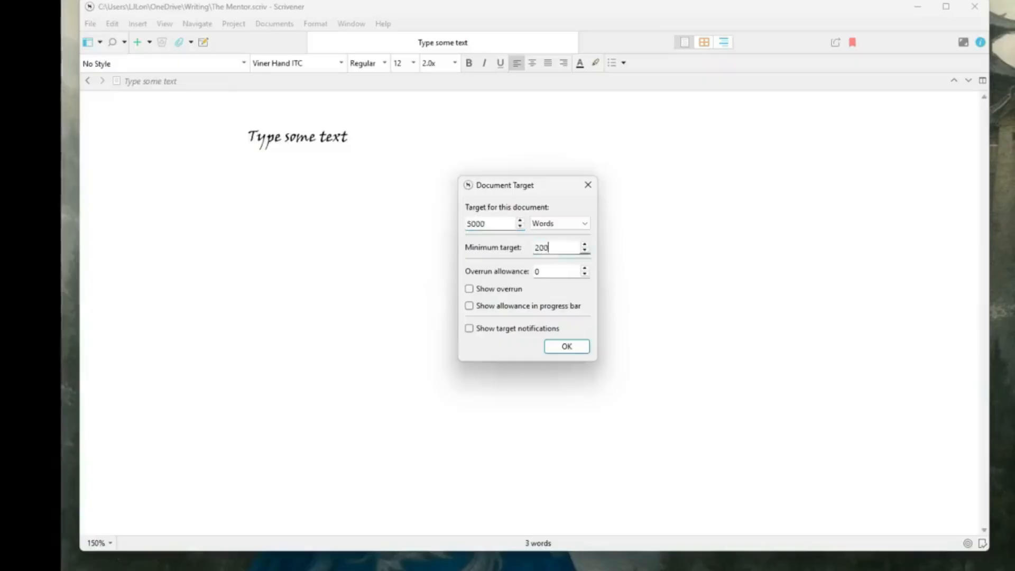
{"action": "left_click", "coordinate": [470, 288]}
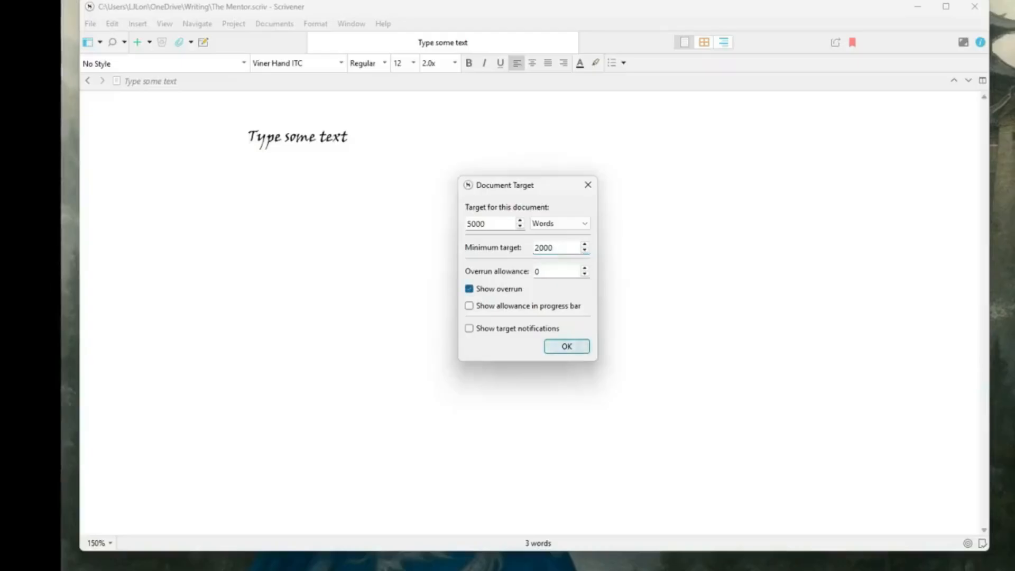
{"action": "key", "text": "Return"}
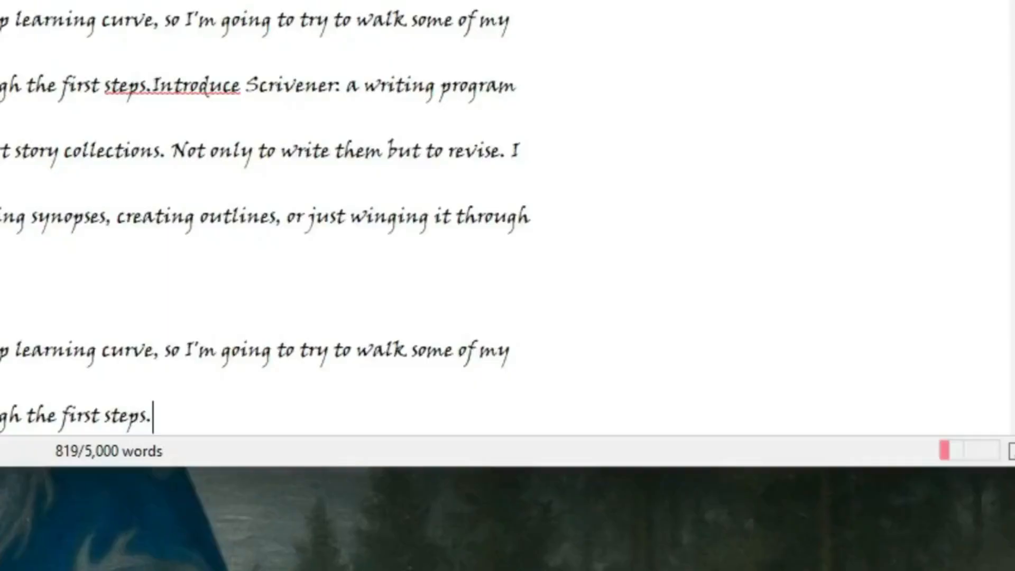
- Paste the copied sample text repeatedly until the document passes its 5,000-word target
{"action": "mouse_move", "coordinate": [95, 452]}
{"action": "key", "text": "ctrl+v"}
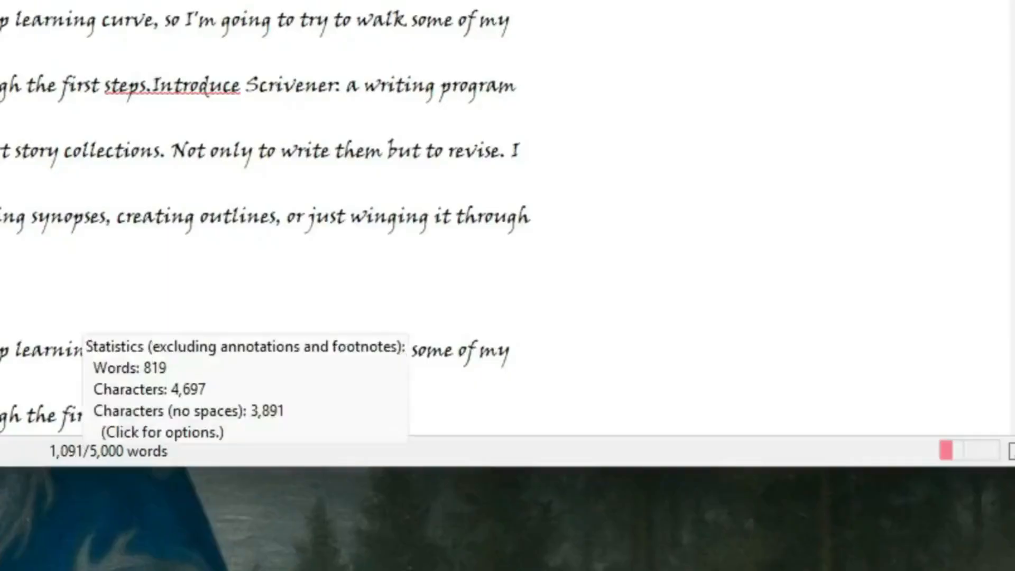
{"action": "key", "text": "ctrl+v"}
{"action": "key", "text": "ctrl+v"}
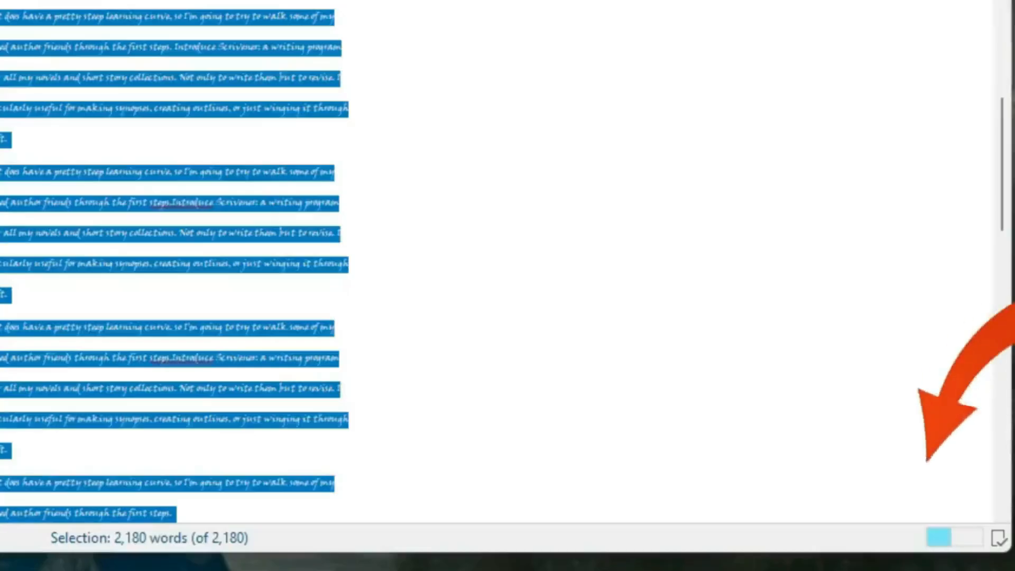
{"action": "key", "text": "ctrl+v"}
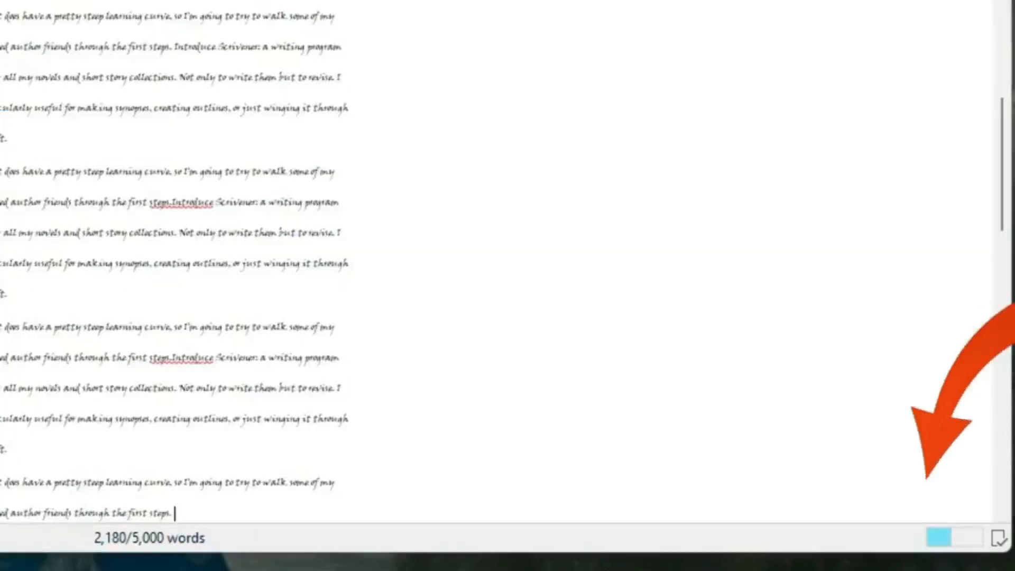
{"action": "key", "text": "ctrl+v"}
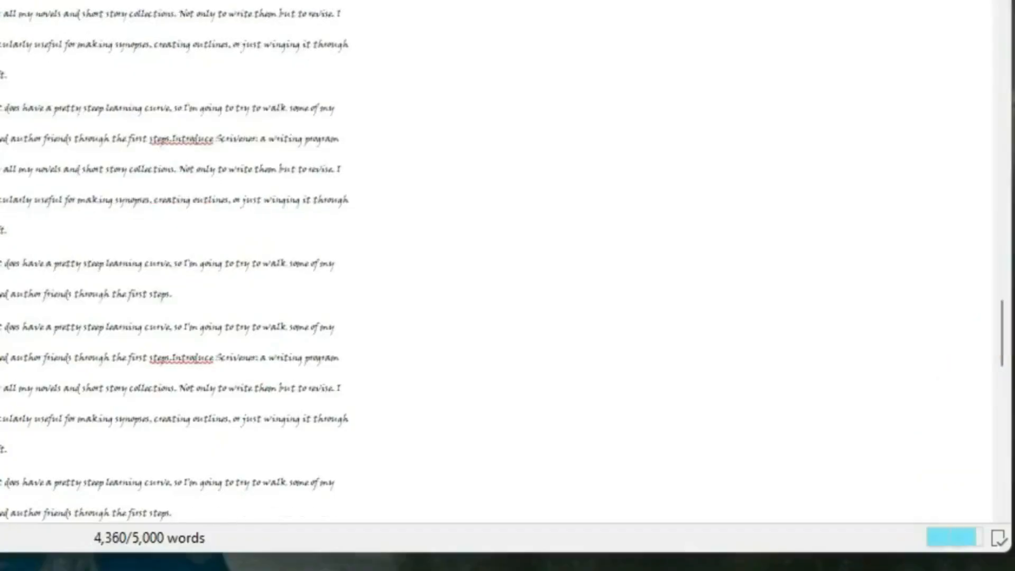
{"action": "key", "text": "ctrl+v"}
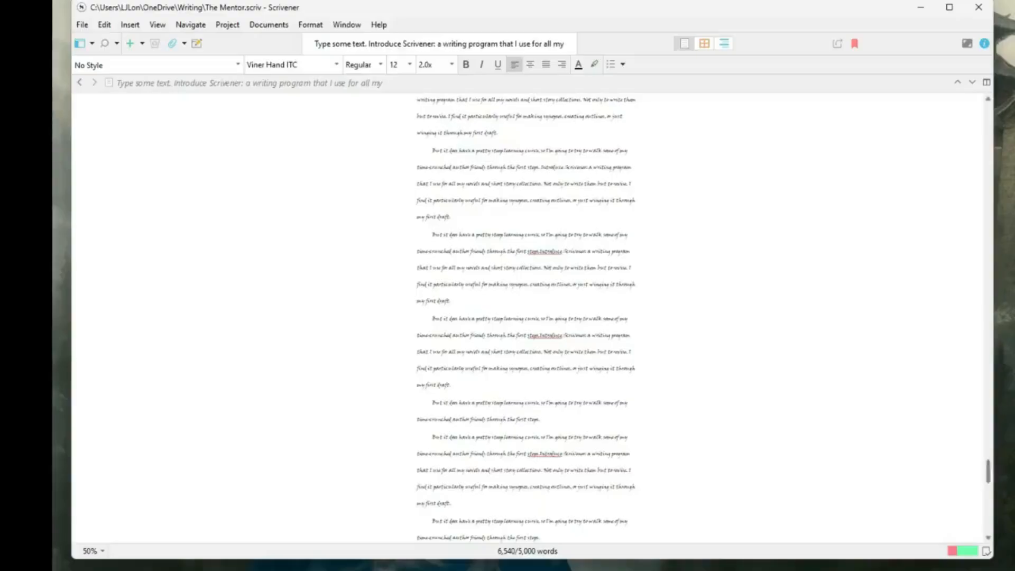
- Split the overlong document in two at a mid-document paragraph starting "But it does have a pretty steep learning curve"
{"action": "scroll", "coordinate": [527, 318], "scroll_direction": "up", "scroll_amount": 10}
{"action": "scroll", "coordinate": [526, 318], "scroll_direction": "up", "scroll_amount": 1}
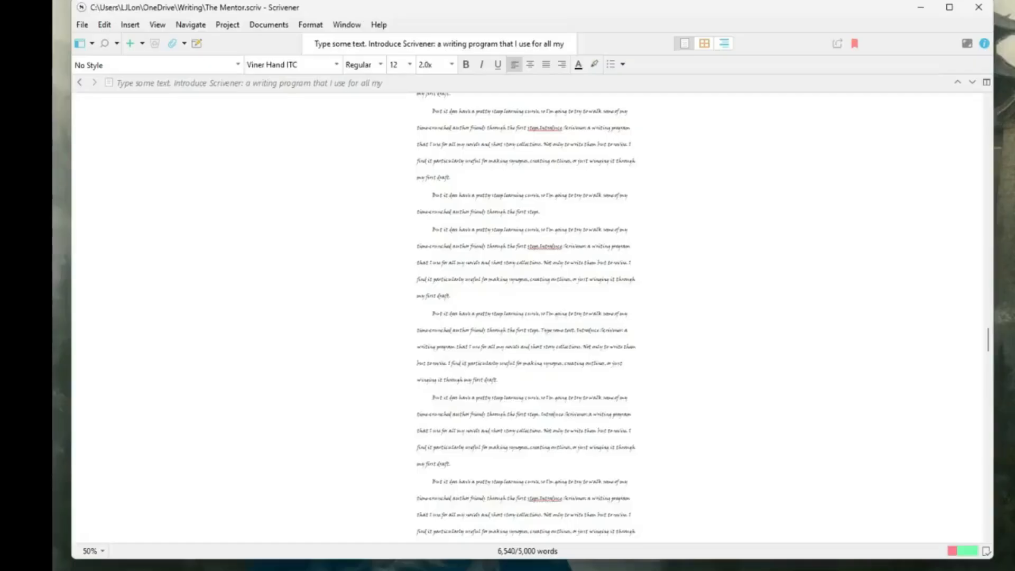
{"action": "key", "text": "Return"}
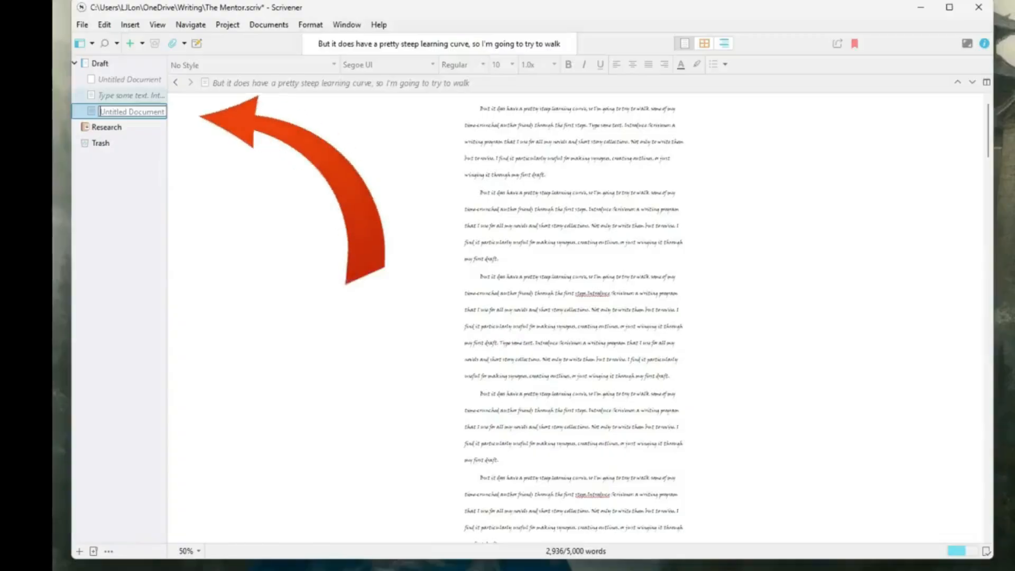
- Check each split document's progress toward its word target and set the editor zoom to 100%
{"action": "left_click", "coordinate": [131, 96]}
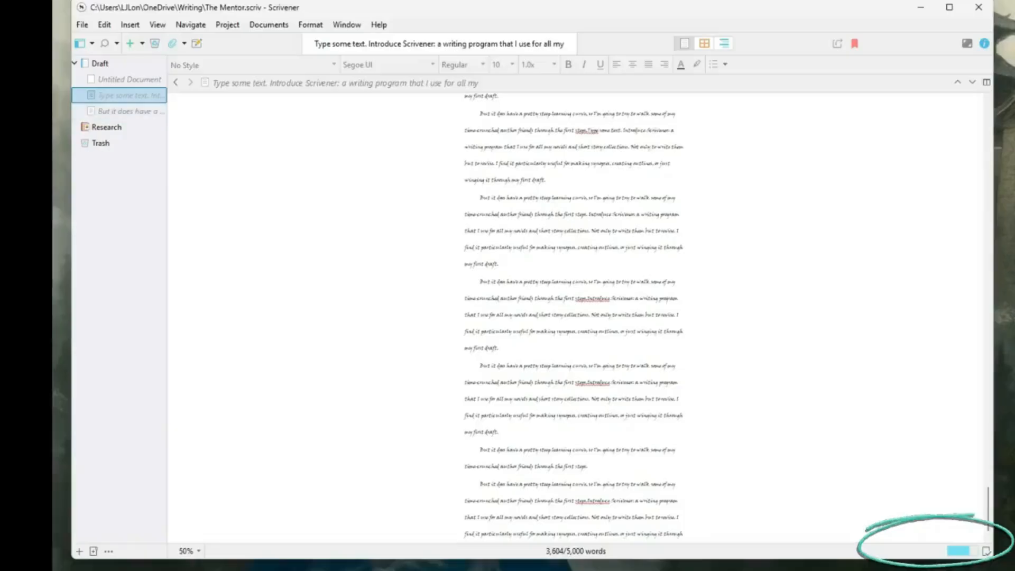
{"action": "left_click", "coordinate": [131, 111]}
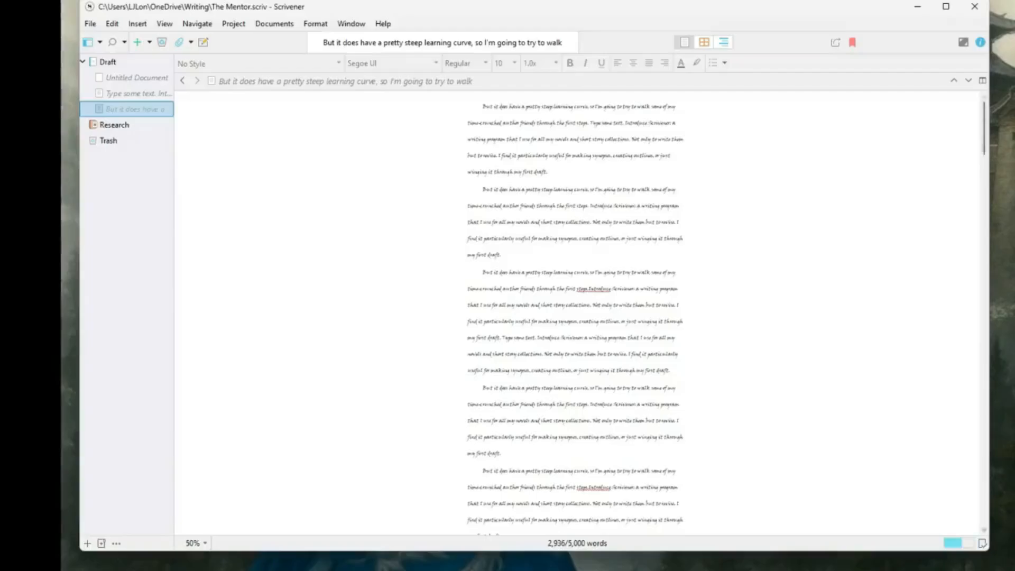
{"action": "left_click", "coordinate": [562, 207]}
{"action": "scroll", "coordinate": [562, 206], "scroll_direction": "up", "scroll_amount": 2}
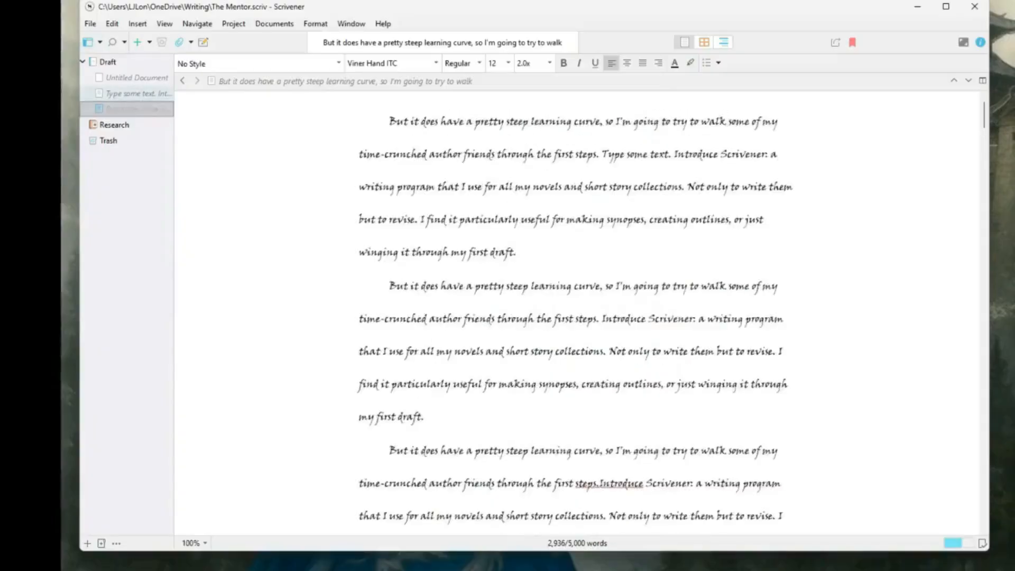
{"action": "left_click", "coordinate": [136, 78]}
{"action": "left_click", "coordinate": [136, 93]}
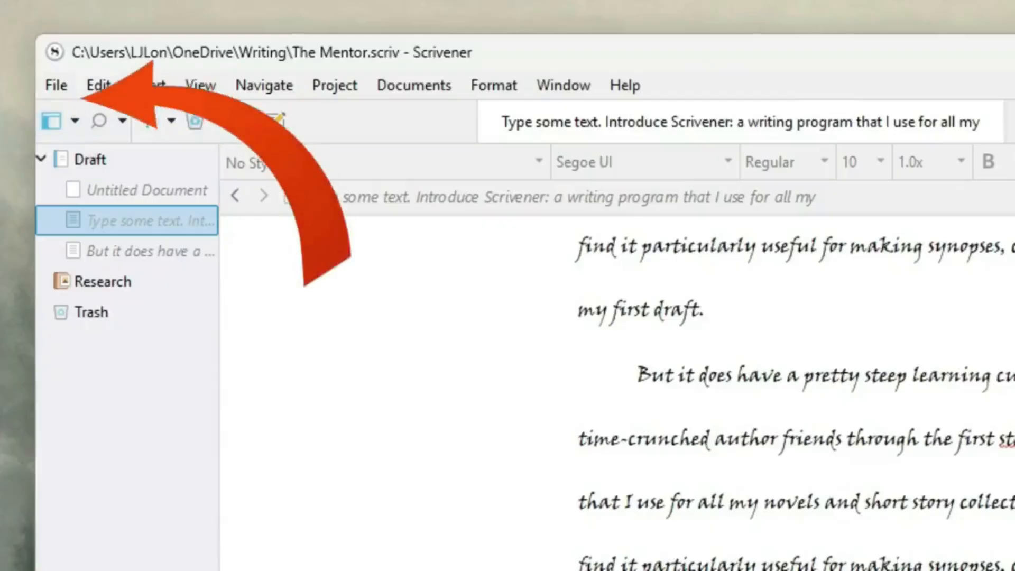
- Try showing the ruler above the editor text and hide it again
{"action": "left_click", "coordinate": [75, 121]}
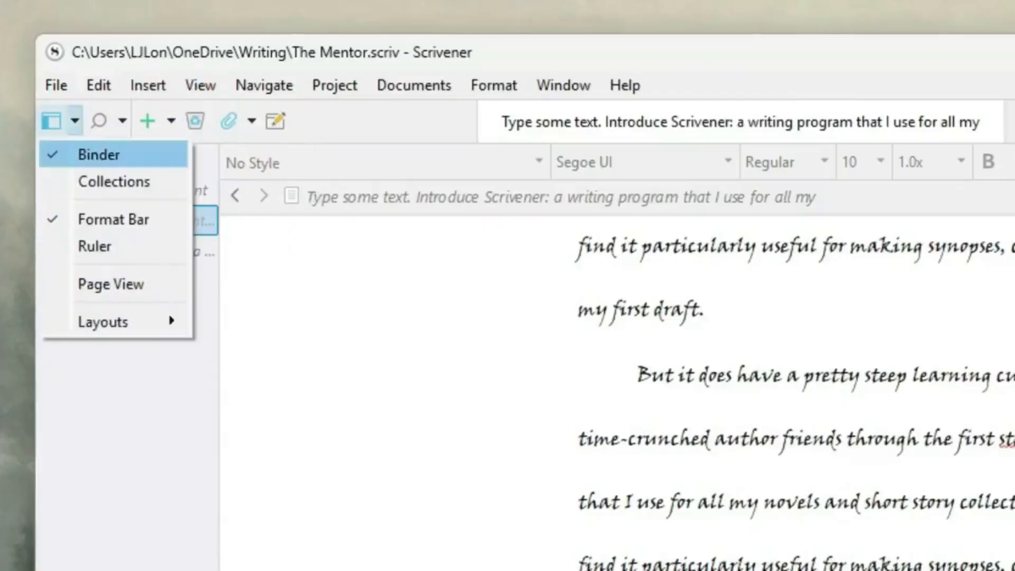
{"action": "key", "text": "Down"}
{"action": "key", "text": "Down"}
{"action": "key", "text": "Down"}
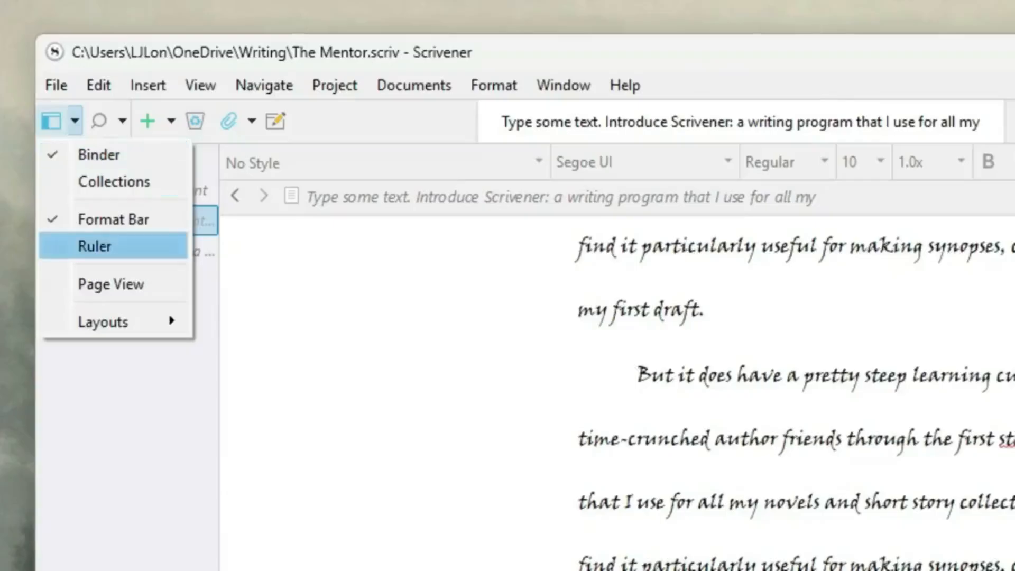
{"action": "key", "text": "Return"}
{"action": "left_click", "coordinate": [75, 121]}
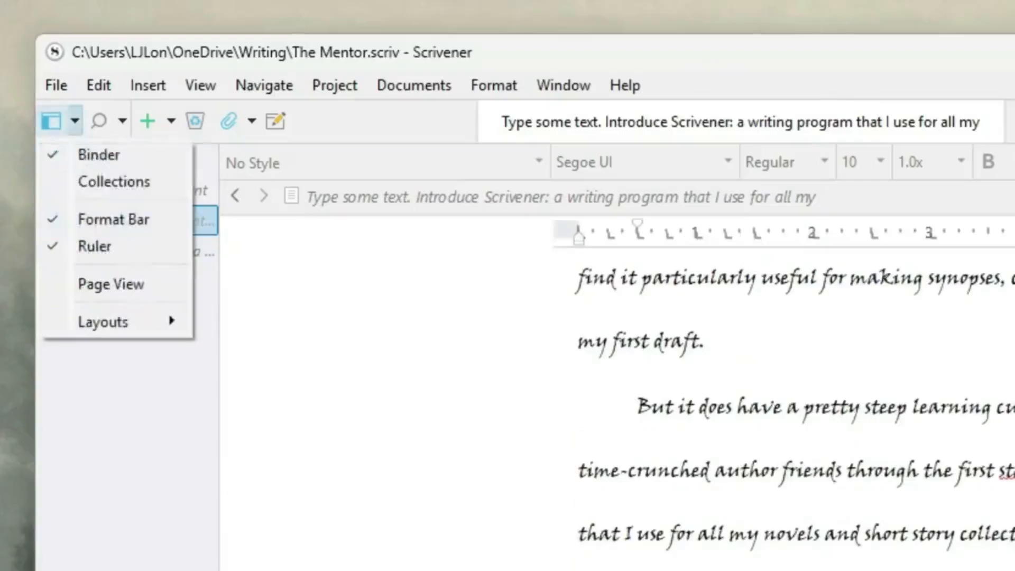
{"action": "left_click", "coordinate": [95, 246]}
- Try hiding the format bar and bring it back
{"action": "left_click", "coordinate": [74, 121]}
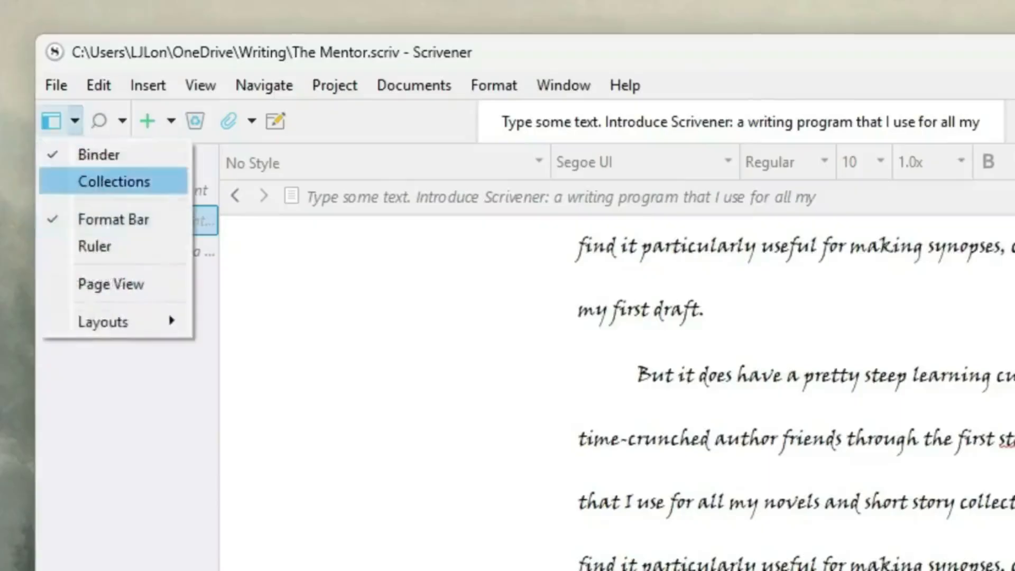
{"action": "left_click", "coordinate": [95, 216]}
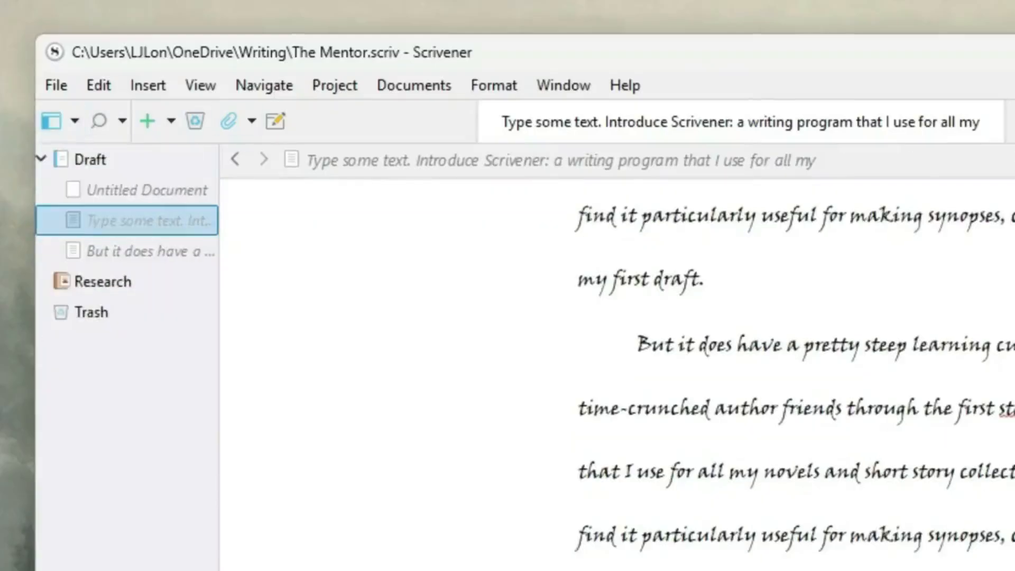
{"action": "left_click", "coordinate": [75, 120]}
{"action": "left_click", "coordinate": [109, 219]}
- Rename the Untitled Document in the Draft folder as "Notes?"
{"action": "left_click", "coordinate": [132, 194]}
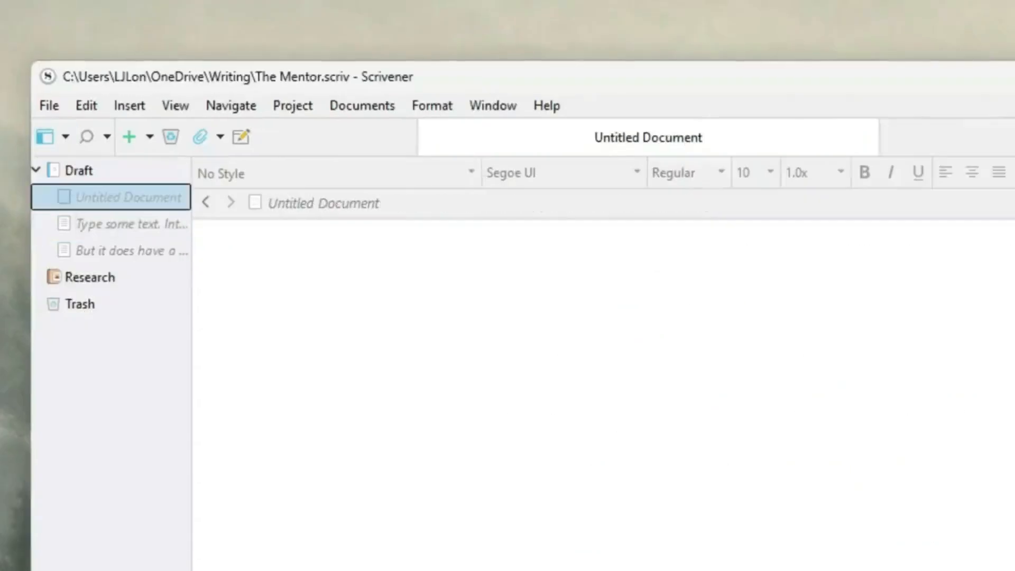
{"action": "double_click", "coordinate": [128, 197]}
{"action": "left_click", "coordinate": [129, 224]}
{"action": "left_click", "coordinate": [129, 197]}
{"action": "double_click", "coordinate": [129, 197]}
{"action": "type", "text": "Ch"}
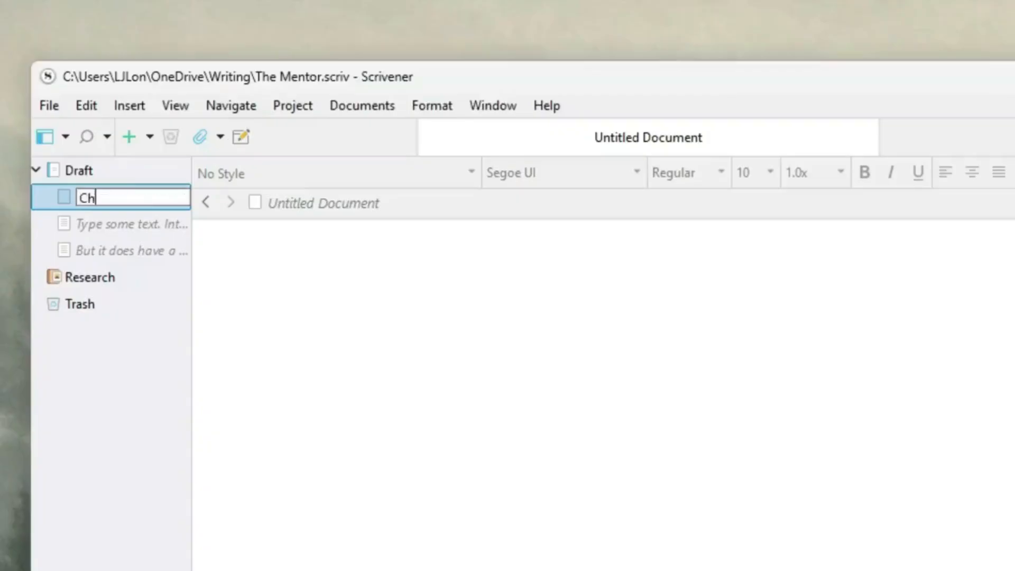
{"action": "key", "text": "BackSpace"}
{"action": "key", "text": "BackSpace"}
{"action": "type", "text": "Note?"}
{"action": "key", "text": "Left"}
{"action": "type", "text": "s"}
{"action": "key", "text": "Return"}
- Title the document that begins "Type some text" as "Chapter 1"
{"action": "key", "text": "Down"}
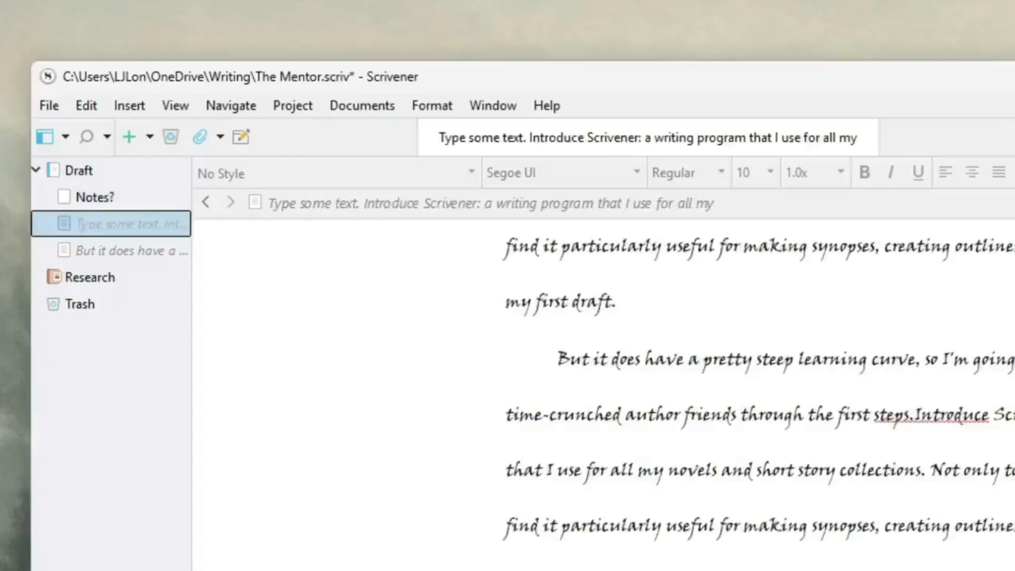
{"action": "scroll", "coordinate": [603, 394], "scroll_direction": "up", "scroll_amount": 10}
{"action": "scroll", "coordinate": [603, 394], "scroll_direction": "down", "scroll_amount": 10}
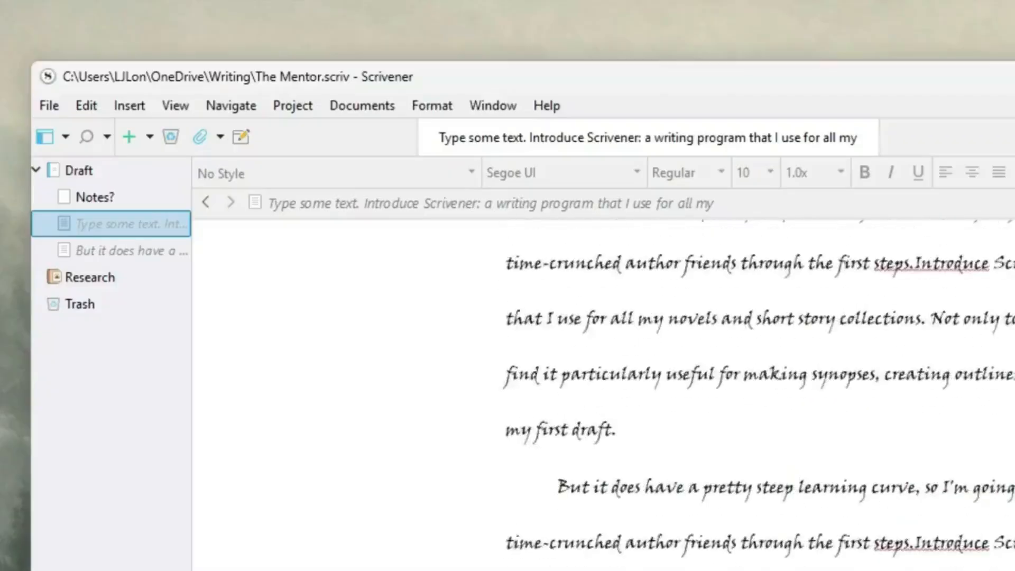
{"action": "scroll", "coordinate": [603, 394], "scroll_direction": "down", "scroll_amount": 2}
{"action": "scroll", "coordinate": [603, 394], "scroll_direction": "up", "scroll_amount": 8}
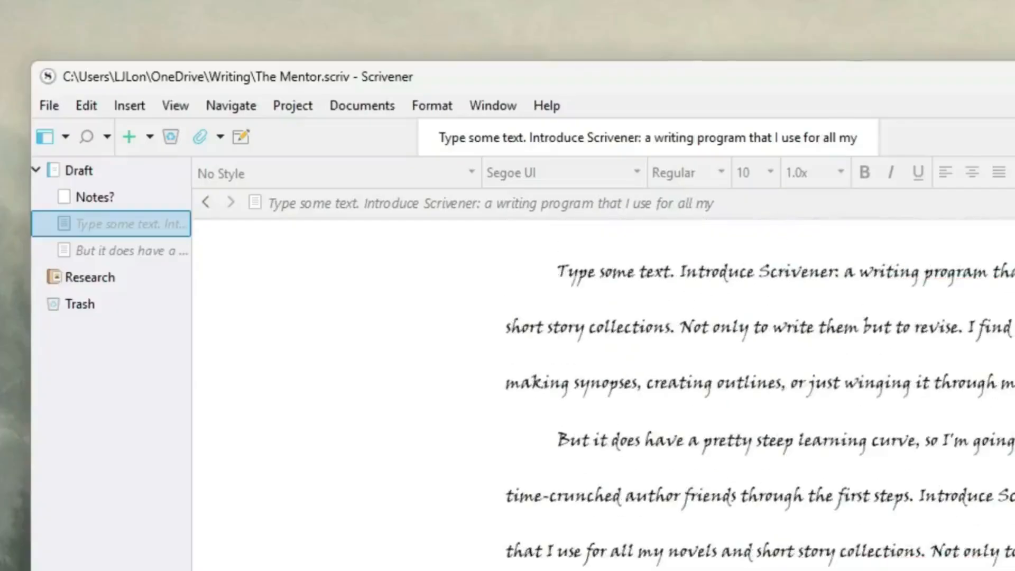
{"action": "left_click", "coordinate": [273, 203]}
{"action": "type", "text": "C"}
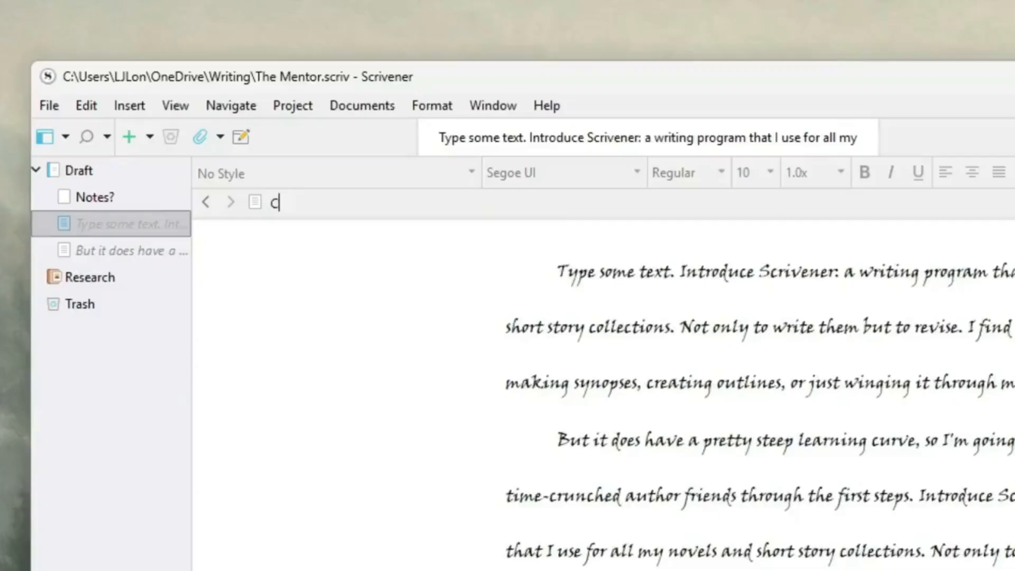
{"action": "type", "text": "hapter 1"}
- Title the document that begins "But it does have a pretty steep learning curve" as "Chapter 2"
{"action": "left_click", "coordinate": [124, 251]}
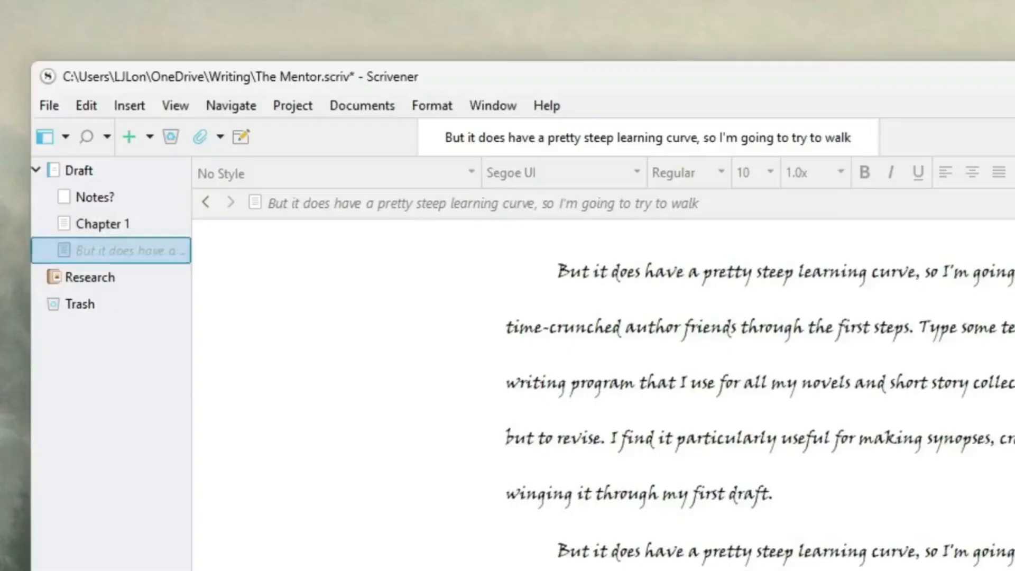
{"action": "left_click", "coordinate": [318, 203]}
{"action": "type", "text": "Chapter"}
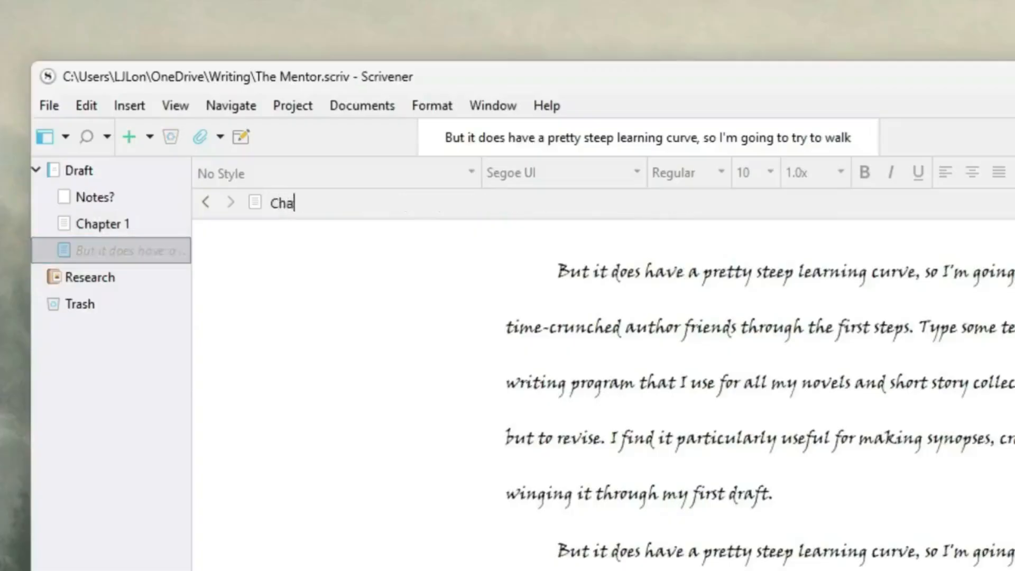
{"action": "type", "text": " 2"}
{"action": "key", "text": "Return"}
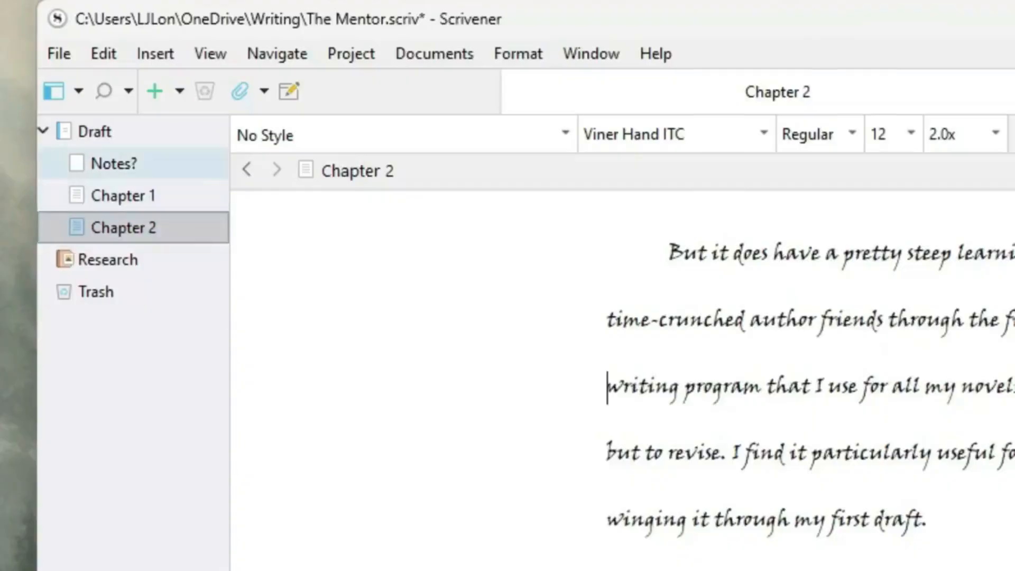
- Move the "Notes?" document from the Draft folder into the Research folder
{"action": "left_click", "coordinate": [114, 164]}
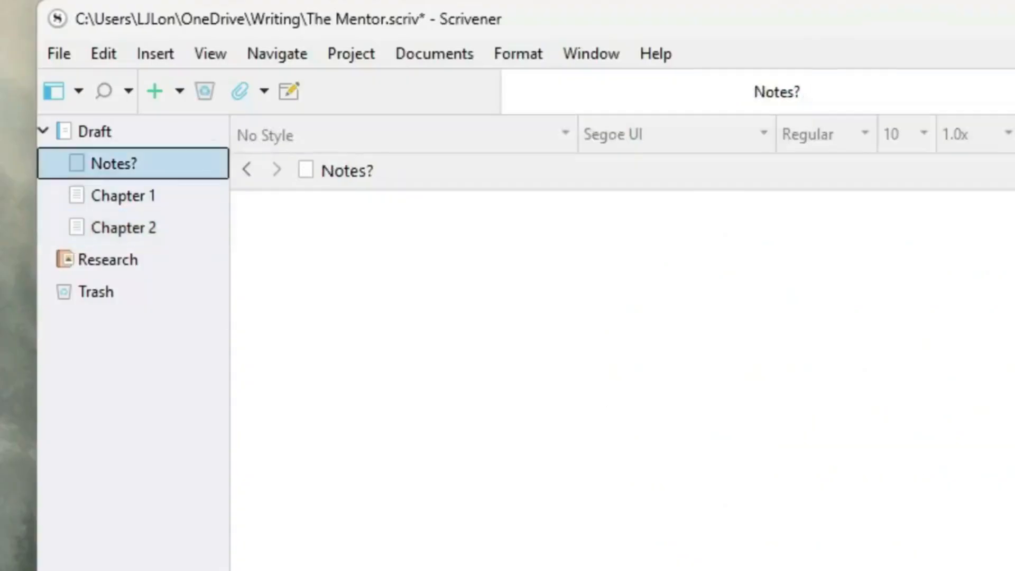
{"action": "left_click_drag", "start_coordinate": [114, 164], "coordinate": [68, 262]}
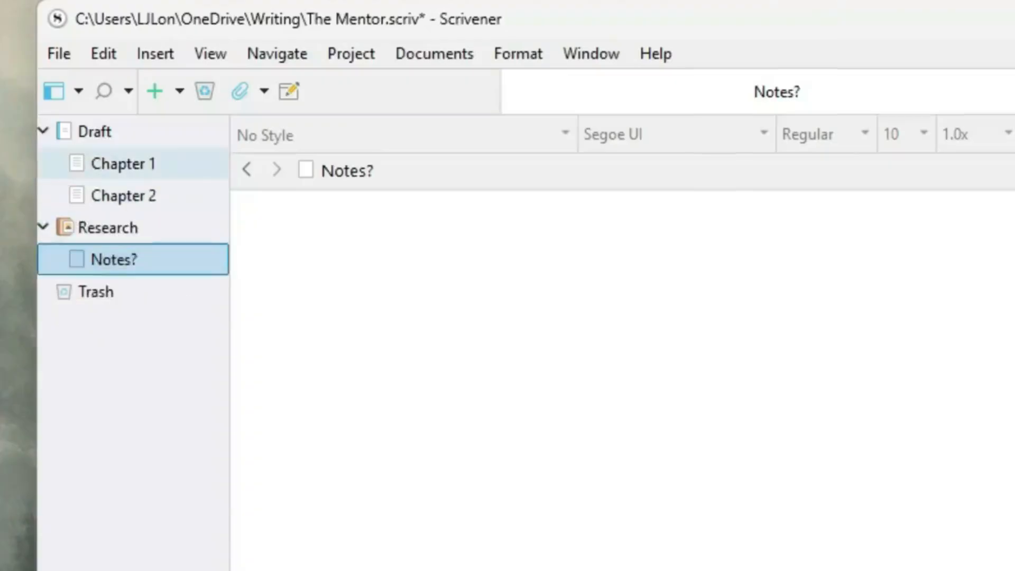
{"action": "left_click", "coordinate": [43, 227]}
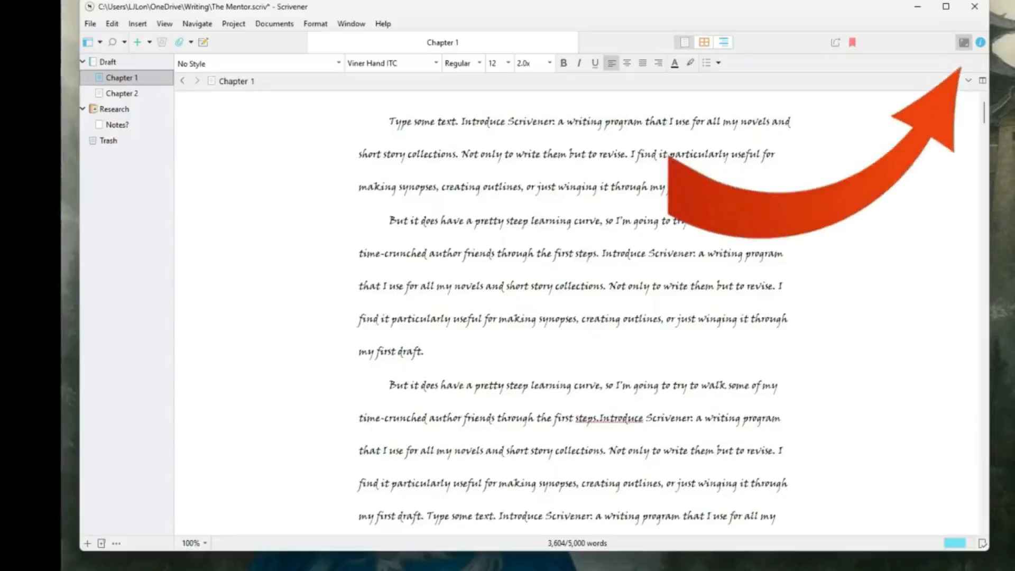
- Open Chapter 1 in composition mode and shift the paper position to the middle of the screen
{"action": "left_click", "coordinate": [964, 43]}
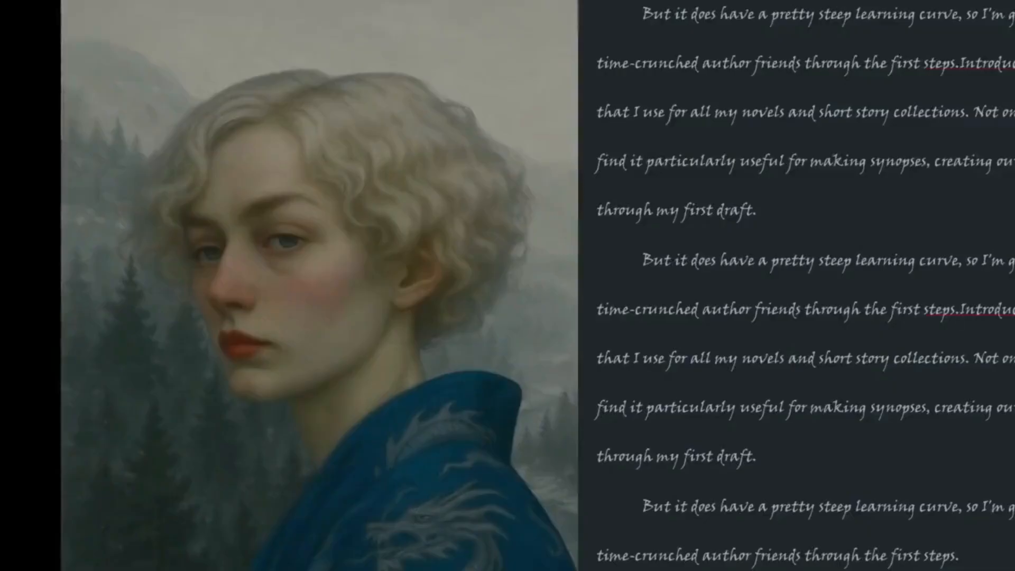
{"action": "key", "text": "ctrl+v"}
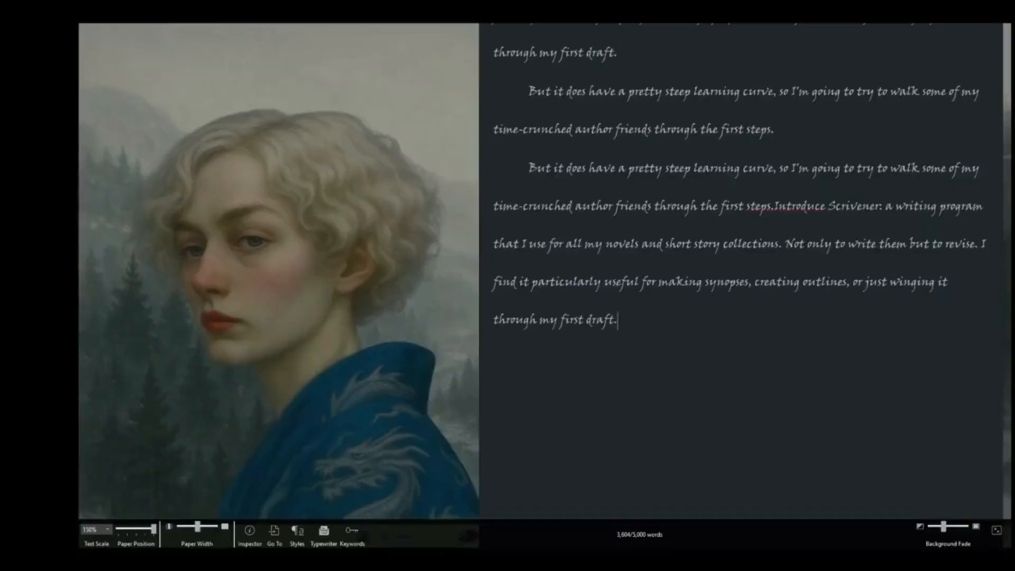
{"action": "left_click_drag", "start_coordinate": [154, 529], "coordinate": [137, 529]}
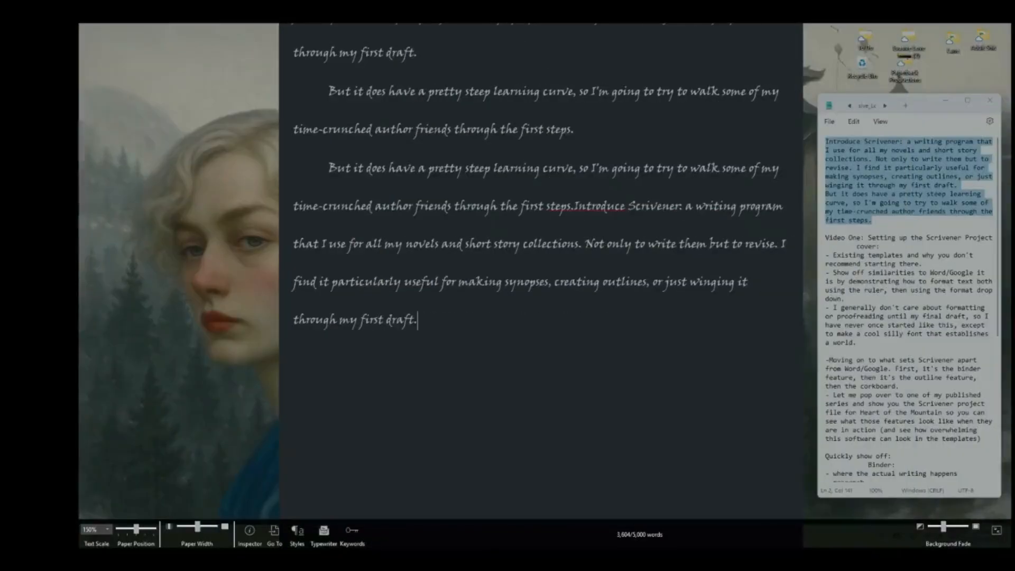
- Fine-tune the paper position in composition mode and set the text scale to 110%
{"action": "mouse_move", "coordinate": [136, 529]}
{"action": "left_mouse_down"}
{"action": "mouse_move", "coordinate": [119, 529]}
{"action": "mouse_move", "coordinate": [148, 516]}
{"action": "left_mouse_up"}
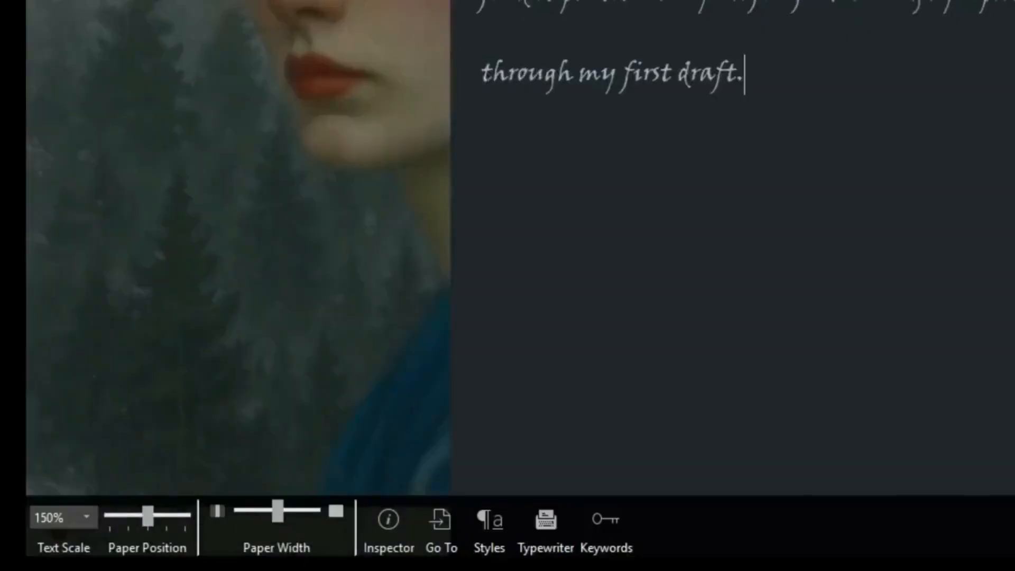
{"action": "left_click", "coordinate": [86, 517]}
{"action": "left_click", "coordinate": [48, 477]}
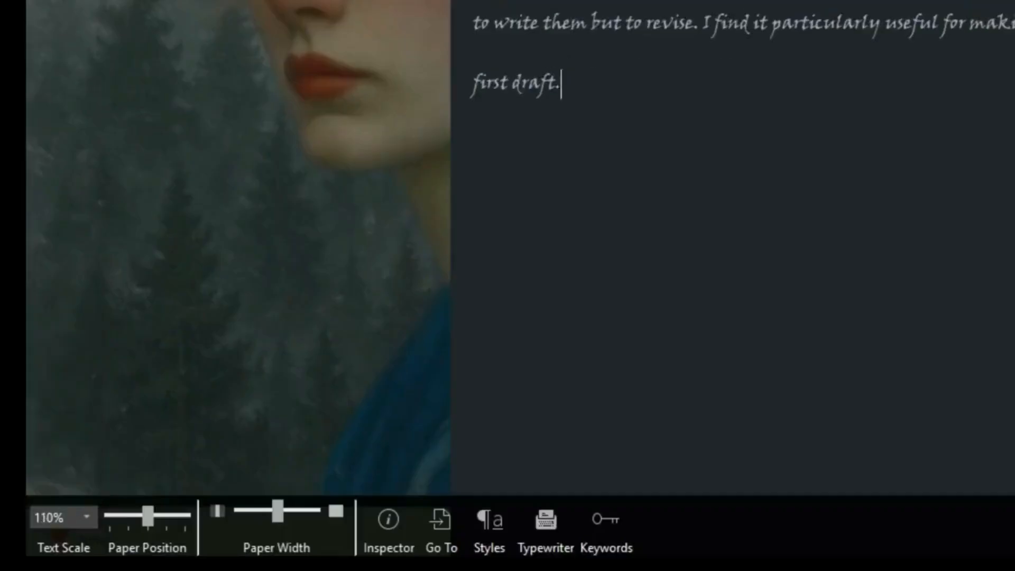
- Adjust the composition mode's paper width and background fade, settling each at about the middle of its range
{"action": "left_click_drag", "start_coordinate": [278, 511], "coordinate": [314, 511]}
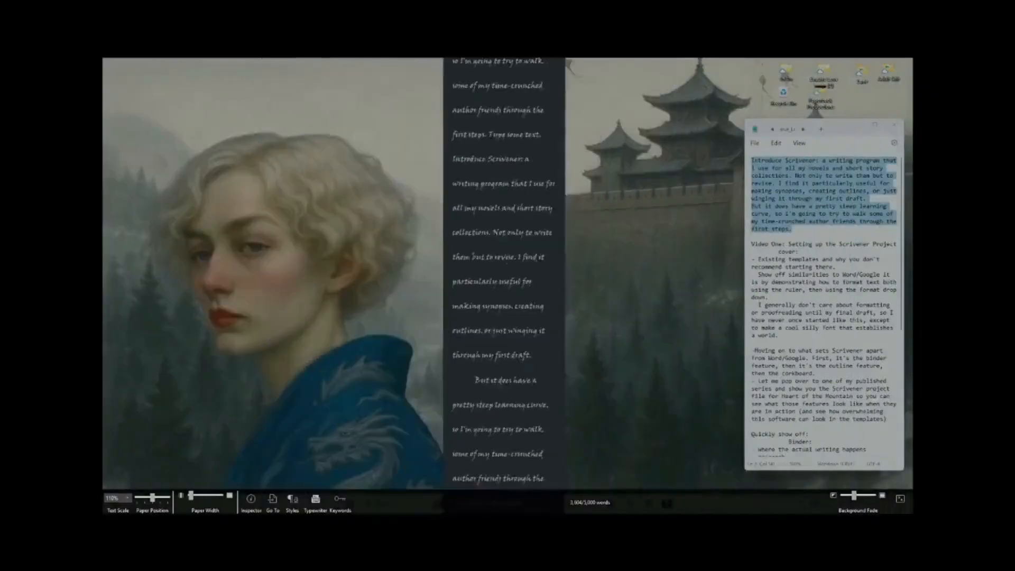
{"action": "left_click_drag", "start_coordinate": [192, 495], "coordinate": [206, 496]}
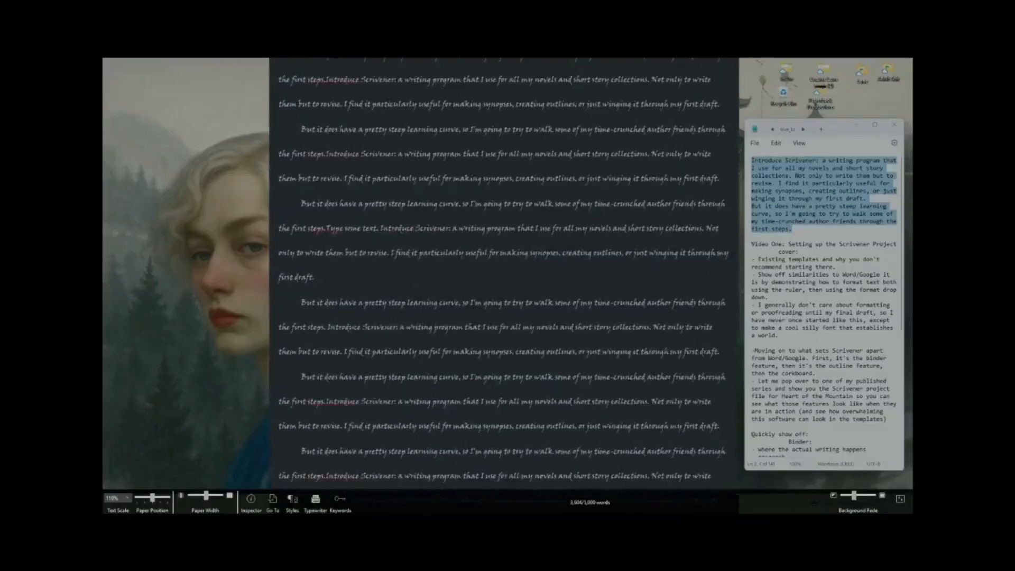
{"action": "left_click_drag", "start_coordinate": [902, 524], "coordinate": [890, 524]}
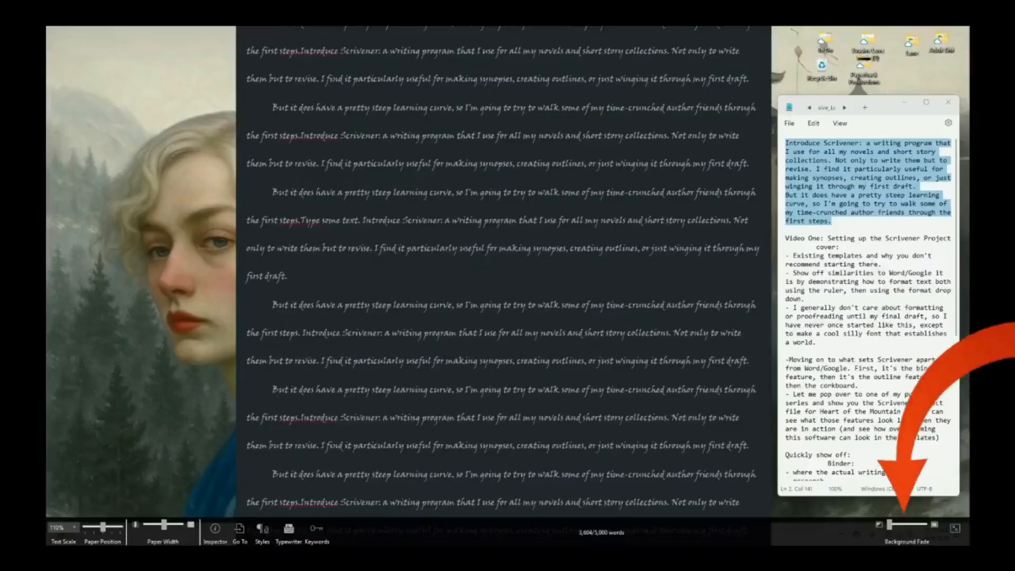
{"action": "mouse_move", "coordinate": [890, 524]}
{"action": "left_mouse_down"}
{"action": "mouse_move", "coordinate": [924, 524]}
{"action": "mouse_move", "coordinate": [909, 524]}
{"action": "left_mouse_up"}
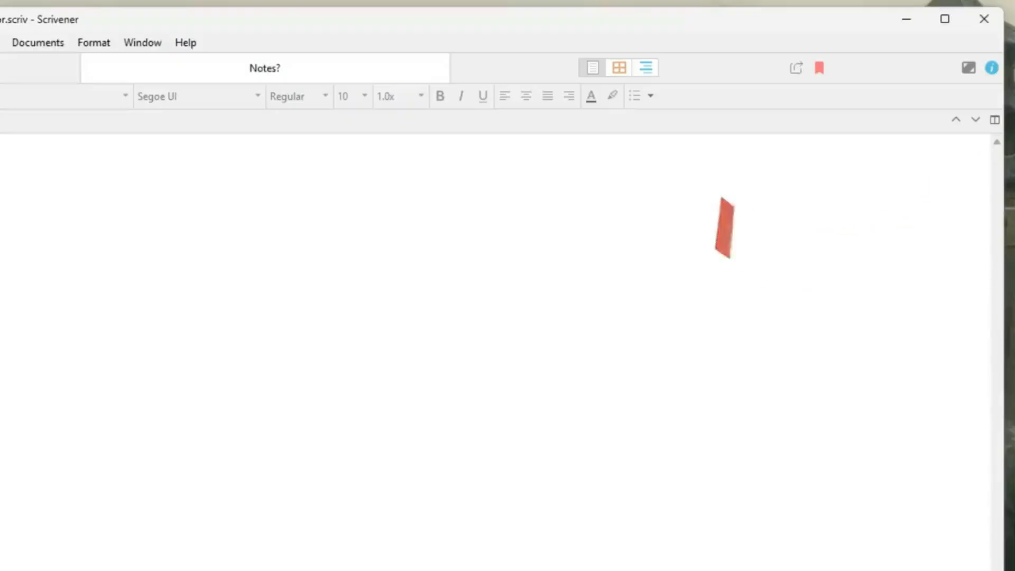
- Split the editor vertically with the "Notes?" document in both panes and enter "This is the same" in the first one
{"action": "left_click", "coordinate": [996, 120]}
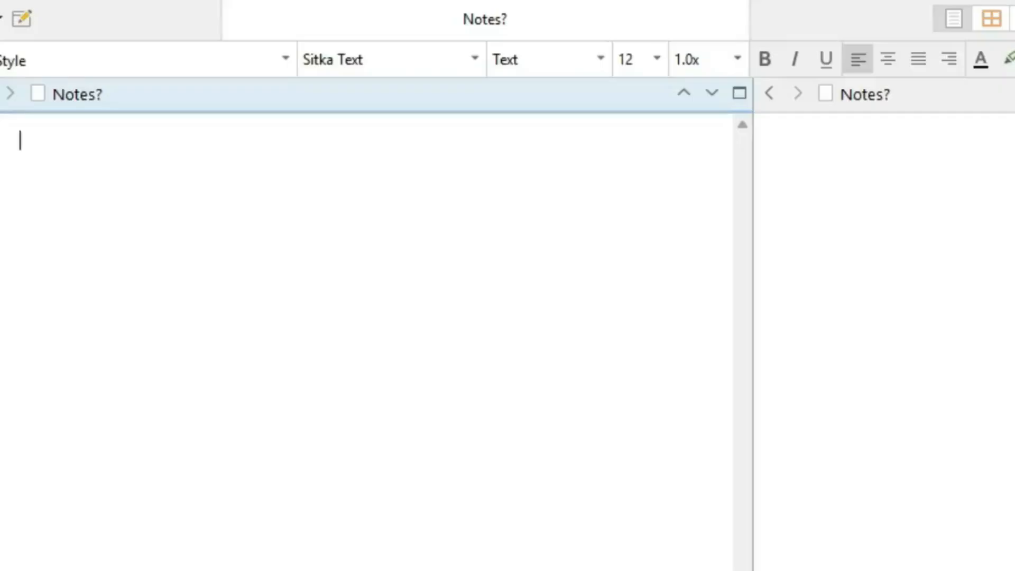
{"action": "type", "text": "This is the sme"}
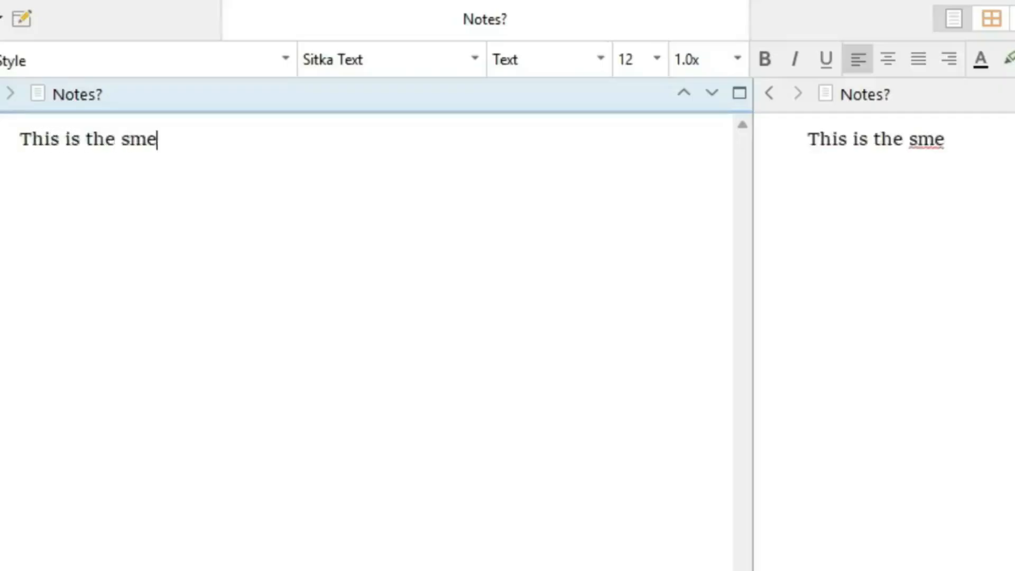
{"action": "key", "text": "BackSpace"}
{"action": "type", "text": "ame"}
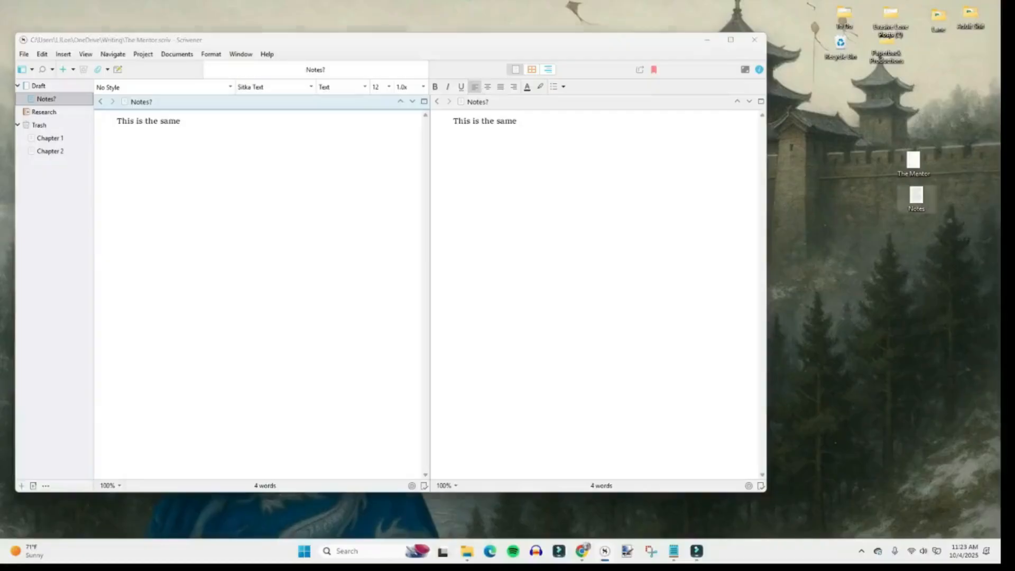
- Bring the Notes file from the desktop into the Draft folder below "Notes?" and open it in the second editor pane
{"action": "left_click_drag", "start_coordinate": [916, 196], "coordinate": [52, 88]}
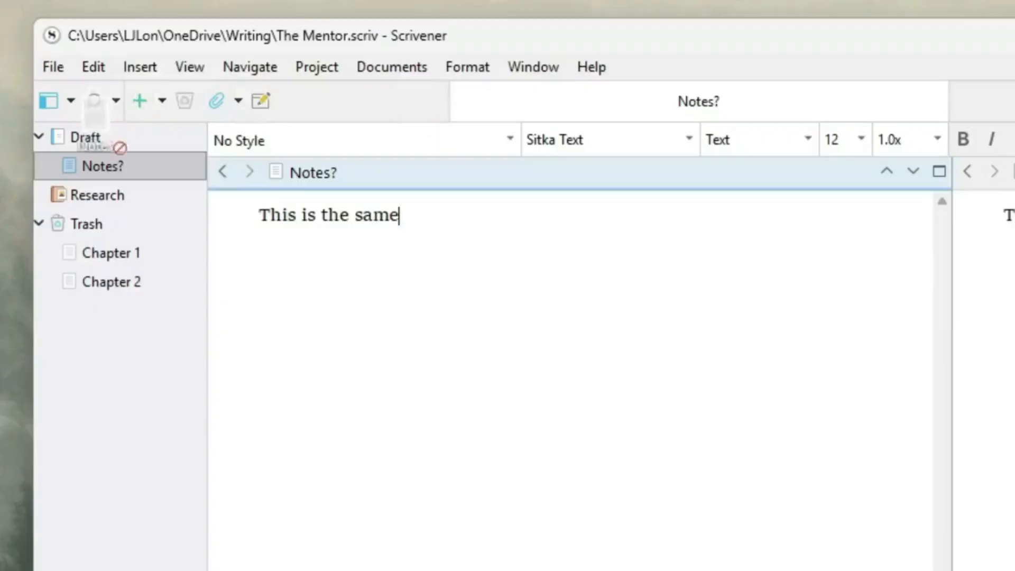
{"action": "left_click_drag", "start_coordinate": [111, 141], "coordinate": [97, 158]}
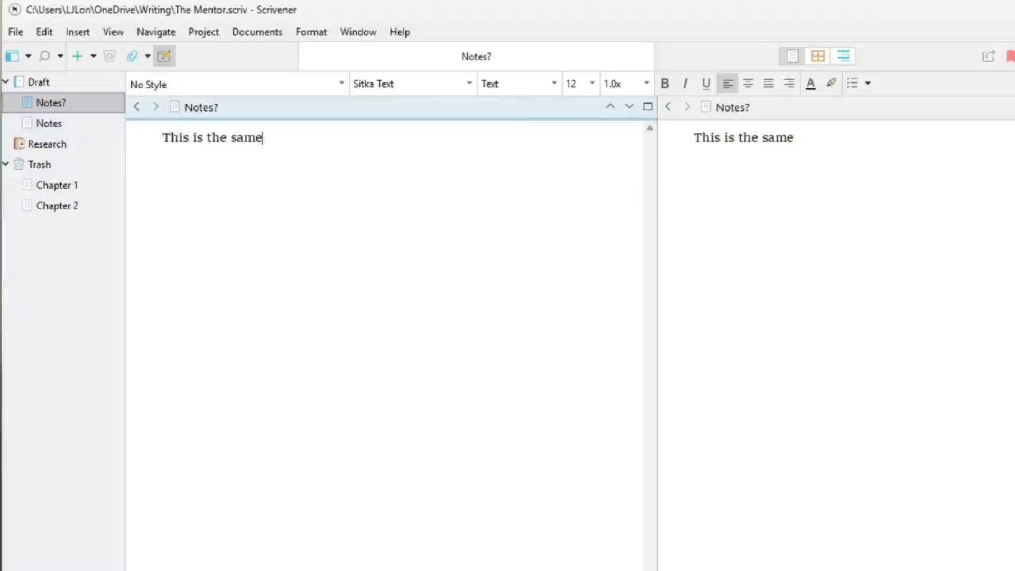
{"action": "left_click", "coordinate": [795, 139]}
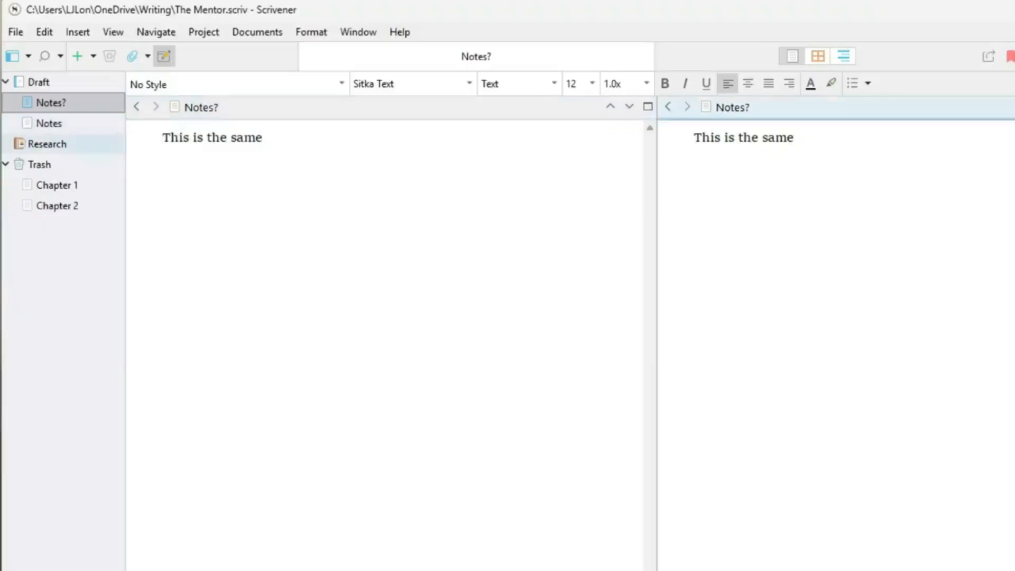
{"action": "left_click", "coordinate": [49, 123]}
{"action": "scroll", "coordinate": [844, 344], "scroll_direction": "down", "scroll_amount": 15}
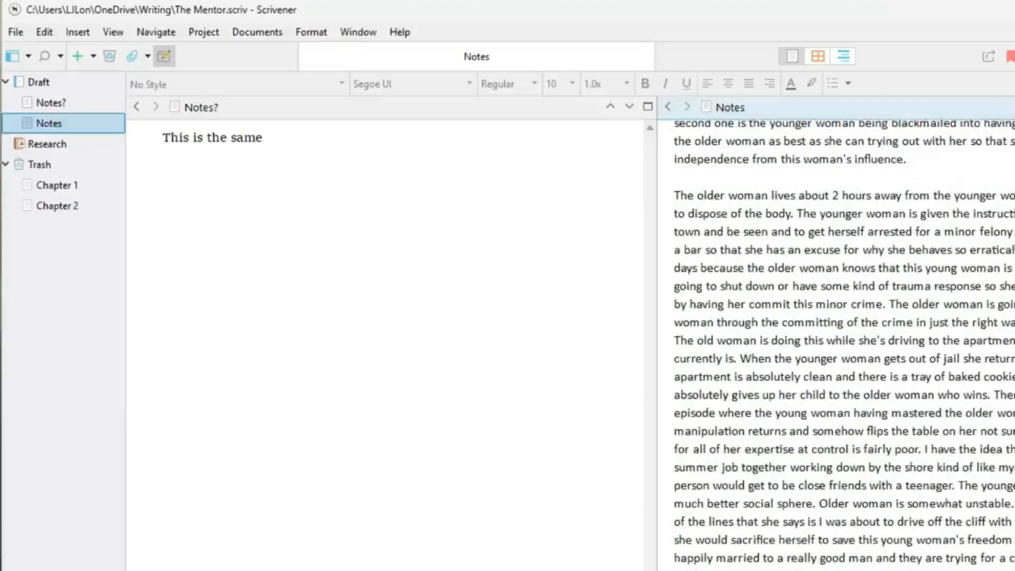
{"action": "scroll", "coordinate": [844, 344], "scroll_direction": "down", "scroll_amount": 4}
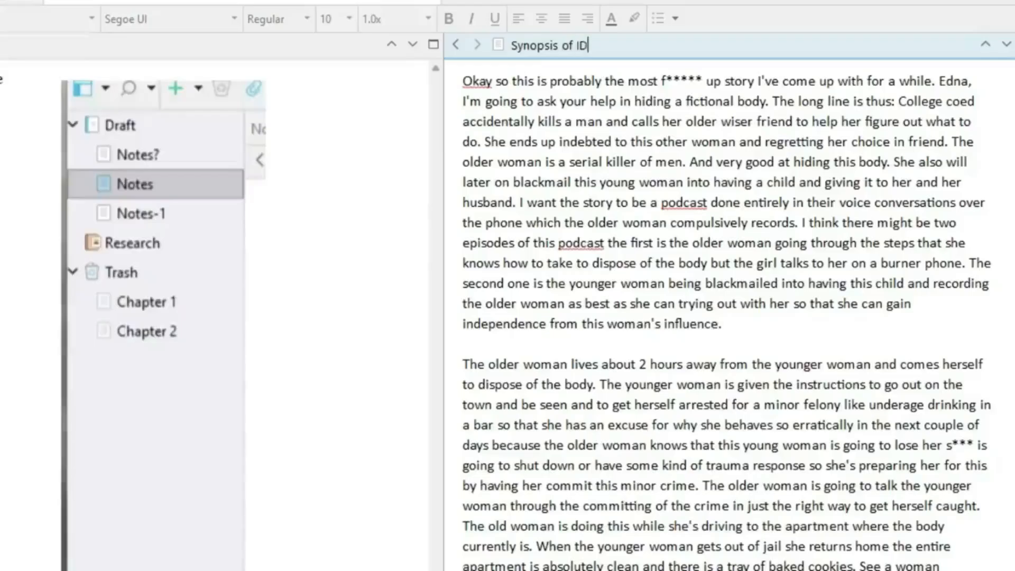
- Finish retitling the imported Notes document as "Synopsis of Idea"
{"action": "type", "text": "ea"}
{"action": "key", "text": "Left"}
{"action": "key", "text": "Left"}
{"action": "key", "text": "shift+Left"}
{"action": "type", "text": "d"}
{"action": "key", "text": "Return"}
- Open the Notes-1 document in the second editor pane and retitle it "Beat Sheet"
{"action": "left_click", "coordinate": [1007, 45]}
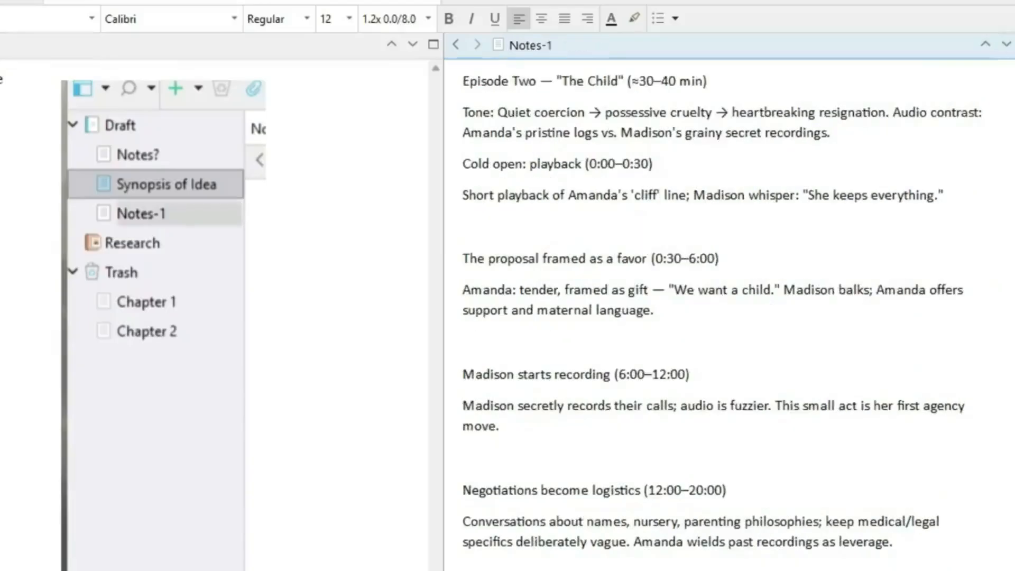
{"action": "left_click_drag", "start_coordinate": [556, 45], "coordinate": [510, 46]}
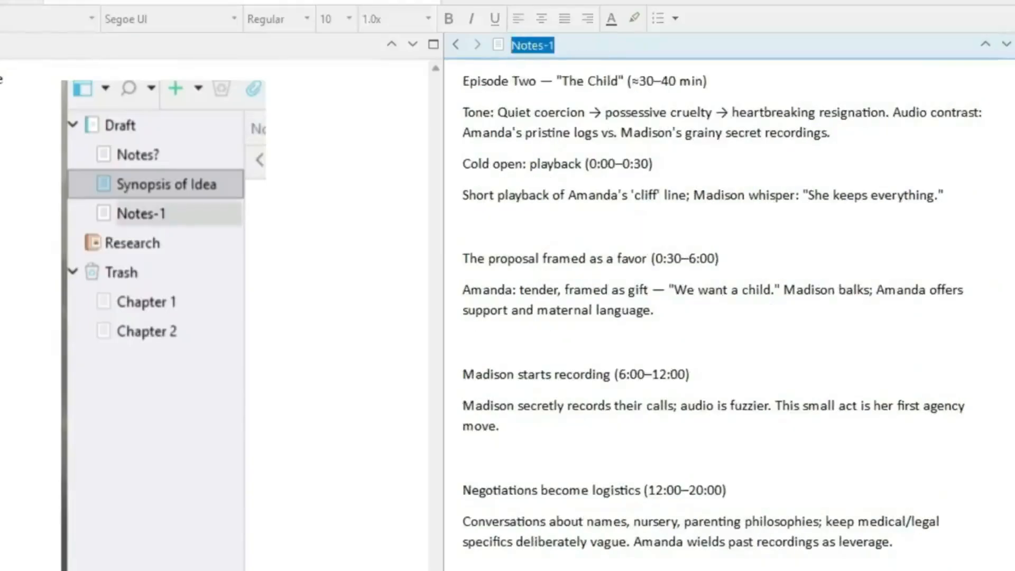
{"action": "type", "text": "Beat Sheet"}
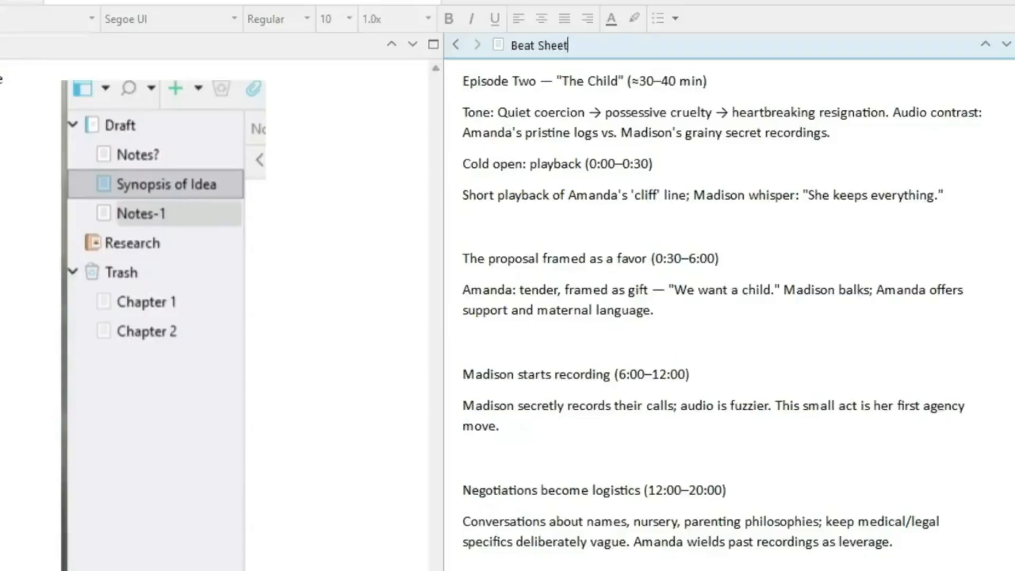
{"action": "key", "text": "Return"}
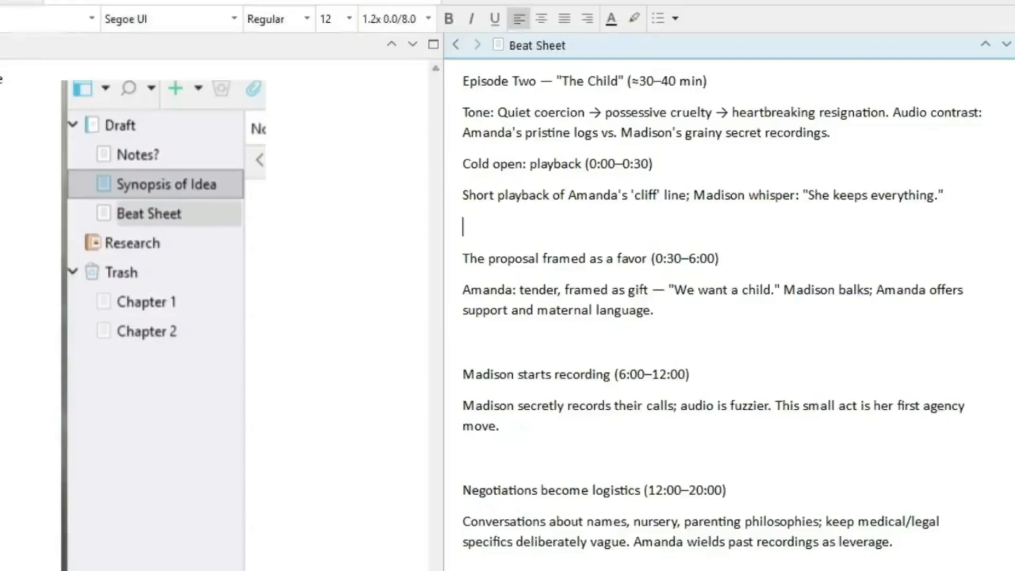
- Split the Beat Sheet document at the "Performance & Vocal Notes" heading into a separate document
{"action": "scroll", "coordinate": [730, 317], "scroll_direction": "down", "scroll_amount": 2}
{"action": "scroll", "coordinate": [730, 317], "scroll_direction": "down", "scroll_amount": 3}
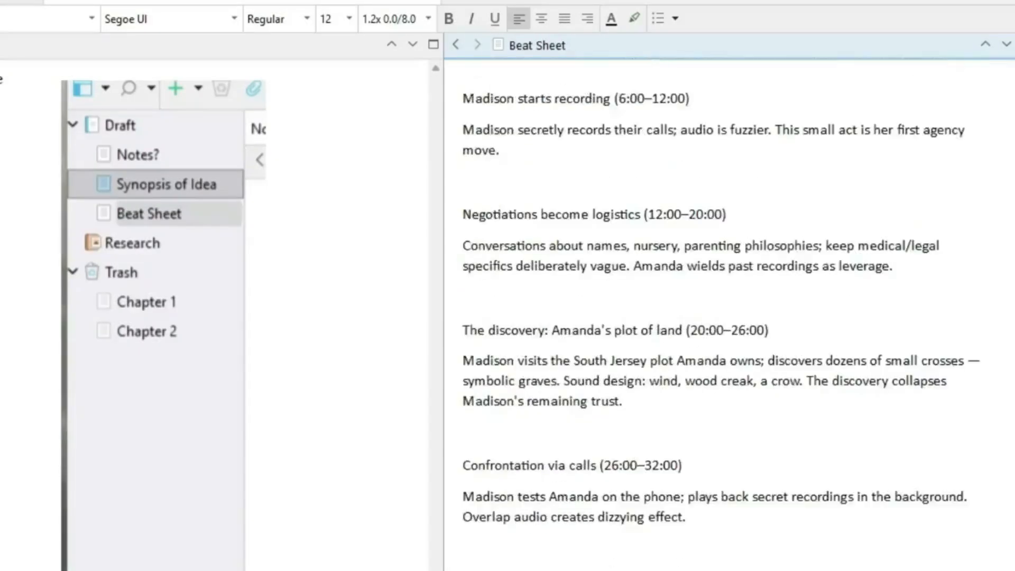
{"action": "scroll", "coordinate": [730, 317], "scroll_direction": "down", "scroll_amount": 6}
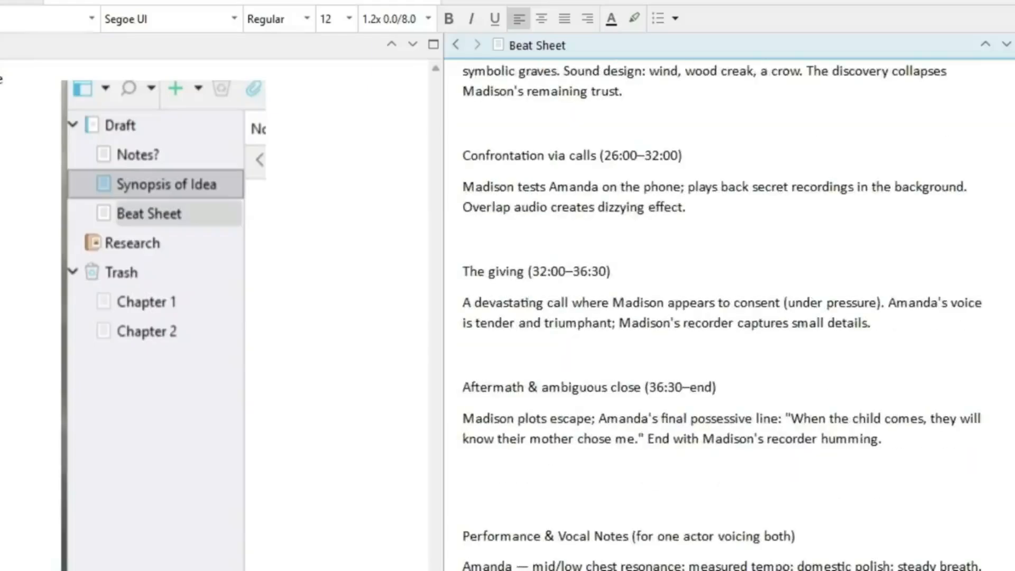
{"action": "left_click_drag", "start_coordinate": [462, 536], "coordinate": [632, 536]}
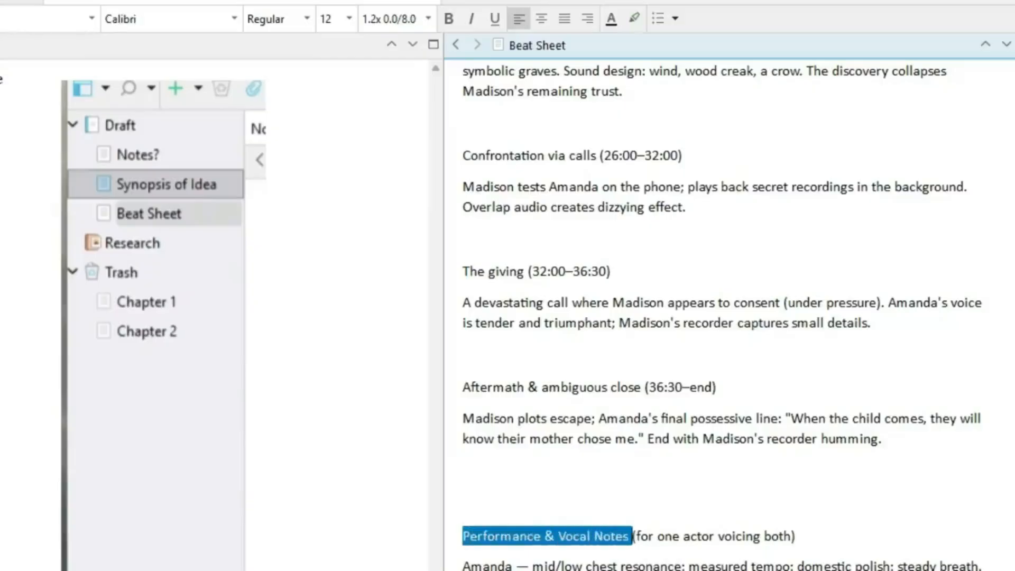
{"action": "key", "text": "ctrl+k"}
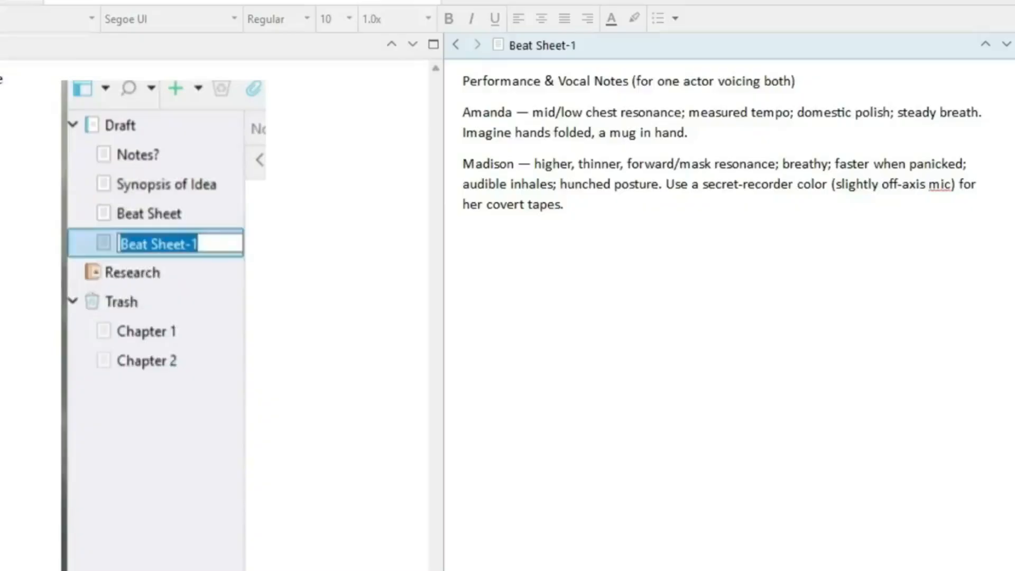
- Title the newly split document "Performance & Vocal Notes" by copying the words from its opening line
{"action": "left_click", "coordinate": [629, 82]}
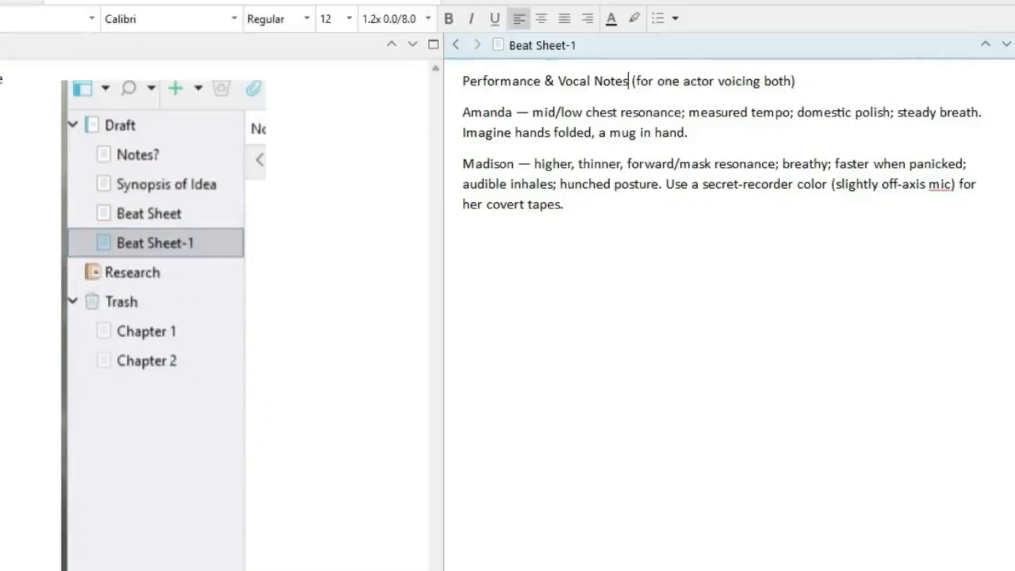
{"action": "left_click_drag", "start_coordinate": [463, 81], "coordinate": [629, 81]}
{"action": "key", "text": "ctrl+c"}
{"action": "left_click", "coordinate": [578, 46]}
{"action": "key", "text": "ctrl+a"}
{"action": "key", "text": "ctrl+v"}
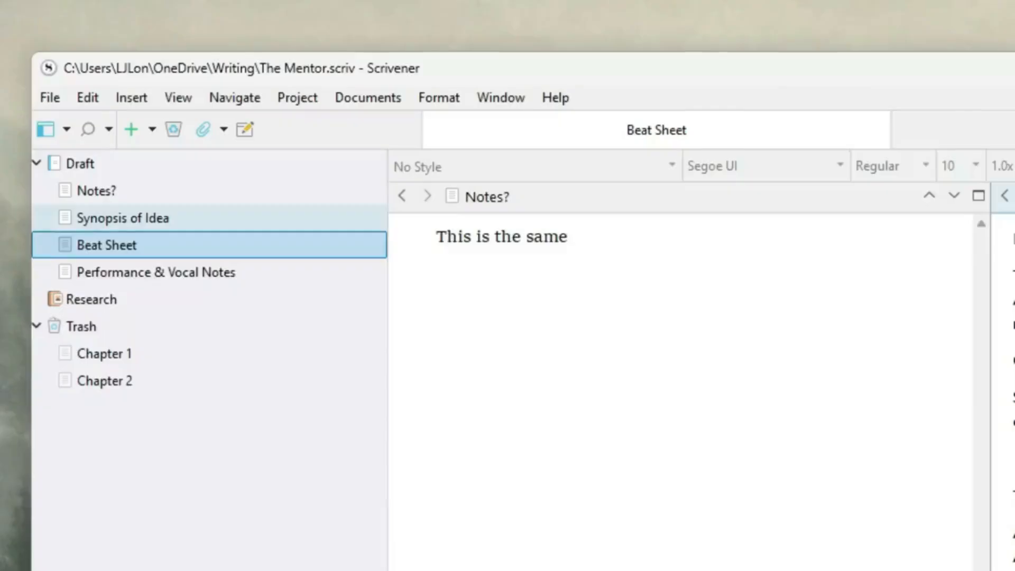
- Move Synopsis of Idea, Beat Sheet and Performance & Vocal Notes into the Research folder, leaving Performance & Vocal Notes open in the second pane
{"action": "left_click", "coordinate": [123, 218]}
{"action": "left_click", "coordinate": [156, 272], "text": "ctrl"}
{"action": "left_click", "coordinate": [122, 245], "text": "ctrl"}
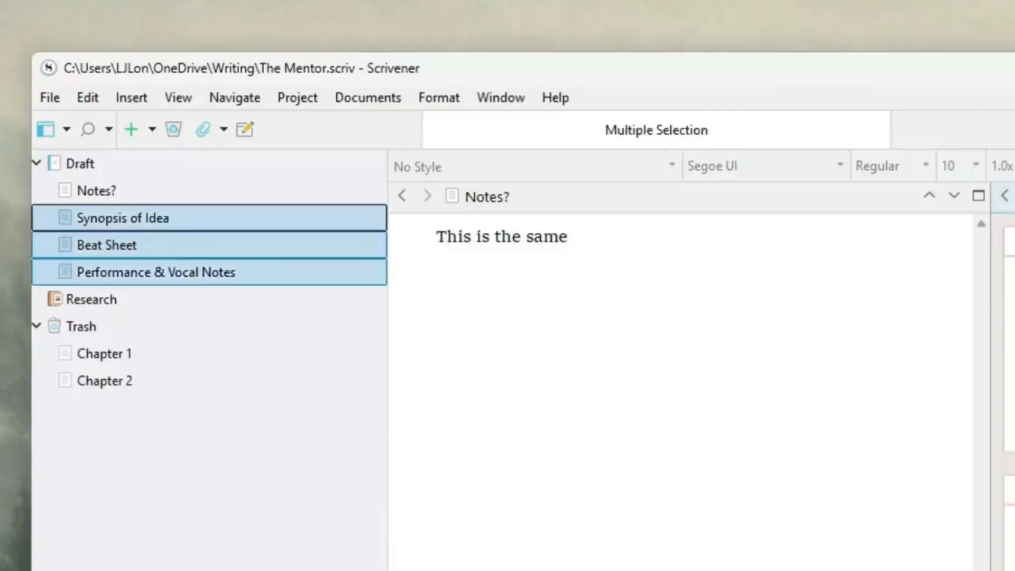
{"action": "left_click_drag", "start_coordinate": [109, 221], "coordinate": [66, 300]}
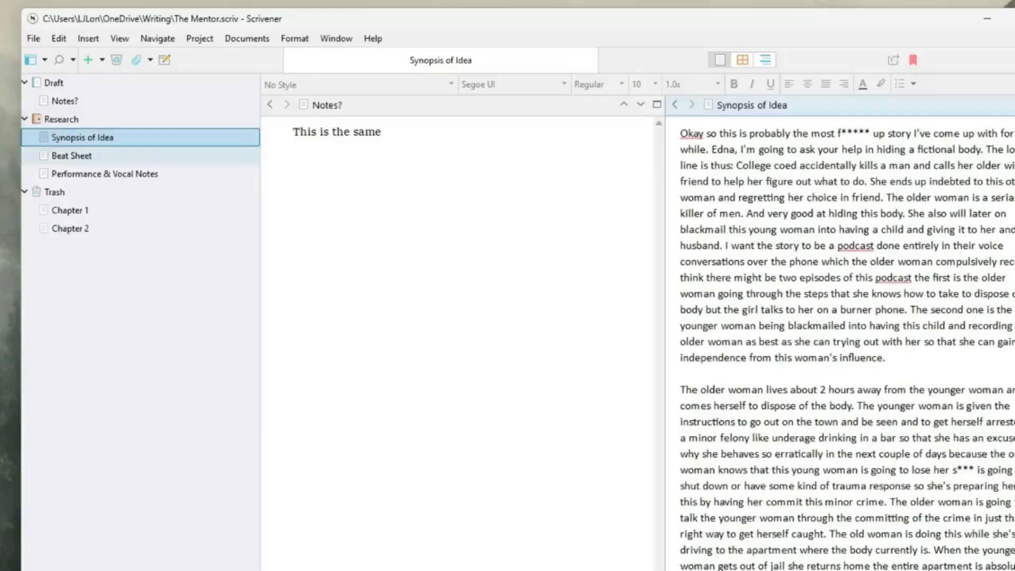
{"action": "key", "text": "Down"}
{"action": "key", "text": "Down"}
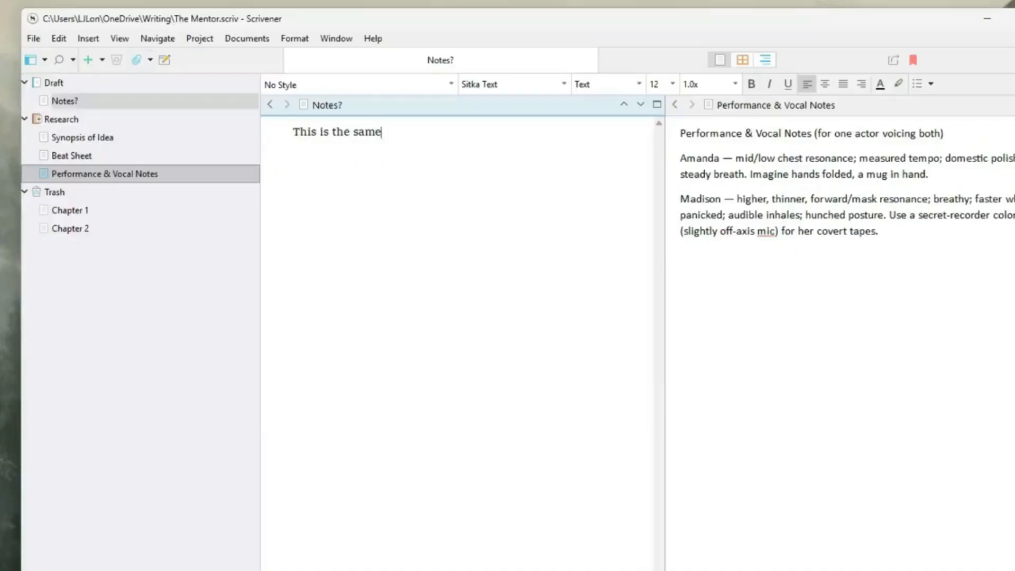
- Import the Word document The Mentor from the Desktop folder into the Draft folder
{"action": "key", "text": "alt+e"}
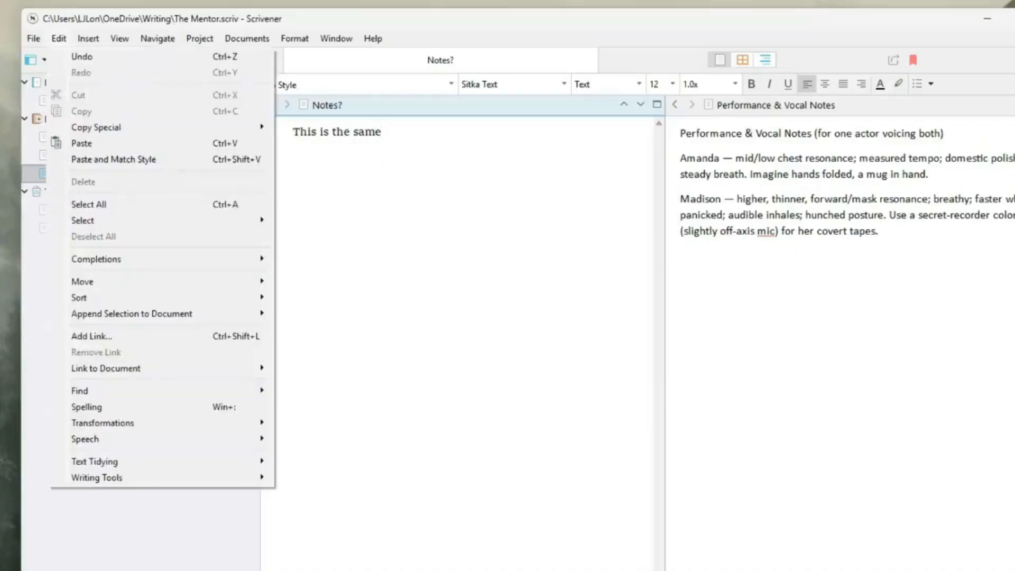
{"action": "key", "text": "Left"}
{"action": "mouse_move", "coordinate": [107, 488]}
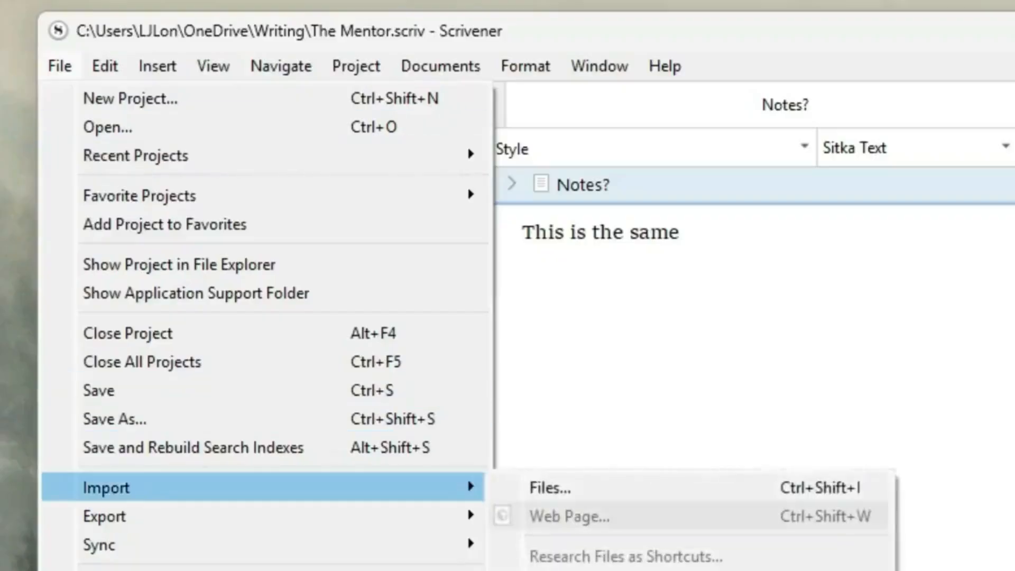
{"action": "left_click", "coordinate": [551, 488]}
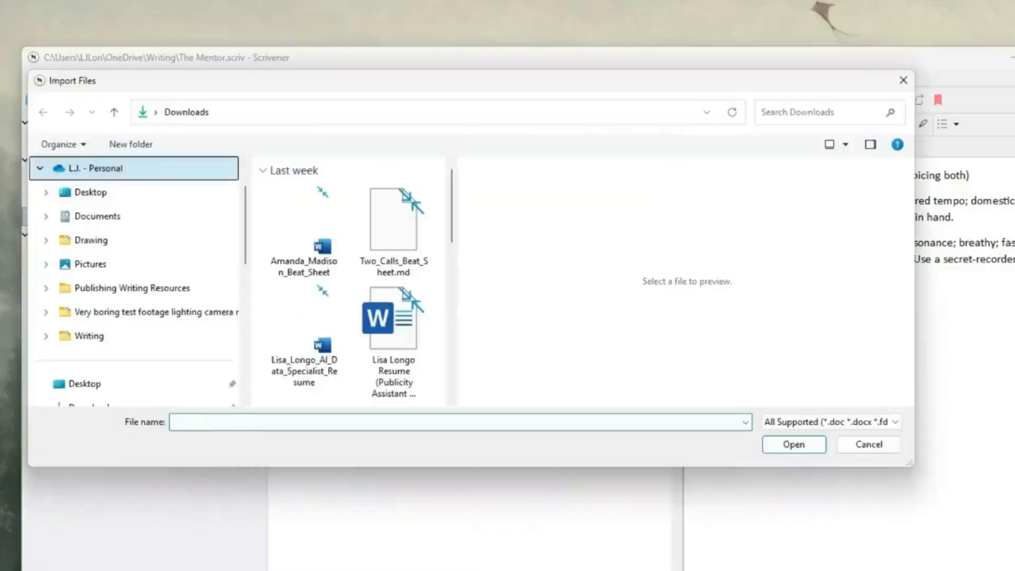
{"action": "left_click", "coordinate": [90, 193]}
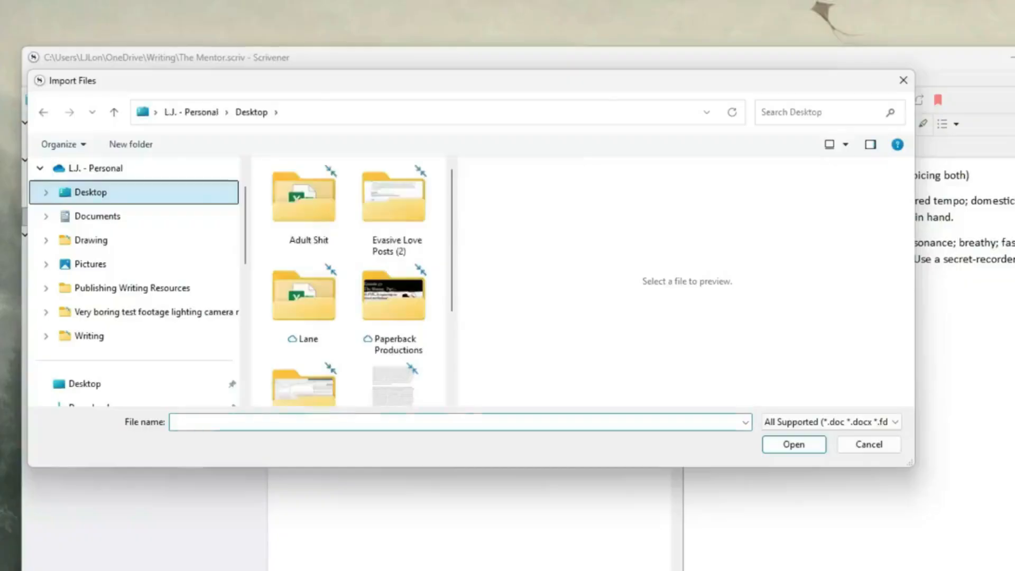
{"action": "scroll", "coordinate": [360, 281], "scroll_direction": "down", "scroll_amount": 3}
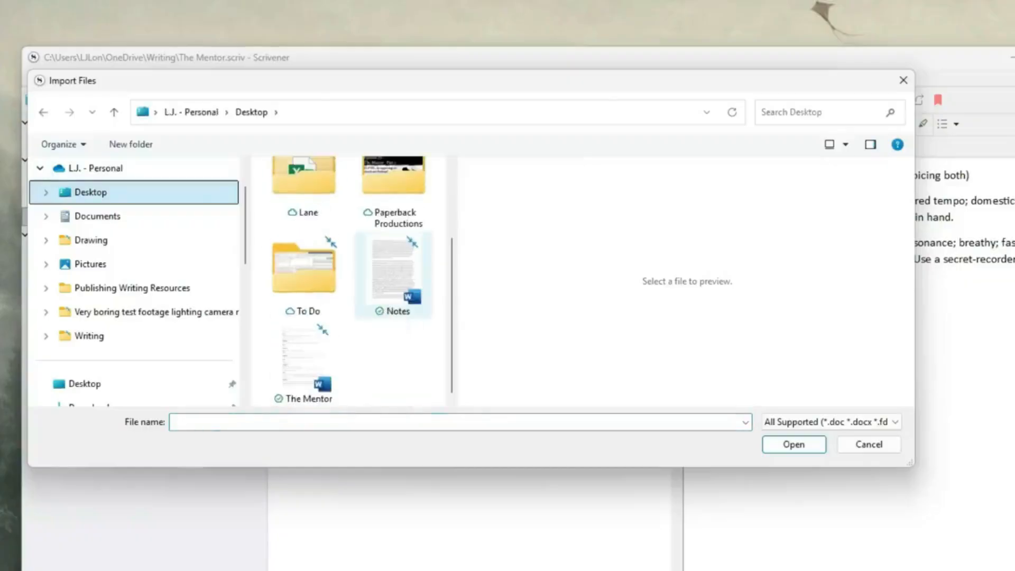
{"action": "left_click", "coordinate": [304, 363]}
{"action": "key", "text": "Return"}
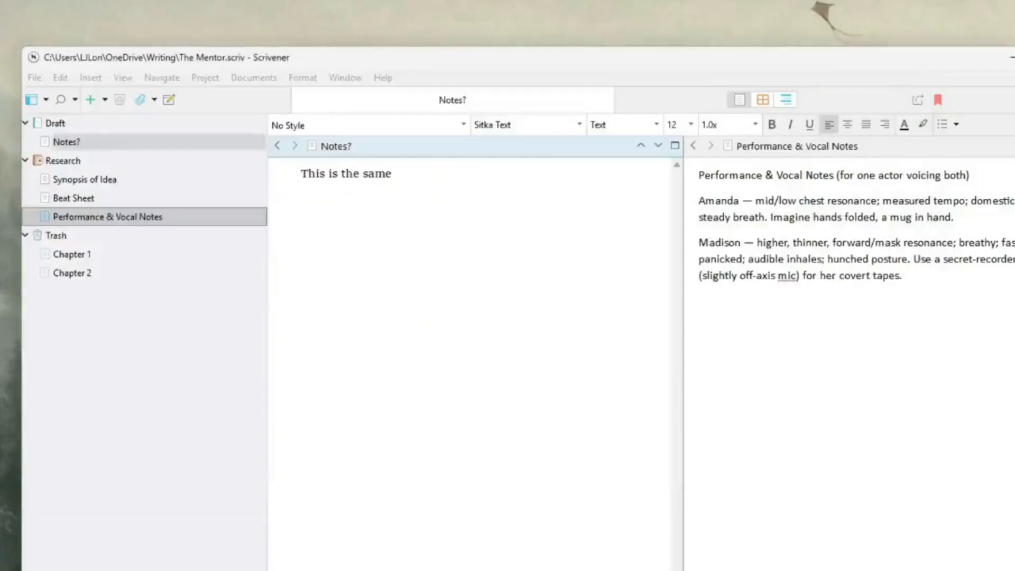
- Add the centred title line "The Mentor" above "Act 1" in the imported script
{"action": "type", "text": "The "}
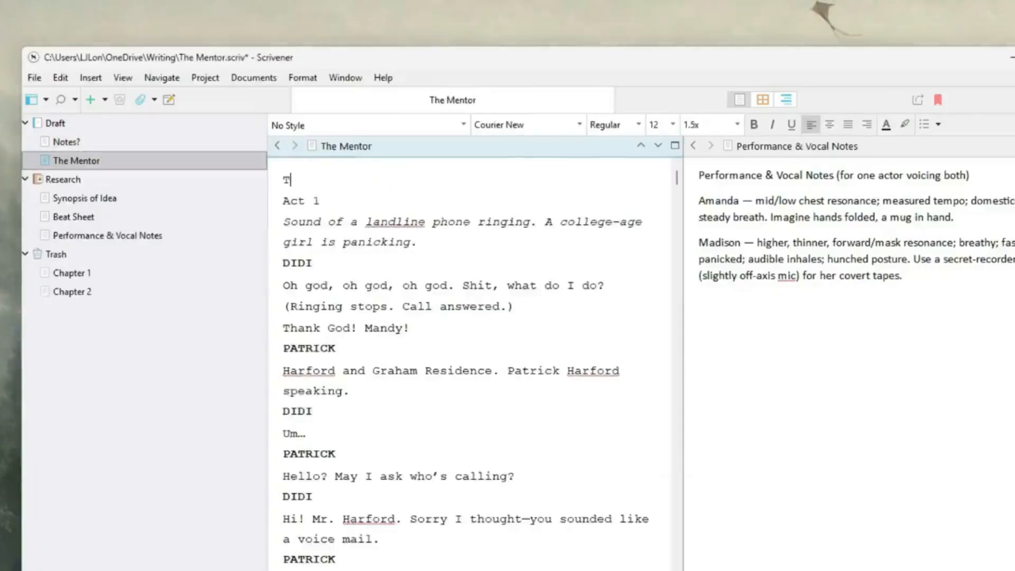
{"action": "type", "text": "Mentor"}
{"action": "left_click", "coordinate": [830, 125]}
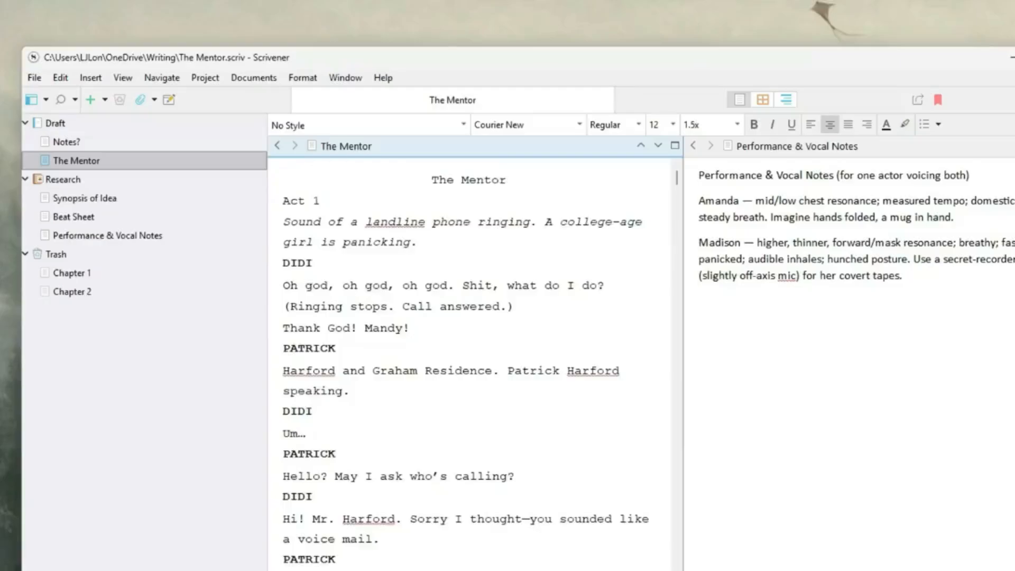
- Rename the imported script document in the Draft folder as "The Mentor: Part 1"
{"action": "scroll", "coordinate": [471, 365], "scroll_direction": "down", "scroll_amount": 15}
{"action": "scroll", "coordinate": [470, 365], "scroll_direction": "down", "scroll_amount": 5}
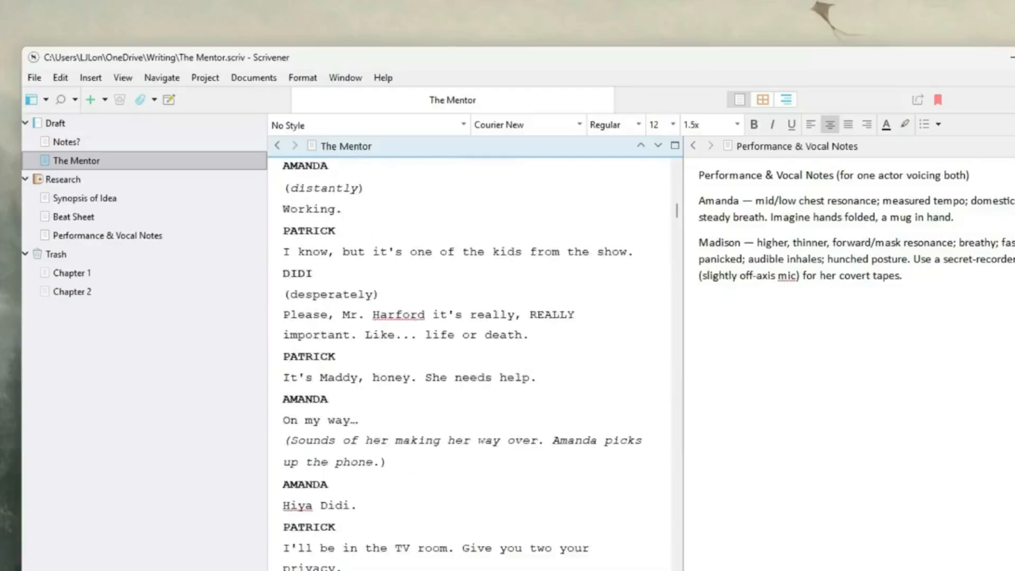
{"action": "scroll", "coordinate": [471, 365], "scroll_direction": "down", "scroll_amount": 15}
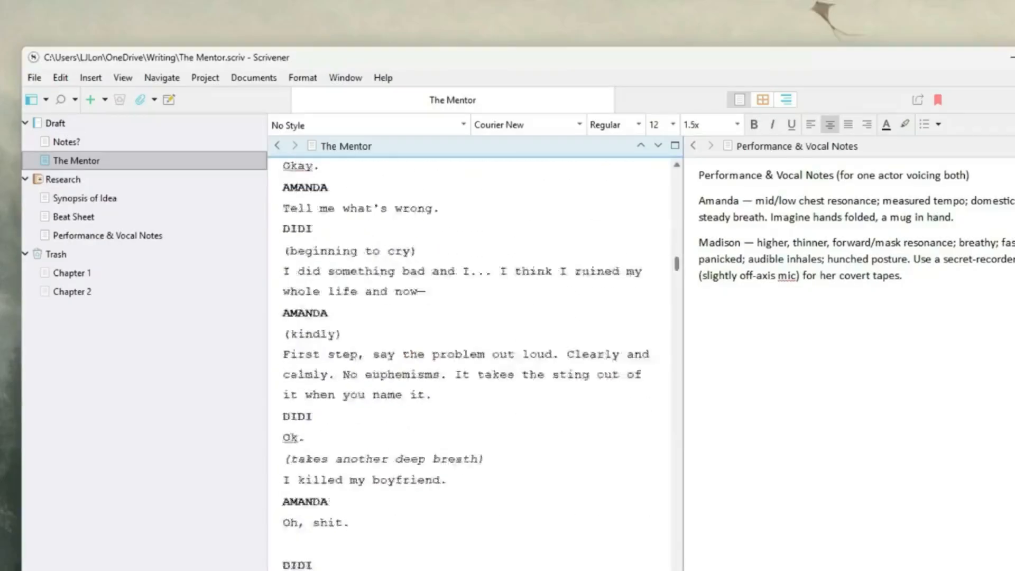
{"action": "scroll", "coordinate": [470, 365], "scroll_direction": "down", "scroll_amount": 10}
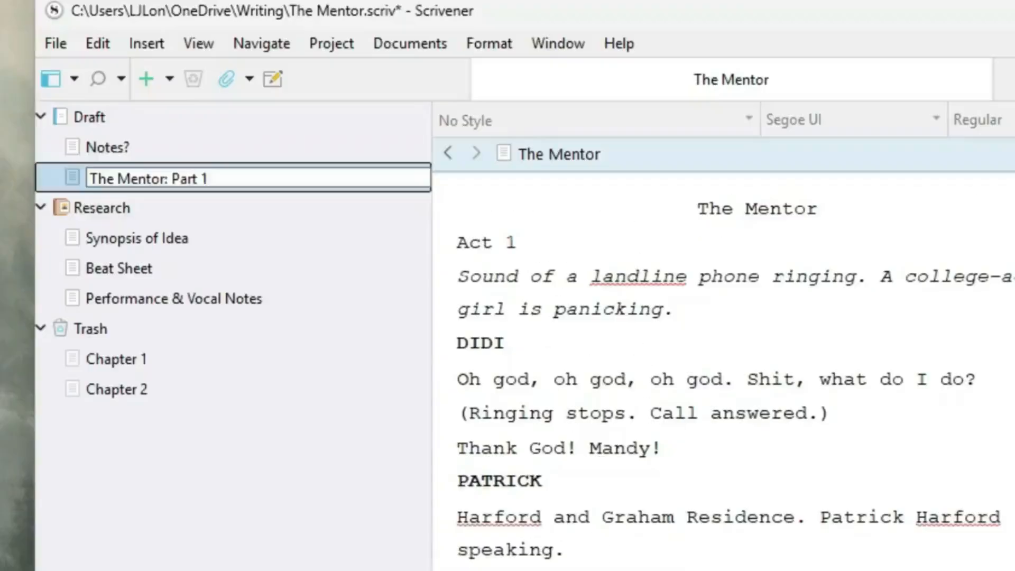
{"action": "type", "text": ": Part 1"}
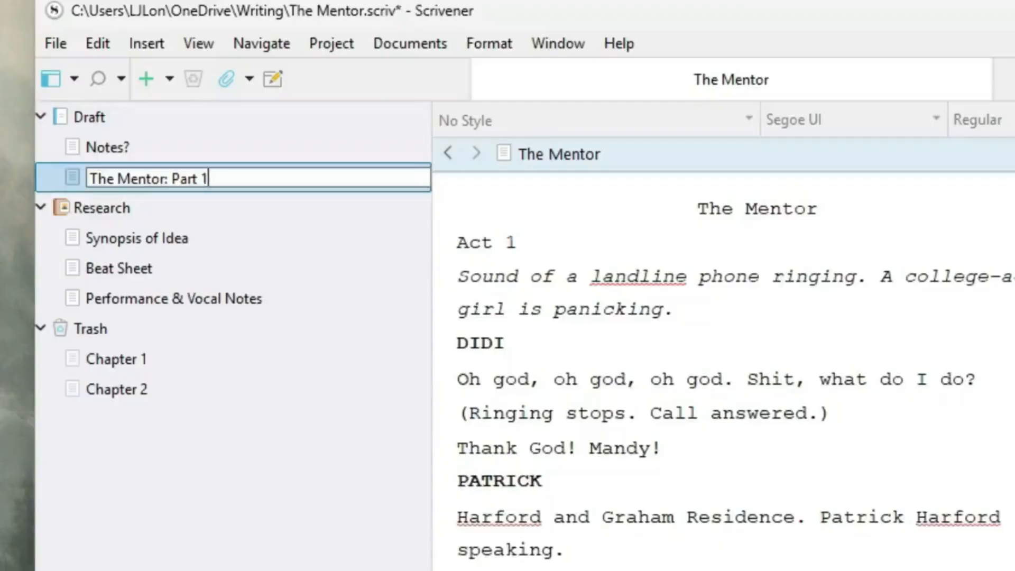
{"action": "key", "text": "Return"}
{"action": "left_click", "coordinate": [145, 178]}
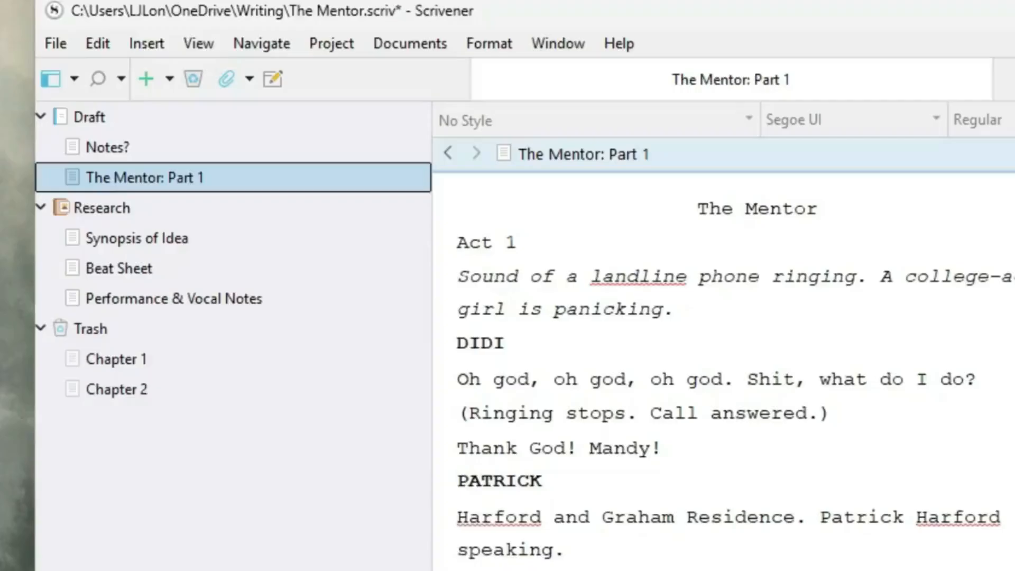
- Add a new text document below The Mentor: Part 1 and title it "The Mentor: Part 2"
{"action": "right_click", "coordinate": [223, 184]}
{"action": "mouse_move", "coordinate": [275, 198]}
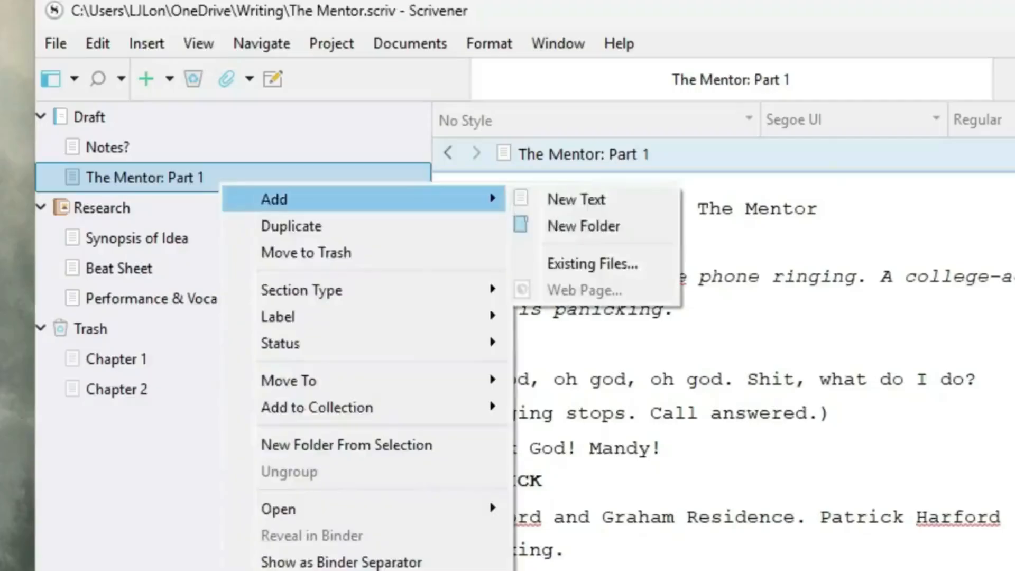
{"action": "left_click", "coordinate": [577, 199]}
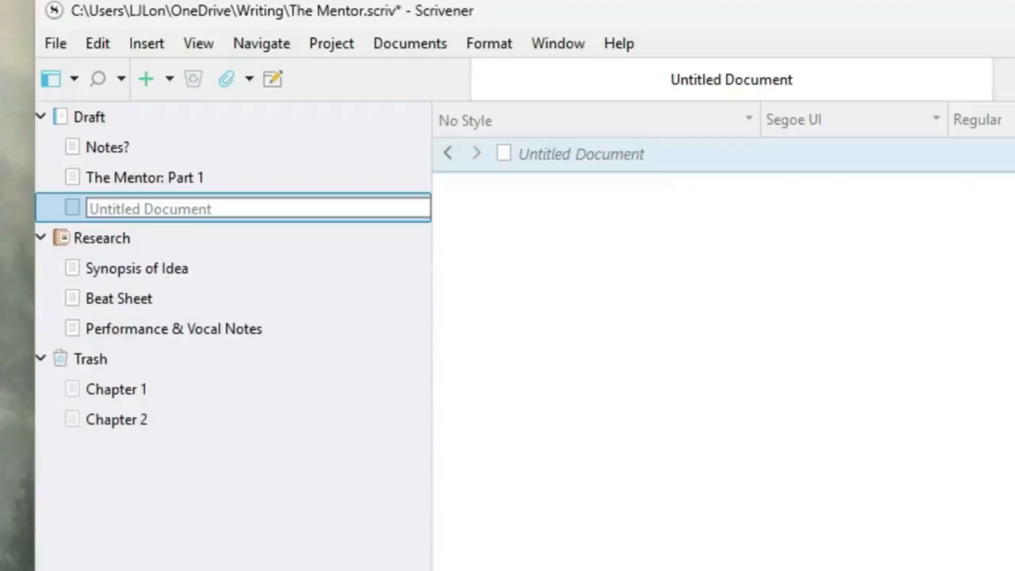
{"action": "type", "text": "the Mentoe"}
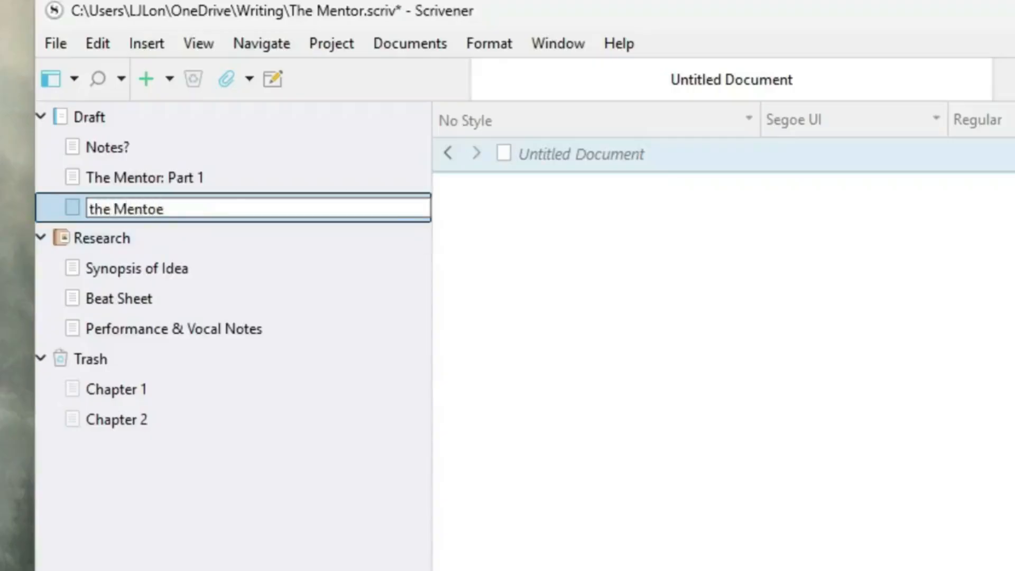
{"action": "key", "text": "BackSpace"}
{"action": "type", "text": "r: Part 2"}
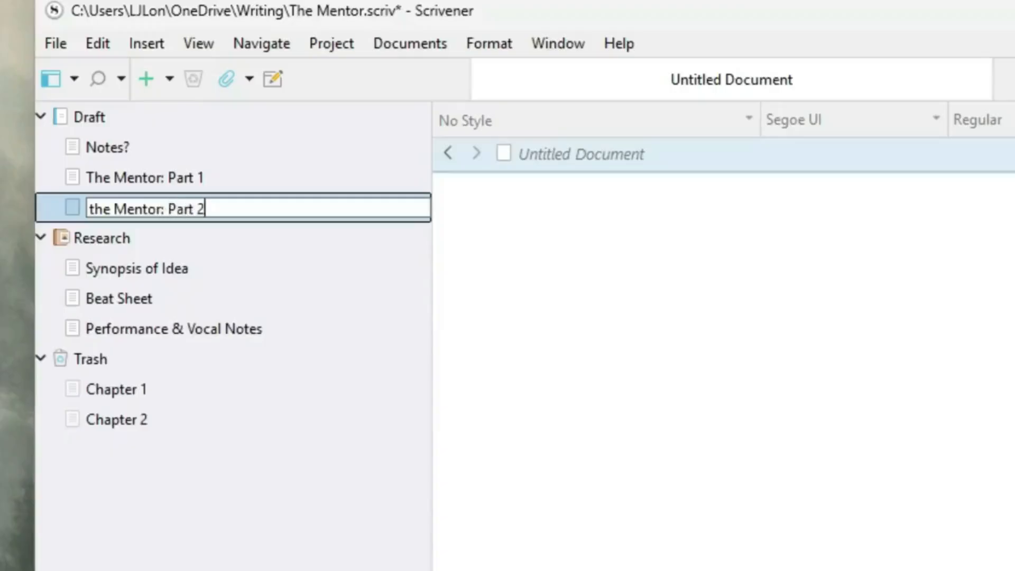
{"action": "key", "text": "Return"}
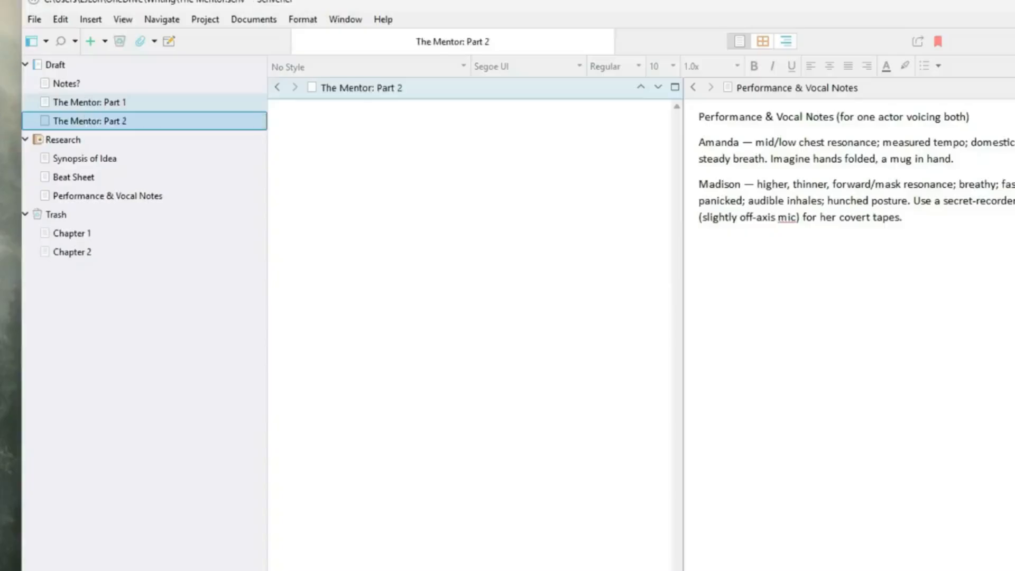
- Open The Mentor: Part 1 in the first editor pane and The Mentor: Part 2 in the second pane
{"action": "left_click", "coordinate": [90, 102]}
{"action": "left_click_drag", "start_coordinate": [284, 122], "coordinate": [283, 142]}
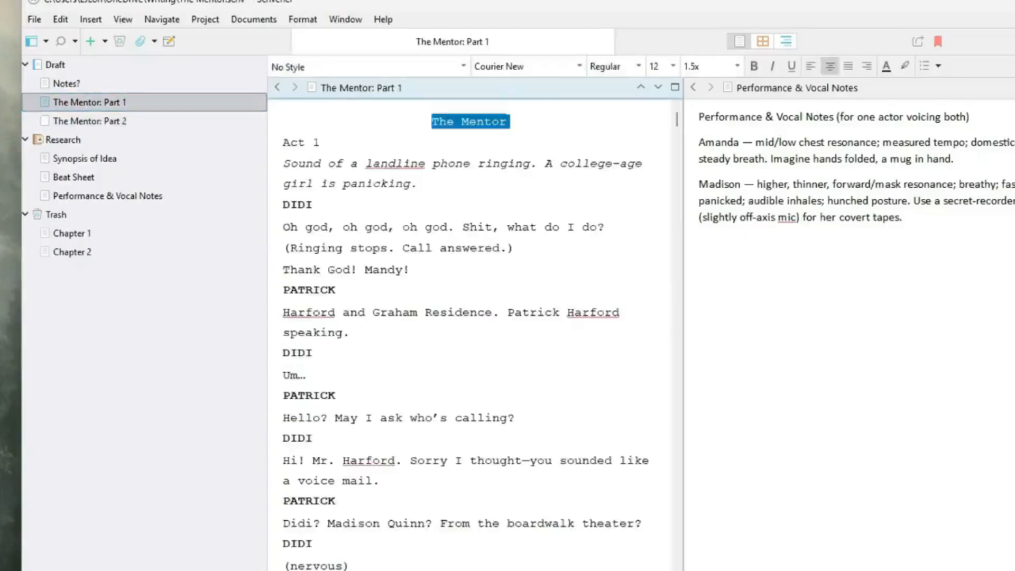
{"action": "left_click", "coordinate": [798, 88]}
{"action": "left_click", "coordinate": [90, 122]}
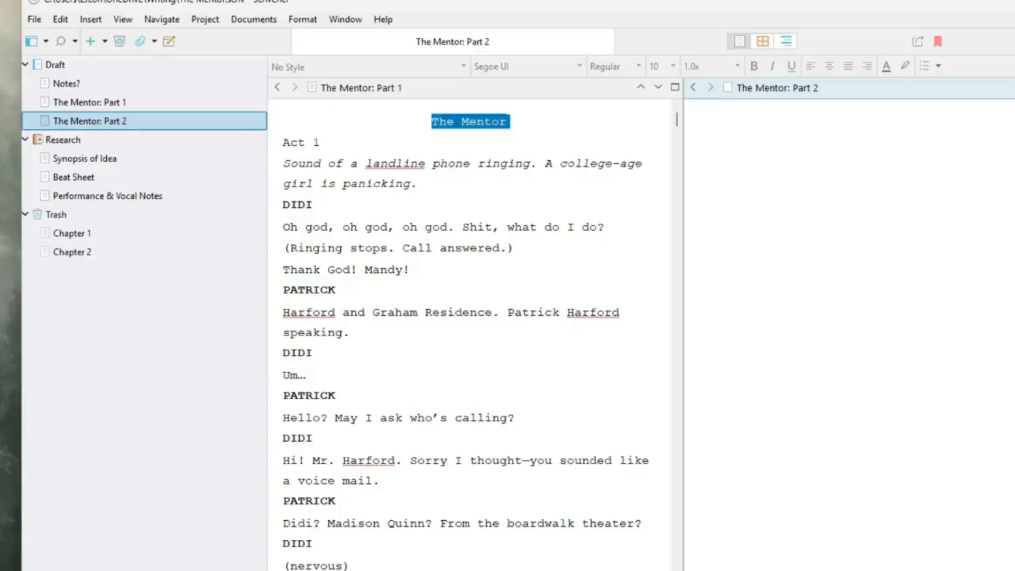
- Copy the title and act heading from Part 1 into The Mentor: Part 2 and change the heading to "Act 2"
{"action": "left_click_drag", "start_coordinate": [432, 121], "coordinate": [321, 143]}
{"action": "key", "text": "ctrl+c"}
{"action": "left_click", "coordinate": [757, 130]}
{"action": "key", "text": "ctrl+v"}
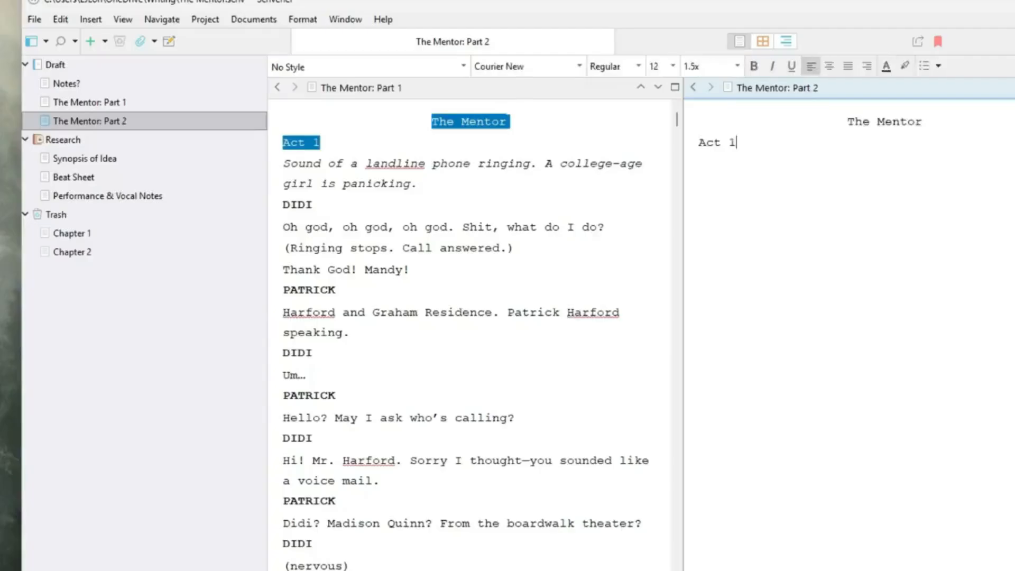
{"action": "key", "text": "BackSpace"}
{"action": "type", "text": "2"}
{"action": "key", "text": "Return"}
- Look through the Part 1 script, from its opening stage direction onward, beside the Act 2 page
{"action": "left_click_drag", "start_coordinate": [284, 163], "coordinate": [417, 184]}
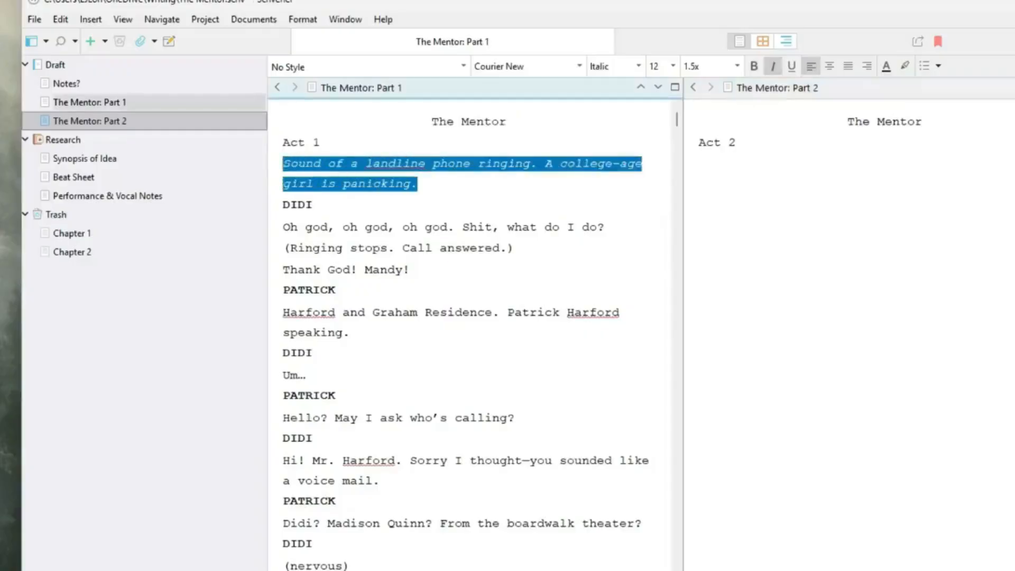
{"action": "left_click", "coordinate": [440, 228]}
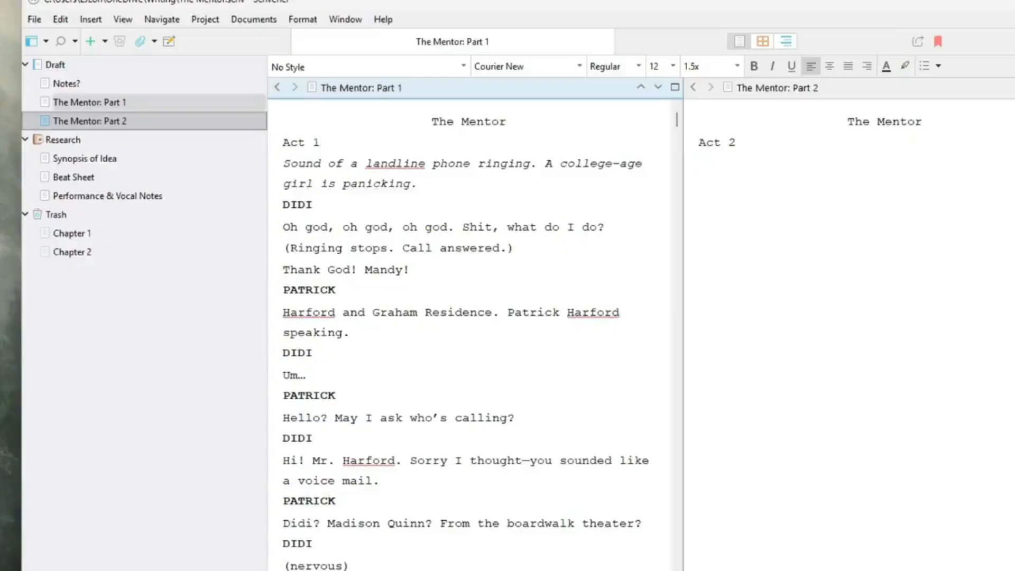
{"action": "scroll", "coordinate": [441, 227], "scroll_direction": "down", "scroll_amount": 5}
{"action": "scroll", "coordinate": [440, 228], "scroll_direction": "down", "scroll_amount": 3}
{"action": "left_click_drag", "start_coordinate": [677, 131], "coordinate": [677, 570]}
{"action": "scroll", "coordinate": [470, 333], "scroll_direction": "down", "scroll_amount": 5}
{"action": "scroll", "coordinate": [471, 333], "scroll_direction": "up", "scroll_amount": 10}
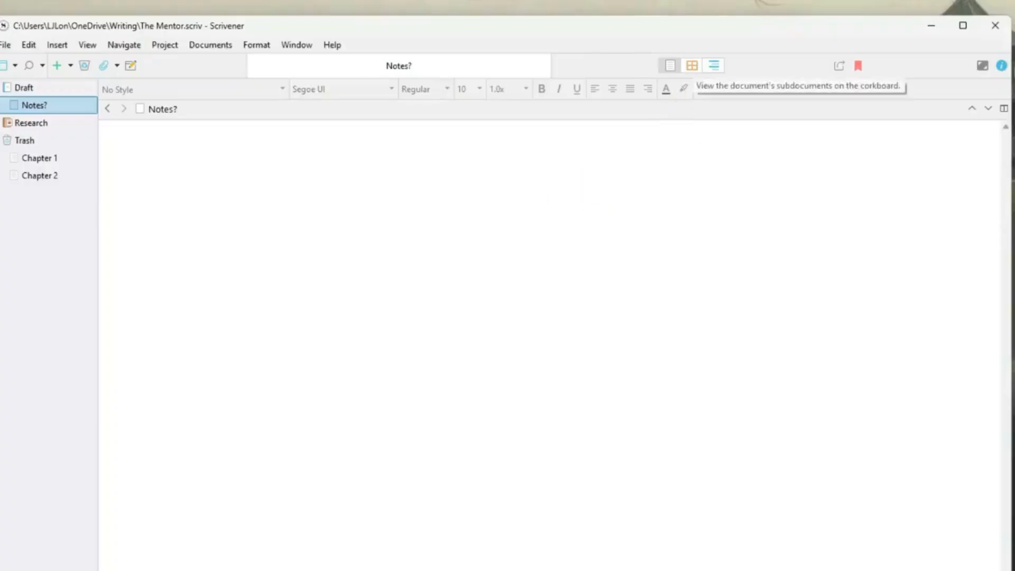
- Show the Draft folder on the corkboard and add a new blank text card beside Notes?
{"action": "left_click", "coordinate": [22, 89]}
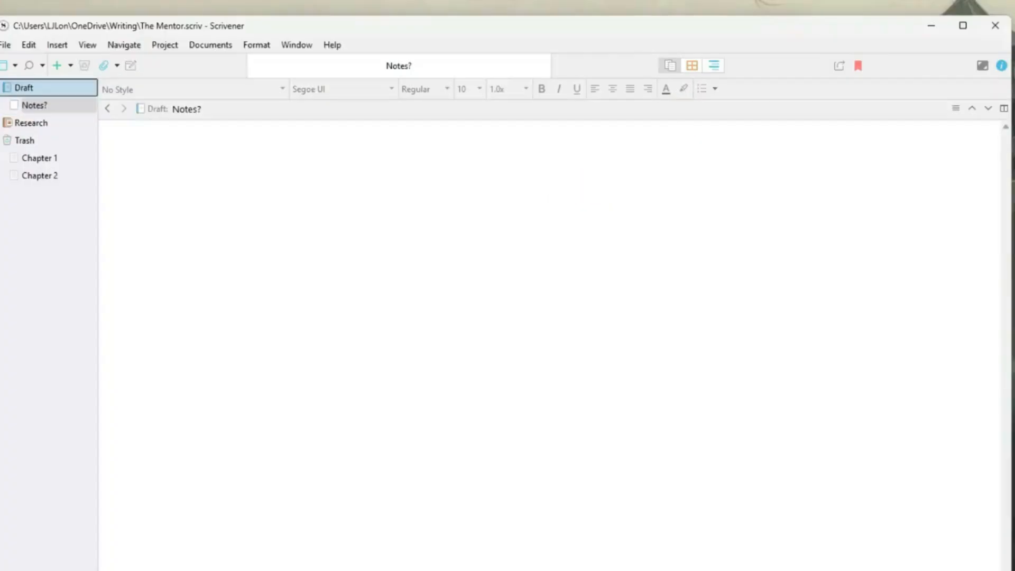
{"action": "left_click", "coordinate": [692, 66]}
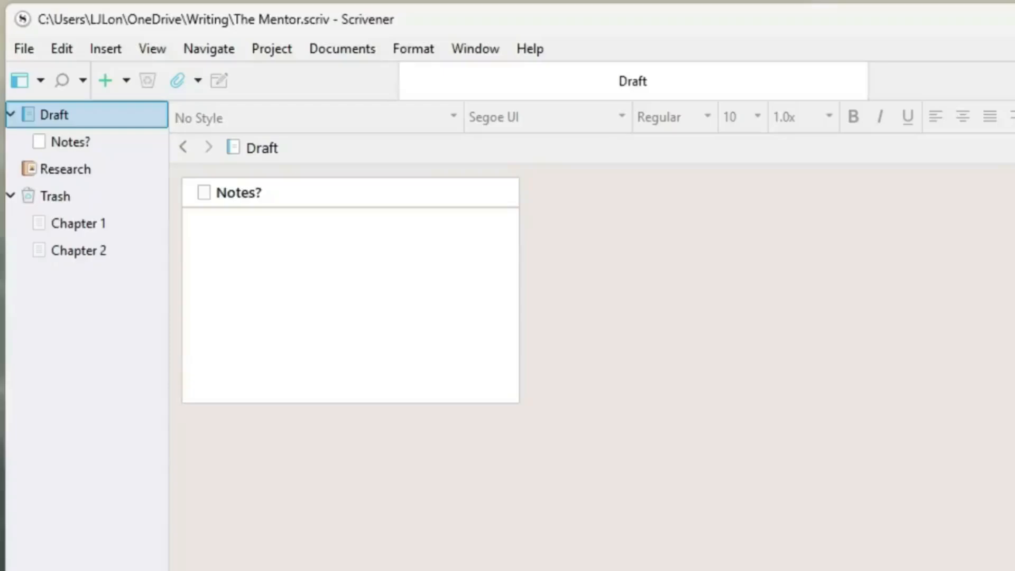
{"action": "right_click", "coordinate": [663, 316]}
{"action": "mouse_move", "coordinate": [724, 329]}
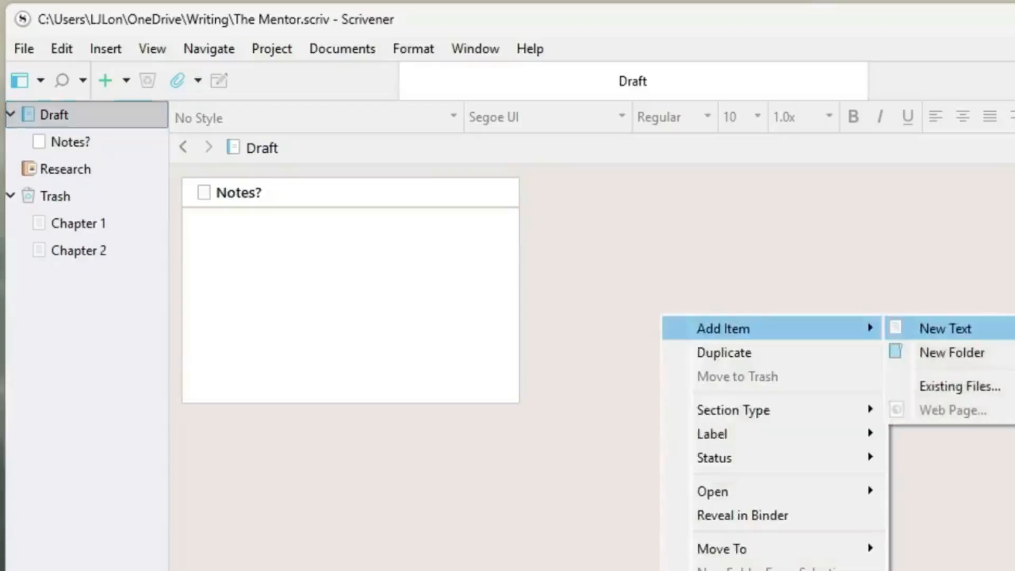
{"action": "left_click", "coordinate": [946, 329]}
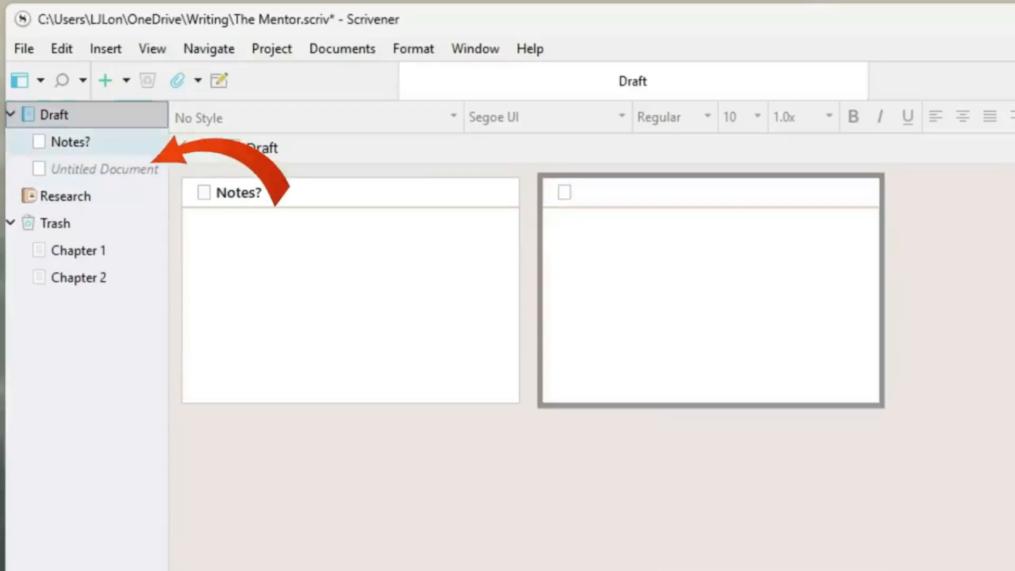
- Move the untitled document to the Trash, delete it permanently, and reopen Notes?
{"action": "right_click", "coordinate": [56, 224]}
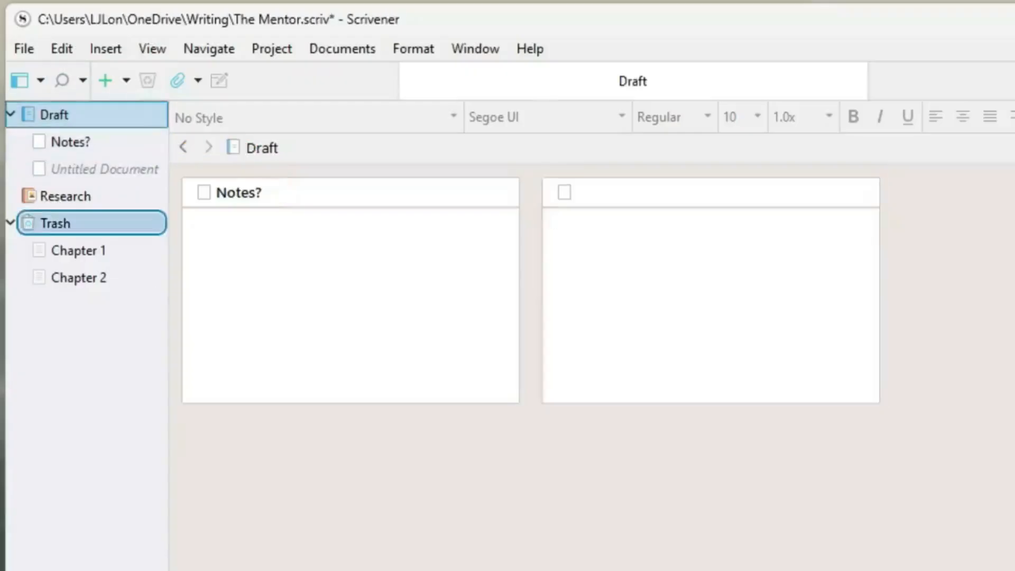
{"action": "left_click_drag", "start_coordinate": [101, 169], "coordinate": [80, 223]}
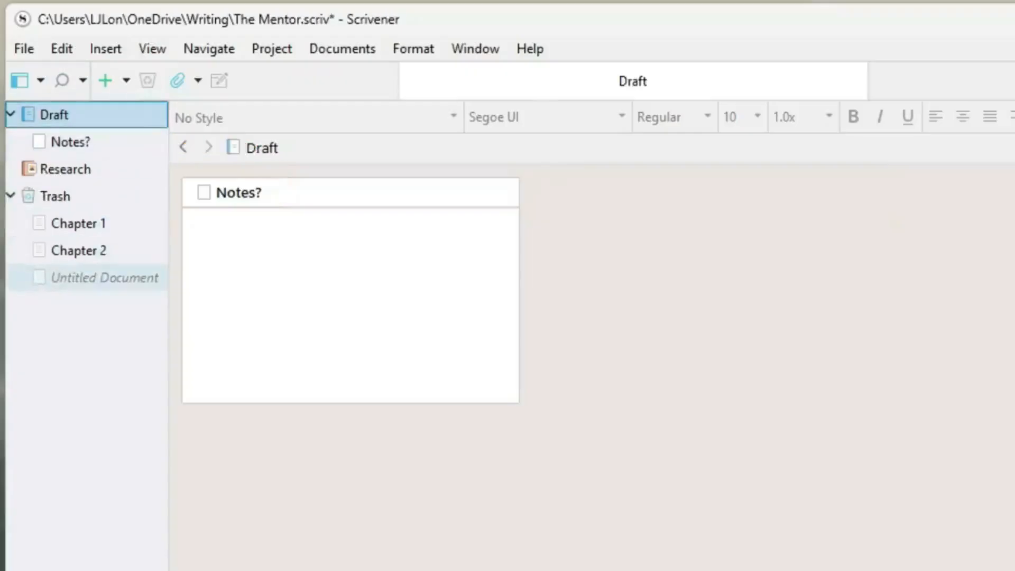
{"action": "left_click", "coordinate": [100, 278]}
{"action": "right_click", "coordinate": [105, 276]}
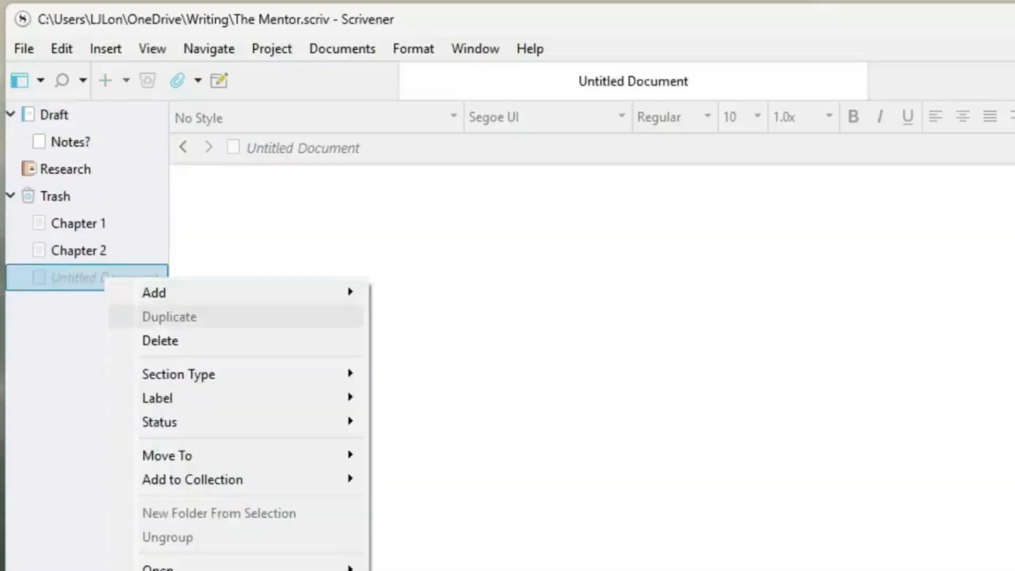
{"action": "left_click", "coordinate": [141, 340]}
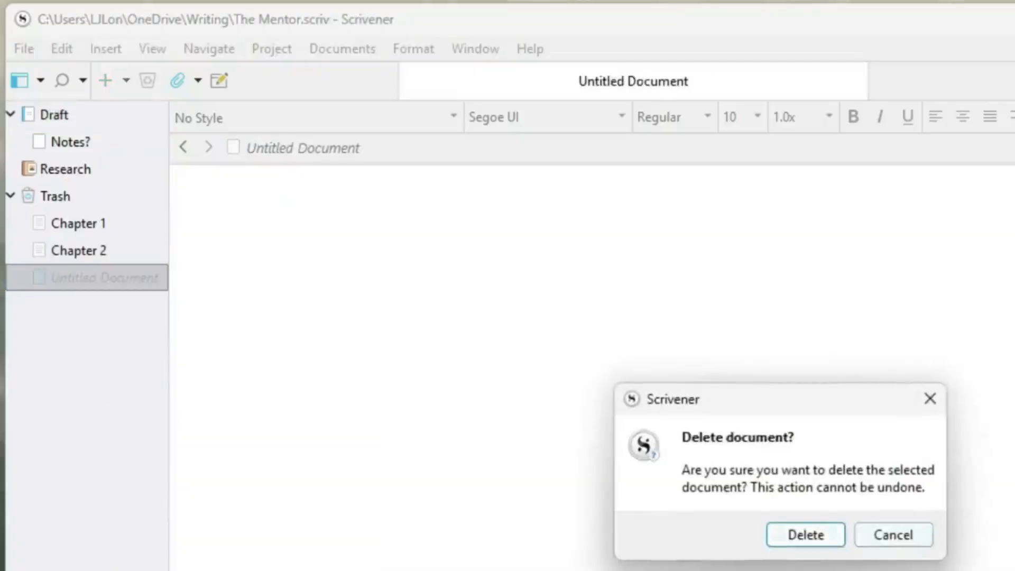
{"action": "left_click", "coordinate": [806, 535]}
{"action": "left_click", "coordinate": [71, 142]}
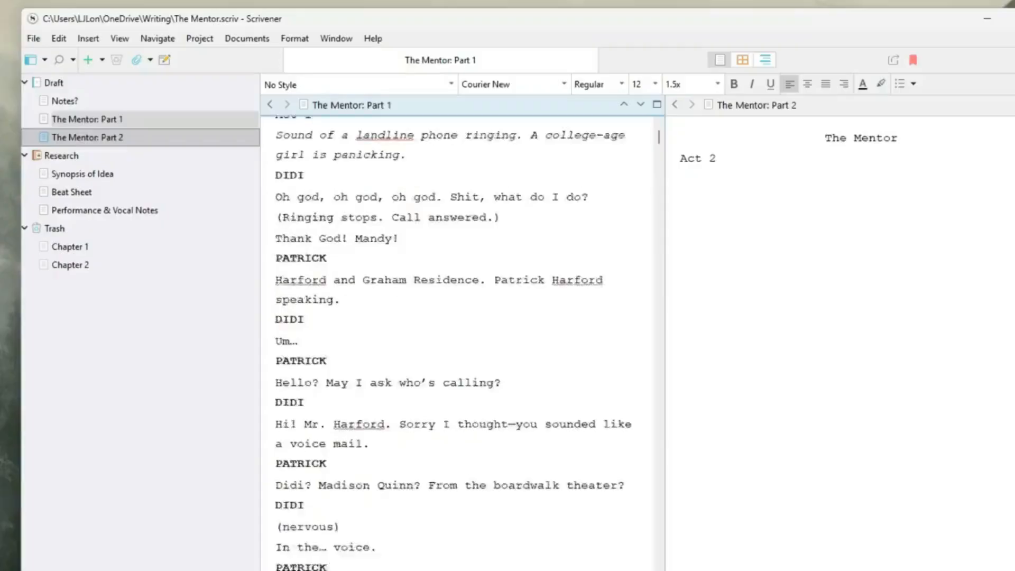
- Show the Draft folder on the corkboard in the first editor pane and widen that pane
{"action": "scroll", "coordinate": [458, 344], "scroll_direction": "down", "scroll_amount": 6}
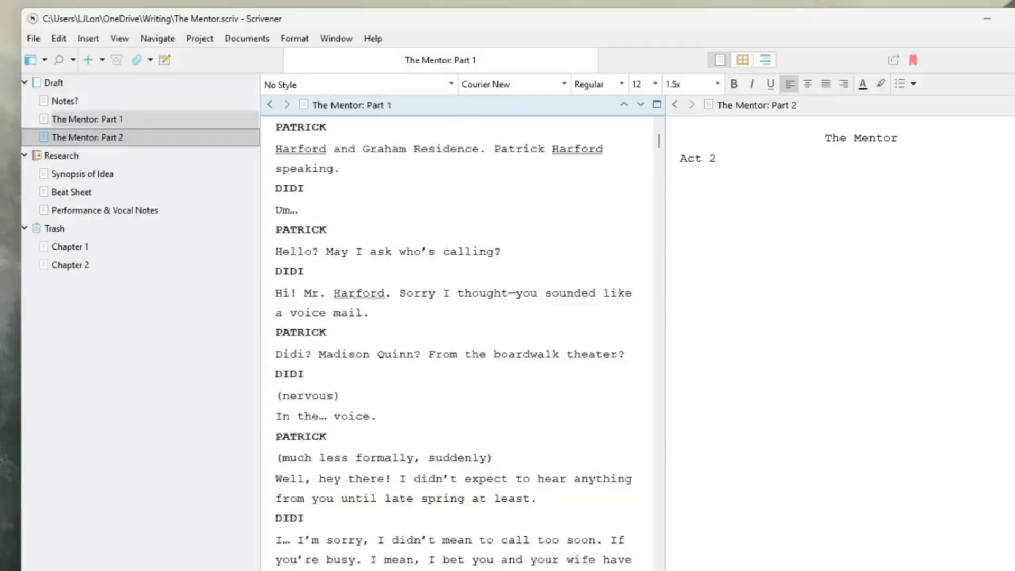
{"action": "scroll", "coordinate": [457, 344], "scroll_direction": "down", "scroll_amount": 20}
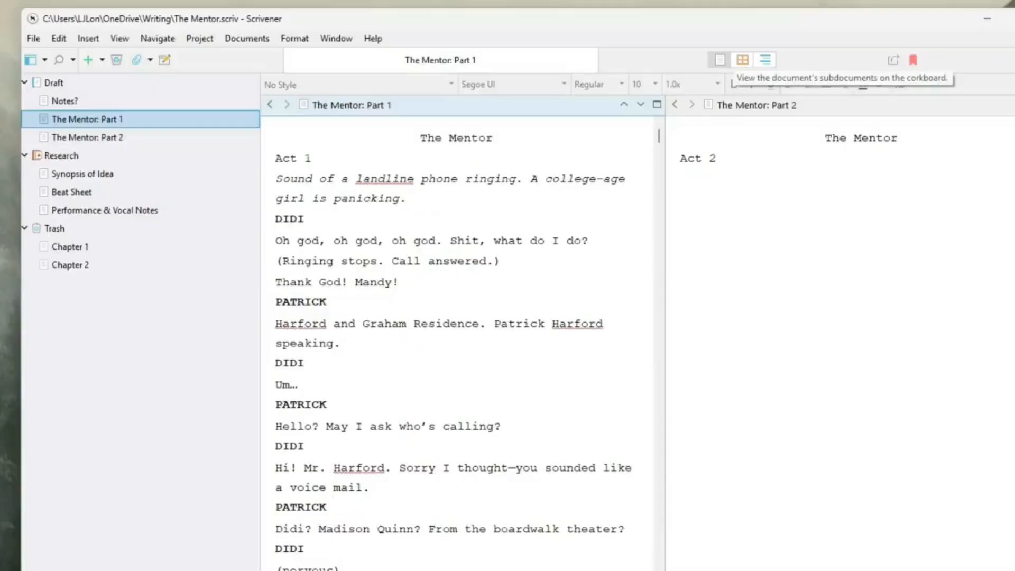
{"action": "left_click", "coordinate": [743, 59]}
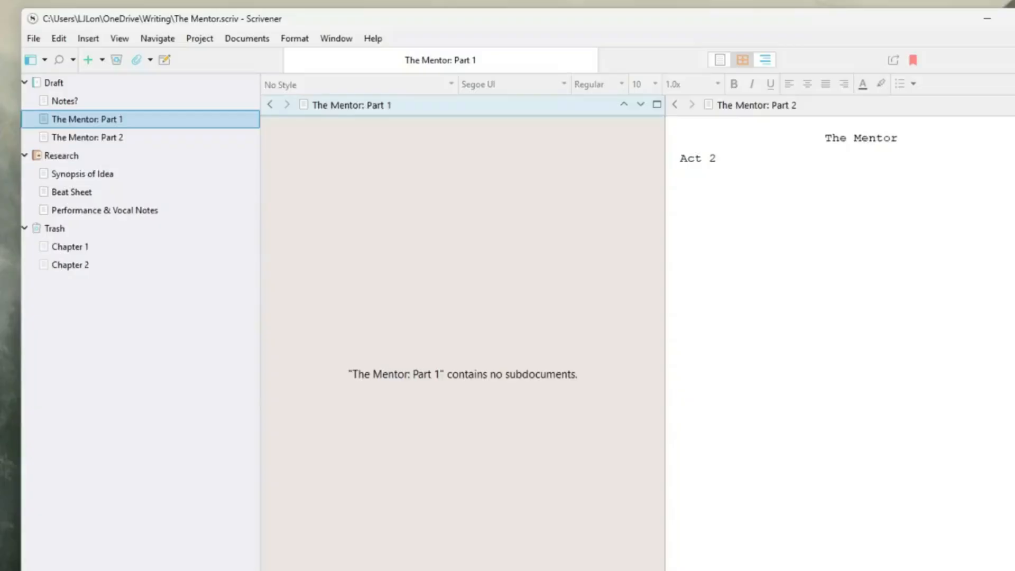
{"action": "left_click", "coordinate": [54, 83]}
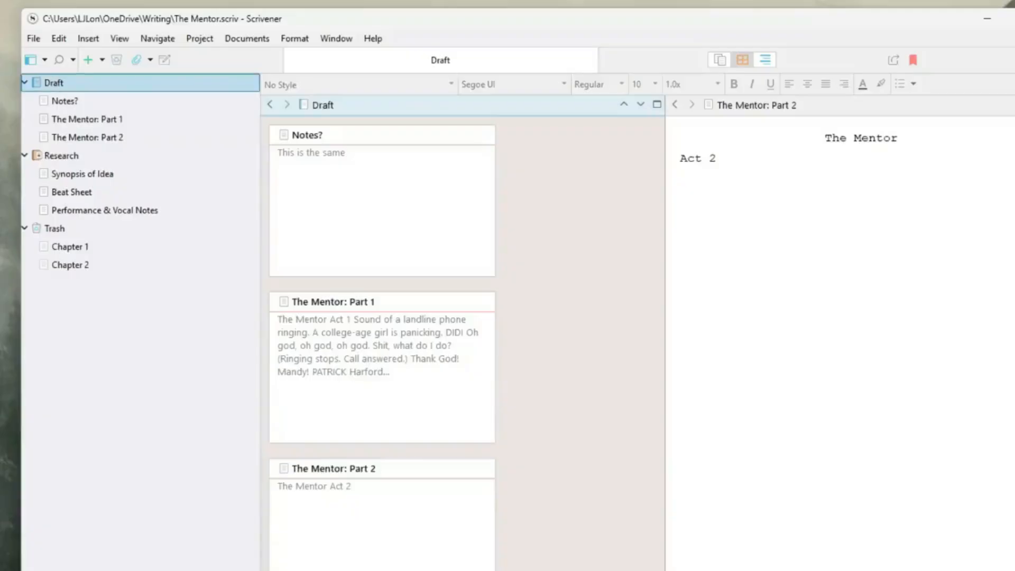
{"action": "left_click_drag", "start_coordinate": [665, 249], "coordinate": [783, 249]}
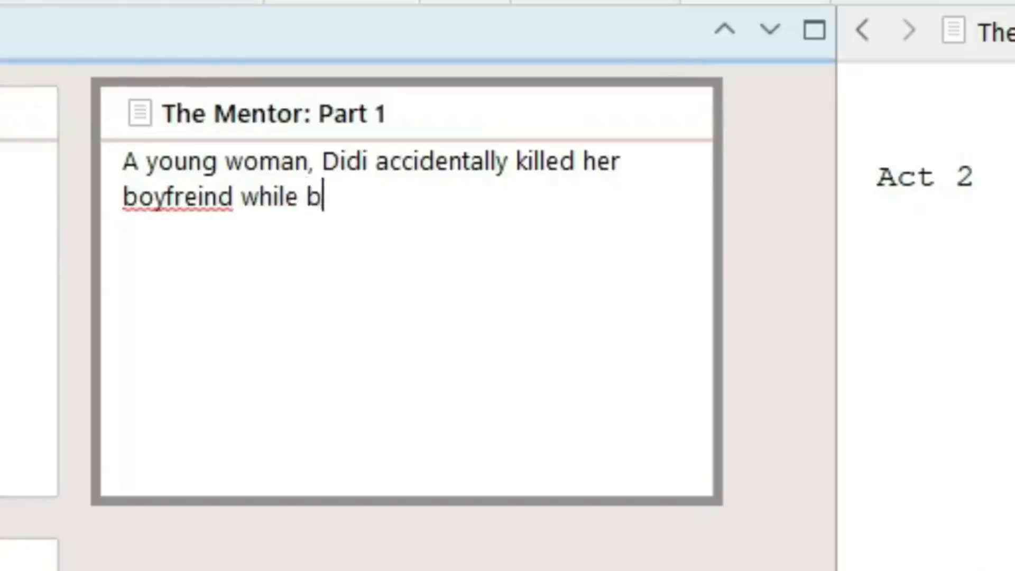
- Continue the Part 1 card's synopsis through the sorority pledge breakup and Didi's call for help to "Amanda, a down to earth older woman."
{"action": "type", "text": "reaking up with him as part of a soro"}
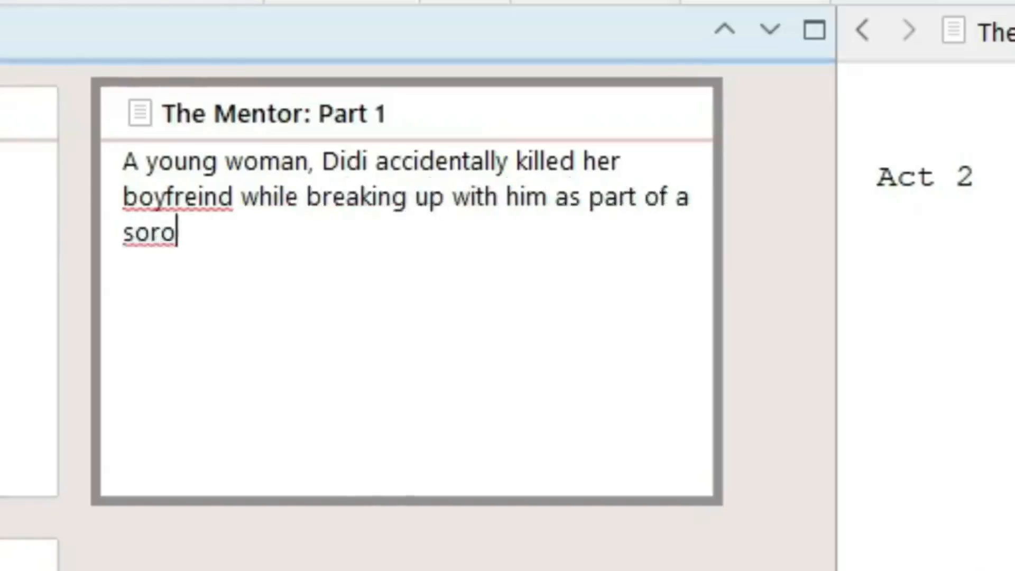
{"action": "type", "text": "rity pledge. She called the only perso"}
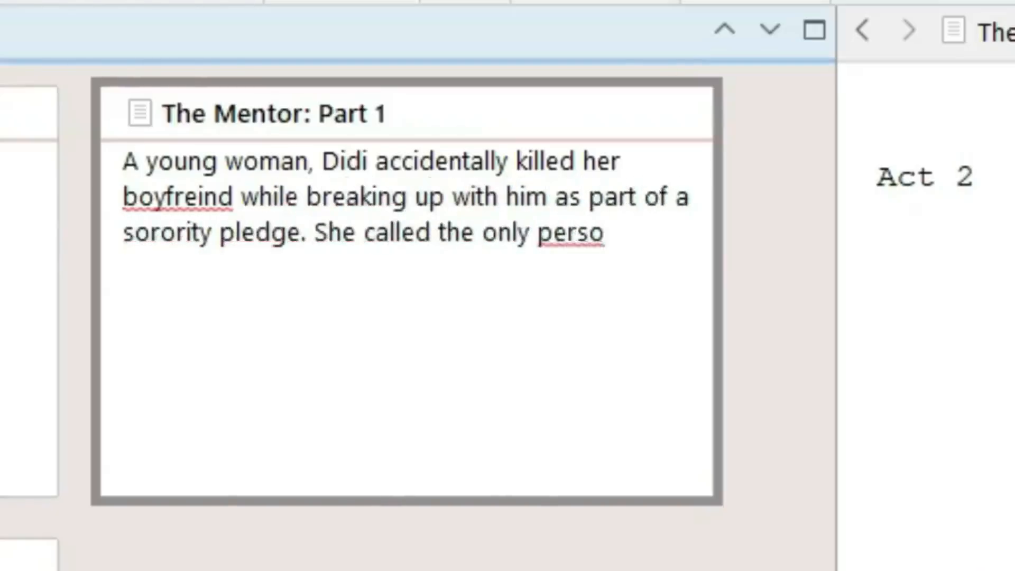
{"action": "type", "text": "n she thought could help her, Amanda,"}
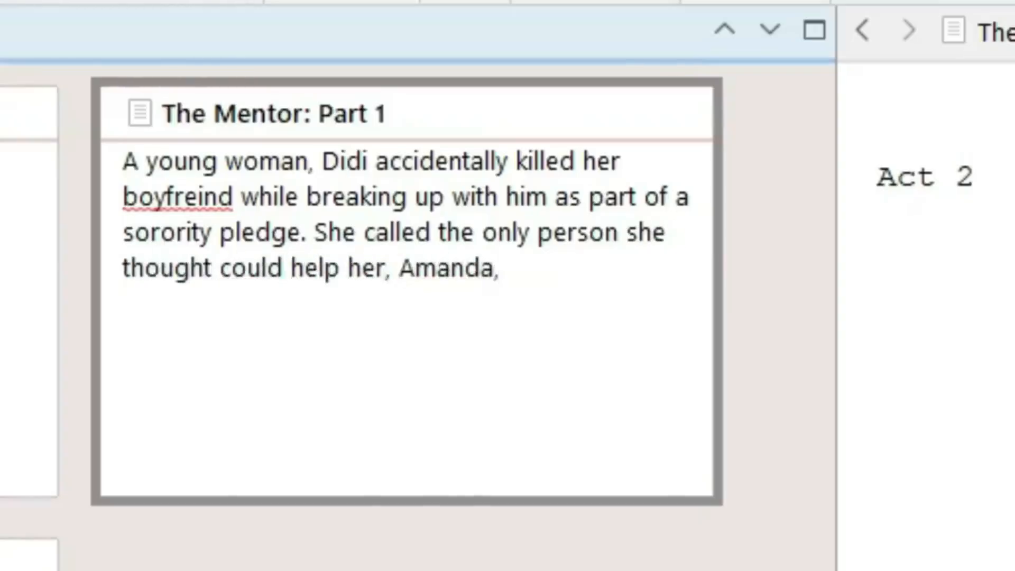
{"action": "type", "text": " a down to earth"}
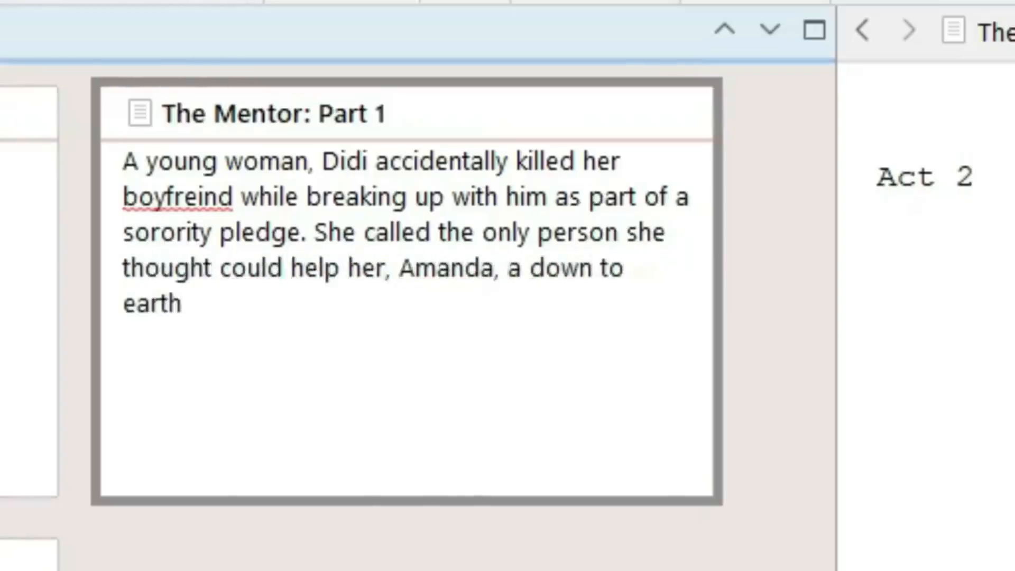
{"action": "type", "text": " older woman who"}
{"action": "key", "text": "BackSpace"}
{"action": "key", "text": "BackSpace"}
{"action": "key", "text": "BackSpace"}
{"action": "key", "text": "BackSpace"}
{"action": "type", "text": ". Quickly"}
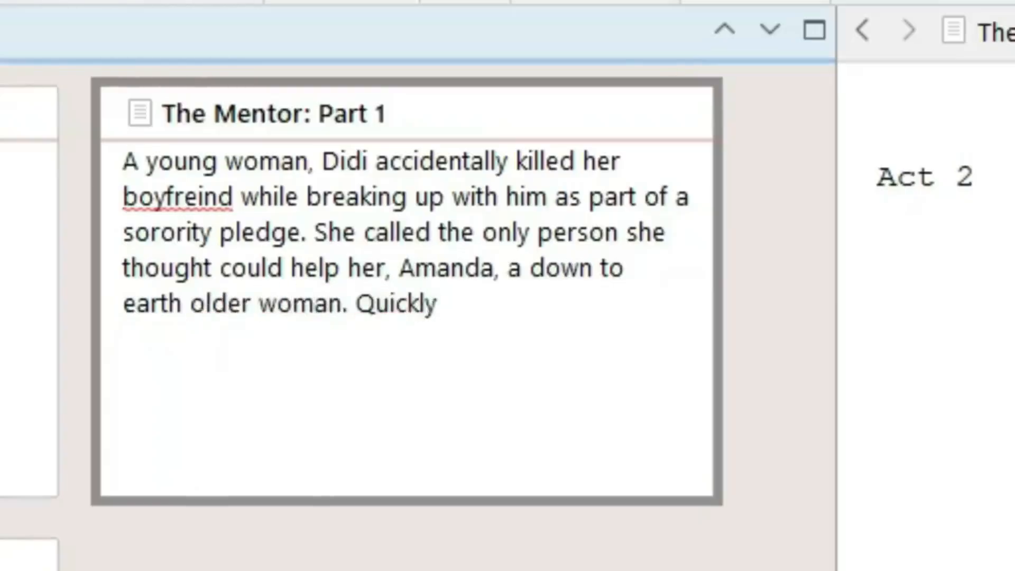
- Try a continuation in which Didi realizes calling Amanda, a serial killer of men, is a bad decision, and delete that sentence
{"action": "type", "text": " Didi realizes this "}
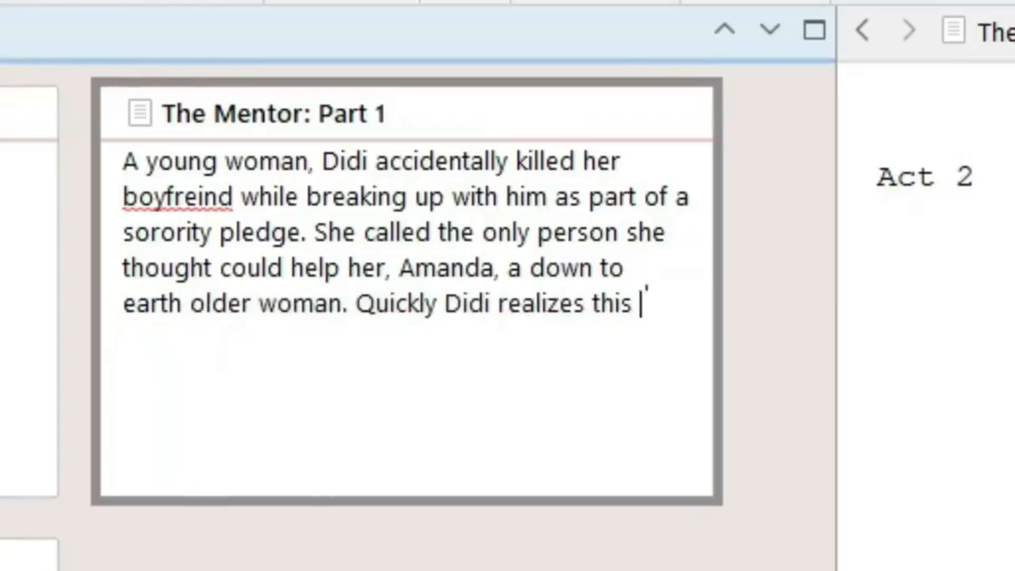
{"action": "type", "text": "is a bad decision as Amanda is ba"}
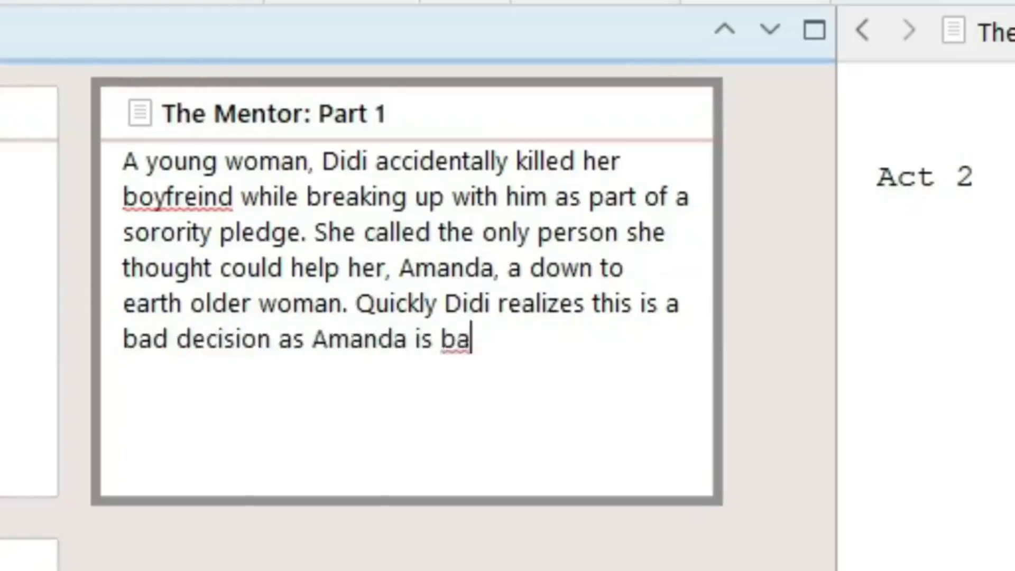
{"action": "type", "text": "t-=shit insane, a serial killer of"}
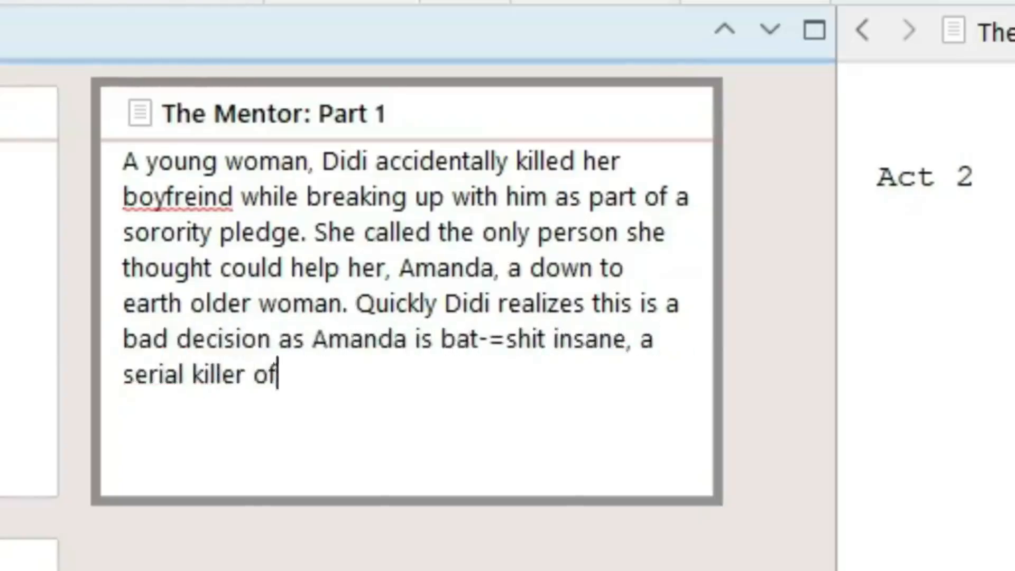
{"action": "type", "text": " men, and"}
{"action": "left_click", "coordinate": [506, 339]}
{"action": "key", "text": "BackSpace"}
{"action": "left_click", "coordinate": [392, 375]}
{"action": "type", "text": "will definately"}
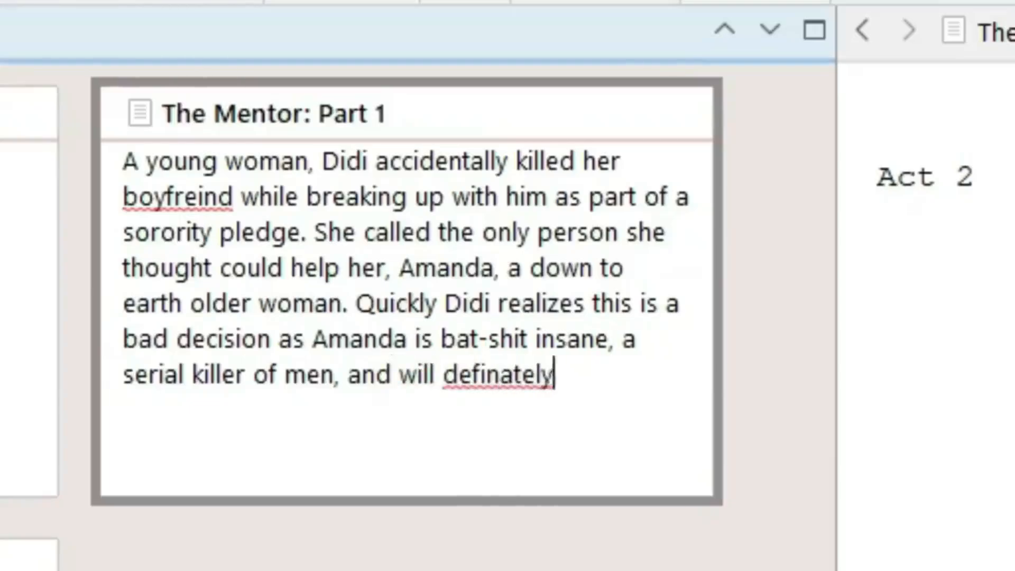
{"action": "type", "text": " use this"}
{"action": "right_click", "coordinate": [534, 376]}
{"action": "left_click", "coordinate": [481, 374]}
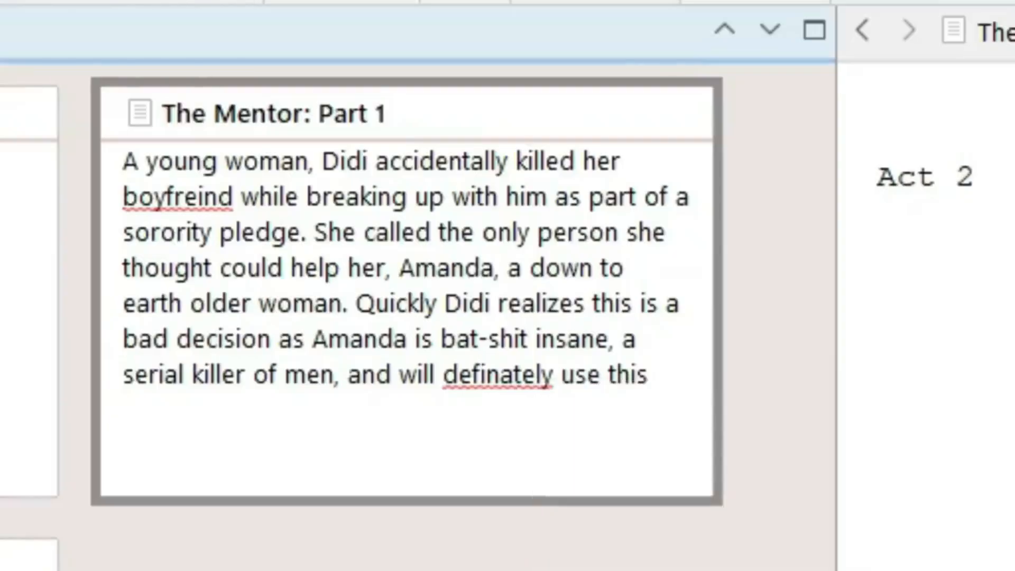
{"action": "type", "text": "against"}
{"action": "left_click_drag", "start_coordinate": [357, 304], "coordinate": [206, 411]}
{"action": "key", "text": "BackSpace"}
- Add "As Amanda walks Didi though how to get way with murder, the audience realizes" to the Part 1 synopsis
{"action": "type", "text": "As Amanda walks Didi"}
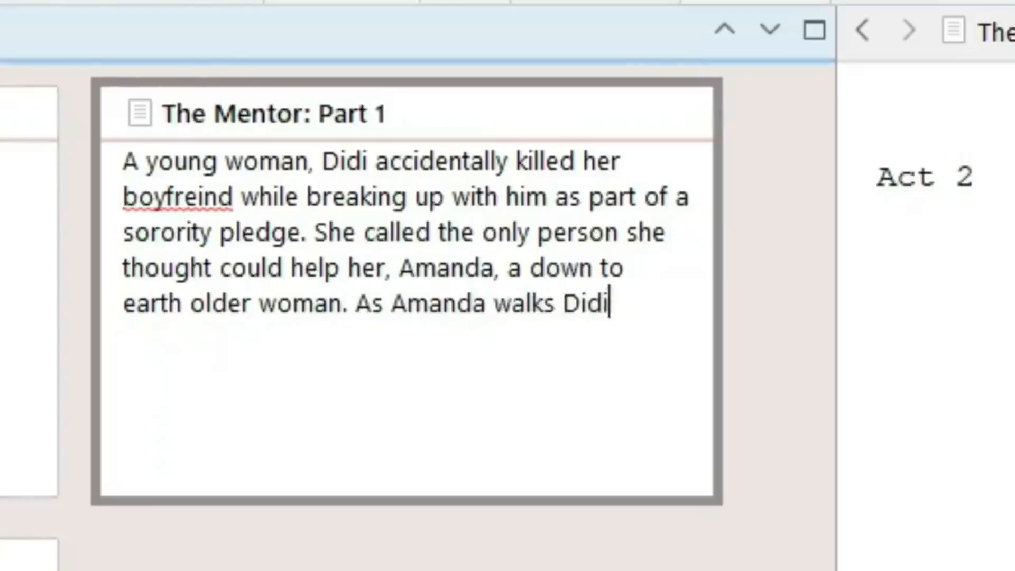
{"action": "type", "text": " thought how t"}
{"action": "key", "text": "BackSpace"}
{"action": "key", "text": "BackSpace"}
{"action": "key", "text": "BackSpace"}
{"action": "key", "text": "BackSpace"}
{"action": "key", "text": "BackSpace"}
{"action": "key", "text": "BackSpace"}
{"action": "key", "text": "BackSpace"}
{"action": "type", "text": "how to get "}
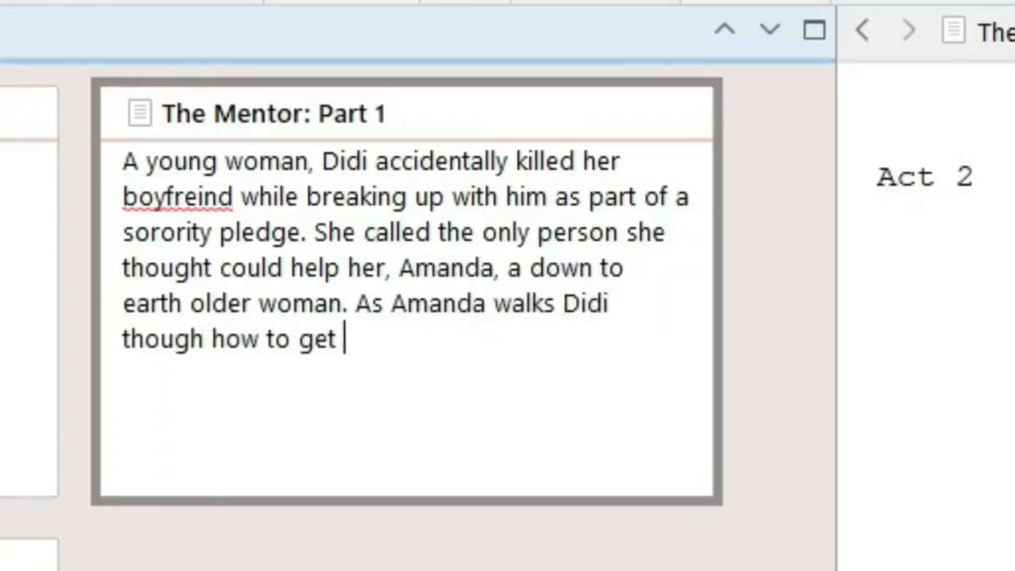
{"action": "type", "text": "way with murder, the audience realizes"}
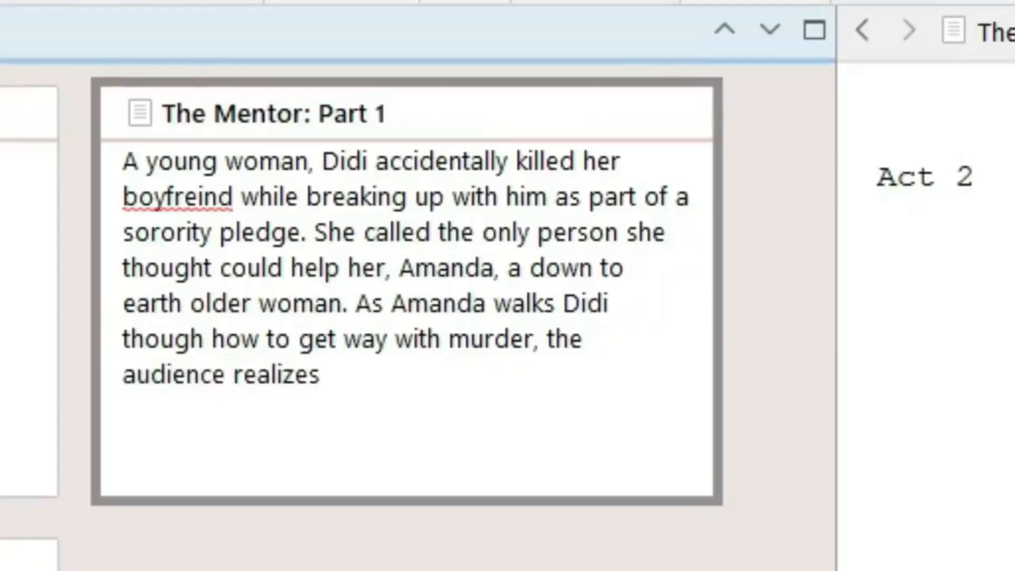
- Finish the synopsis with "Amanda has not only done this before but is manipulating Didi in frightening ways." and split "boyfreind" into two words
{"action": "type", "text": " Amanda is"}
{"action": "key", "text": "BackSpace"}
{"action": "key", "text": "BackSpace"}
{"action": "type", "text": "has not only done t"}
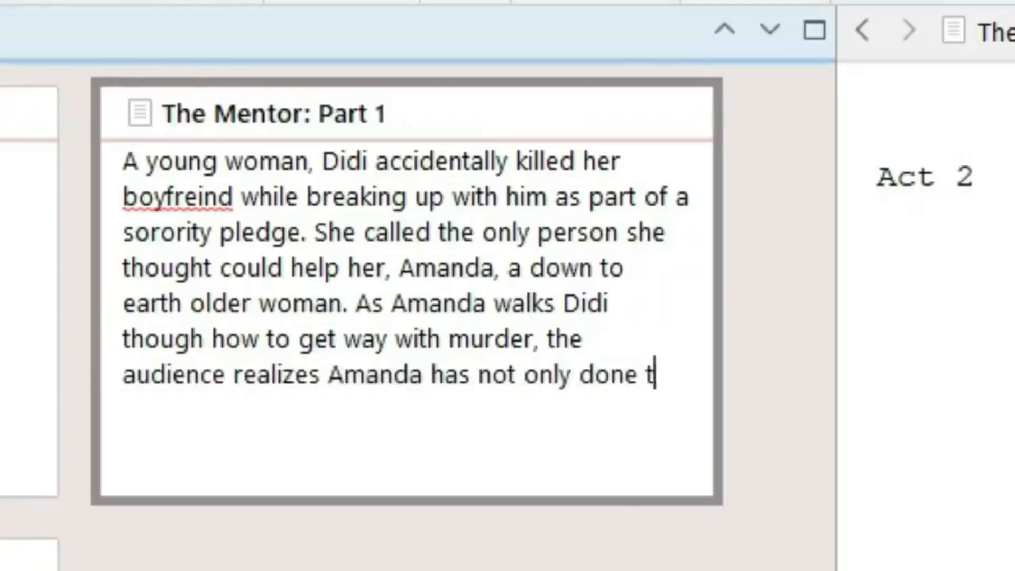
{"action": "type", "text": "his before but is devel;o"}
{"action": "key", "text": "BackSpace"}
{"action": "key", "text": "BackSpace"}
{"action": "type", "text": "p"}
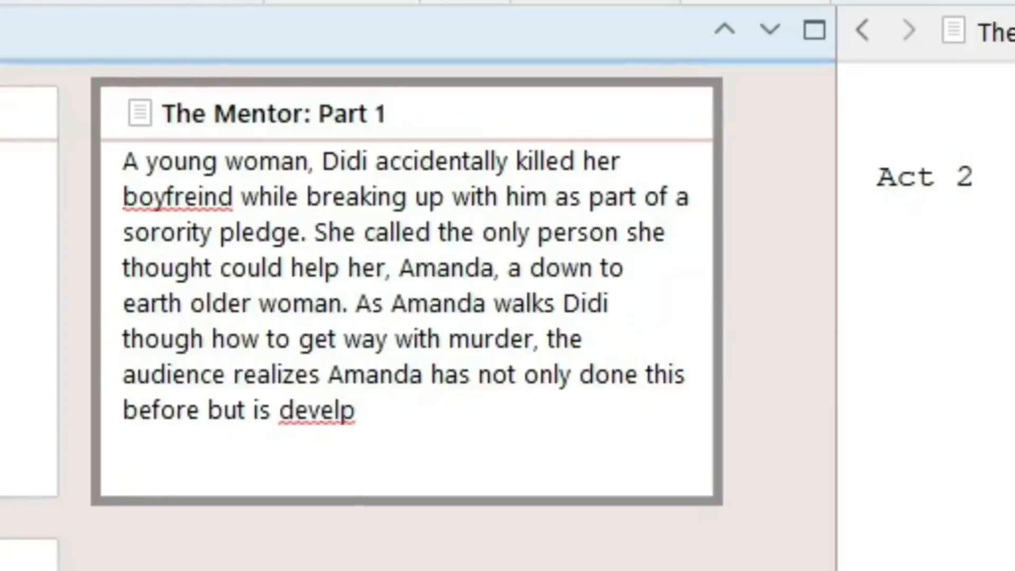
{"action": "key", "text": "BackSpace"}
{"action": "type", "text": "oping an"}
{"action": "key", "text": "BackSpace"}
{"action": "key", "text": "BackSpace"}
{"action": "key", "text": "BackSpace"}
{"action": "key", "text": "BackSpace"}
{"action": "key", "text": "BackSpace"}
{"action": "key", "text": "BackSpace"}
{"action": "key", "text": "BackSpace"}
{"action": "key", "text": "BackSpace"}
{"action": "key", "text": "BackSpace"}
{"action": "key", "text": "BackSpace"}
{"action": "key", "text": "BackSpace"}
{"action": "key", "text": "BackSpace"}
{"action": "key", "text": "BackSpace"}
{"action": "key", "text": "BackSpace"}
{"action": "type", "text": "man"}
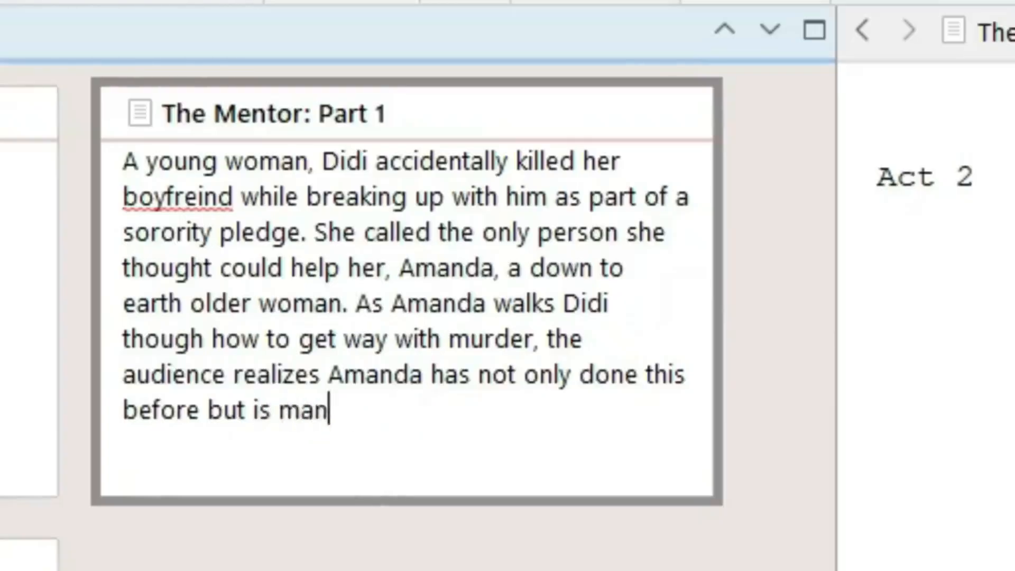
{"action": "type", "text": "ipulating Didi in frightening wa"}
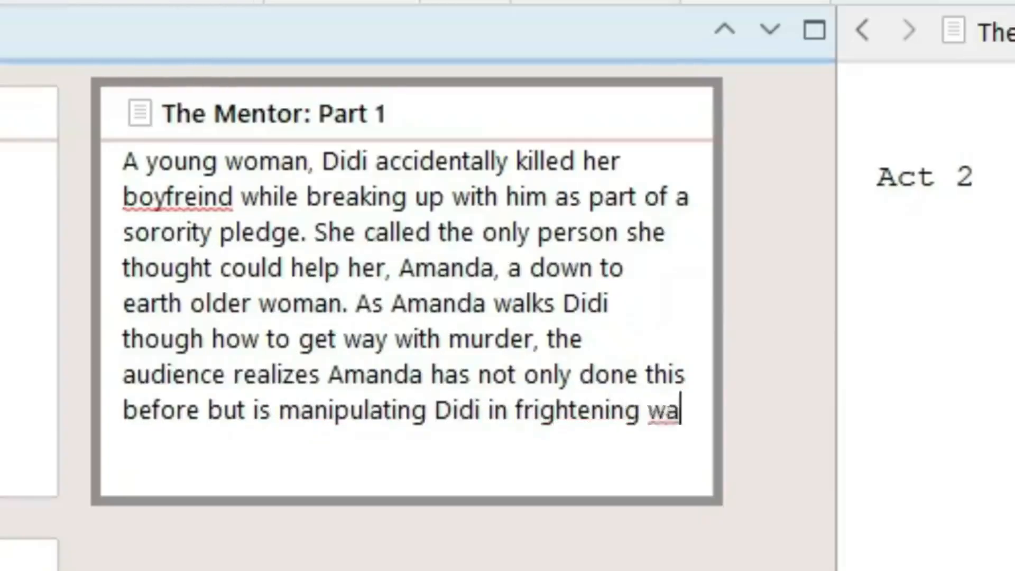
{"action": "type", "text": "ys."}
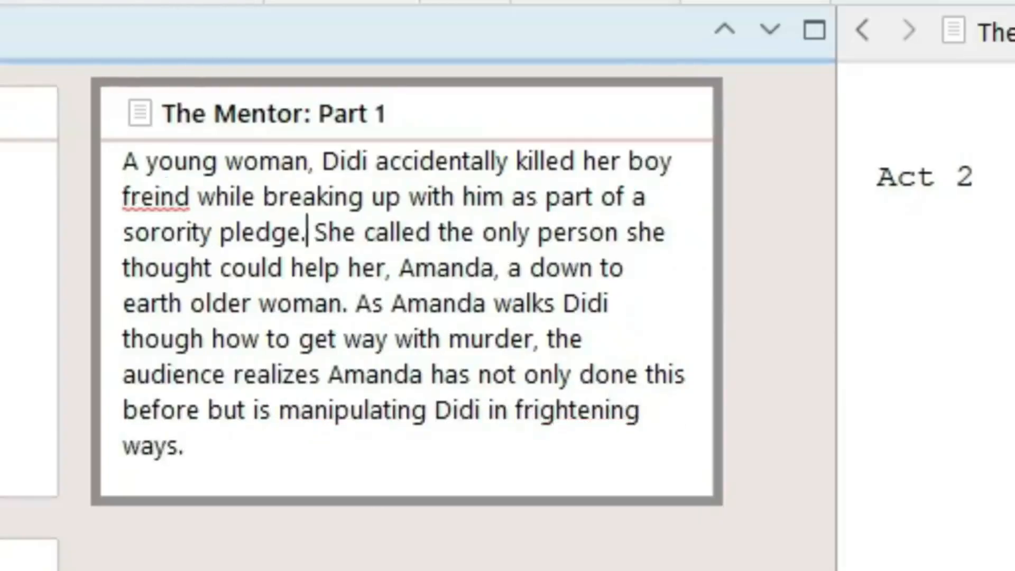
{"action": "key", "text": "Escape"}
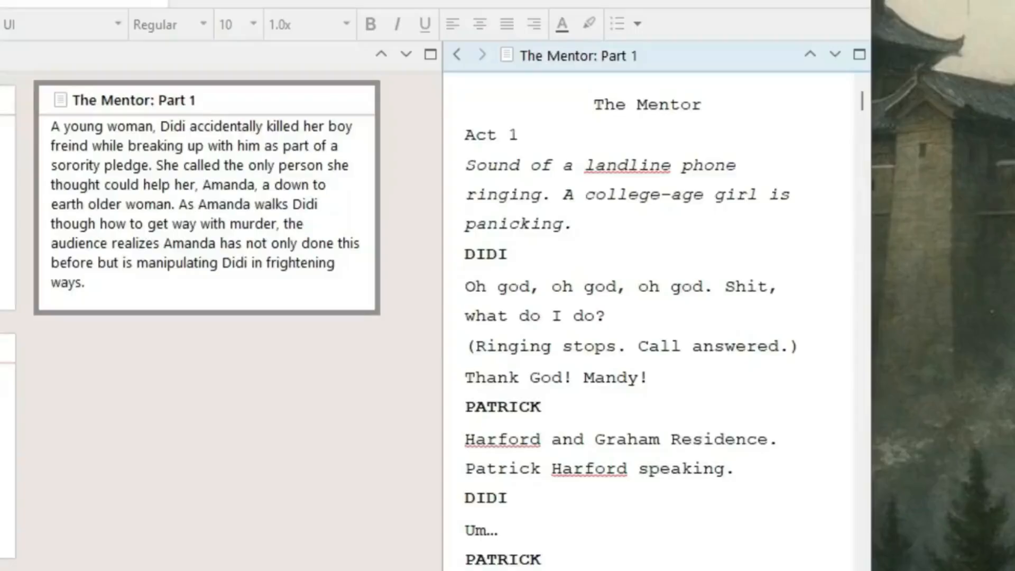
- Widen the window and show the Inspector with an enlarged Synopsis area beside the Part 1 script
{"action": "left_click_drag", "start_coordinate": [873, 252], "coordinate": [1014, 254]}
{"action": "left_click_drag", "start_coordinate": [541, 265], "coordinate": [467, 264]}
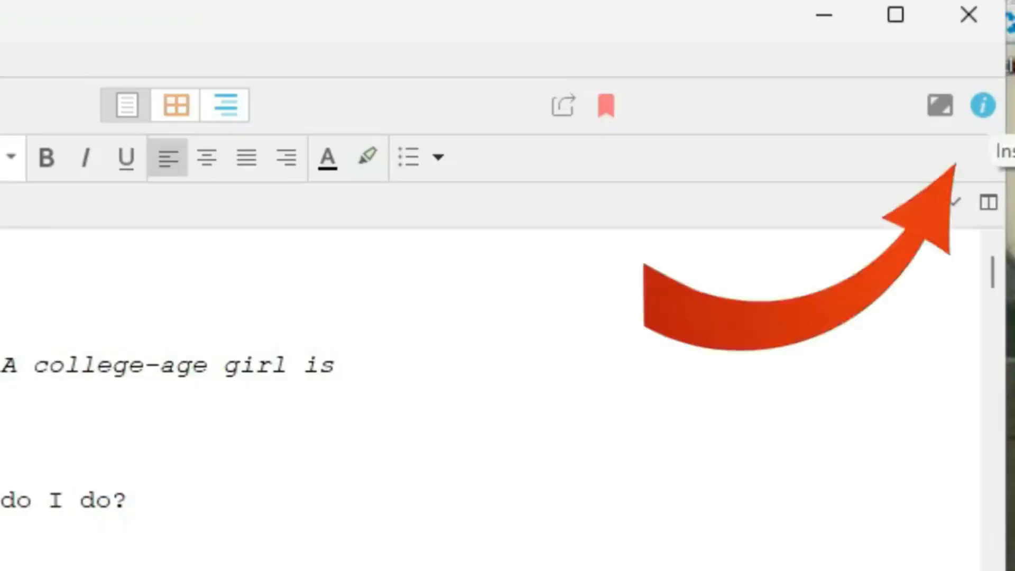
{"action": "left_click", "coordinate": [983, 105]}
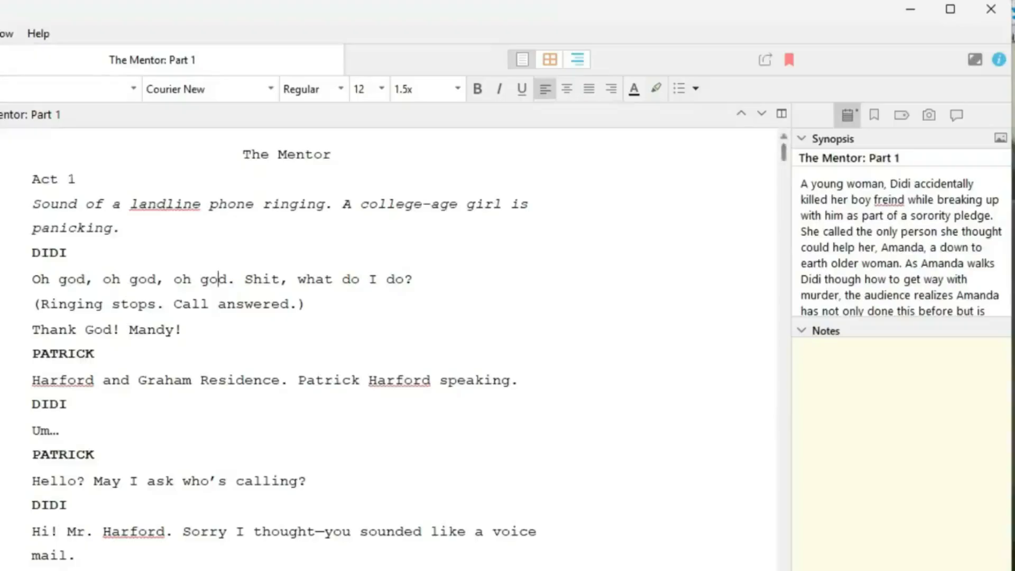
{"action": "left_click_drag", "start_coordinate": [611, 370], "coordinate": [343, 370]}
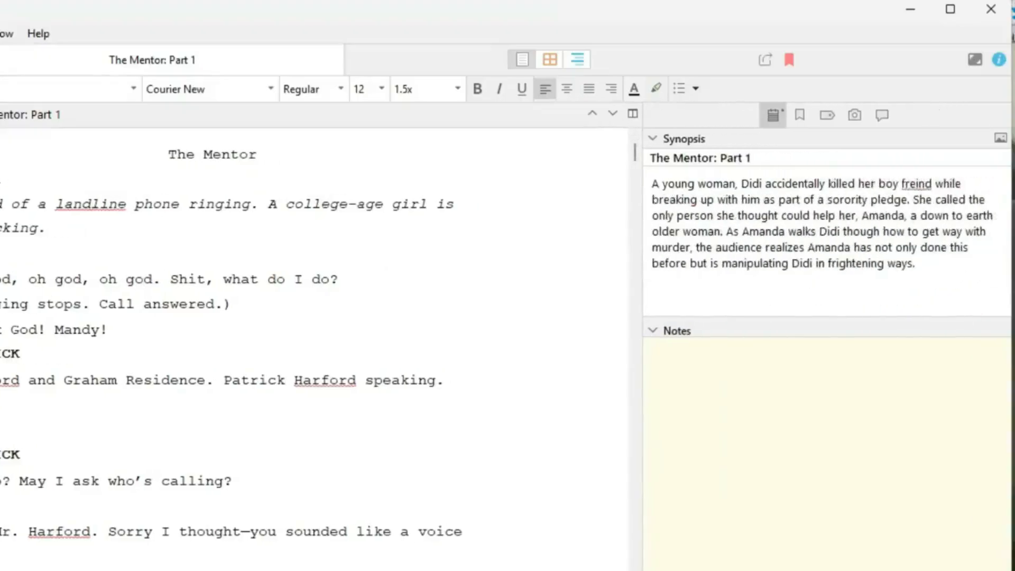
{"action": "left_click_drag", "start_coordinate": [828, 317], "coordinate": [828, 427]}
{"action": "left_click", "coordinate": [917, 264]}
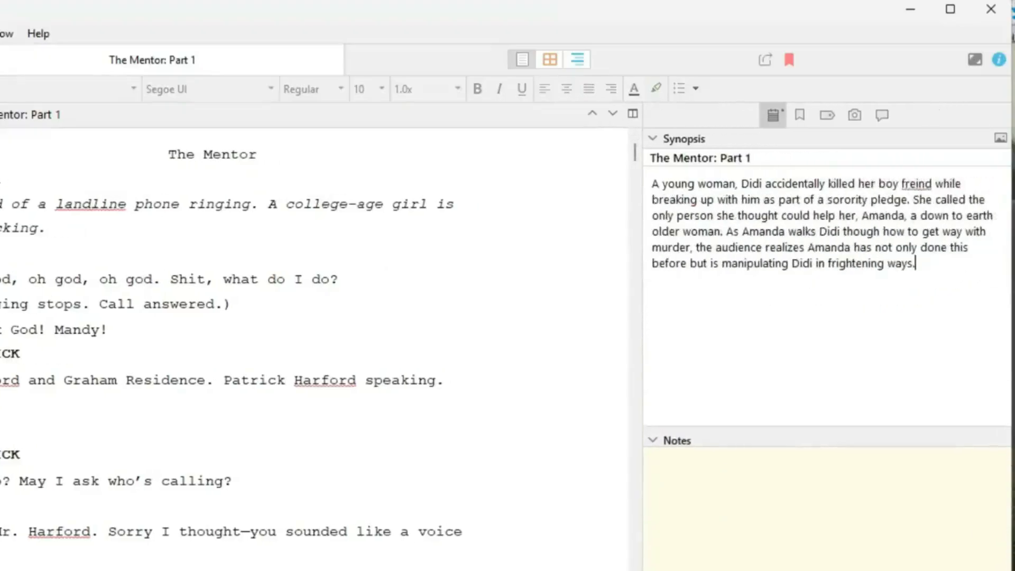
- Copy the name "Maddy" from Patrick's "She needs help" line into the Notes of Part 1
{"action": "scroll", "coordinate": [317, 344], "scroll_direction": "down", "scroll_amount": 15}
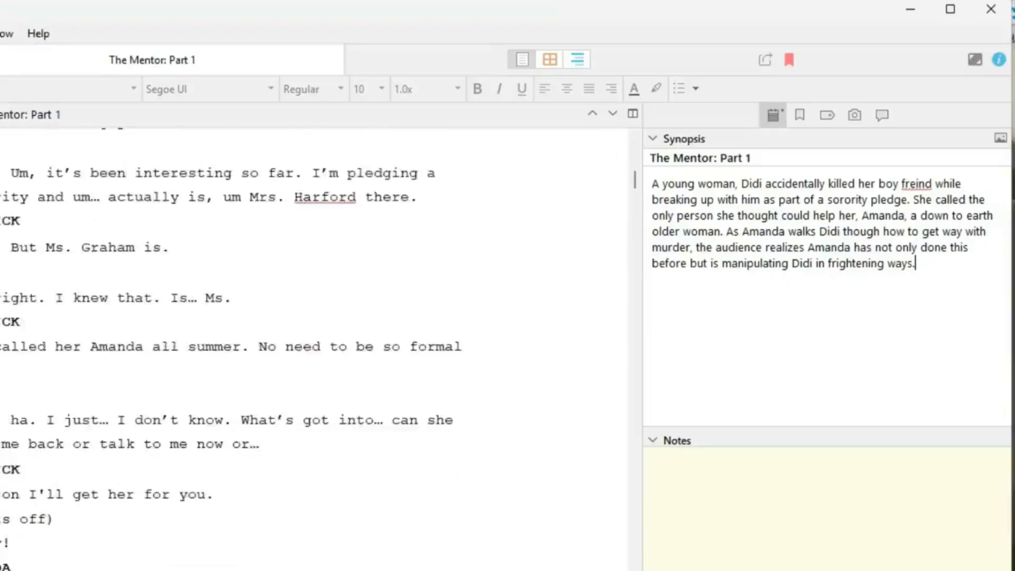
{"action": "scroll", "coordinate": [317, 344], "scroll_direction": "down", "scroll_amount": 7}
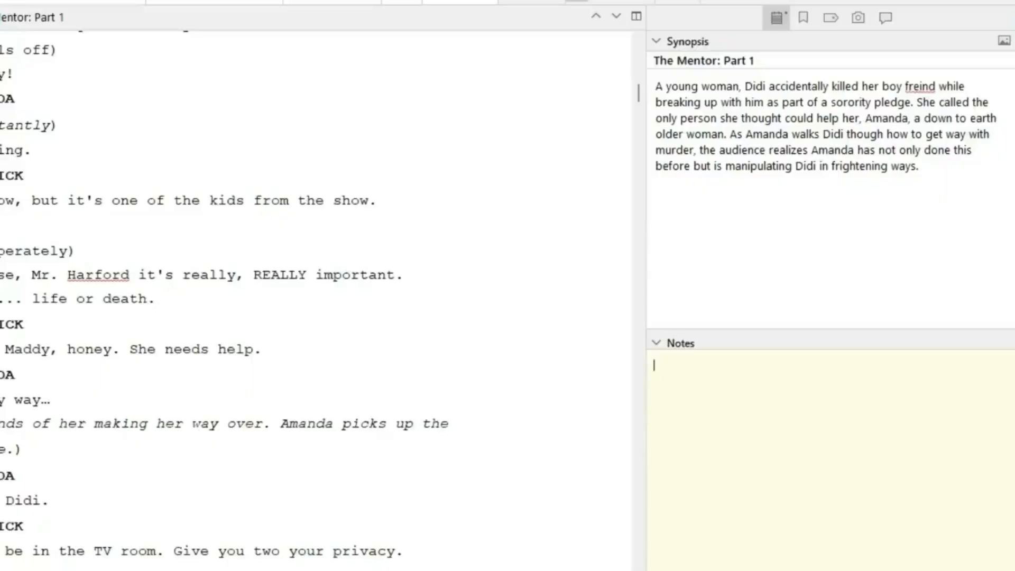
{"action": "double_click", "coordinate": [28, 350]}
{"action": "key", "text": "ctrl+c"}
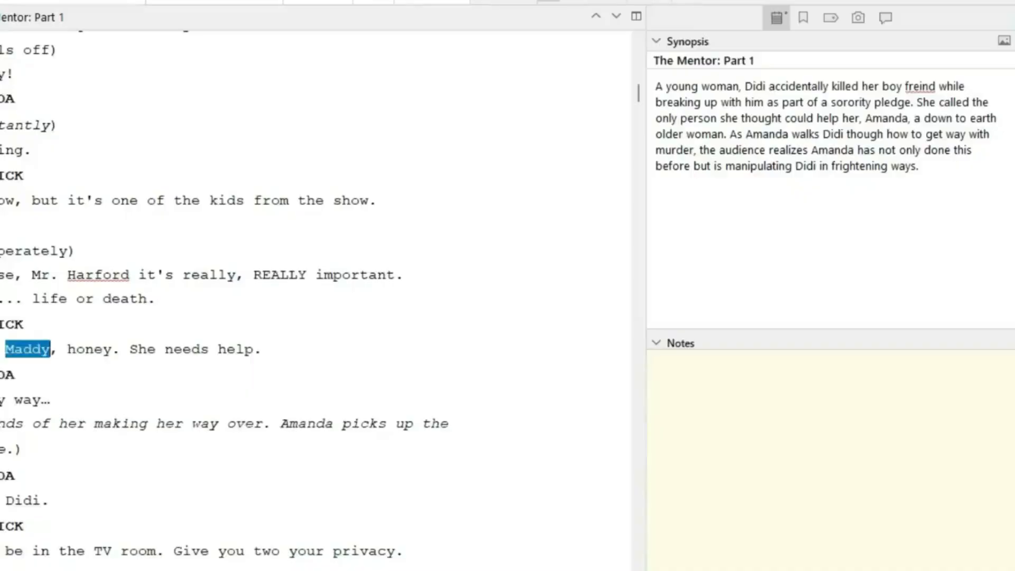
{"action": "left_click", "coordinate": [655, 374]}
{"action": "key", "text": "ctrl+v"}
- Copy Amanda's silly-voice speech beginning "Thank you, Darling" into the Part 1 Notes, separated from "Maddy" by a blank line
{"action": "scroll", "coordinate": [318, 296], "scroll_direction": "down", "scroll_amount": 4}
{"action": "left_click_drag", "start_coordinate": [168, 433], "coordinate": [1, 311]}
{"action": "key", "text": "ctrl+c"}
{"action": "key", "text": "Return"}
{"action": "key", "text": "ctrl+v"}
{"action": "left_click", "coordinate": [699, 374]}
{"action": "key", "text": "Return"}
- Split the Part 1 document at the end of its script and check the notes attached to the new document
{"action": "scroll", "coordinate": [317, 296], "scroll_direction": "down", "scroll_amount": 1}
{"action": "scroll", "coordinate": [317, 296], "scroll_direction": "down", "scroll_amount": 20}
{"action": "scroll", "coordinate": [318, 296], "scroll_direction": "down", "scroll_amount": 10}
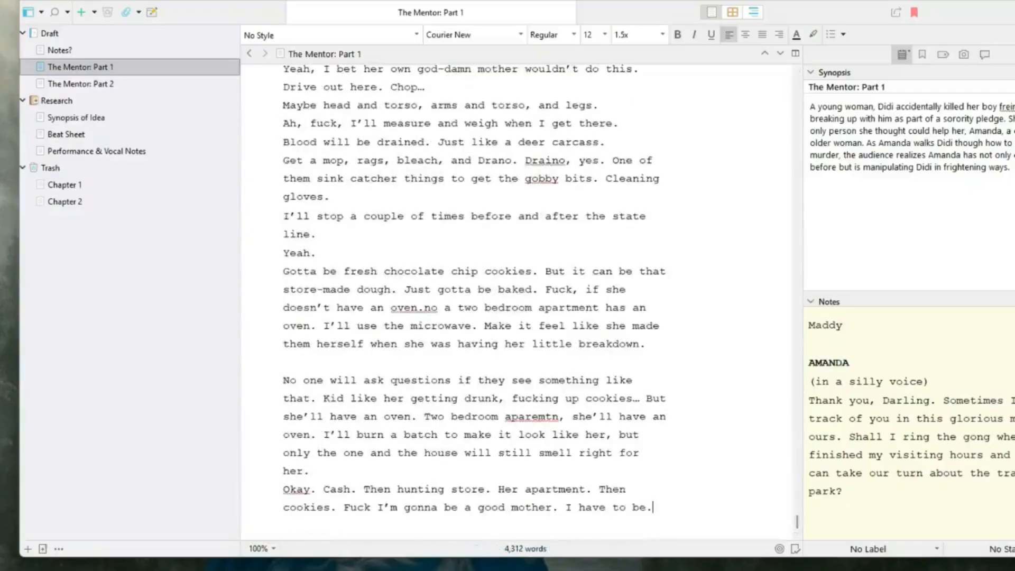
{"action": "key", "text": "ctrl+k"}
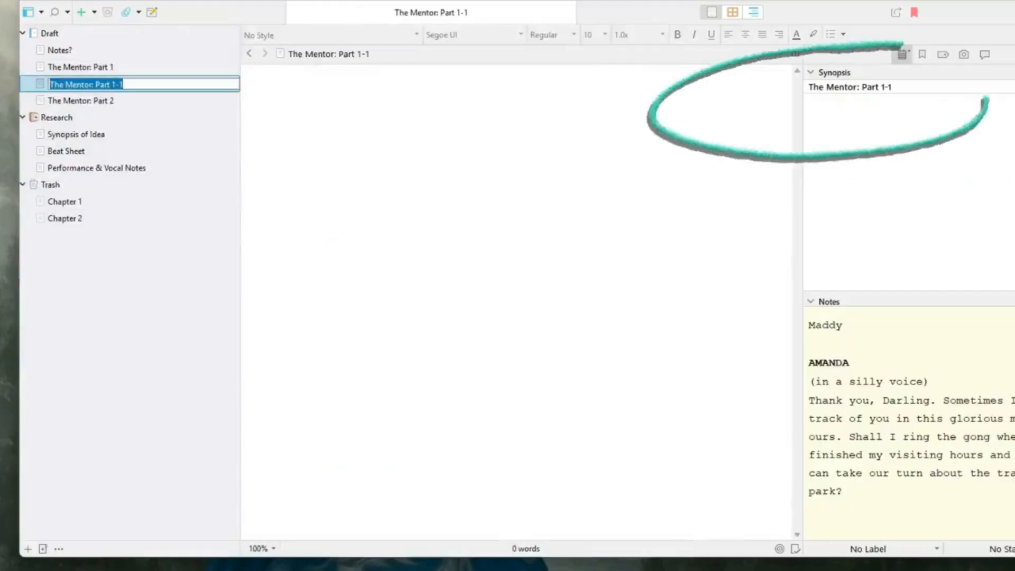
{"action": "mouse_move", "coordinate": [846, 491]}
{"action": "left_mouse_down"}
{"action": "mouse_move", "coordinate": [857, 419]}
{"action": "mouse_move", "coordinate": [809, 324]}
{"action": "left_mouse_up"}
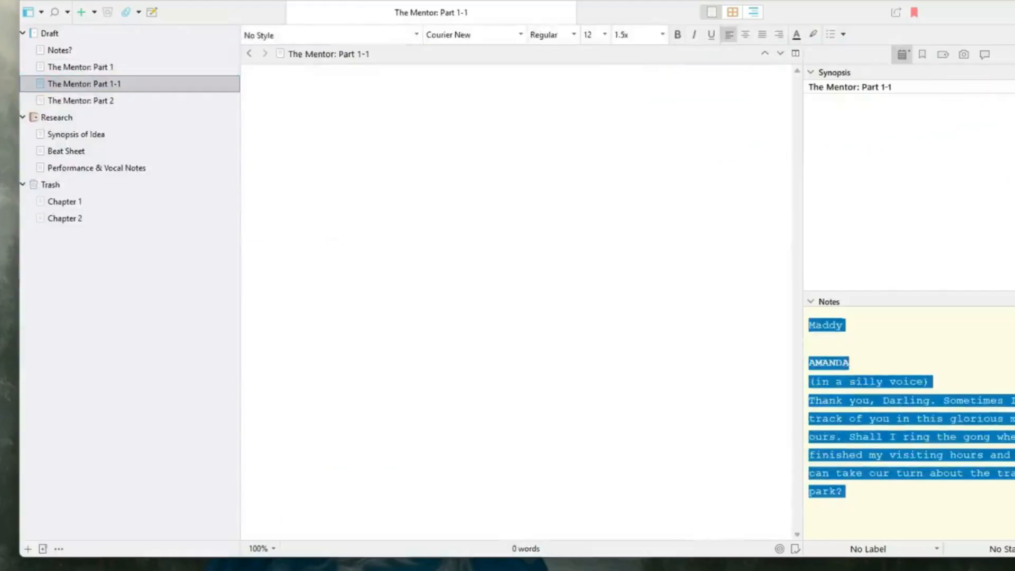
{"action": "left_click", "coordinate": [810, 344]}
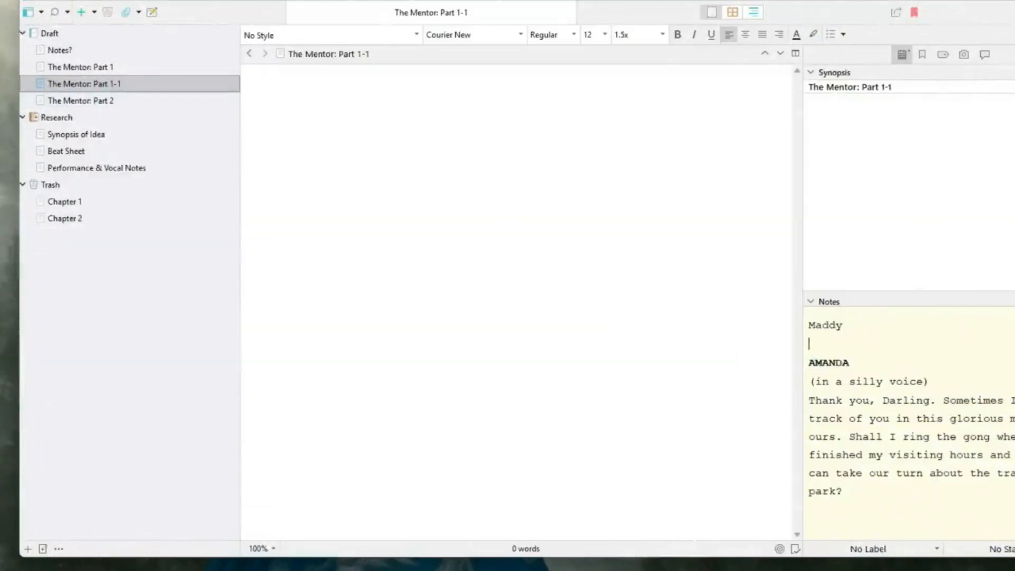
- Move the empty The Mentor: Part 1-1 document to the Trash
{"action": "left_click", "coordinate": [124, 85]}
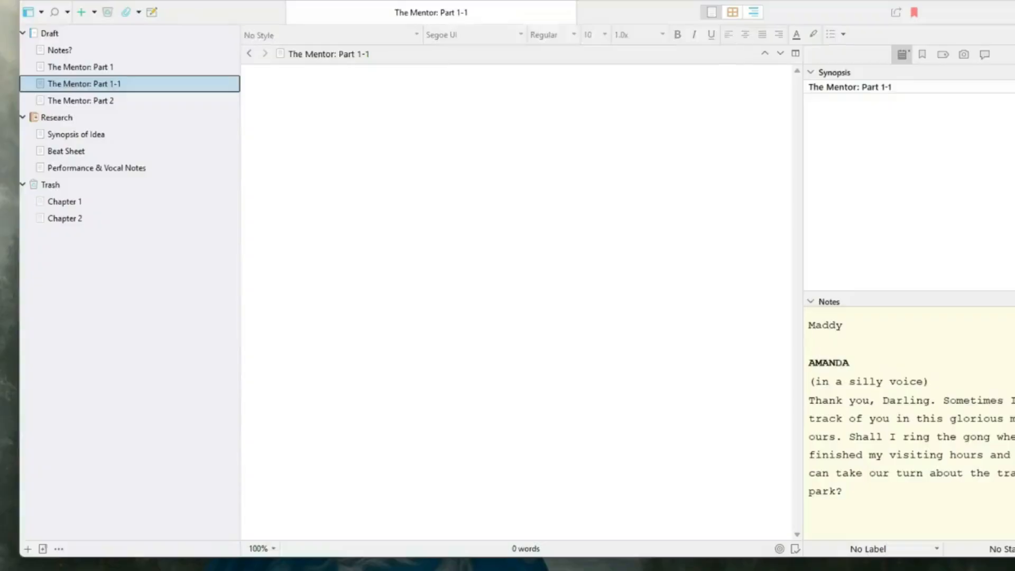
{"action": "right_click", "coordinate": [125, 88]}
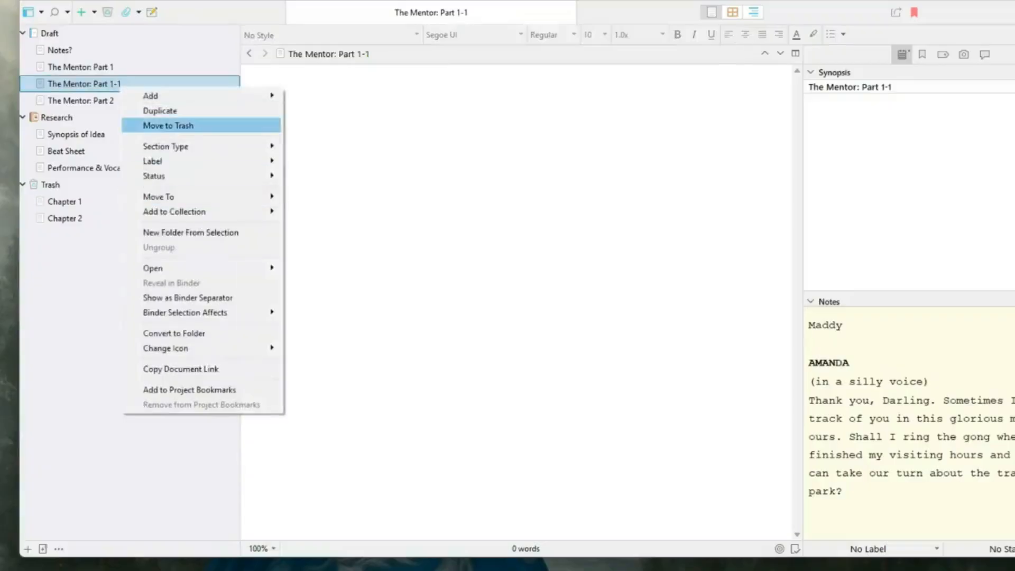
{"action": "left_click", "coordinate": [168, 126]}
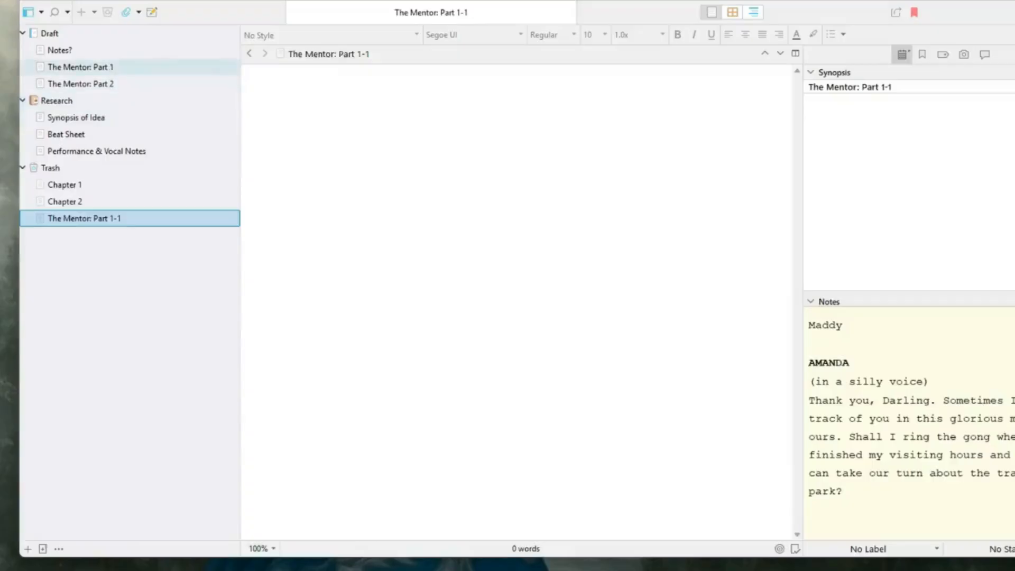
- Copy all of Part 1's notes into the Notes of The Mentor: Part 2 from the Draft corkboard
{"action": "left_click_drag", "start_coordinate": [845, 492], "coordinate": [810, 325]}
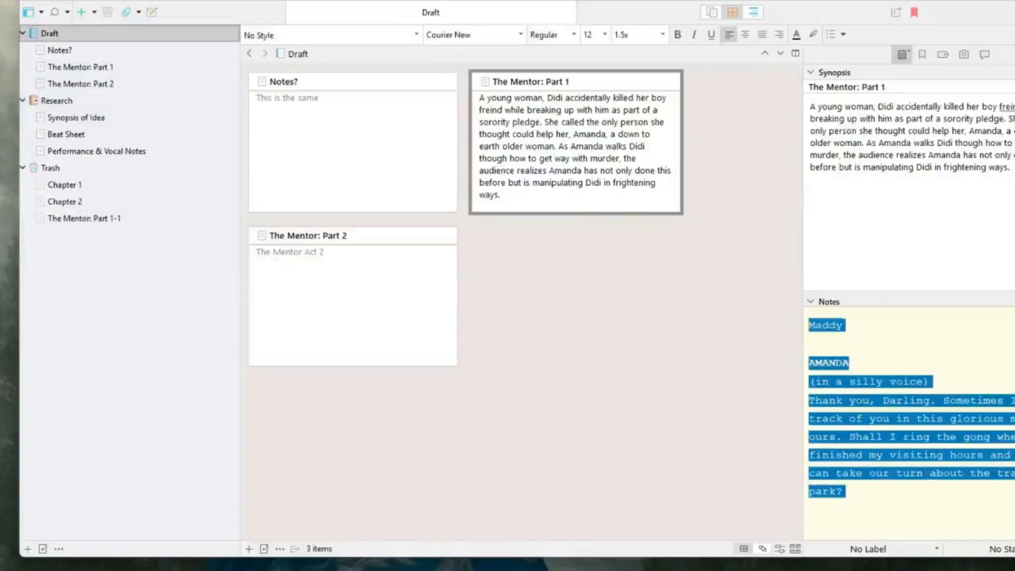
{"action": "left_click", "coordinate": [353, 307]}
{"action": "left_click", "coordinate": [899, 396]}
{"action": "key", "text": "ctrl+v"}
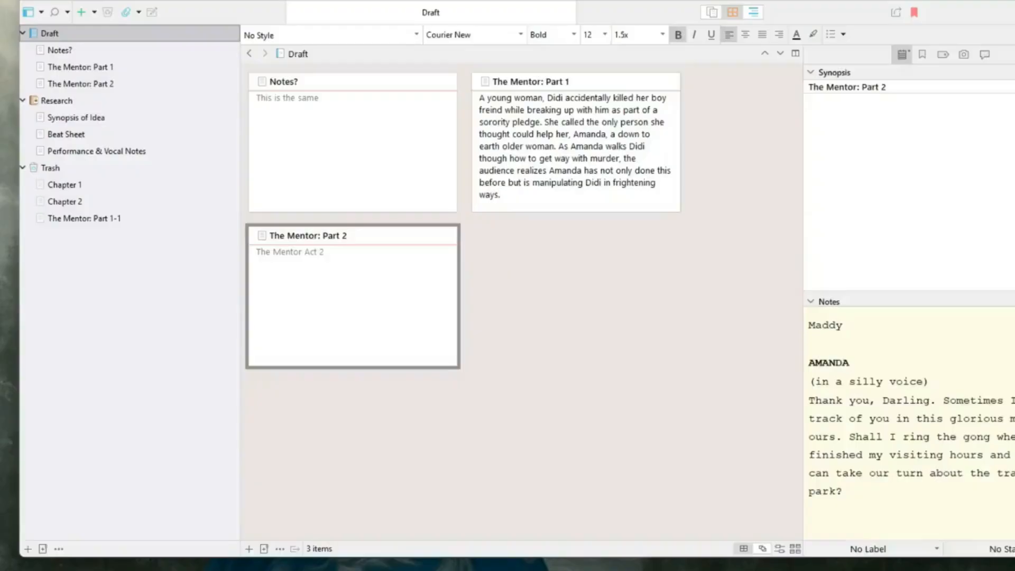
- Clear the Notes of The Mentor: Part 2 and open the Beat Sheet in a vertical split beside the Draft corkboard
{"action": "key", "text": "ctrl+a"}
{"action": "key", "text": "Delete"}
{"action": "left_click", "coordinate": [796, 53]}
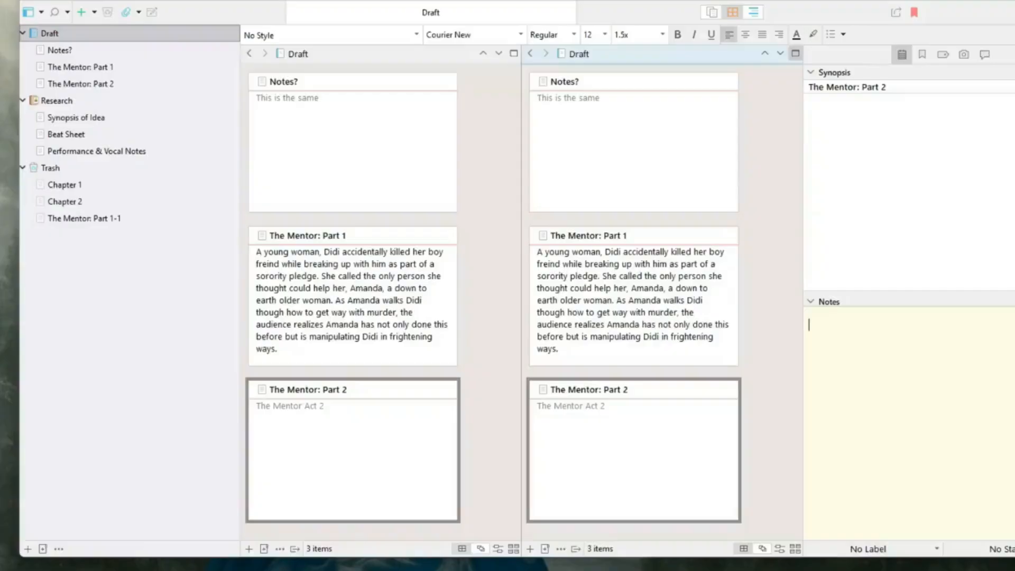
{"action": "left_click", "coordinate": [770, 296]}
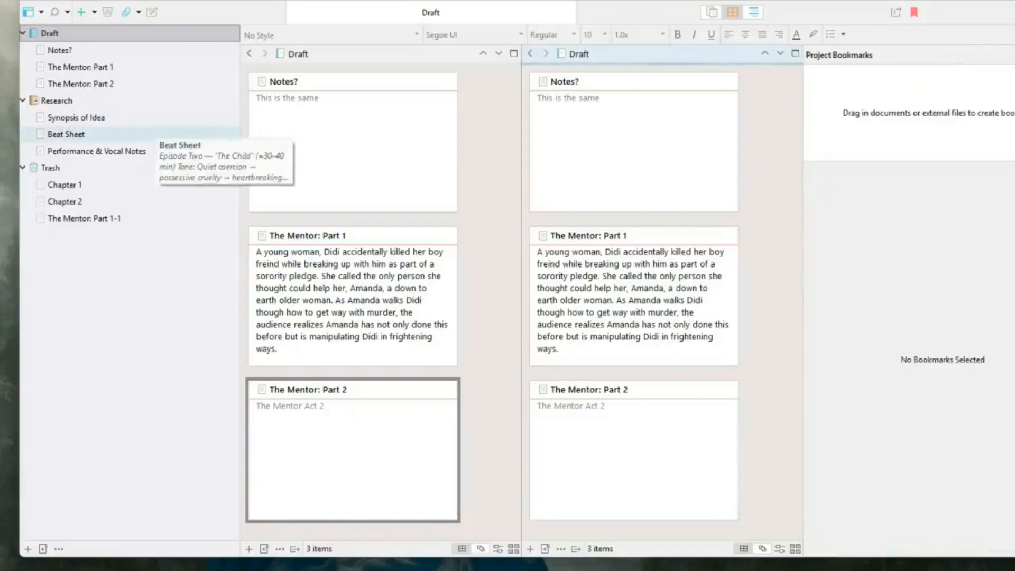
{"action": "left_click", "coordinate": [67, 134]}
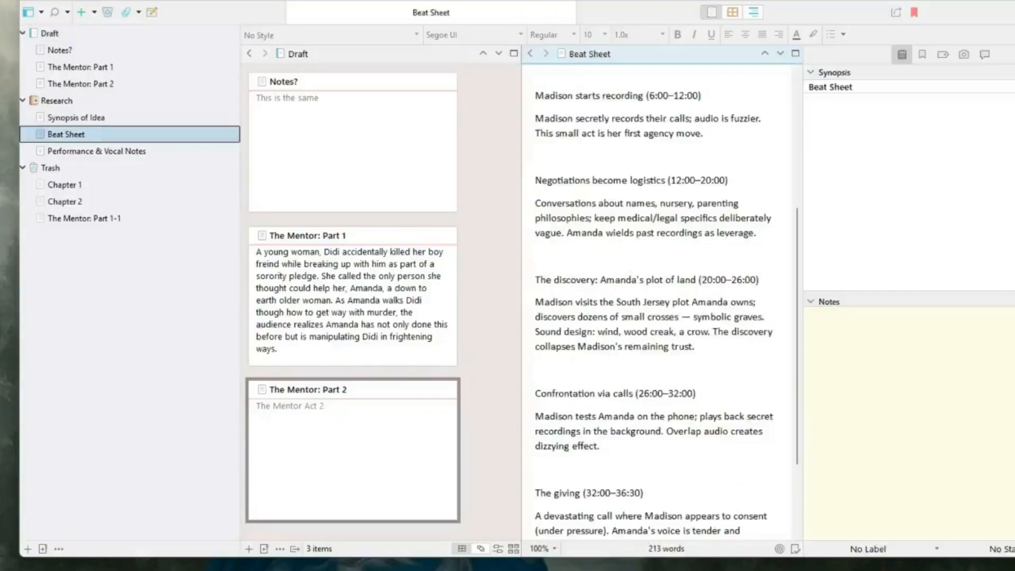
- Show the corkboard of The Mentor: Part 2 beside the Beat Sheet and add a new blank card to it
{"action": "double_click", "coordinate": [262, 389]}
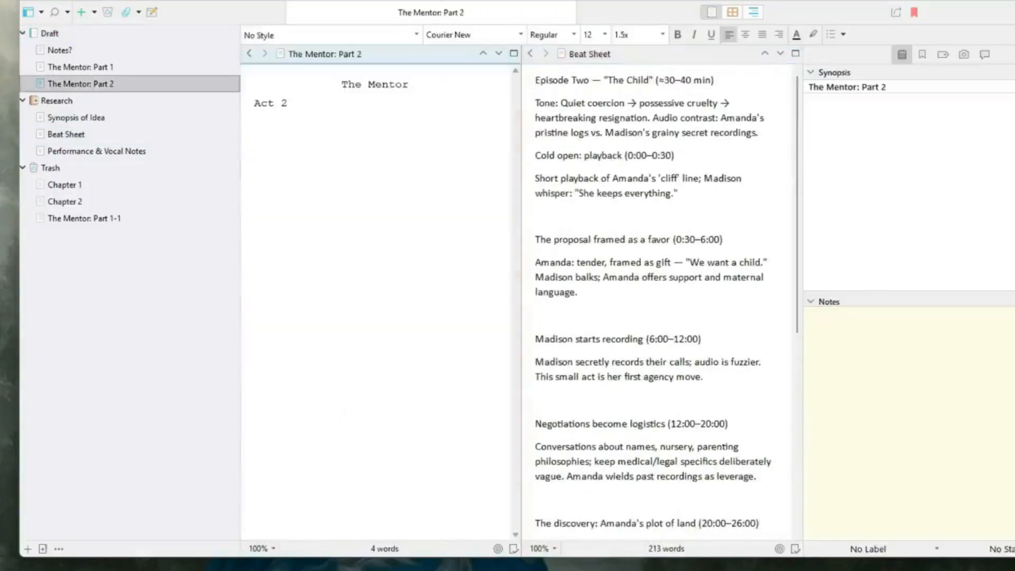
{"action": "left_click", "coordinate": [733, 12]}
{"action": "right_click", "coordinate": [304, 168]}
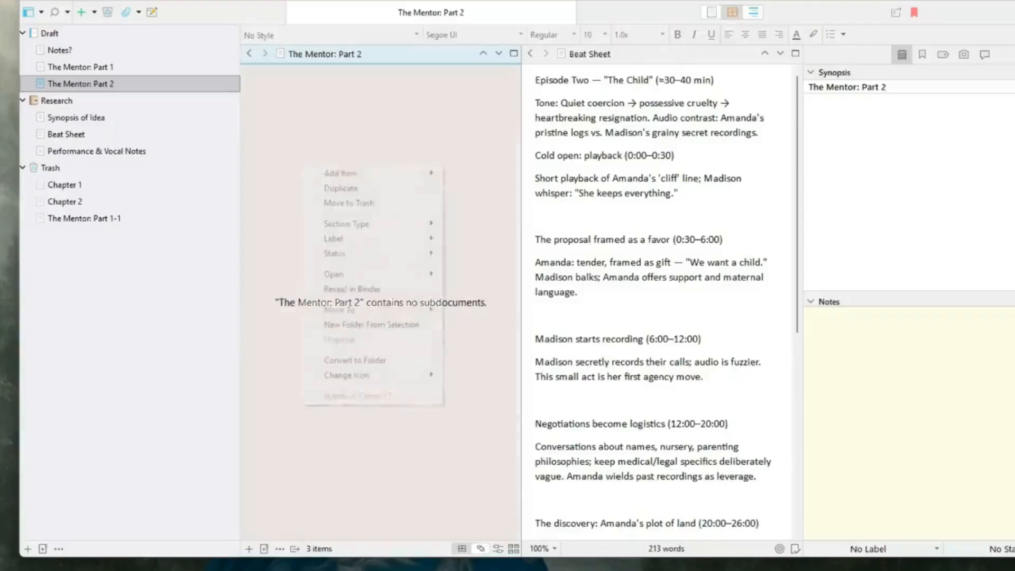
{"action": "mouse_move", "coordinate": [370, 173]}
{"action": "left_click", "coordinate": [478, 173]}
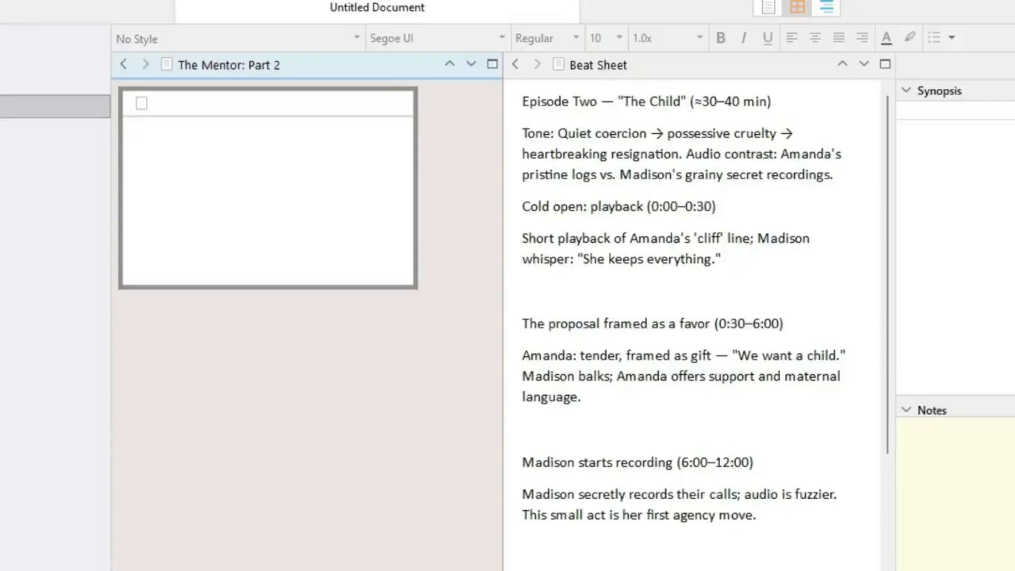
- Title the new card "Scene 1" and fill its synopsis with the Beat Sheet's "Cold open: playback (0:00–0:30)" passage
{"action": "type", "text": "Scene"}
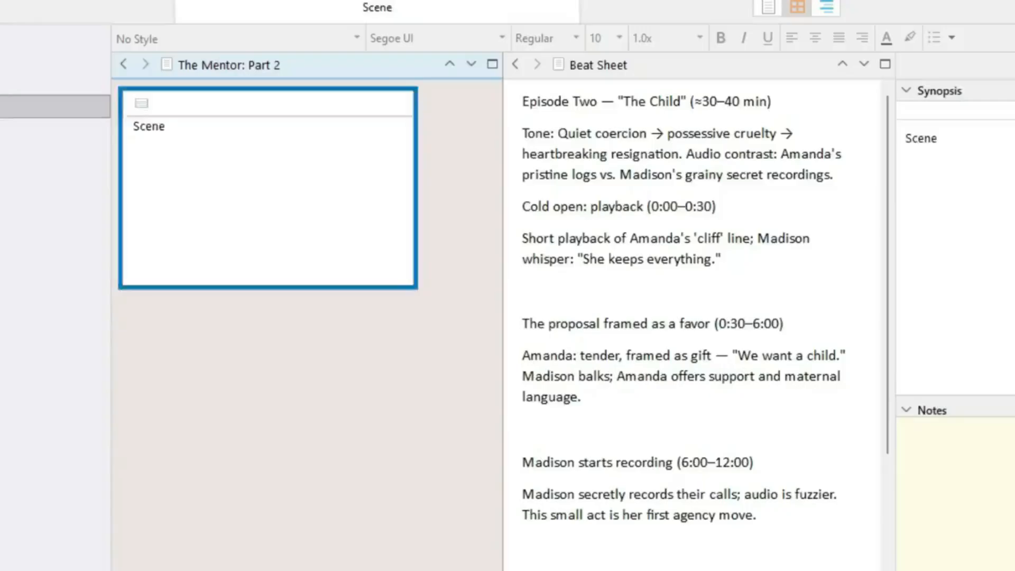
{"action": "double_click", "coordinate": [154, 103]}
{"action": "type", "text": "Scene 1"}
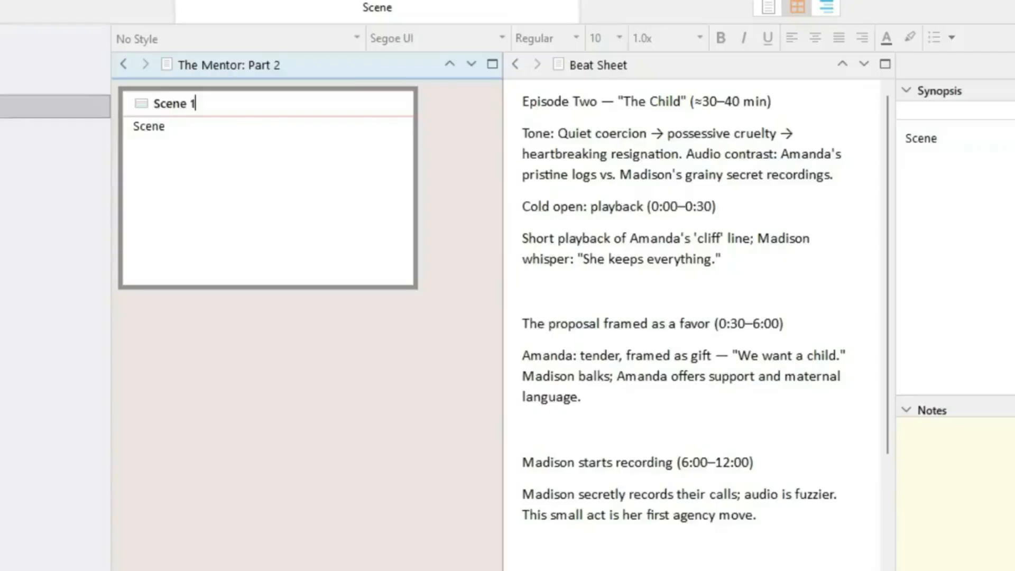
{"action": "key", "text": "Tab"}
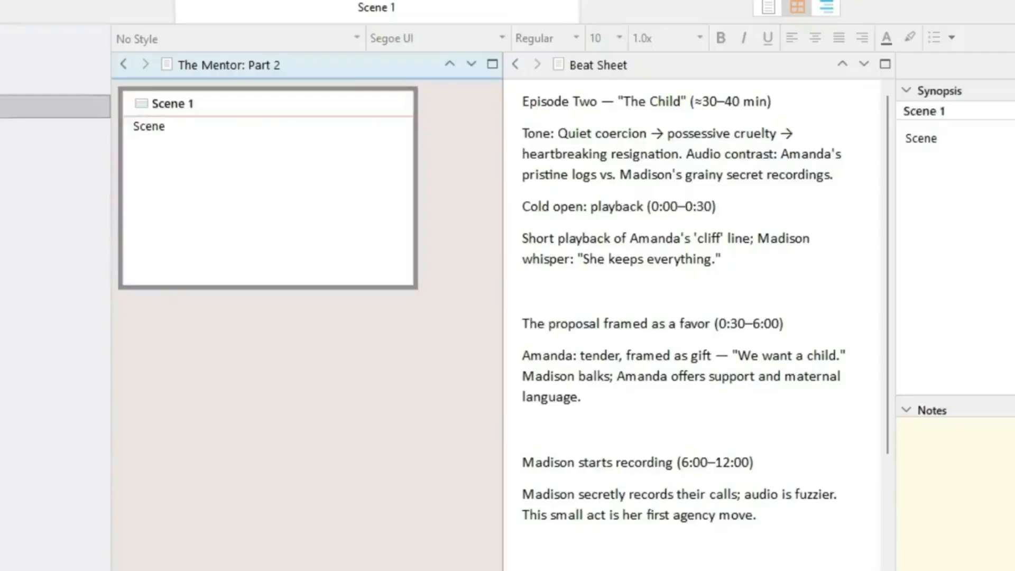
{"action": "left_click_drag", "start_coordinate": [732, 269], "coordinate": [523, 207]}
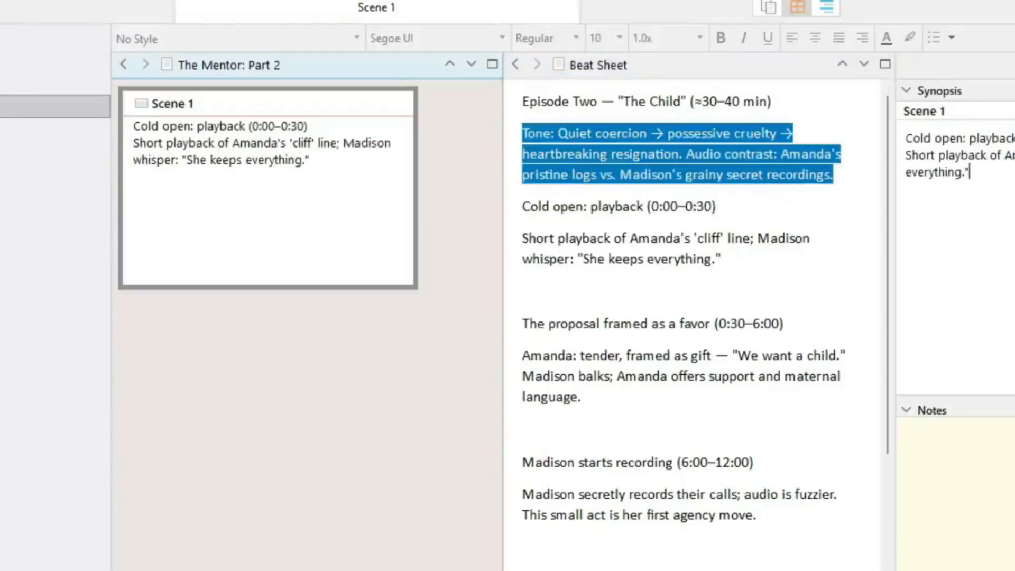
- Duplicate the Scene 1 card on the Part 2 corkboard
{"action": "left_click", "coordinate": [268, 222]}
{"action": "right_click", "coordinate": [329, 320]}
{"action": "left_click", "coordinate": [317, 243]}
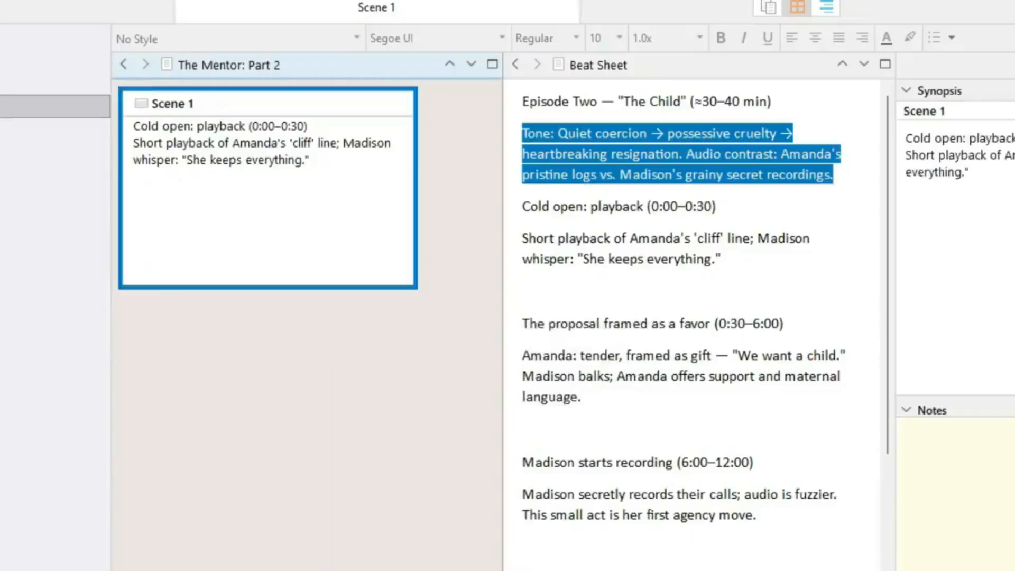
{"action": "right_click", "coordinate": [385, 245]}
{"action": "left_click", "coordinate": [419, 276]}
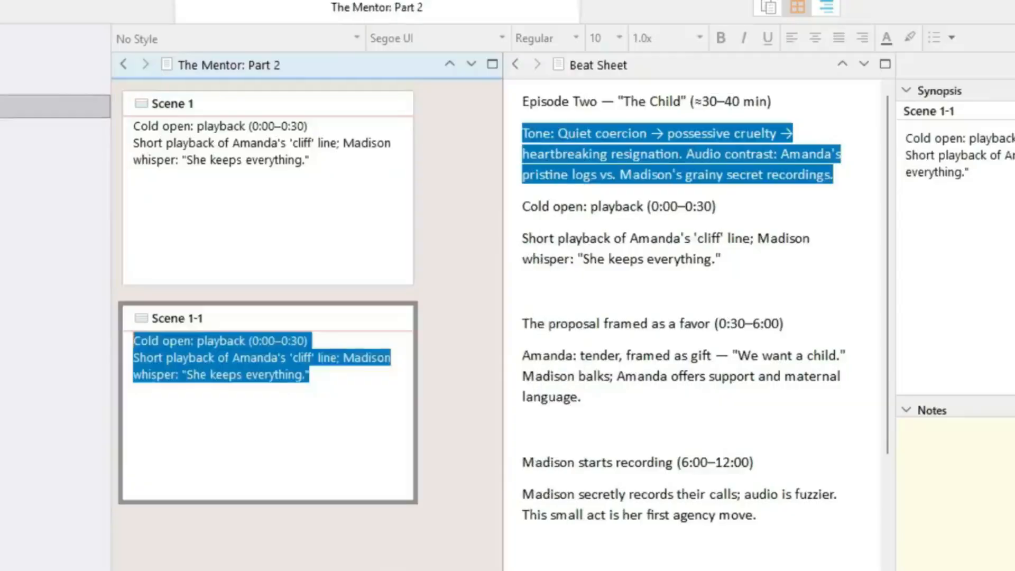
- Rename the duplicated card "Scene-2" and replace its synopsis with the "The proposal framed as a favor (0:30–6:00)" passage
{"action": "left_click_drag", "start_coordinate": [583, 398], "coordinate": [521, 325]}
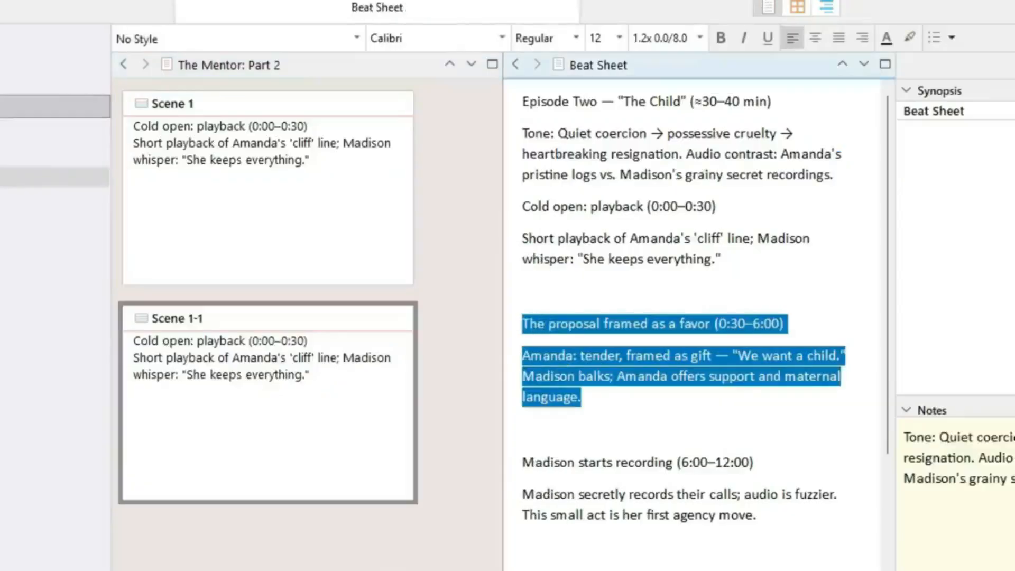
{"action": "left_click_drag", "start_coordinate": [204, 319], "coordinate": [191, 318]}
{"action": "key", "text": "BackSpace"}
{"action": "key", "text": "BackSpace"}
{"action": "type", "text": "-2"}
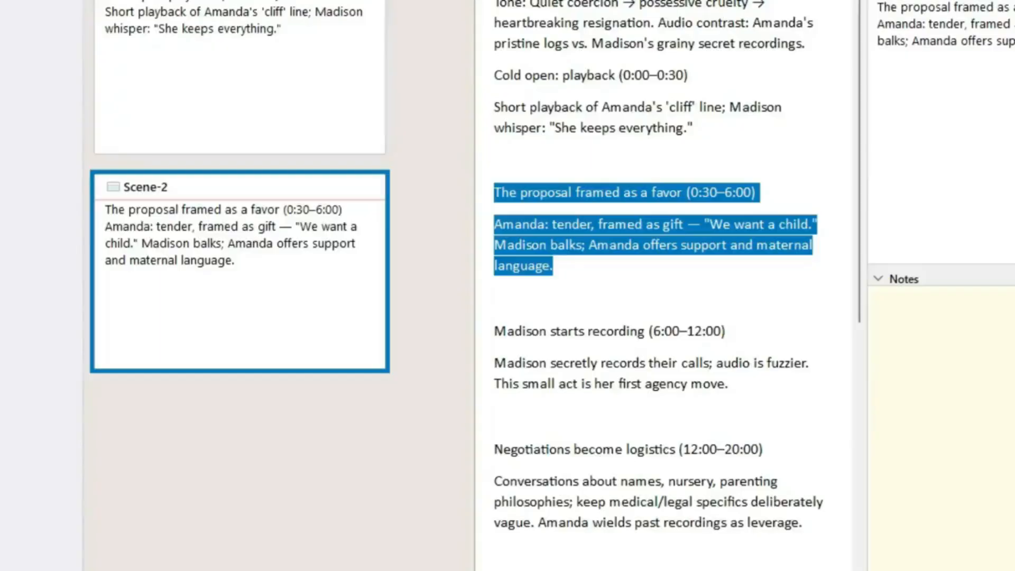
- Duplicate the Scene-2 card and replace the copy's synopsis with the "Madison starts recording (6:00–12:00)" passage
{"action": "right_click", "coordinate": [218, 301]}
{"action": "left_click", "coordinate": [273, 334]}
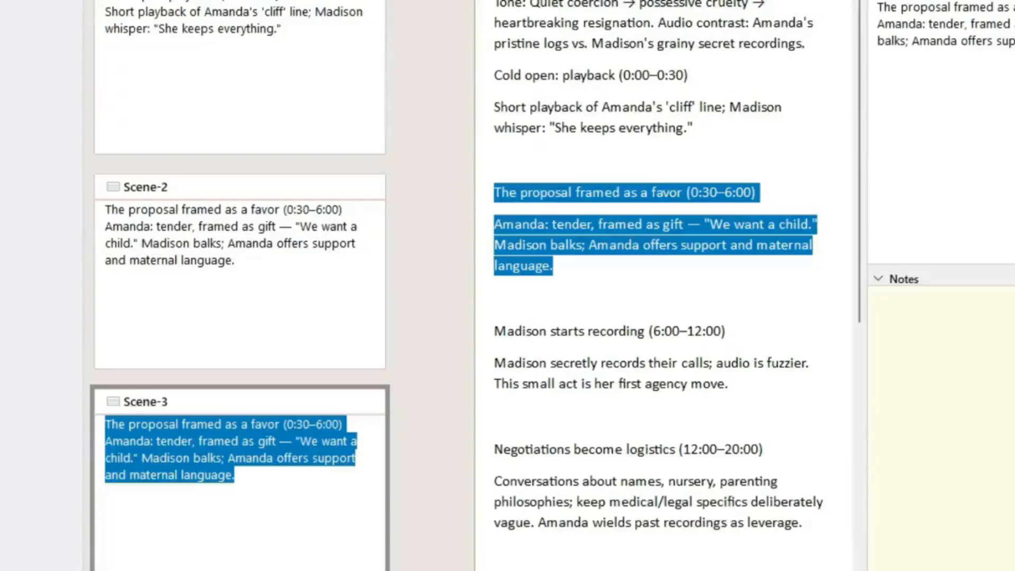
{"action": "left_click_drag", "start_coordinate": [729, 384], "coordinate": [494, 331]}
{"action": "key", "text": "ctrl+c"}
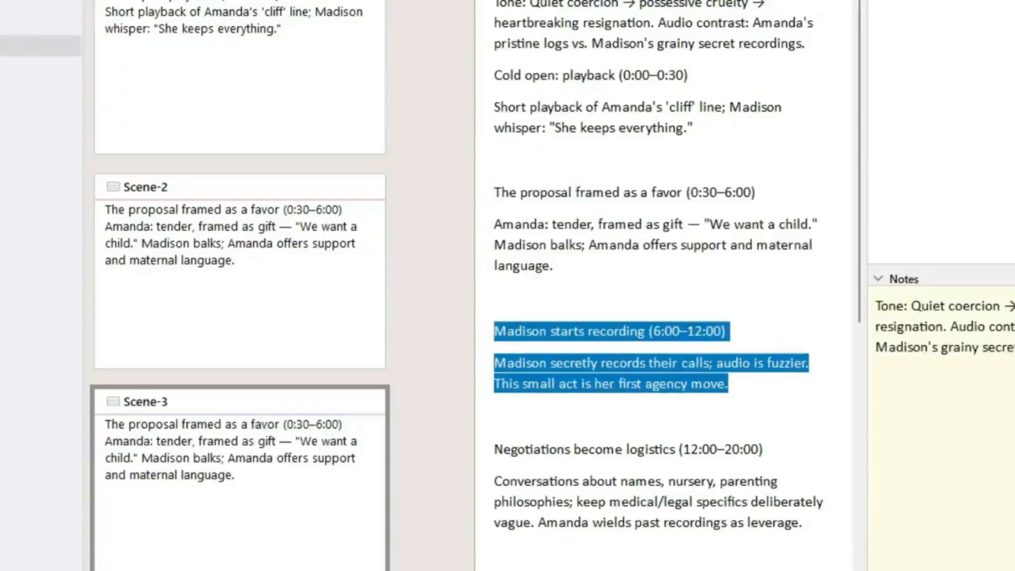
{"action": "double_click", "coordinate": [231, 450]}
{"action": "key", "text": "ctrl+v"}
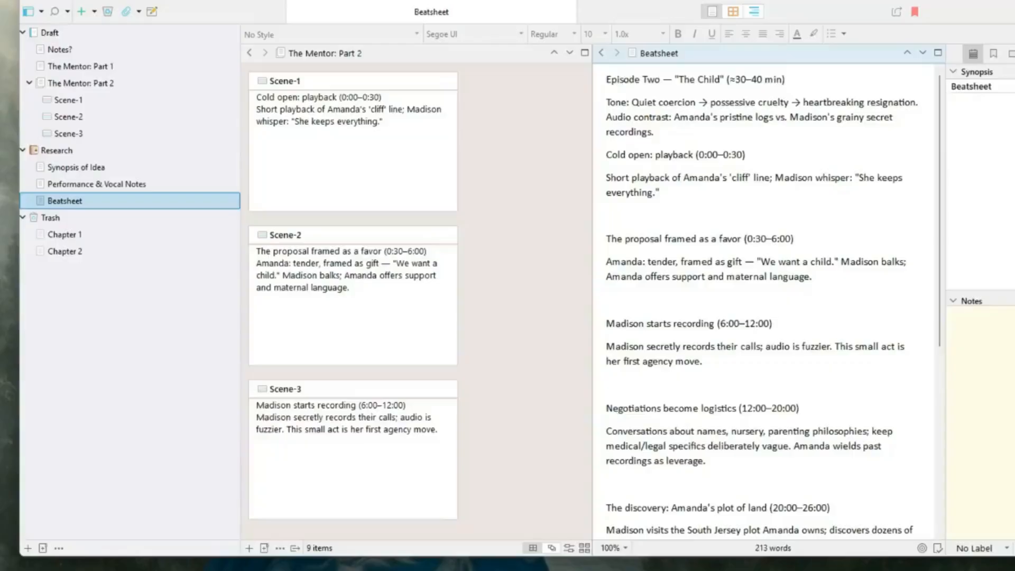
- Duplicate the Beatsheet document, move the copy from Research into Draft, and rename it "The Mentor:Part 2 (again)"
{"action": "right_click", "coordinate": [95, 201]}
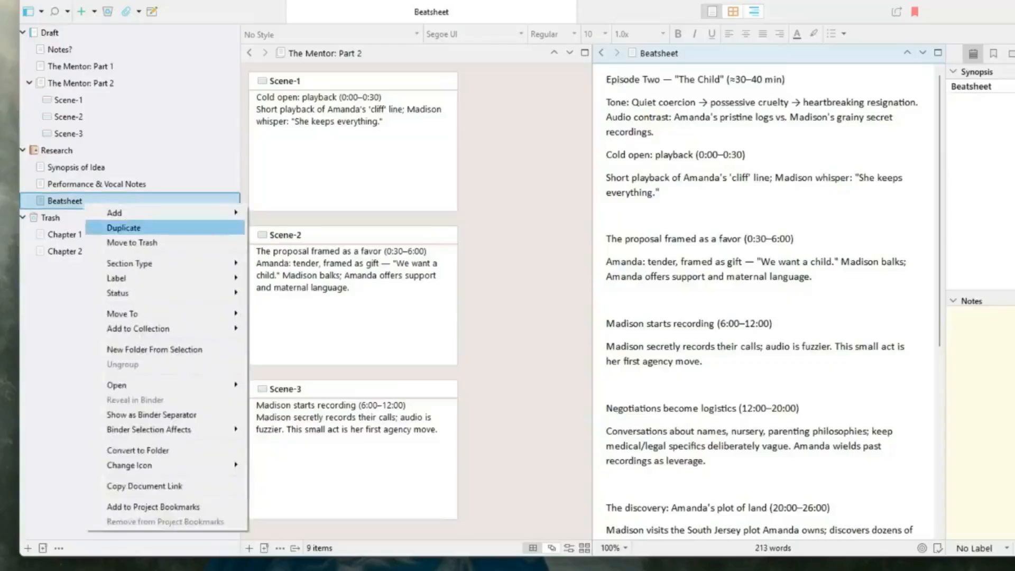
{"action": "left_click", "coordinate": [124, 224]}
{"action": "left_click_drag", "start_coordinate": [69, 218], "coordinate": [59, 32]}
{"action": "left_click", "coordinate": [29, 83]}
{"action": "double_click", "coordinate": [70, 100]}
{"action": "type", "text": "The Mentor:Part 2"}
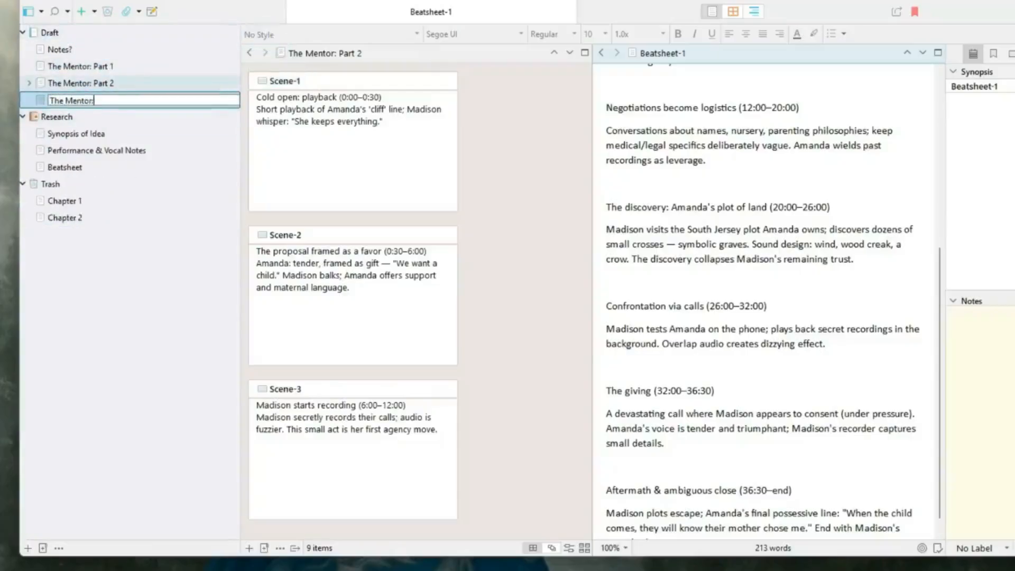
{"action": "type", "text": " (again)"}
{"action": "key", "text": "Return"}
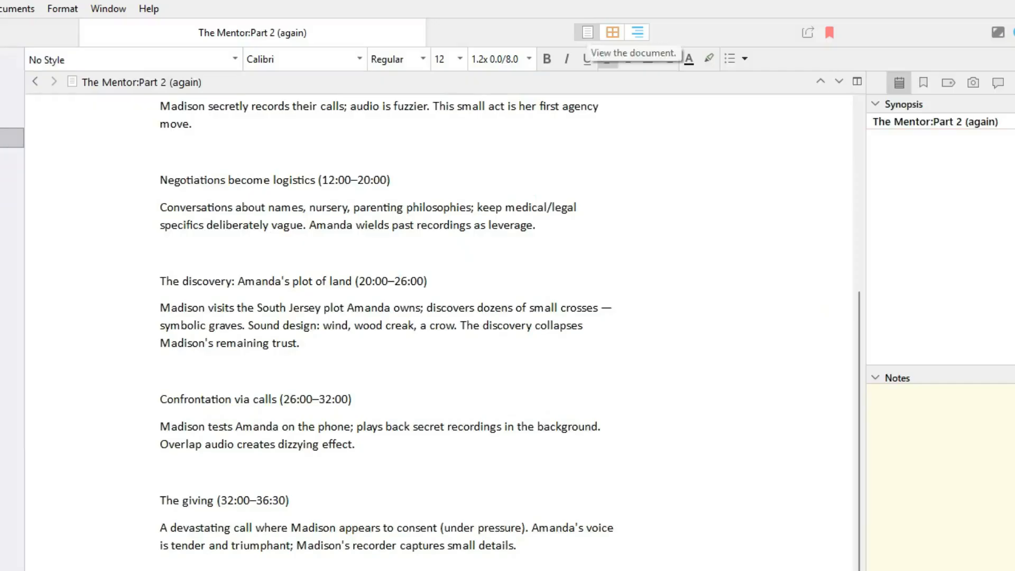
- Copy the paragraph beginning "Tone: Quiet coercion" into the Notes of The Mentor:Part 2 (again)
{"action": "scroll", "coordinate": [439, 332], "scroll_direction": "up", "scroll_amount": 5}
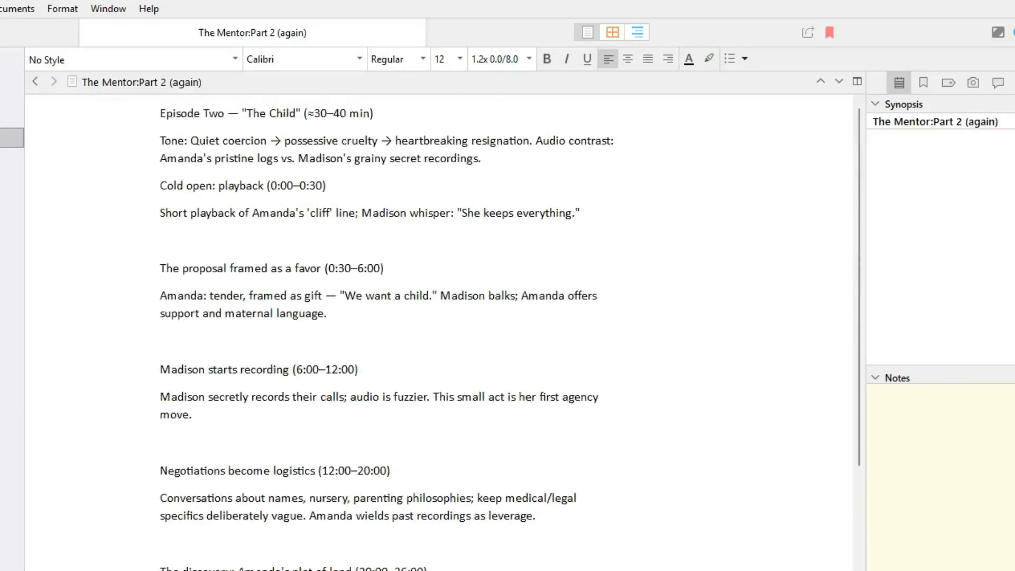
{"action": "left_click_drag", "start_coordinate": [159, 140], "coordinate": [481, 158]}
{"action": "key", "text": "ctrl+c"}
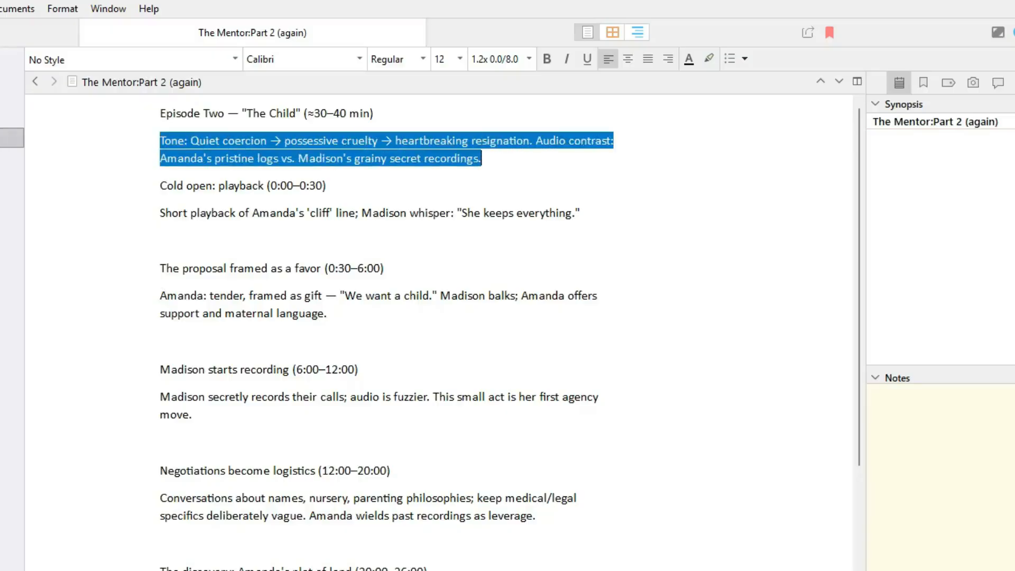
{"action": "left_click", "coordinate": [878, 401]}
{"action": "key", "text": "ctrl+v"}
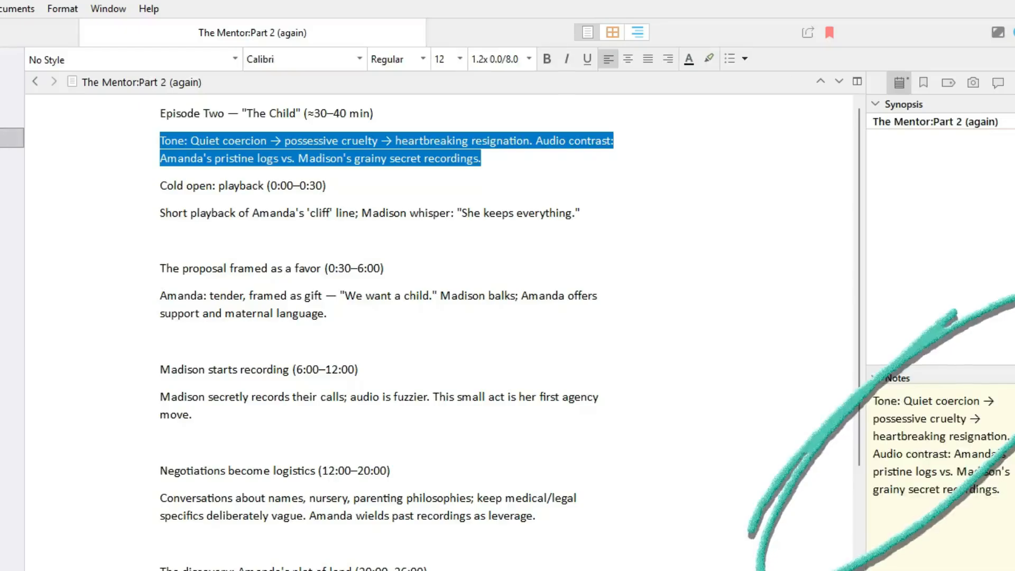
- Delete the "Episode Two" heading and the Tone paragraph so the document starts at "Cold open: playback (0:00–0:30)"
{"action": "left_click", "coordinate": [160, 186]}
{"action": "left_click_drag", "start_coordinate": [160, 141], "coordinate": [482, 158]}
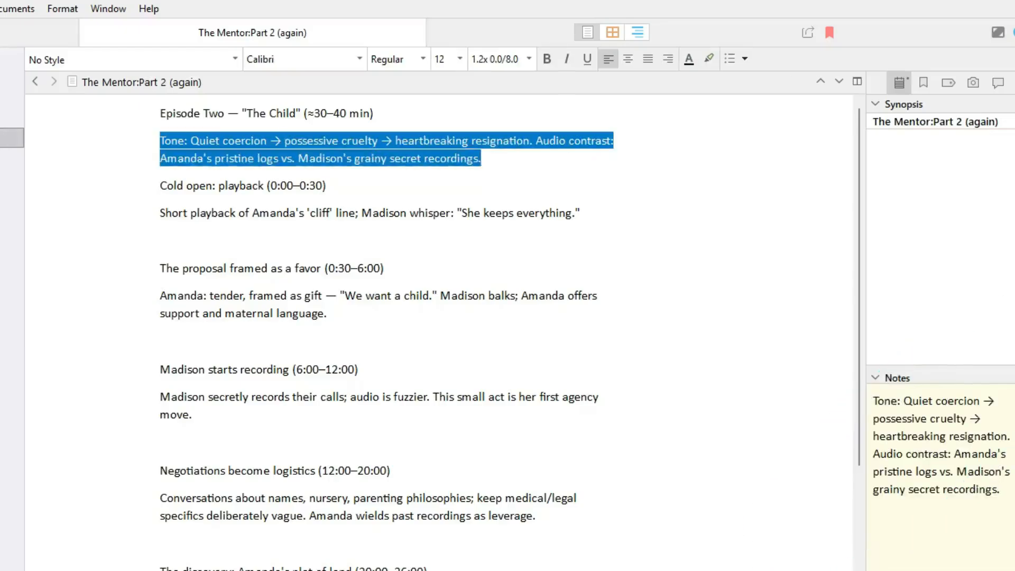
{"action": "key", "text": "Delete"}
{"action": "key", "text": "shift+Up"}
{"action": "key", "text": "Delete"}
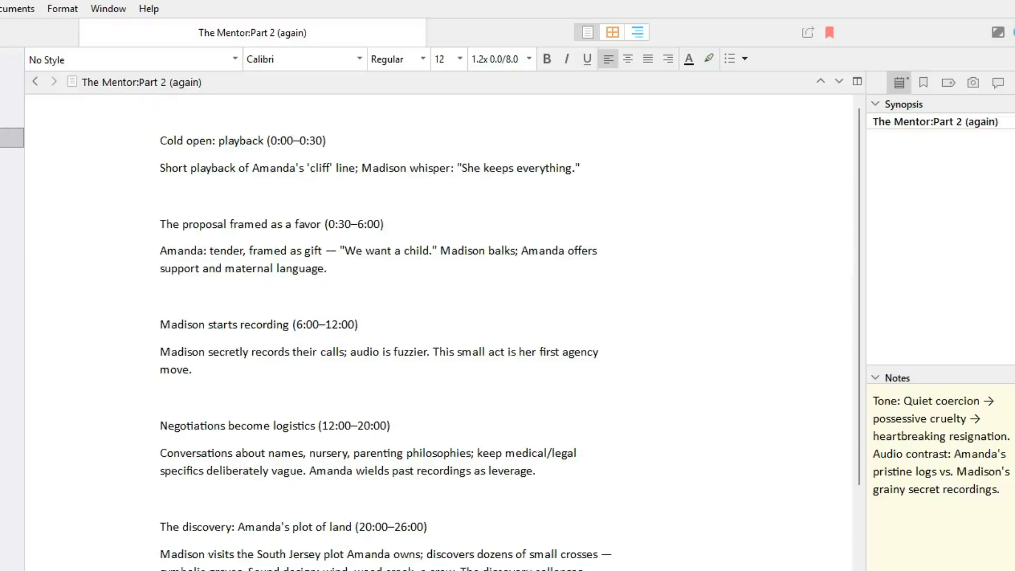
{"action": "key", "text": "Delete"}
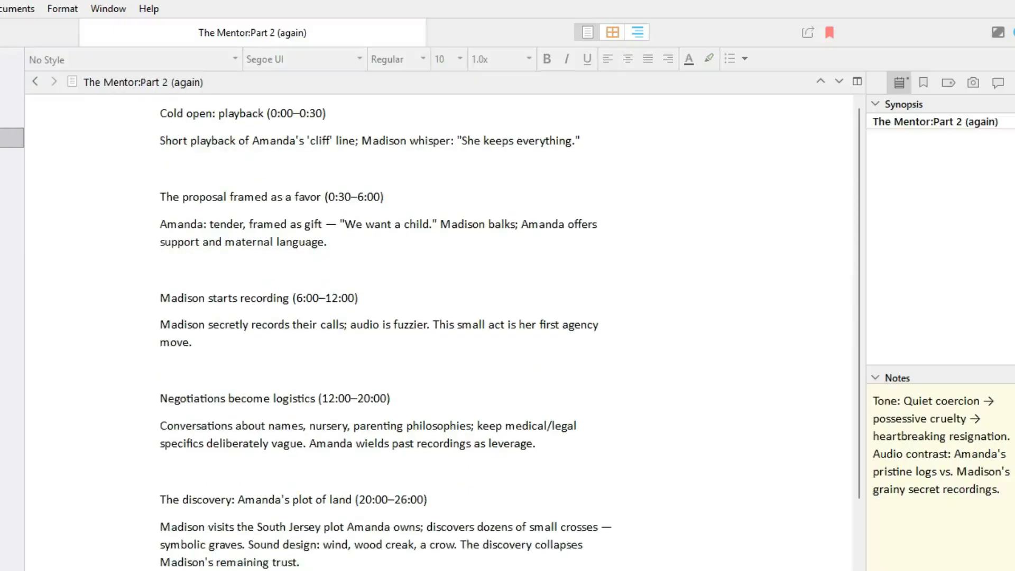
- Rename the trimmed document "Scene-1"
{"action": "left_click", "coordinate": [161, 113]}
{"action": "left_click", "coordinate": [204, 83]}
{"action": "key", "text": "ctrl+a"}
{"action": "type", "text": "Scene"}
{"action": "left_click", "coordinate": [160, 197]}
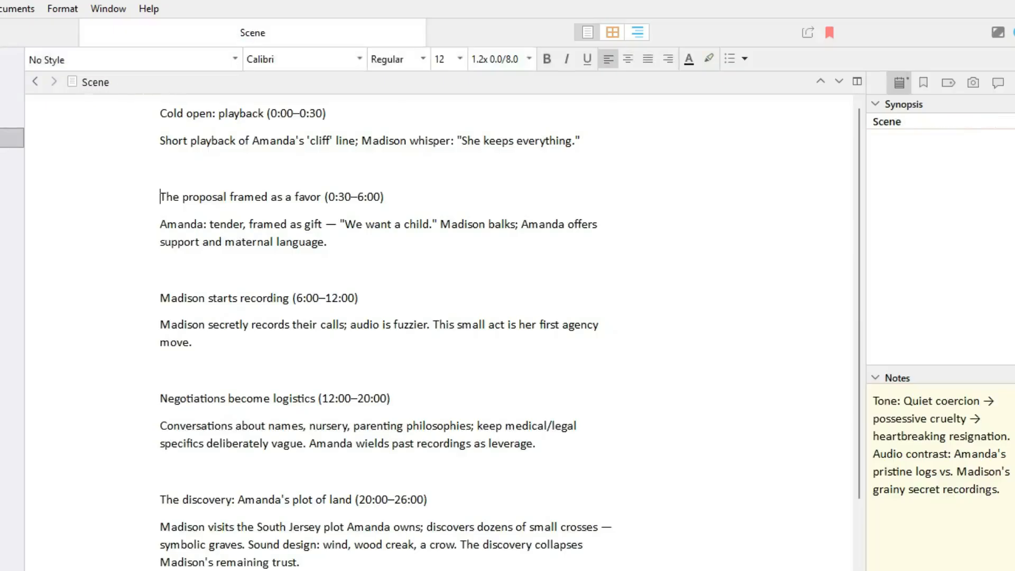
{"action": "left_click", "coordinate": [160, 113]}
{"action": "left_click", "coordinate": [112, 82]}
{"action": "type", "text": "-1"}
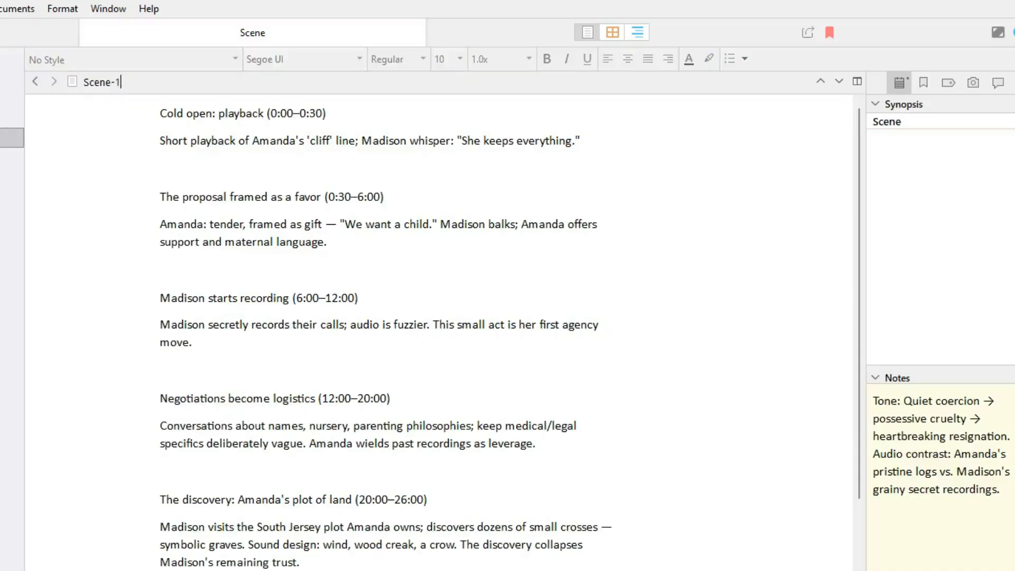
- Split the Scene-1 document before "The proposal framed as a favor" and split the resulting document before "Madison starts recording"
{"action": "left_click", "coordinate": [161, 168]}
{"action": "left_click", "coordinate": [160, 197]}
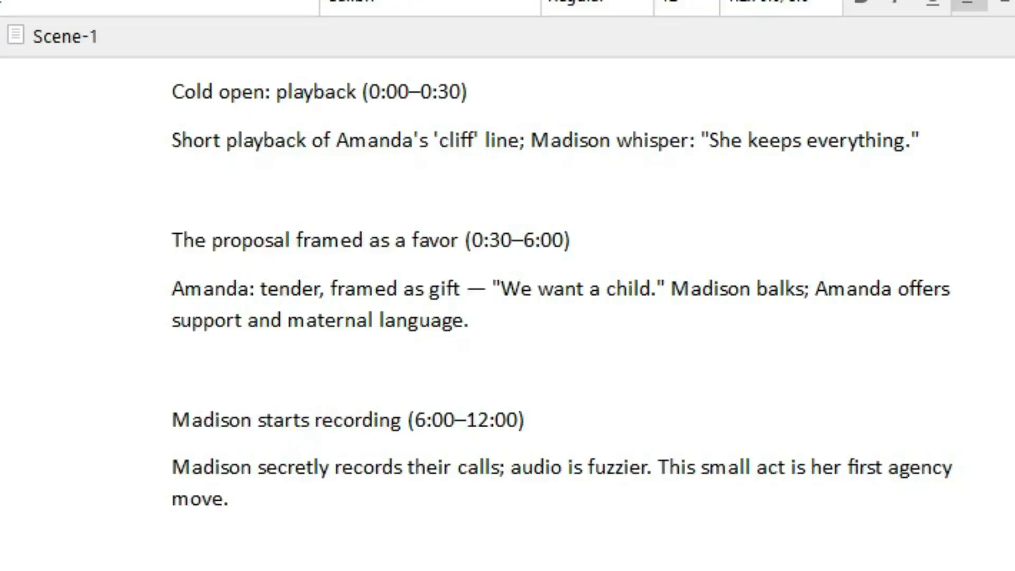
{"action": "key", "text": "ctrl+k"}
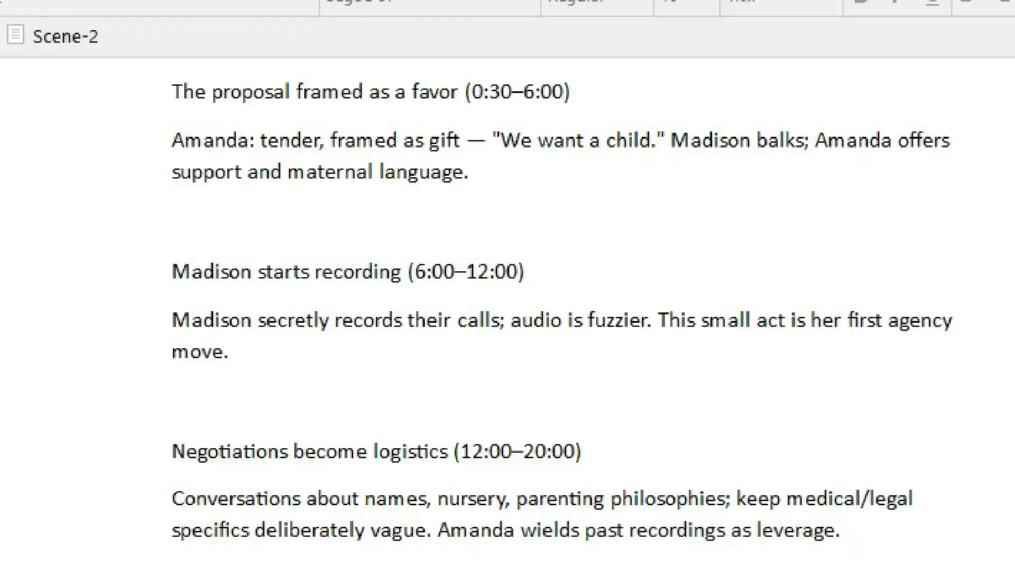
{"action": "left_click", "coordinate": [172, 272]}
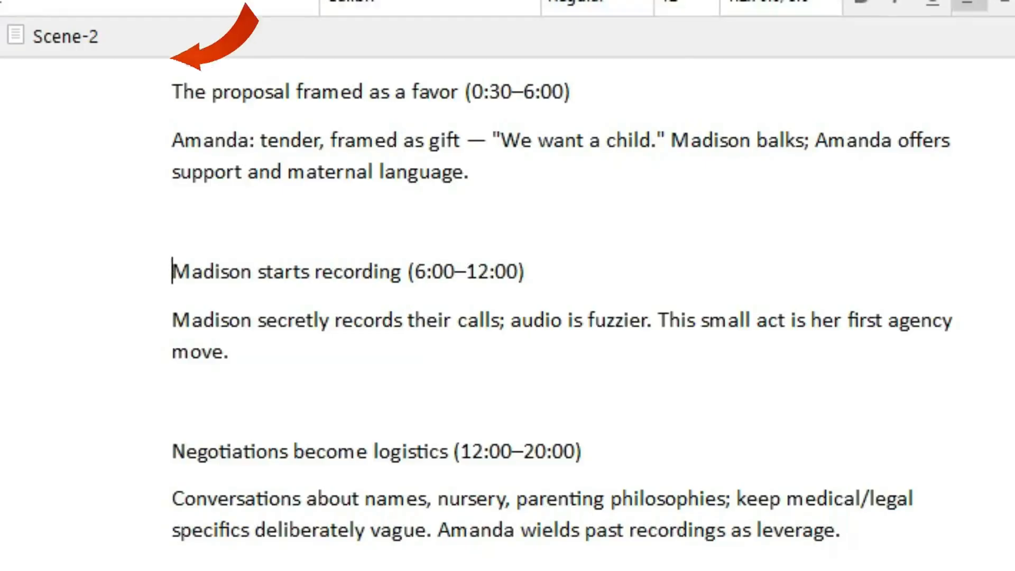
{"action": "key", "text": "ctrl+k"}
- Split the remaining text into separate scenes before "Negotiations become logistics" and before "The discovery: Amanda's plot of land"
{"action": "left_click", "coordinate": [173, 272]}
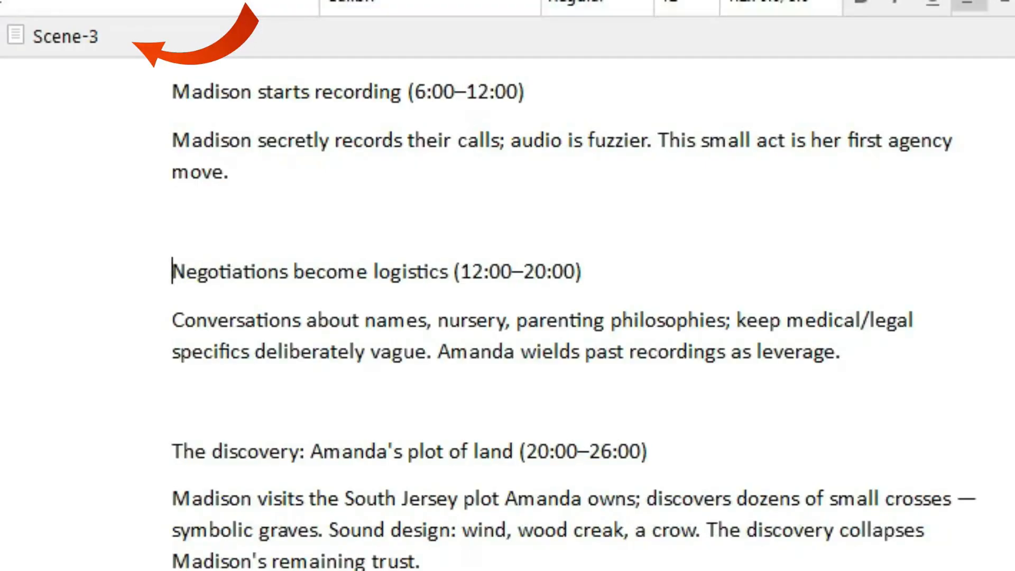
{"action": "key", "text": "ctrl+k"}
{"action": "left_click", "coordinate": [172, 272]}
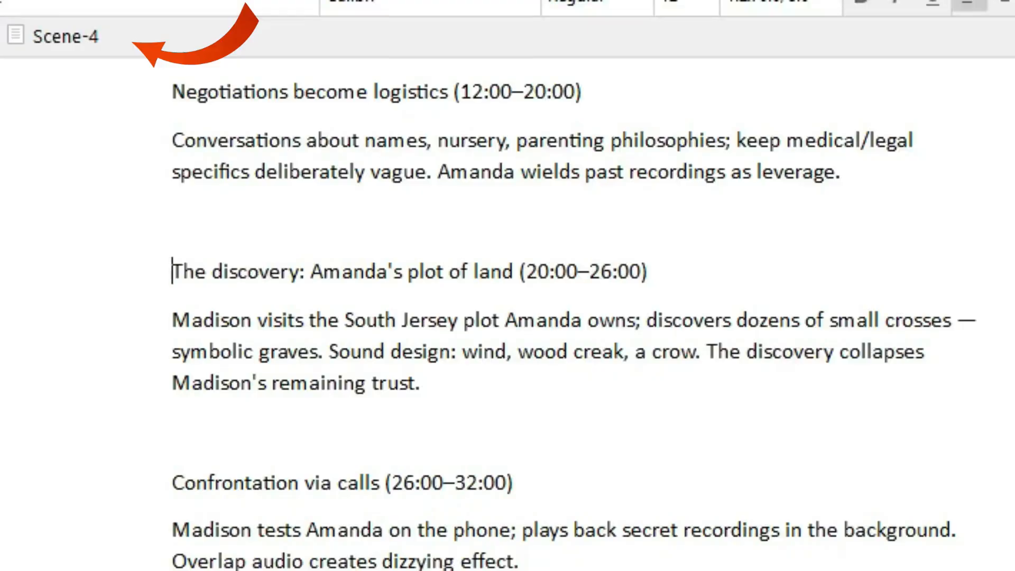
{"action": "right_click", "coordinate": [173, 272]}
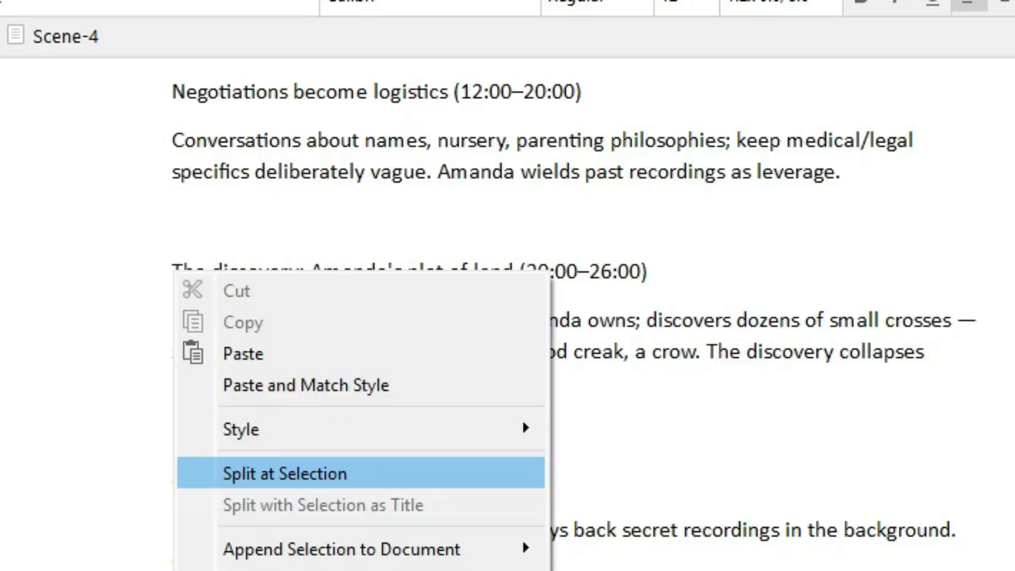
{"action": "left_click", "coordinate": [286, 474]}
- Split the Scene-5 document before "Confrontation via calls (26:00–32:00)"
{"action": "left_click", "coordinate": [173, 303]}
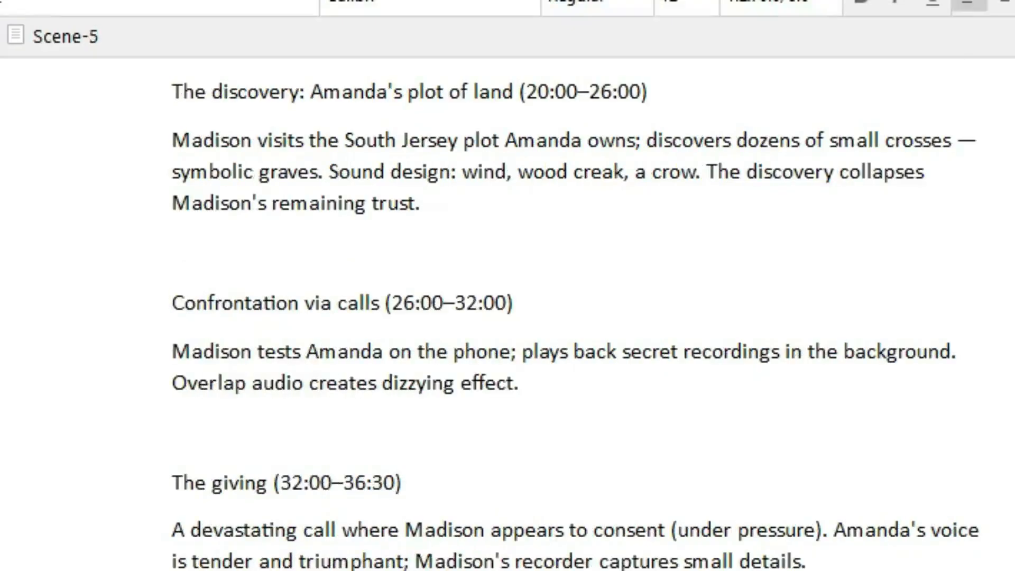
{"action": "right_click", "coordinate": [170, 298]}
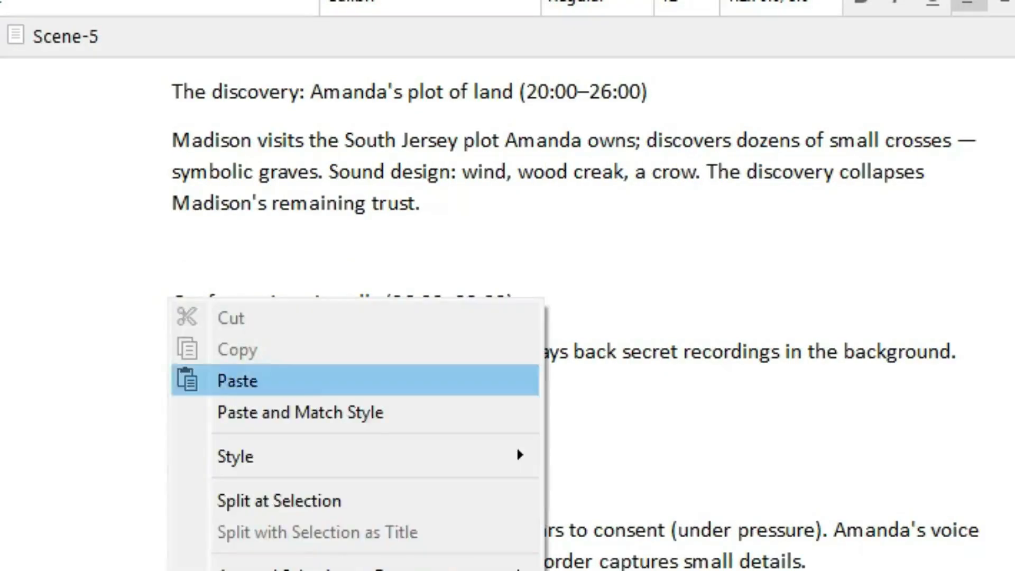
{"action": "left_click", "coordinate": [248, 499]}
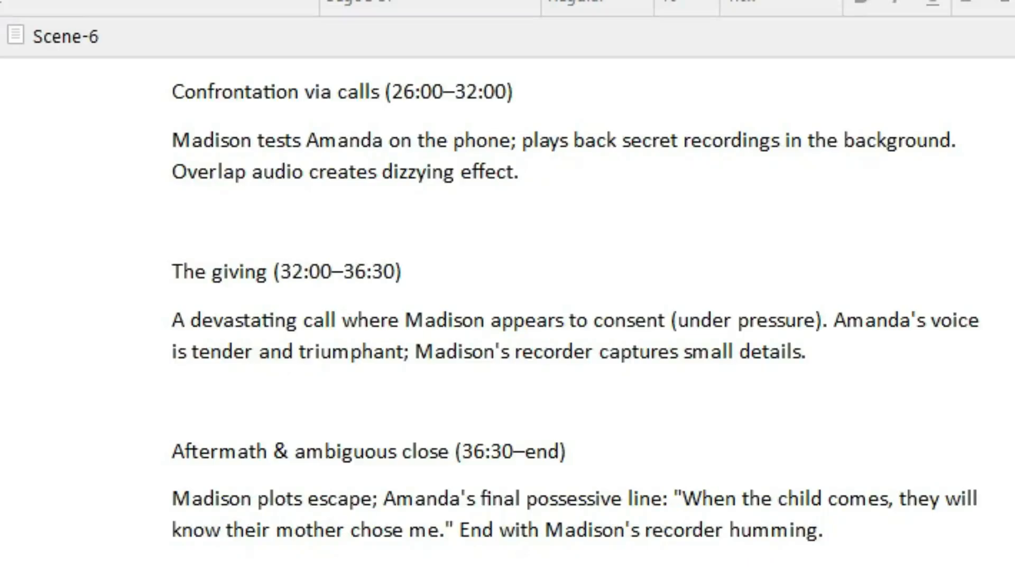
- Split the remaining text into separate scenes before "The giving (32:00–36:30)" and before "Aftermath & ambiguous close (36:30–end)"
{"action": "right_click", "coordinate": [170, 271]}
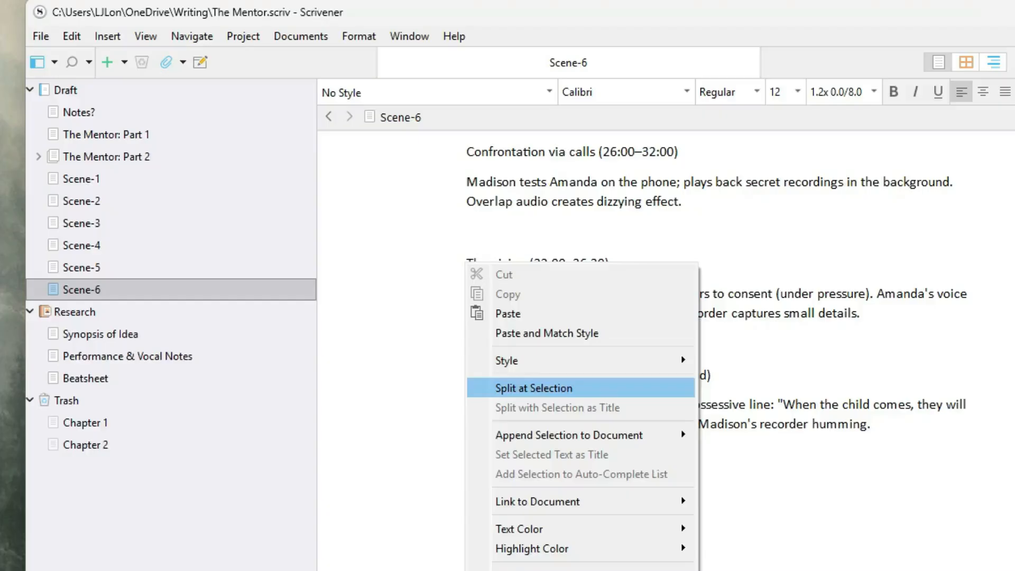
{"action": "left_click", "coordinate": [534, 389]}
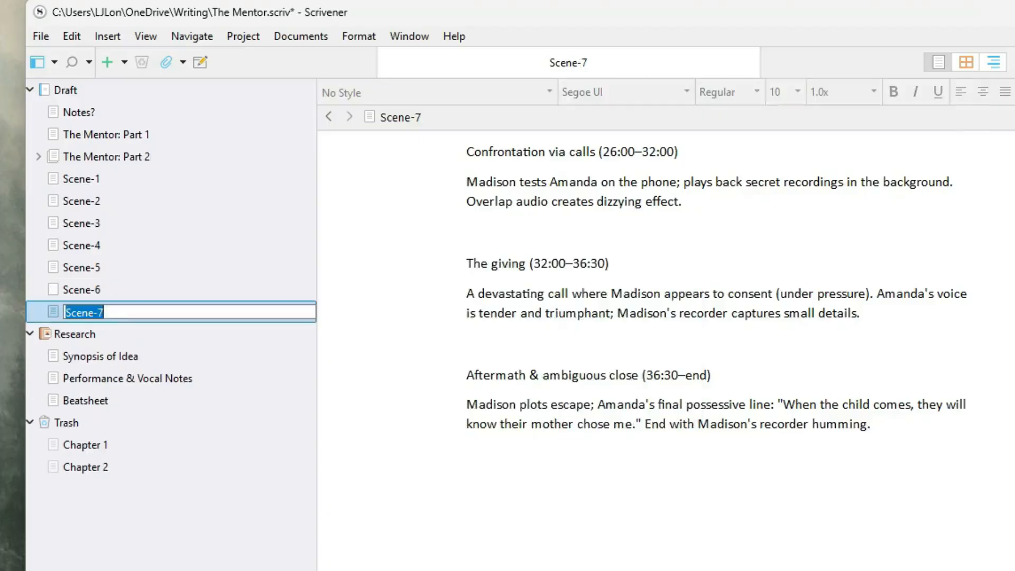
{"action": "left_click", "coordinate": [466, 263]}
{"action": "right_click", "coordinate": [464, 263]}
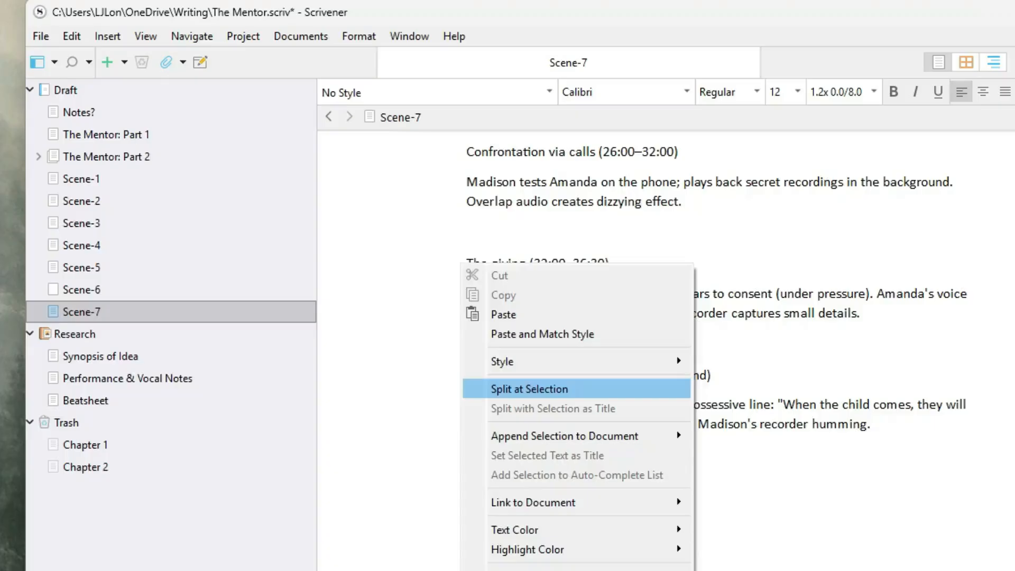
{"action": "left_click", "coordinate": [530, 389]}
{"action": "left_click", "coordinate": [466, 263]}
{"action": "right_click", "coordinate": [465, 263]}
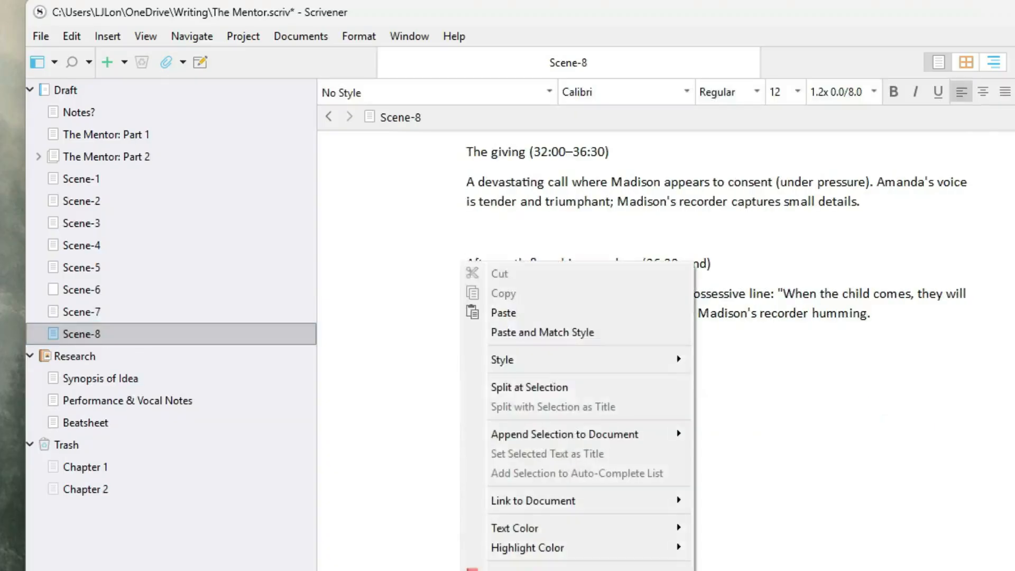
{"action": "left_click", "coordinate": [529, 388]}
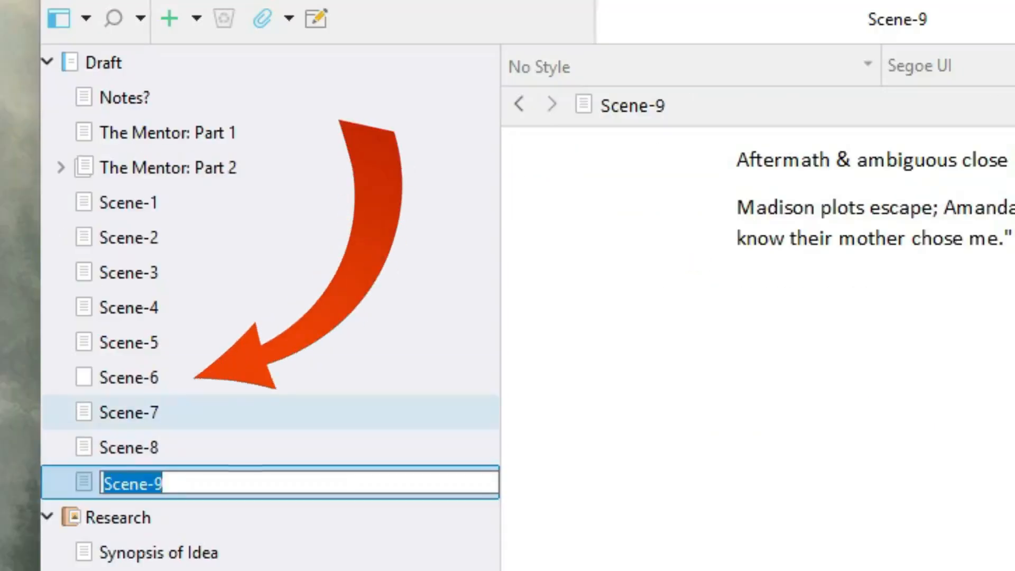
- Check Scene-6 against Scene-5 and Scene-7, then move the blank Scene-6 to the Trash and back into the draft between them
{"action": "left_click", "coordinate": [129, 378]}
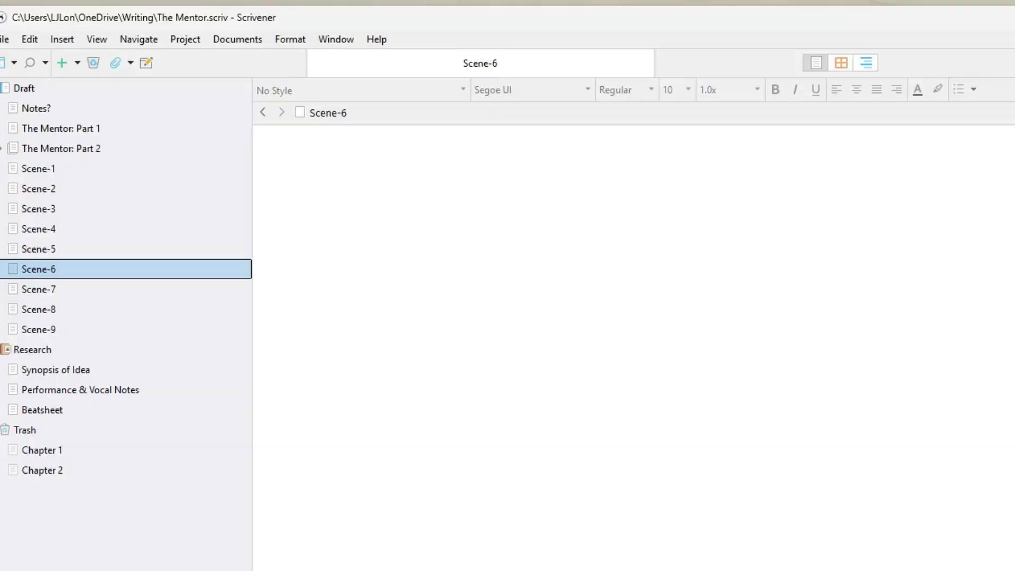
{"action": "left_click", "coordinate": [53, 249]}
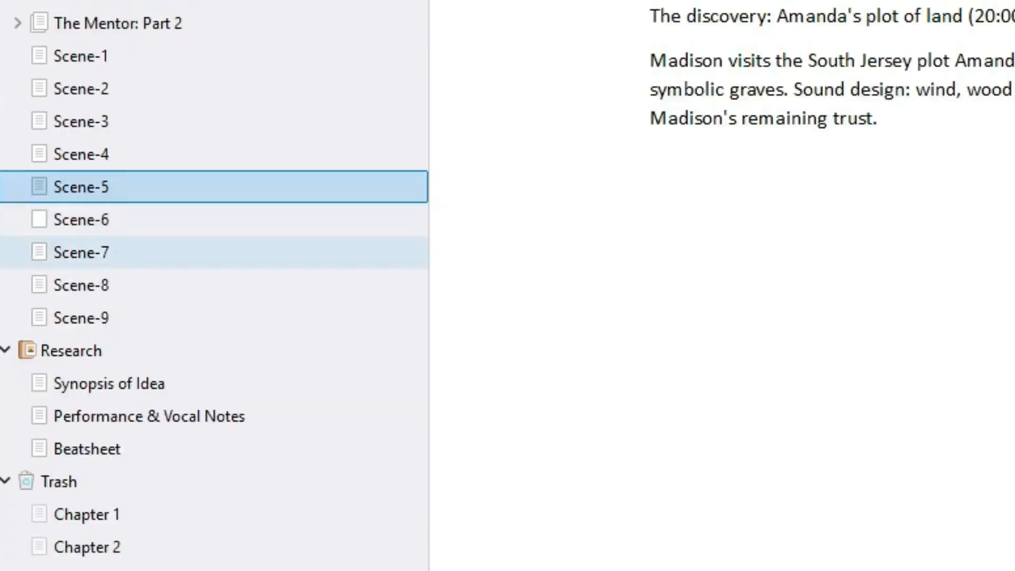
{"action": "left_click", "coordinate": [52, 289]}
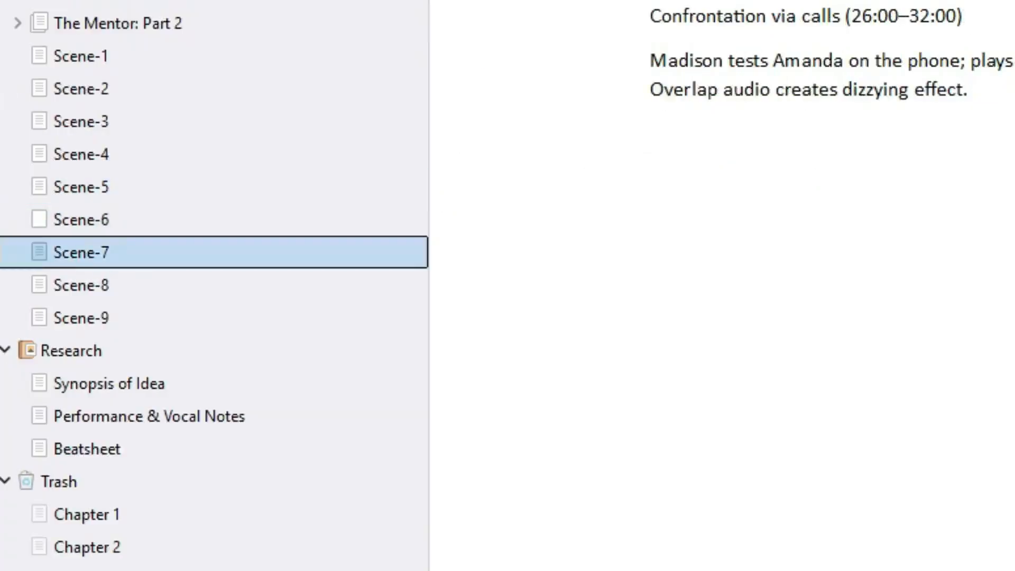
{"action": "left_click", "coordinate": [82, 220]}
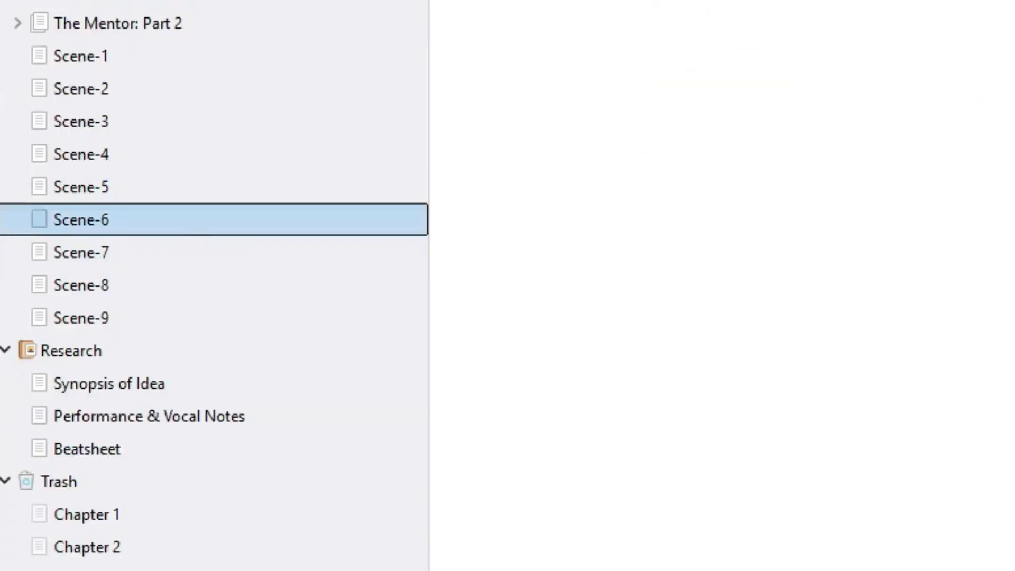
{"action": "left_click_drag", "start_coordinate": [95, 220], "coordinate": [94, 481]}
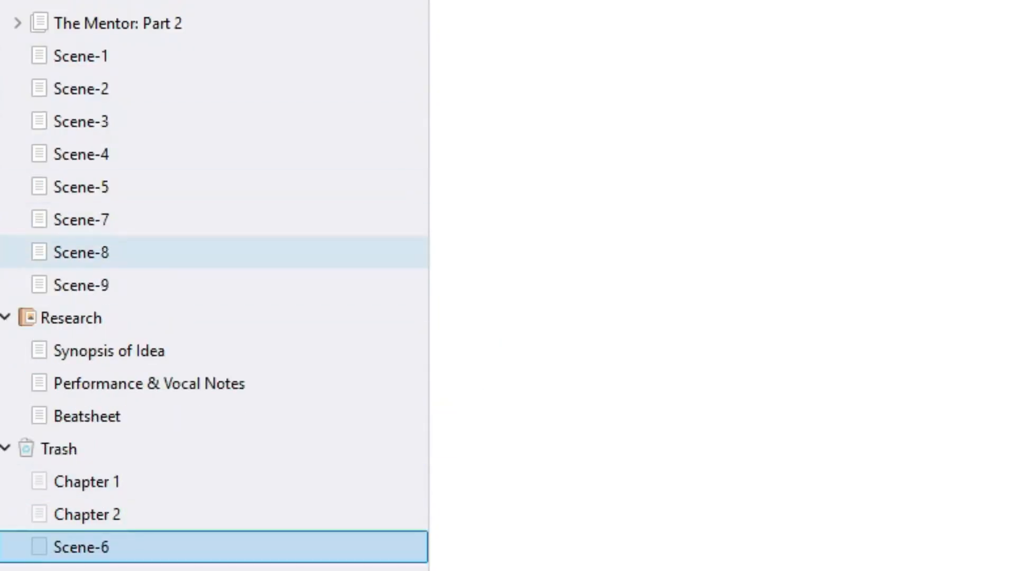
{"action": "left_click_drag", "start_coordinate": [98, 547], "coordinate": [184, 213]}
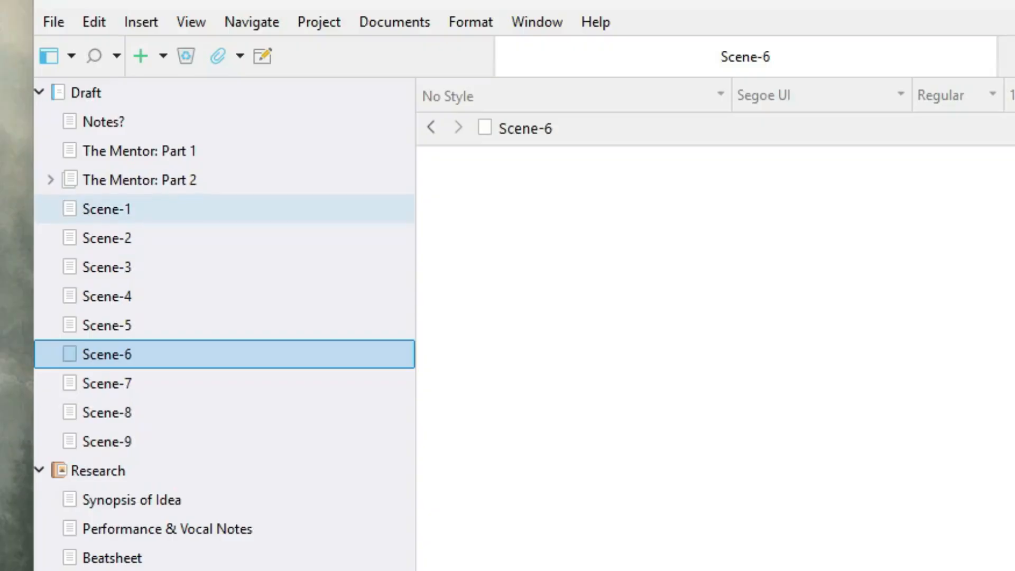
- Group Scene-1 through Scene-9 into a new folder named "Maentor PArt 2 (again)"
{"action": "left_click", "coordinate": [159, 209]}
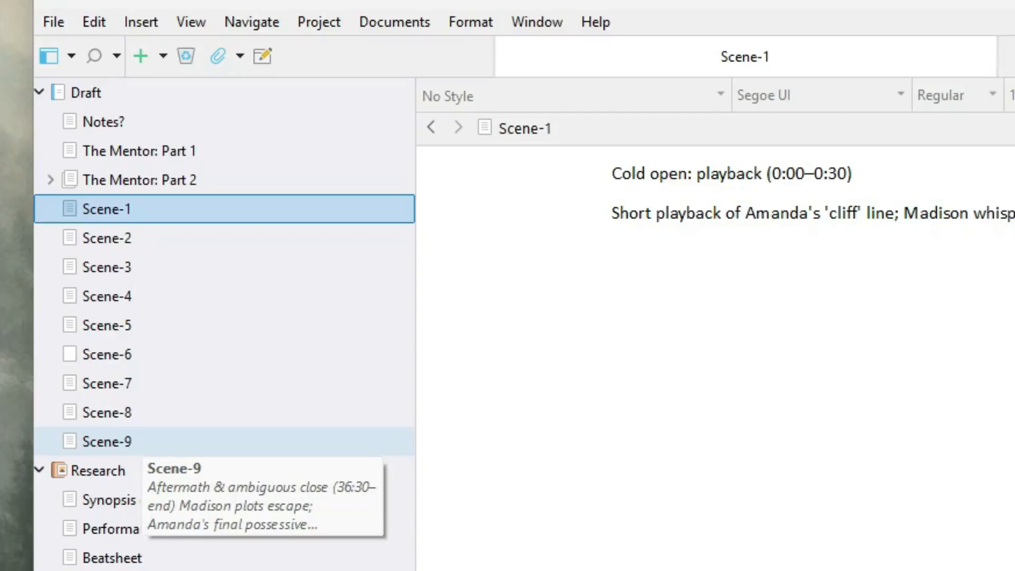
{"action": "left_click", "coordinate": [135, 442], "text": "shift"}
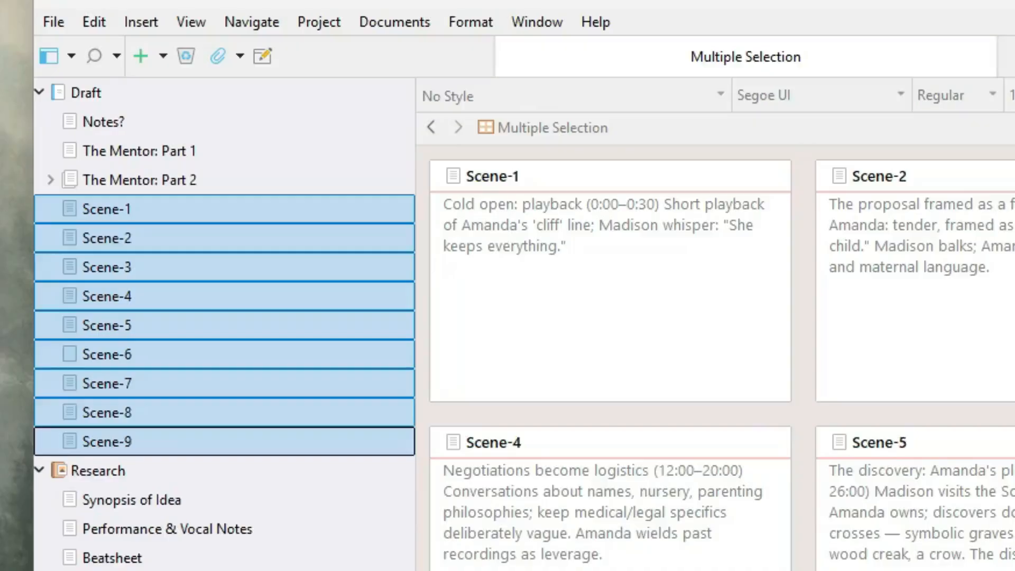
{"action": "right_click", "coordinate": [141, 441]}
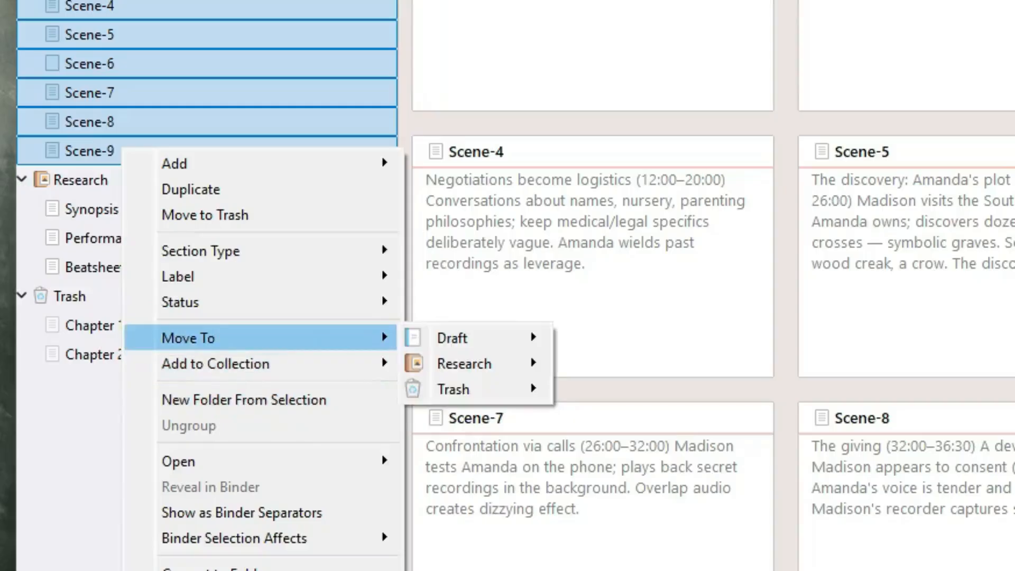
{"action": "mouse_move", "coordinate": [275, 364]}
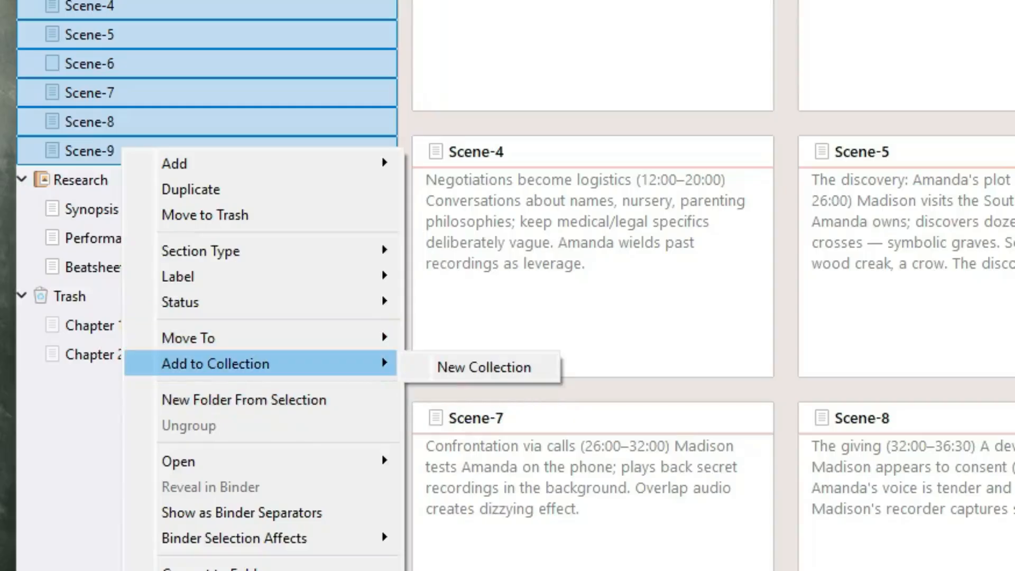
{"action": "left_click", "coordinate": [275, 400]}
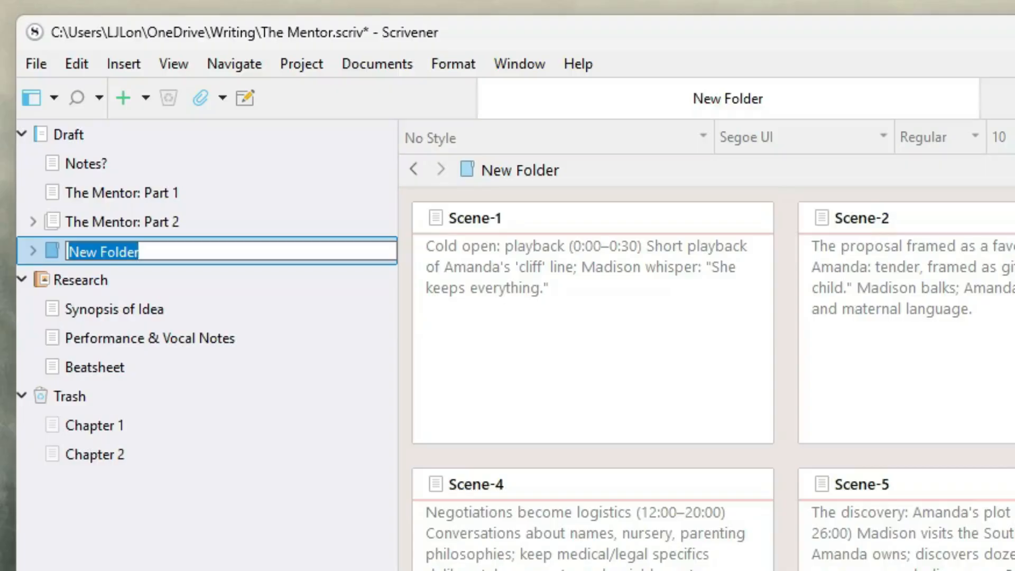
{"action": "type", "text": "Maentor PArt 2 (again)"}
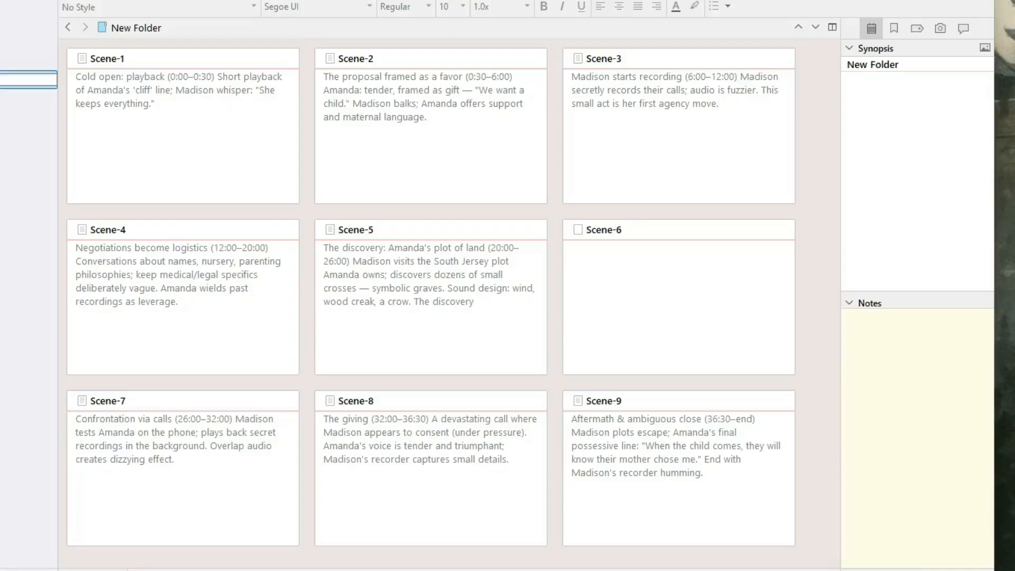
{"action": "key", "text": "Return"}
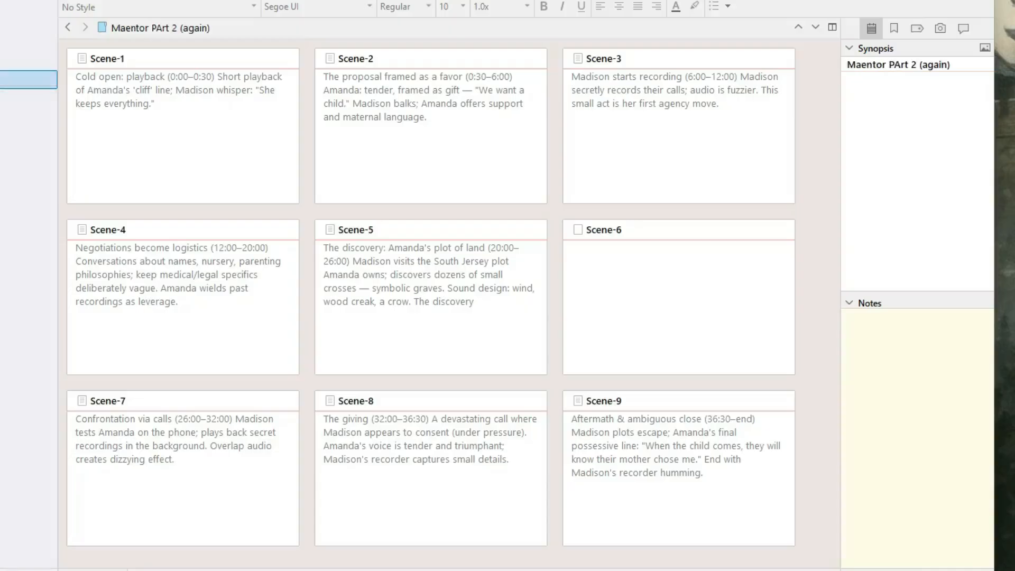
- Move the blank Scene-6 card to the Trash and rename the Scene-7 card "Scene-6"
{"action": "left_click", "coordinate": [680, 306]}
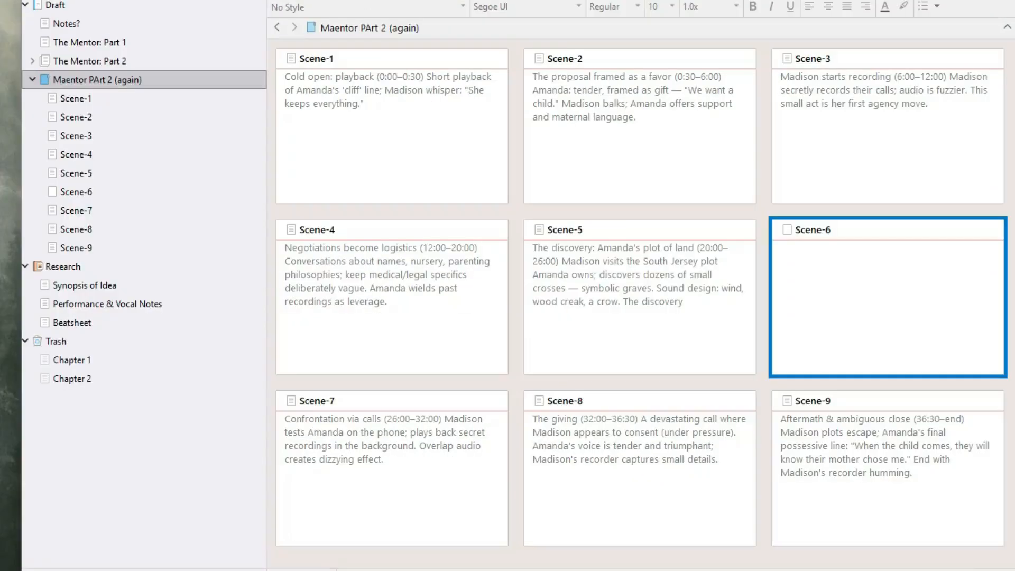
{"action": "left_click_drag", "start_coordinate": [889, 296], "coordinate": [100, 343]}
{"action": "key", "text": "Return"}
{"action": "key", "text": "End"}
{"action": "key", "text": "BackSpace"}
{"action": "type", "text": "6"}
{"action": "key", "text": "Return"}
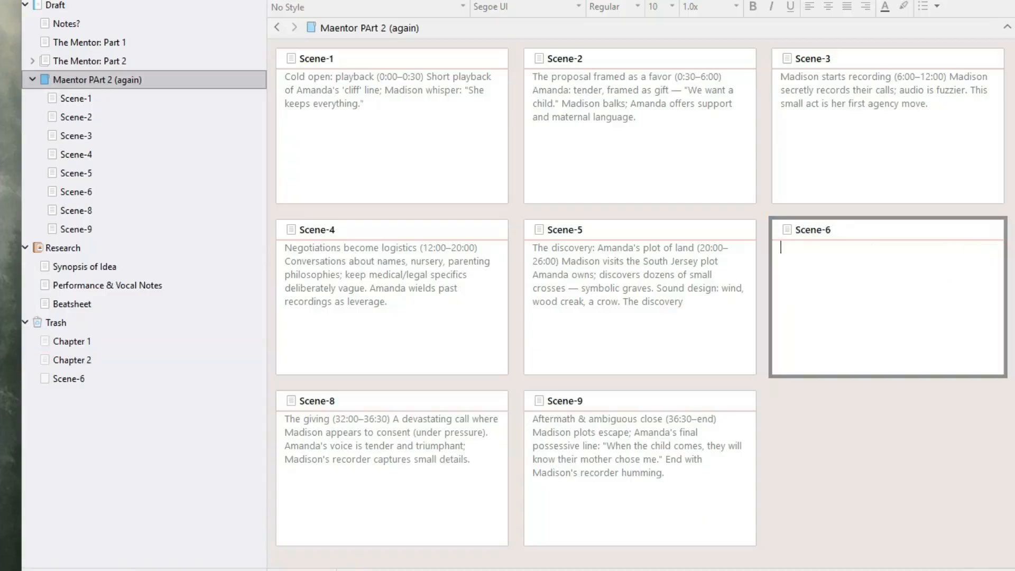
- Rename the Scene-8 card "Scene-7" and the Scene-9 card "Scene-8"
{"action": "double_click", "coordinate": [386, 403]}
{"action": "left_click", "coordinate": [387, 403]}
{"action": "key", "text": "BackSpace"}
{"action": "type", "text": "7"}
{"action": "double_click", "coordinate": [630, 402]}
{"action": "left_click", "coordinate": [629, 402]}
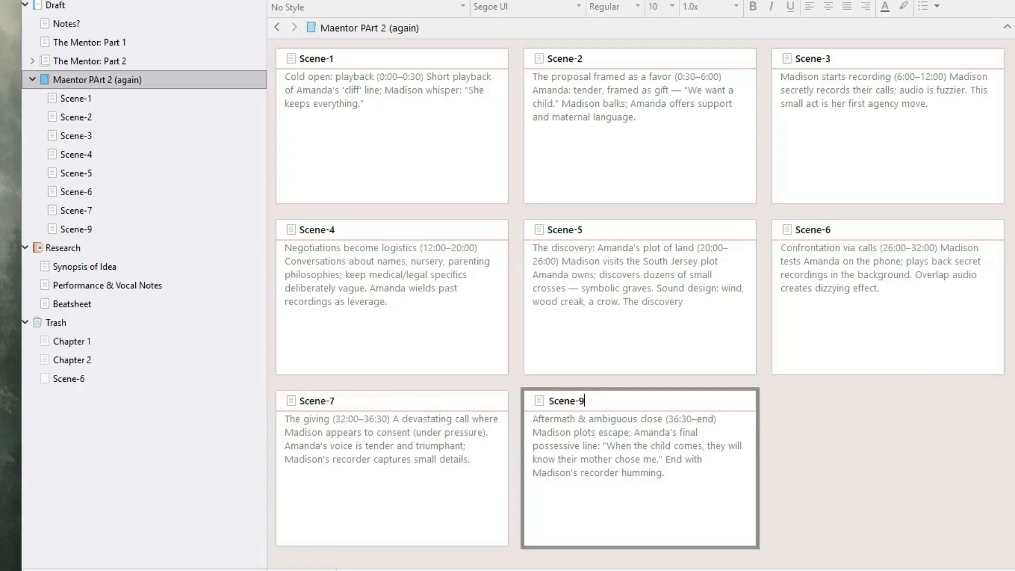
{"action": "type", "text": "8"}
{"action": "key", "text": "Return"}
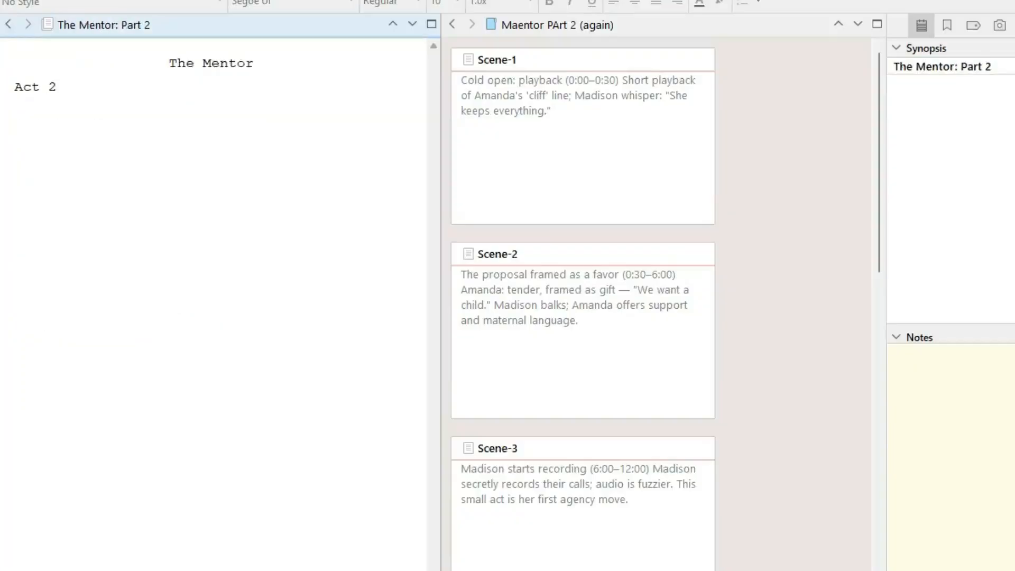
- Show The Mentor: Part 2 as a corkboard and compare its cards' synopses and notes with those of Maentor PArt 2 (again)
{"action": "left_click", "coordinate": [57, 87]}
{"action": "key", "text": "ctrl+2"}
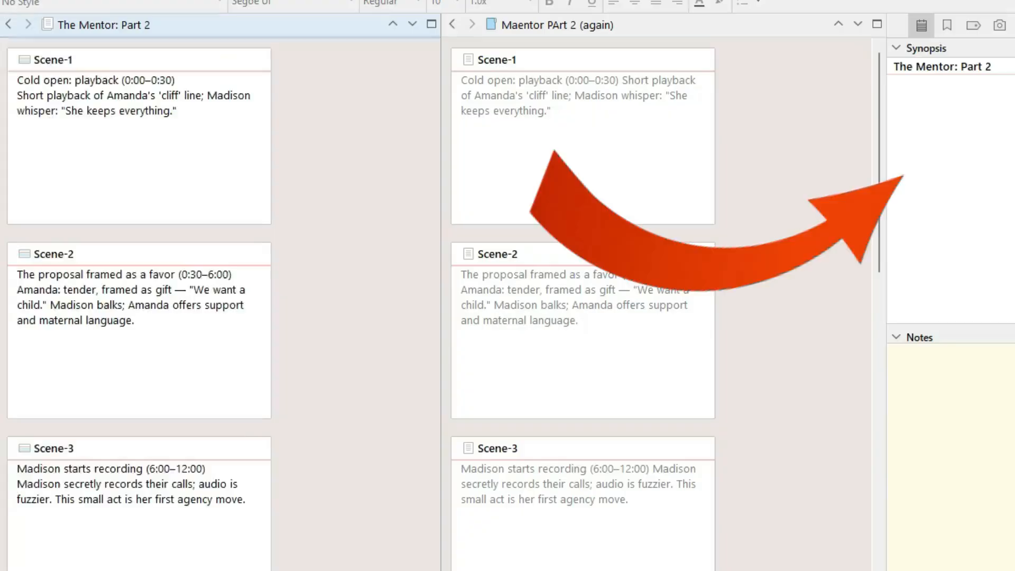
{"action": "left_click", "coordinate": [138, 137]}
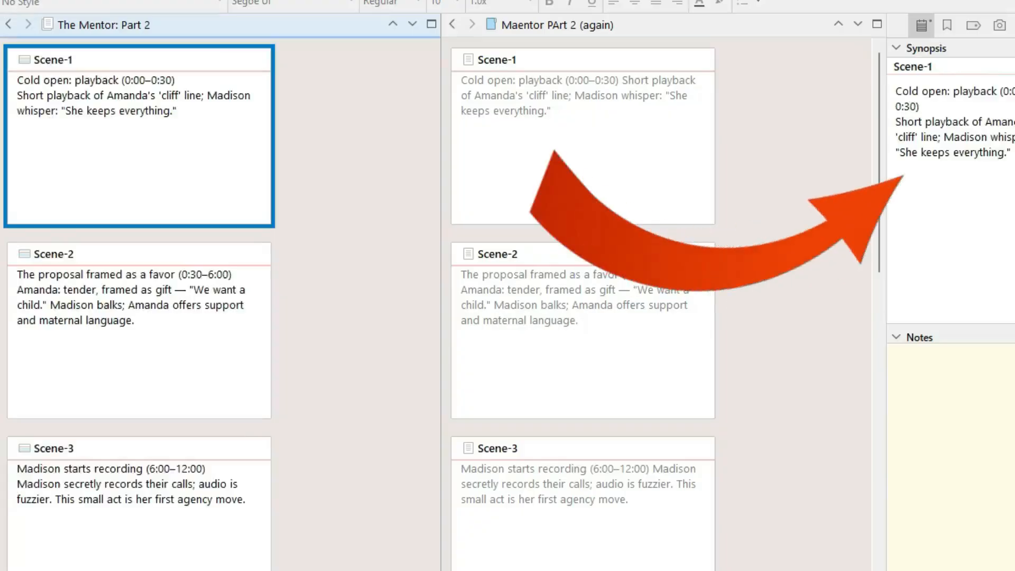
{"action": "left_click", "coordinate": [583, 137]}
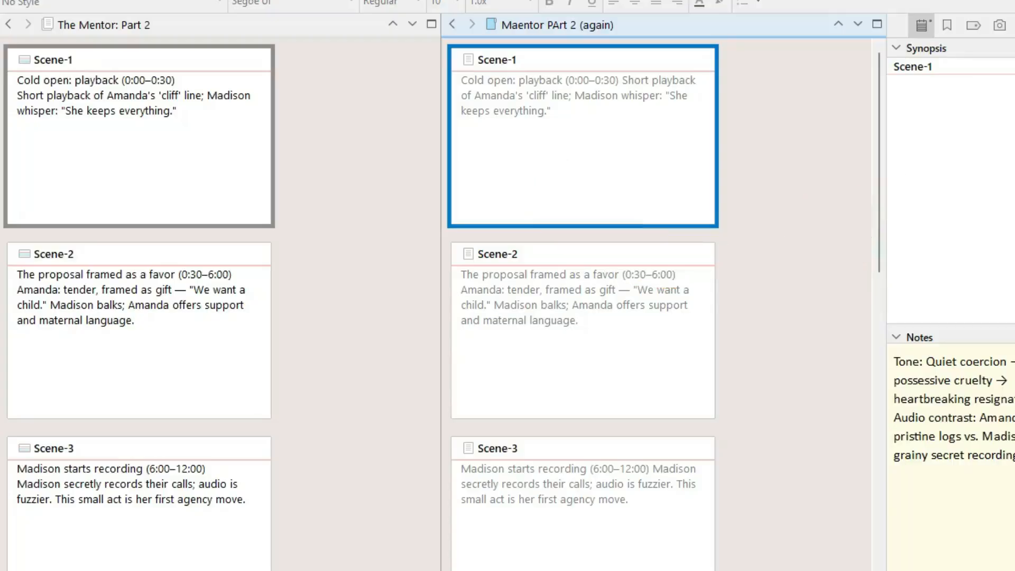
{"action": "scroll", "coordinate": [656, 301], "scroll_direction": "down", "scroll_amount": 10}
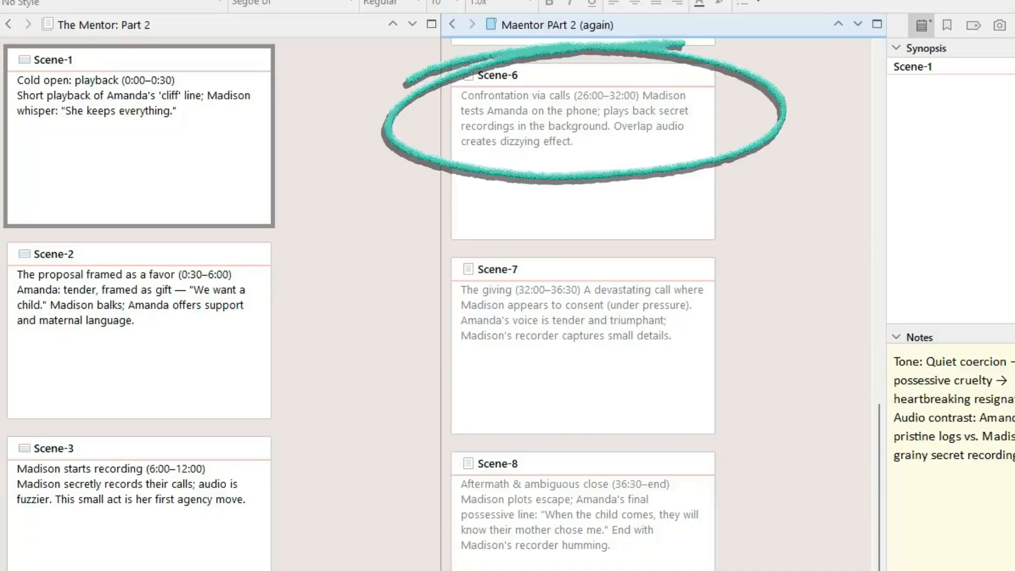
{"action": "scroll", "coordinate": [656, 301], "scroll_direction": "up", "scroll_amount": 10}
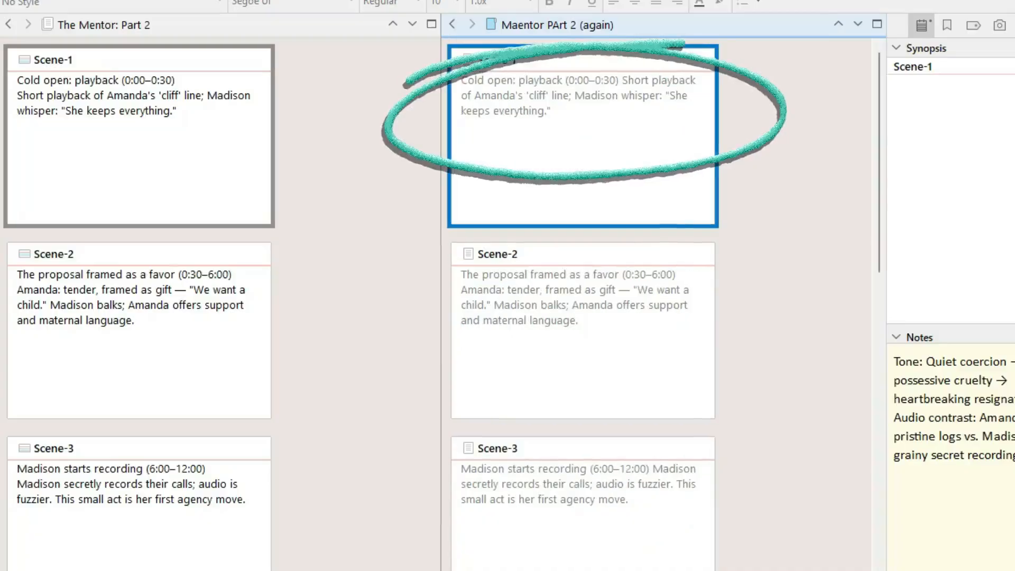
{"action": "left_click", "coordinate": [583, 365]}
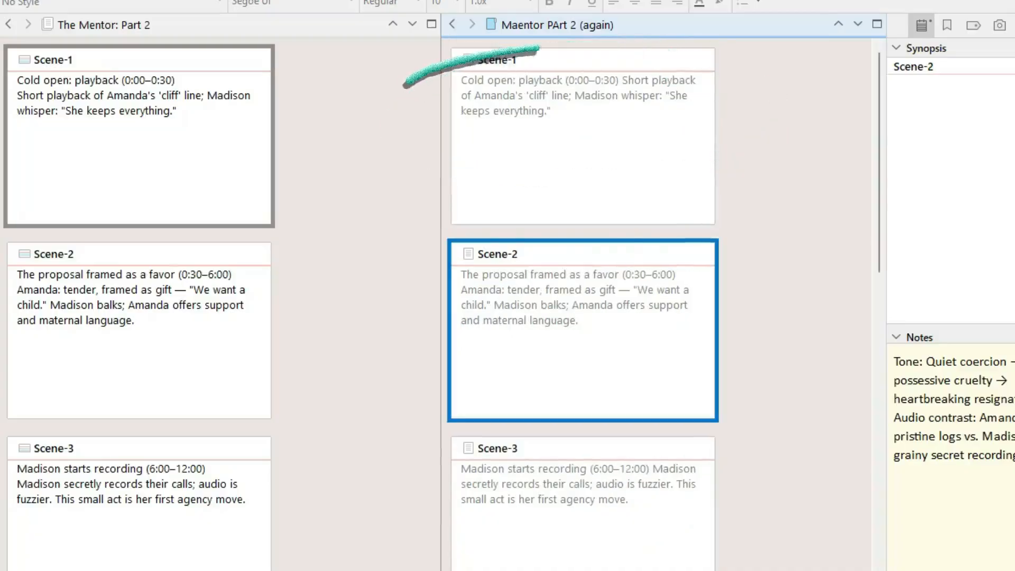
{"action": "left_click", "coordinate": [139, 365]}
{"action": "left_click", "coordinate": [139, 158]}
{"action": "left_click", "coordinate": [139, 508]}
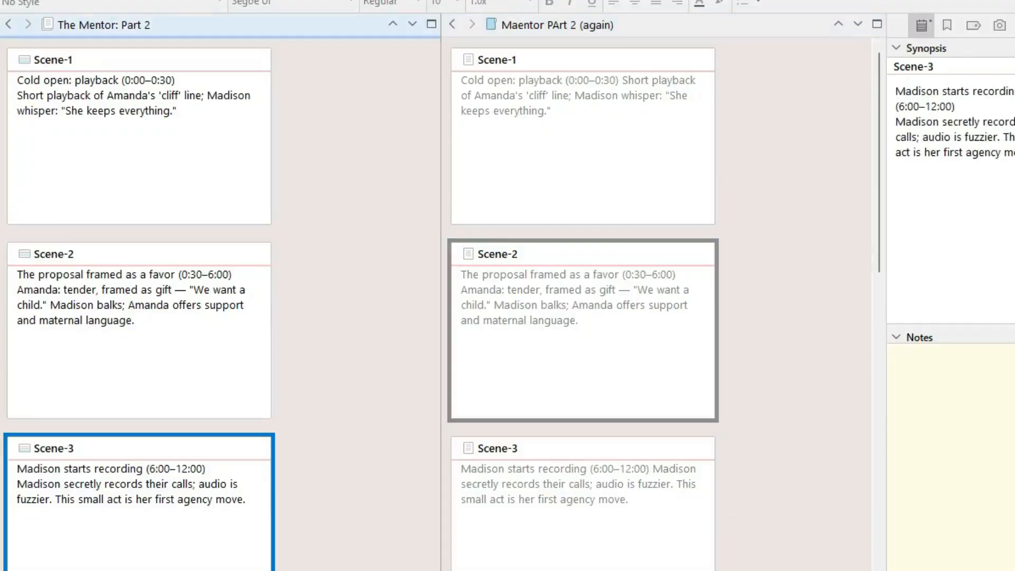
{"action": "left_click", "coordinate": [139, 159]}
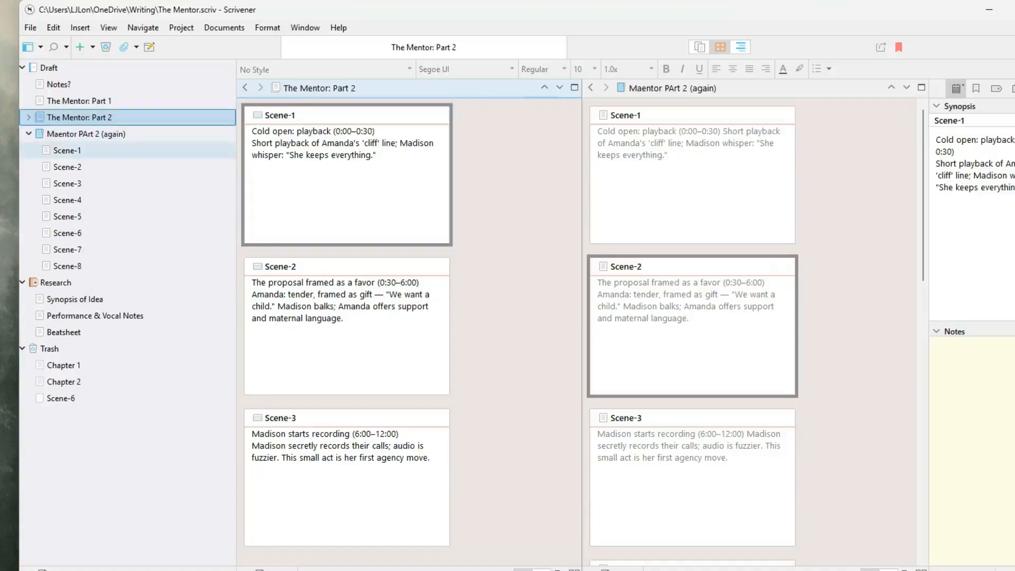
- Open Scene-1 of the Maentor PArt 2 (again) folder in the editor and place the cursor at the end of its text
{"action": "left_click", "coordinate": [67, 150]}
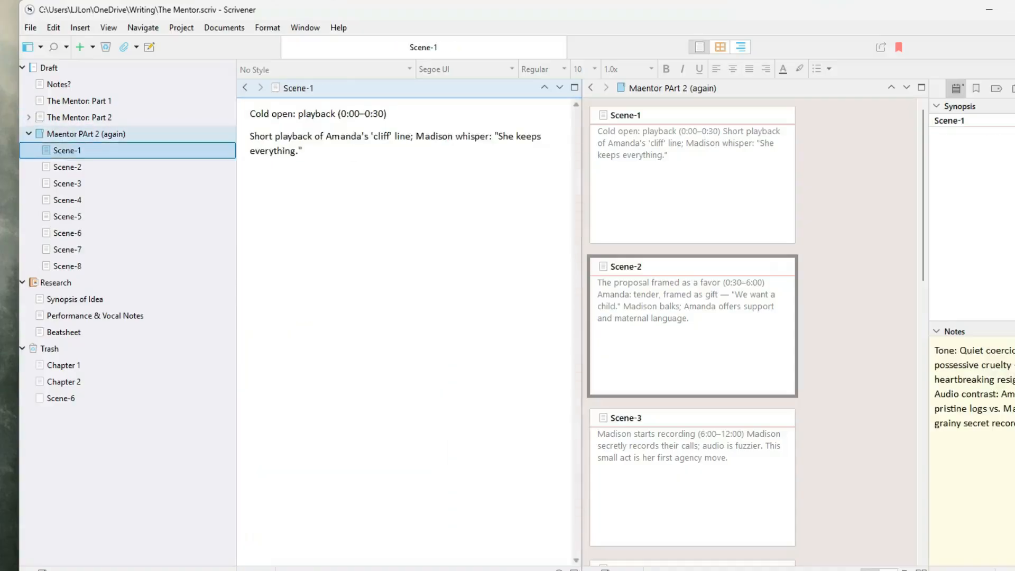
{"action": "left_click", "coordinate": [86, 134]}
{"action": "left_click", "coordinate": [67, 150]}
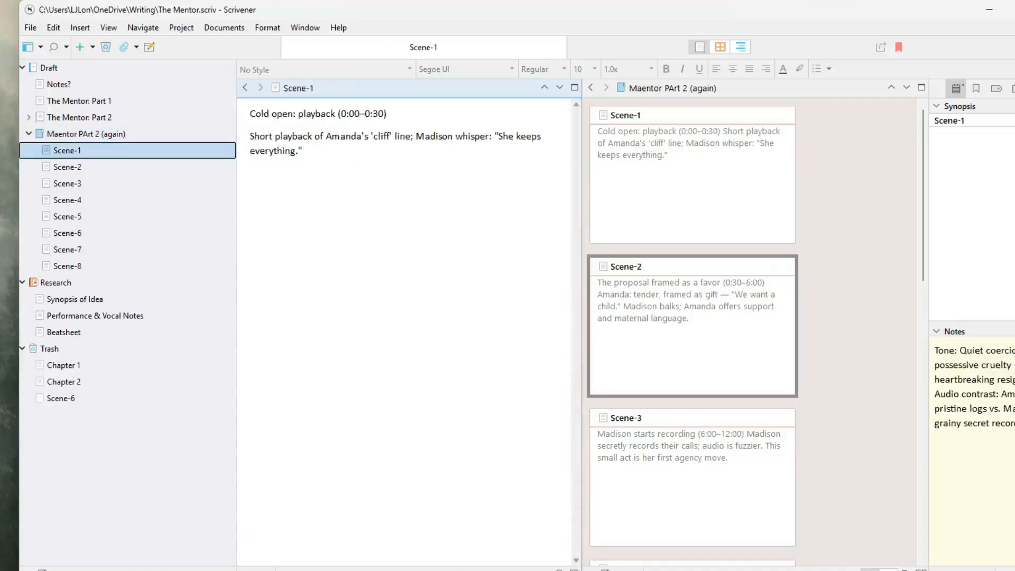
{"action": "left_click", "coordinate": [302, 151]}
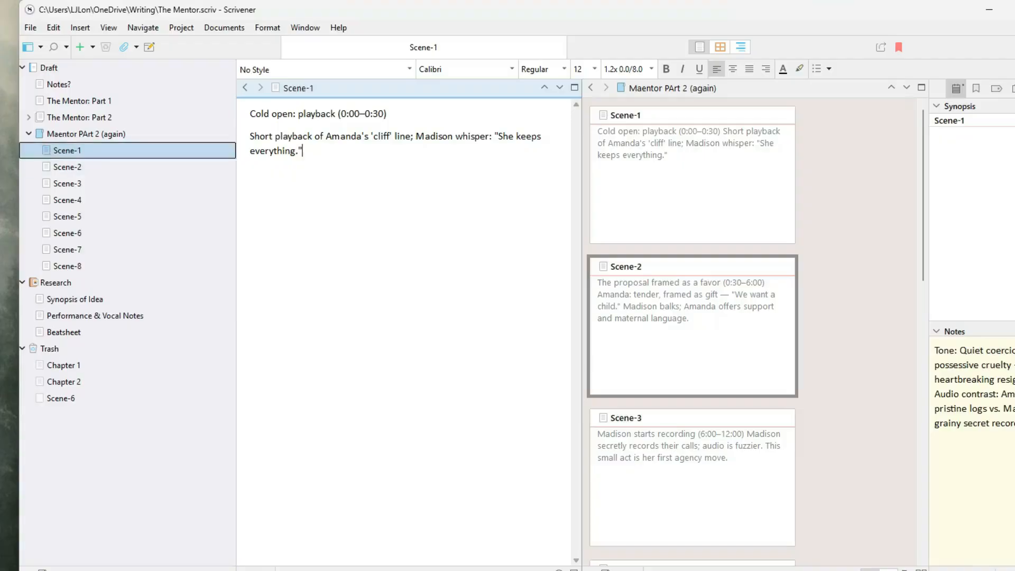
- Open Scene-1 through Scene-8 of Maentor PArt 2 (again) together in full-screen composition mode
{"action": "left_click", "coordinate": [67, 266], "text": "shift"}
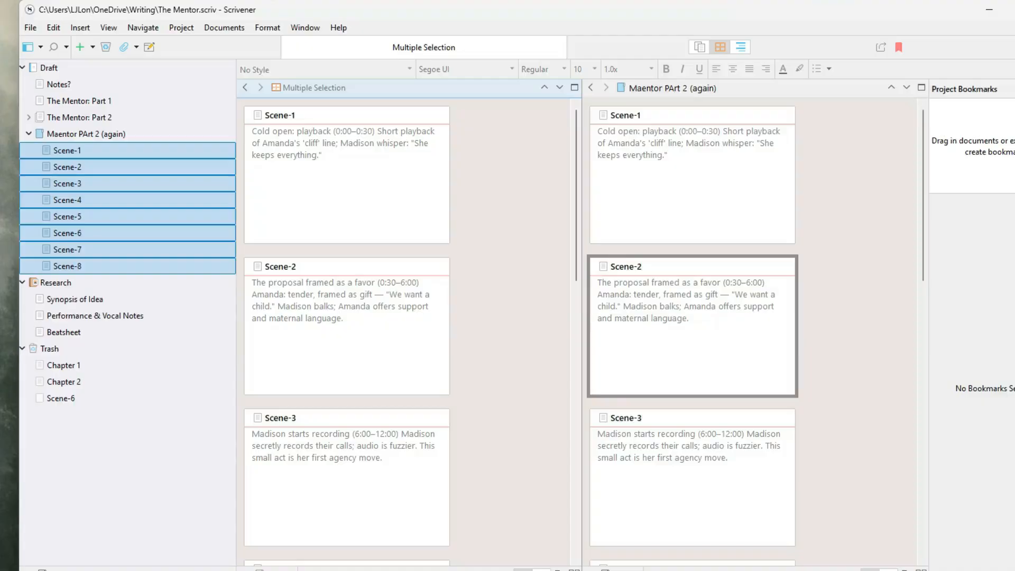
{"action": "key", "text": "F11"}
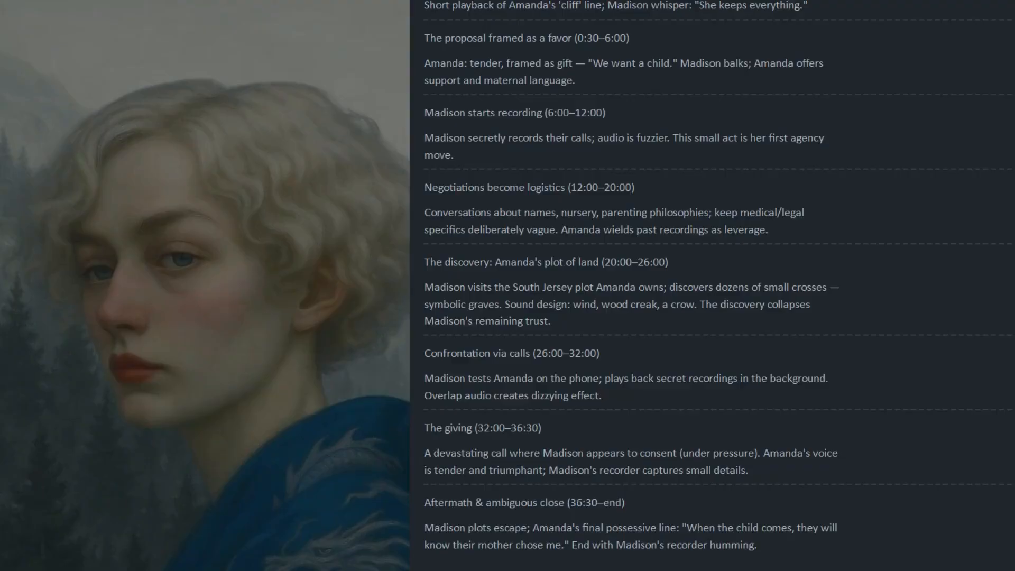
{"action": "scroll", "coordinate": [630, 285], "scroll_direction": "up", "scroll_amount": 2}
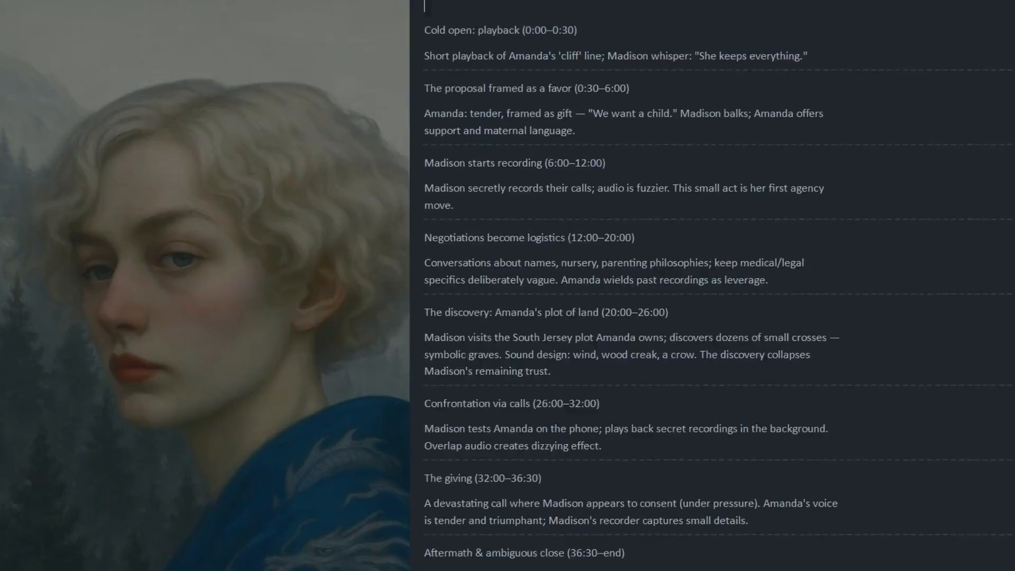
- Add the line "If I knew you were such a bitch, I never would have desposed of that body for you." above the cold open
{"action": "type", "text": "I would"}
{"action": "key", "text": "BackSpace"}
{"action": "key", "text": "BackSpace"}
{"action": "key", "text": "BackSpace"}
{"action": "key", "text": "BackSpace"}
{"action": "key", "text": "BackSpace"}
{"action": "key", "text": "BackSpace"}
{"action": "type", "text": "f I knew you were such a bitch, I "}
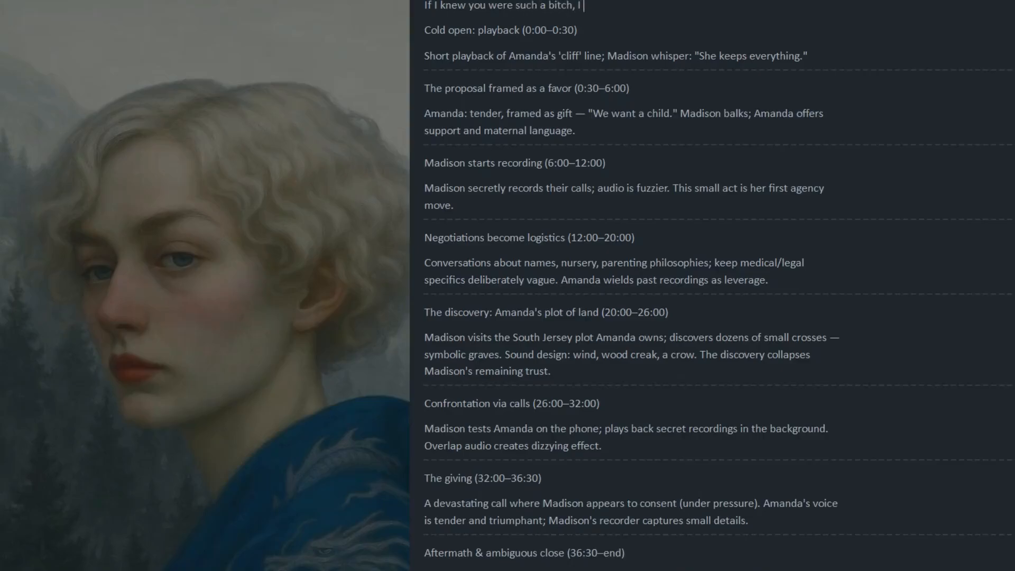
{"action": "type", "text": "never would have helped"}
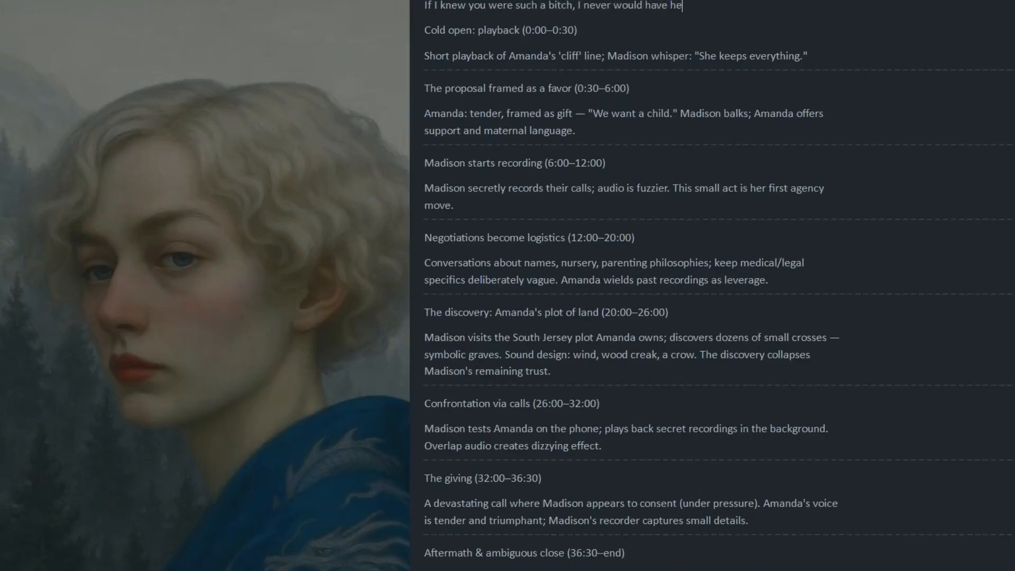
{"action": "key", "text": "BackSpace"}
{"action": "key", "text": "BackSpace"}
{"action": "key", "text": "BackSpace"}
{"action": "key", "text": "BackSpace"}
{"action": "key", "text": "BackSpace"}
{"action": "key", "text": "BackSpace"}
{"action": "type", "text": "desposed of that body for you."}
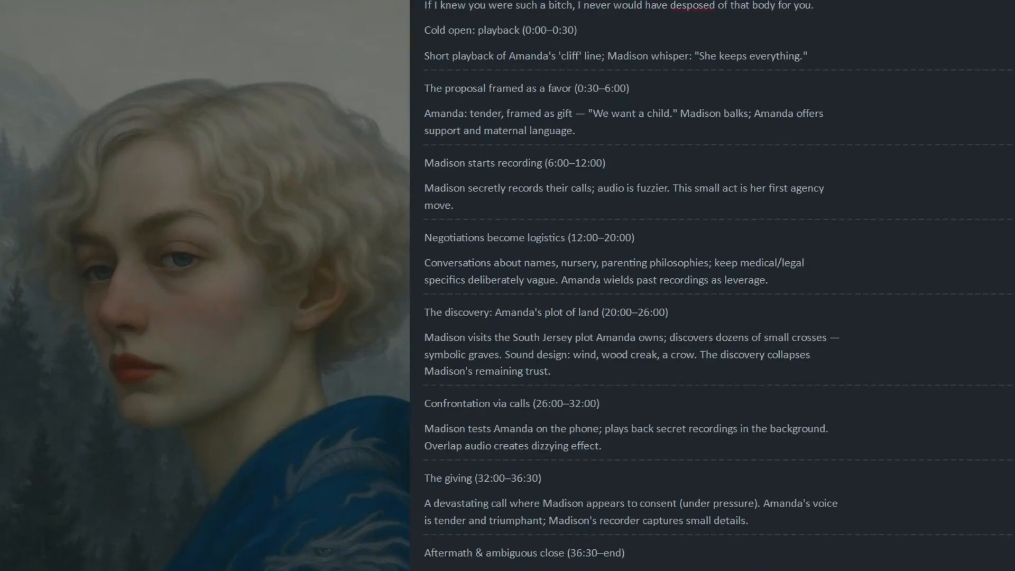
{"action": "key", "text": "Return"}
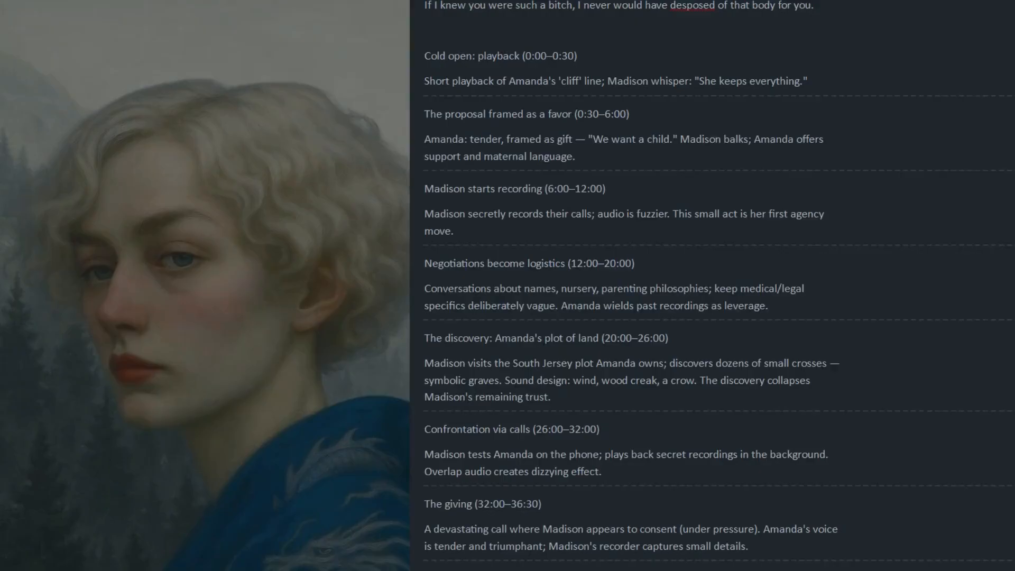
- Add "The end!" after a blank line below the final scene's text
{"action": "scroll", "coordinate": [712, 285], "scroll_direction": "down", "scroll_amount": 5}
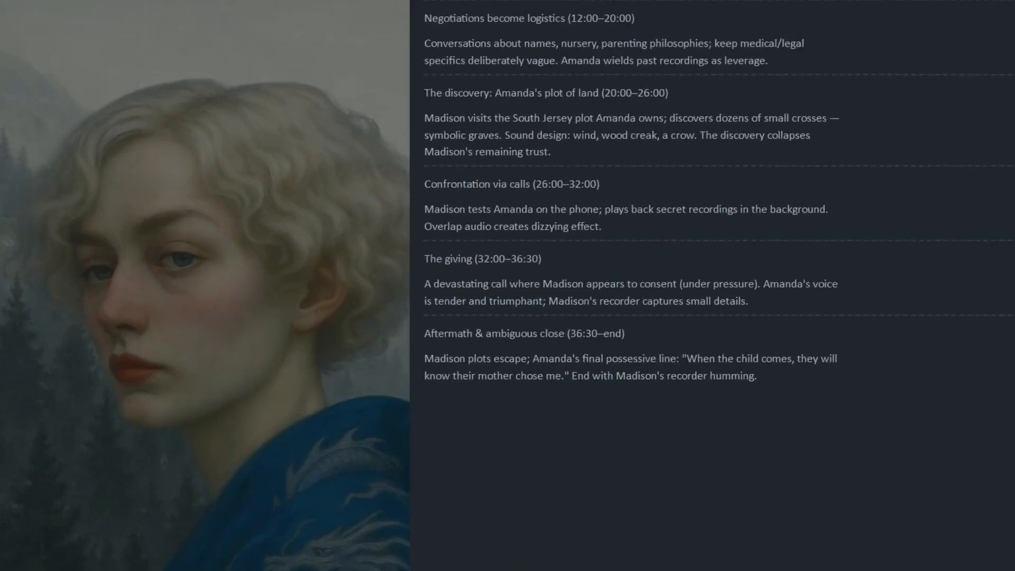
{"action": "key", "text": "Return"}
{"action": "key", "text": "Return"}
{"action": "type", "text": "The end"}
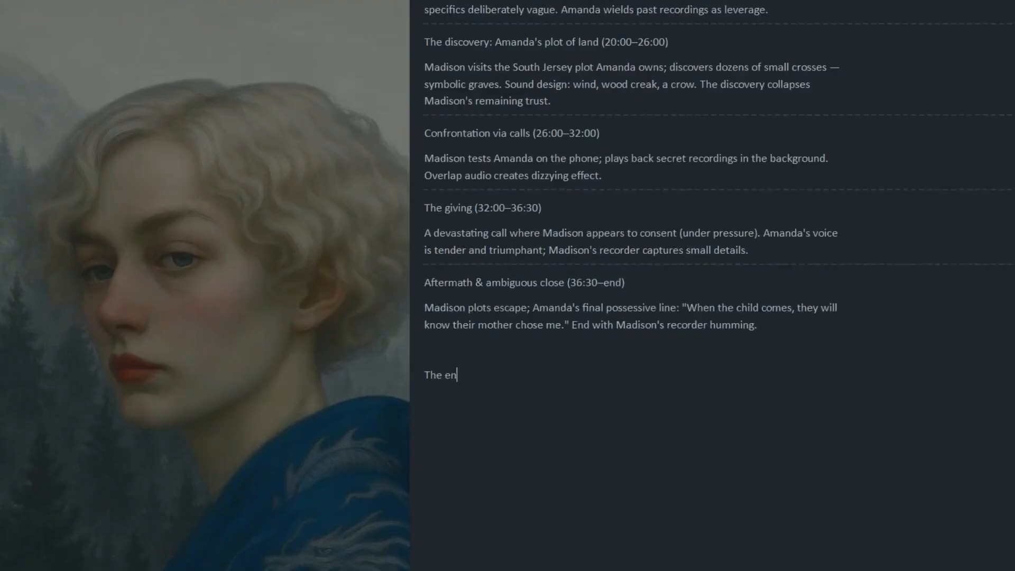
{"action": "type", "text": "!"}
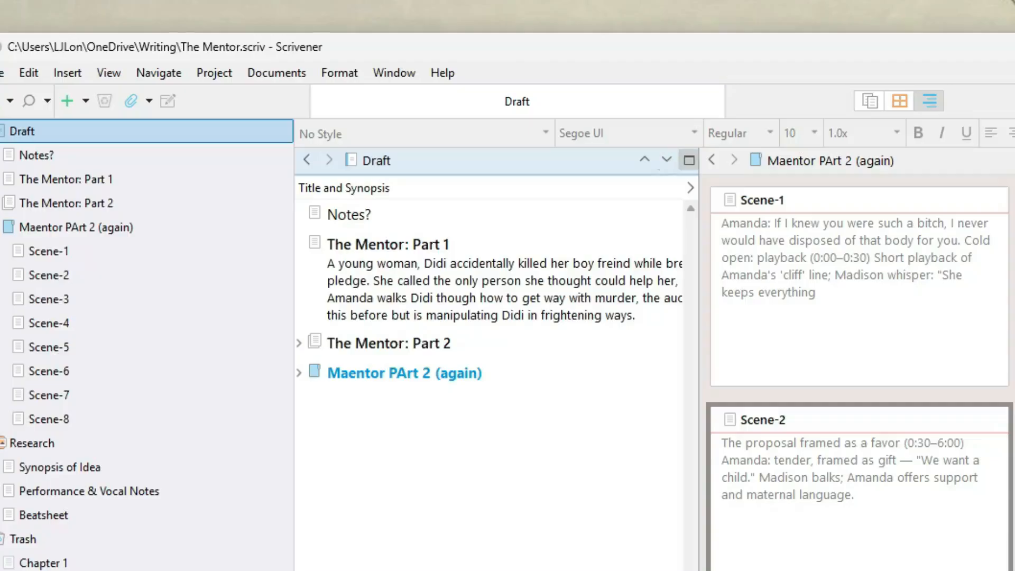
- Remove the editor split and open the Maentor PArt 2 (again) folder in the outliner
{"action": "left_click", "coordinate": [689, 161]}
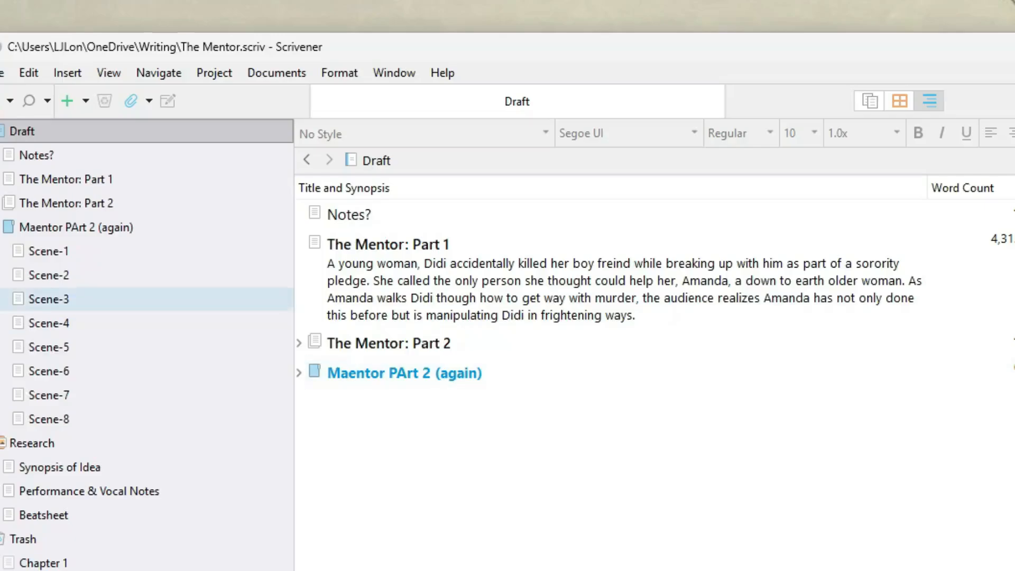
{"action": "left_click", "coordinate": [76, 227]}
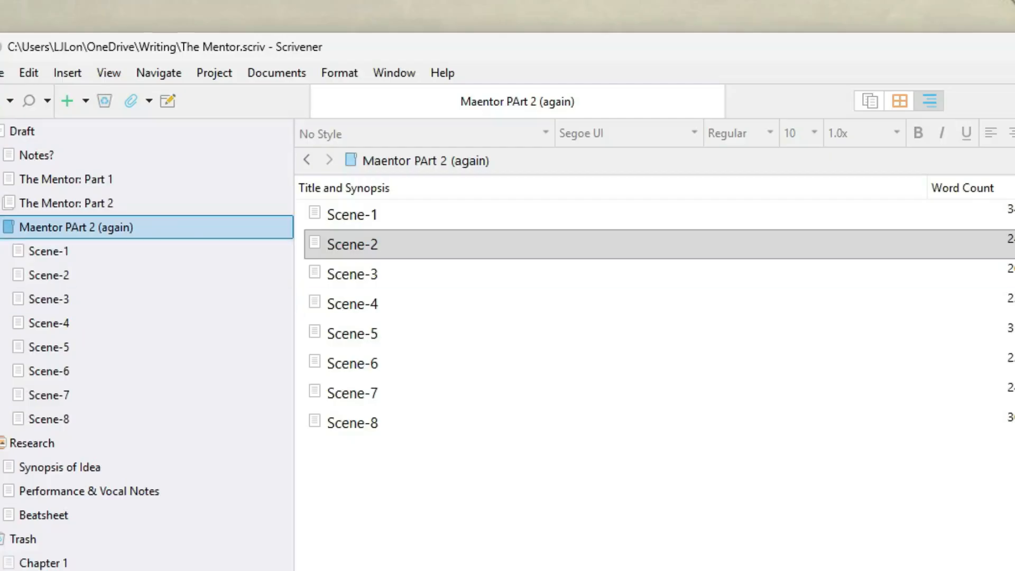
- Collapse Maentor PArt 2 (again), expand The Mentor: Part 2 and show its scenes in the outliner
{"action": "left_click", "coordinate": [0, 228]}
{"action": "left_click", "coordinate": [0, 204]}
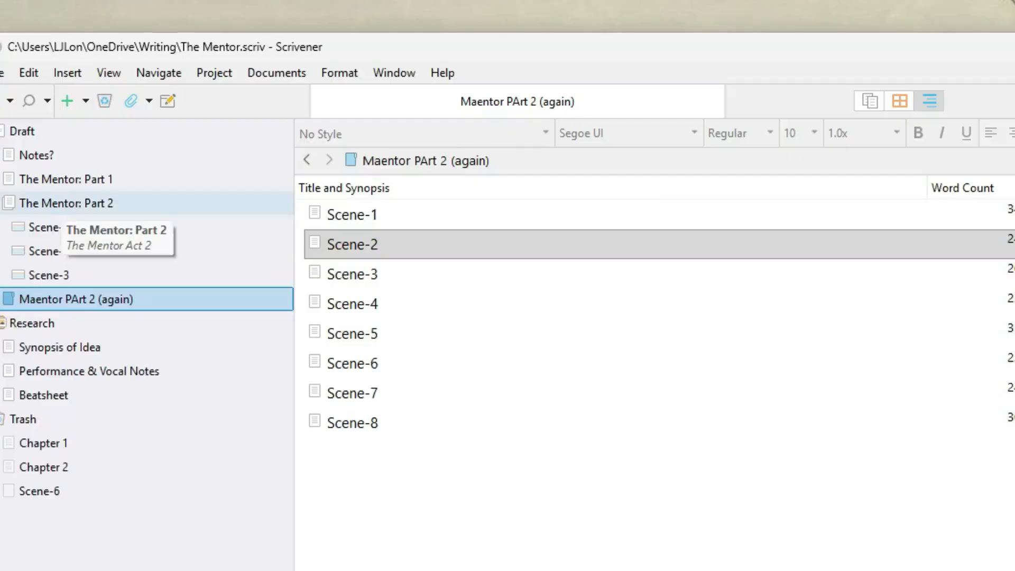
{"action": "left_click", "coordinate": [60, 204]}
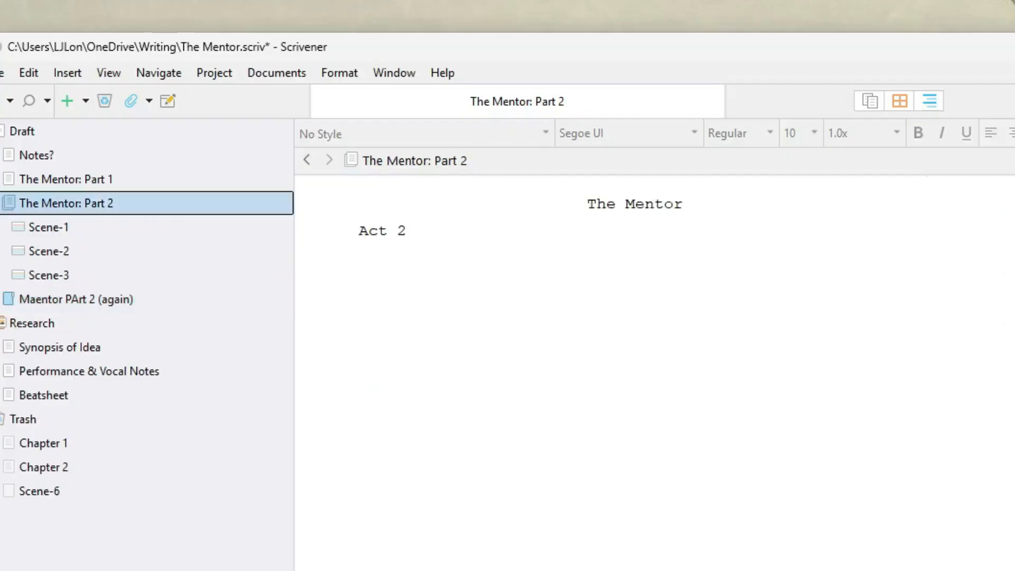
{"action": "left_click", "coordinate": [930, 100]}
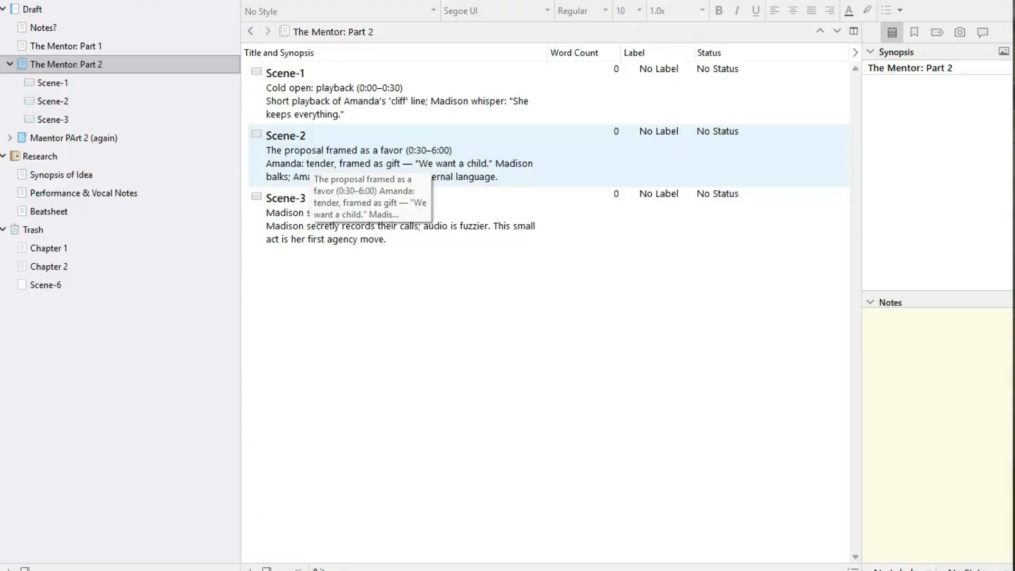
- Move Chapter 1 and Chapter 2 from the Trash into Maentor PArt 2 (again) and open that folder's outline
{"action": "left_click", "coordinate": [9, 138]}
{"action": "left_click", "coordinate": [9, 138]}
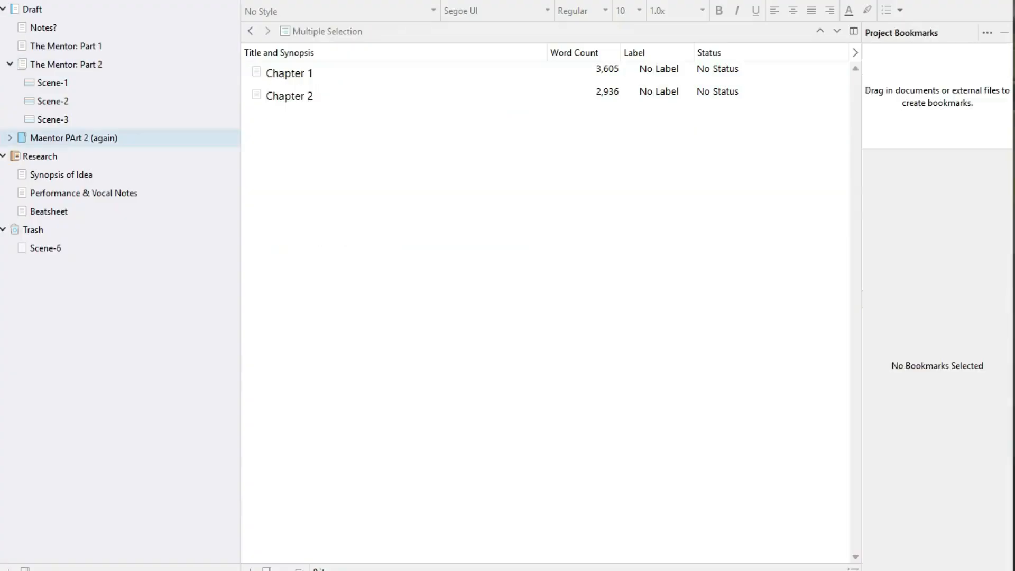
{"action": "left_click", "coordinate": [74, 138]}
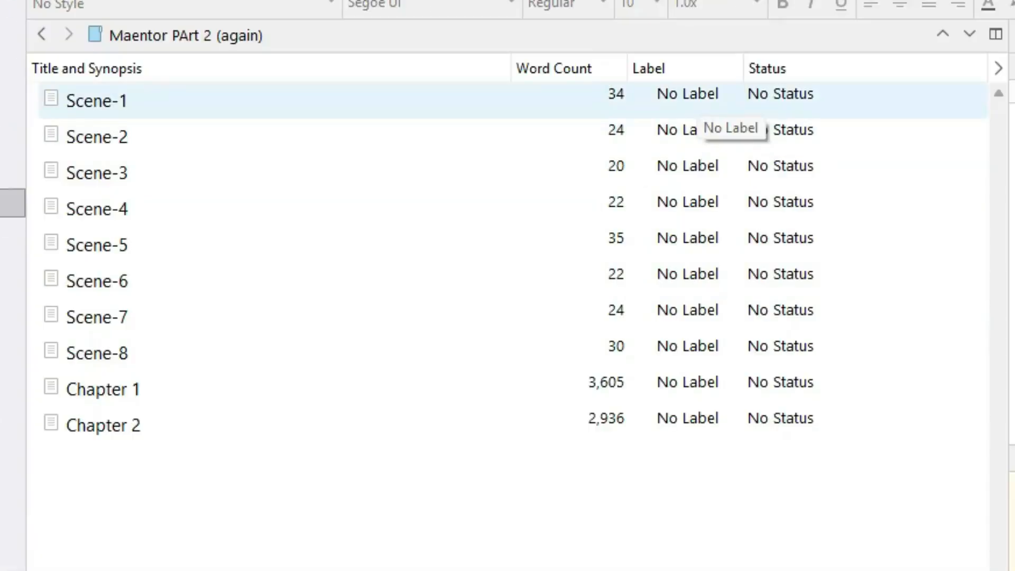
- View the label choices for Scene-1 and the project's label list settings, leaving them without changes
{"action": "left_click", "coordinate": [696, 101]}
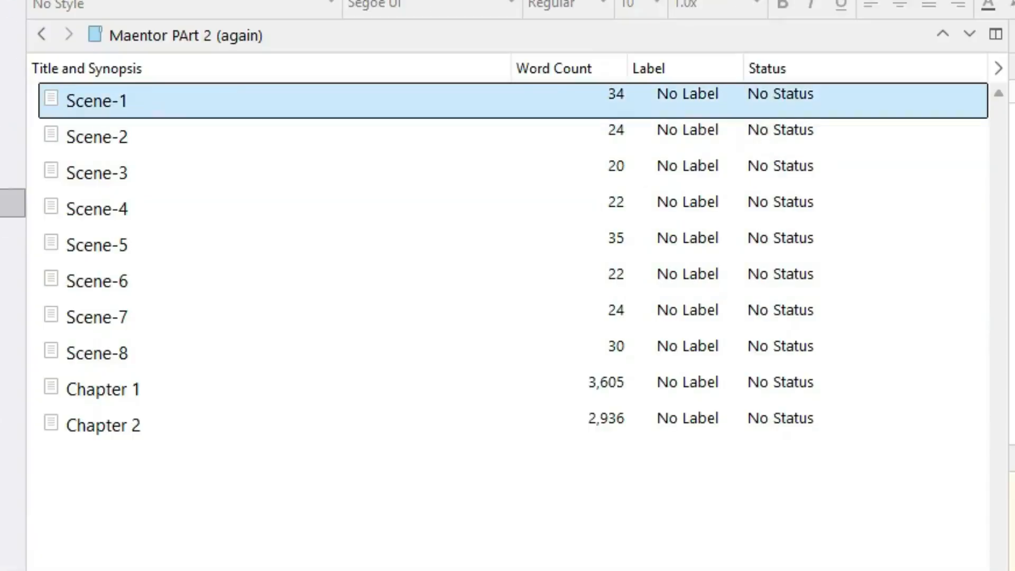
{"action": "left_click", "coordinate": [793, 99]}
{"action": "left_click", "coordinate": [694, 99]}
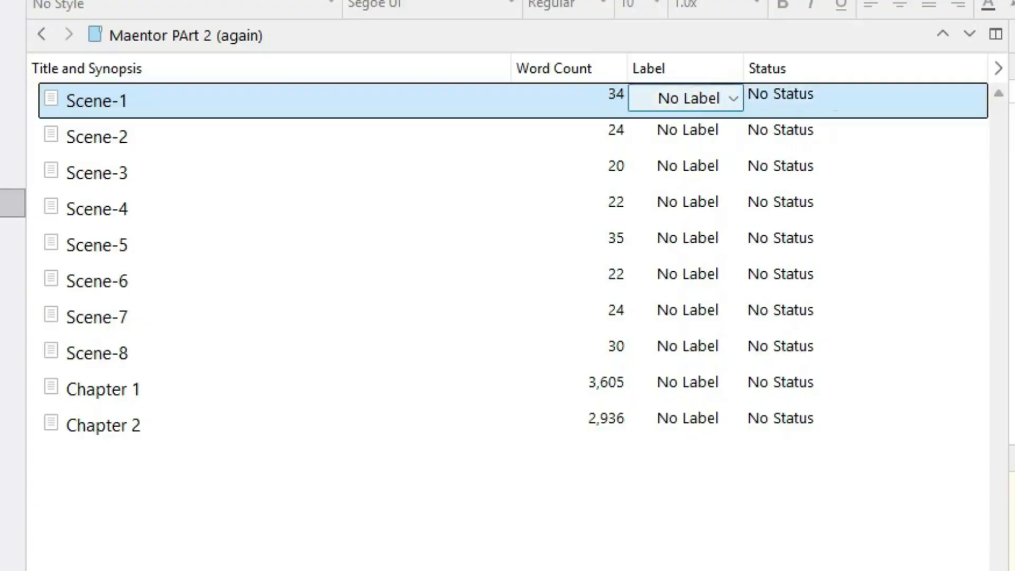
{"action": "left_click", "coordinate": [695, 99]}
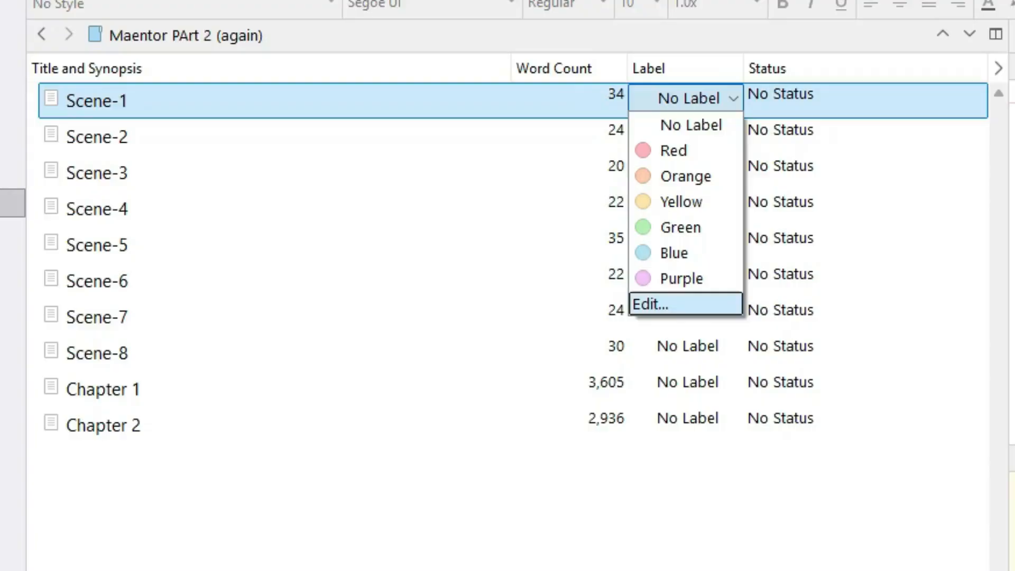
{"action": "key", "text": "Return"}
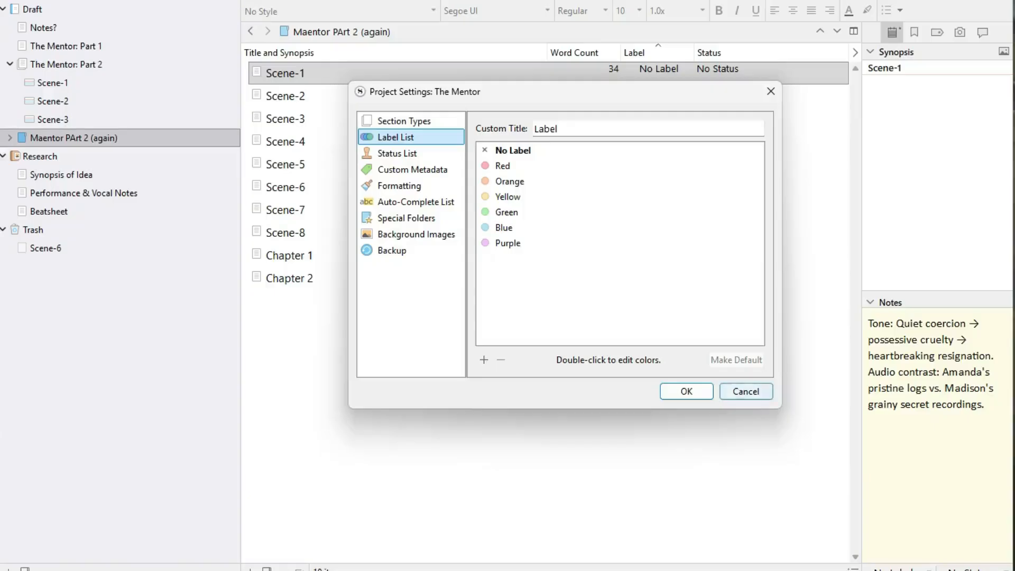
{"action": "left_click", "coordinate": [714, 482]}
- Review the status options available for Scene-1 in the outline
{"action": "left_click", "coordinate": [675, 37]}
{"action": "left_click", "coordinate": [771, 72]}
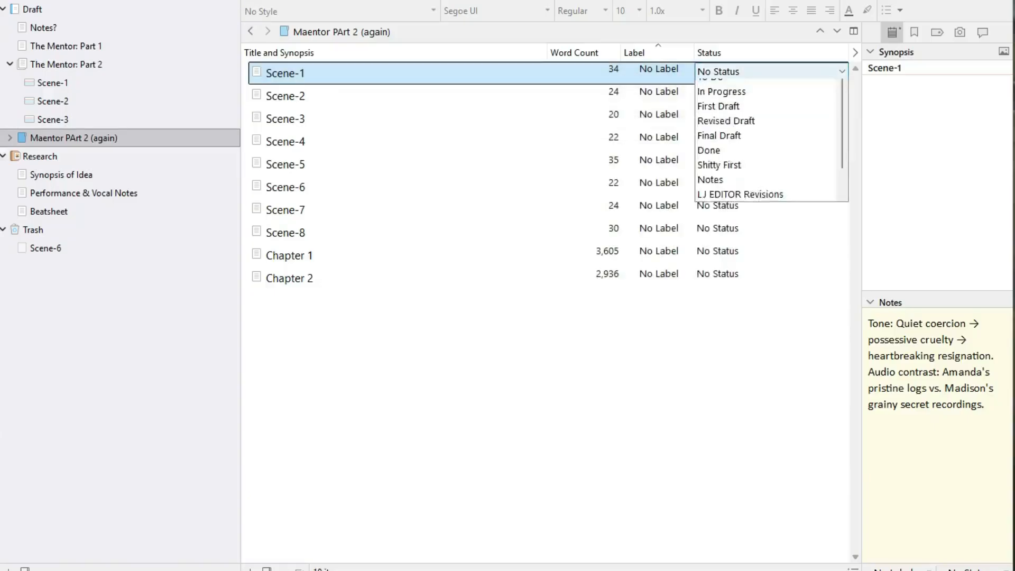
{"action": "key", "text": "Down"}
{"action": "key", "text": "Down"}
{"action": "key", "text": "Down"}
{"action": "key", "text": "Down"}
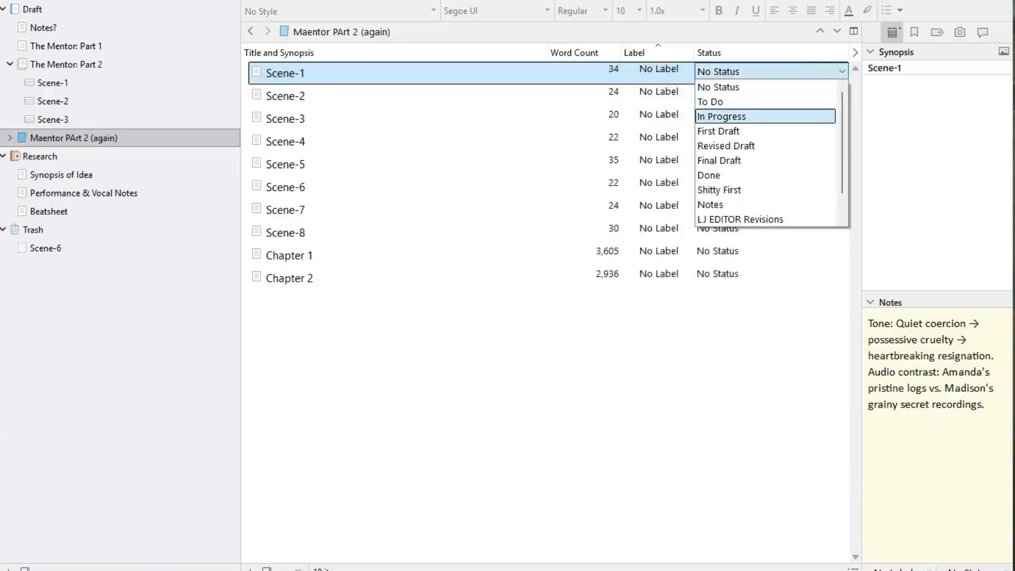
{"action": "key", "text": "Down"}
{"action": "key", "text": "Down"}
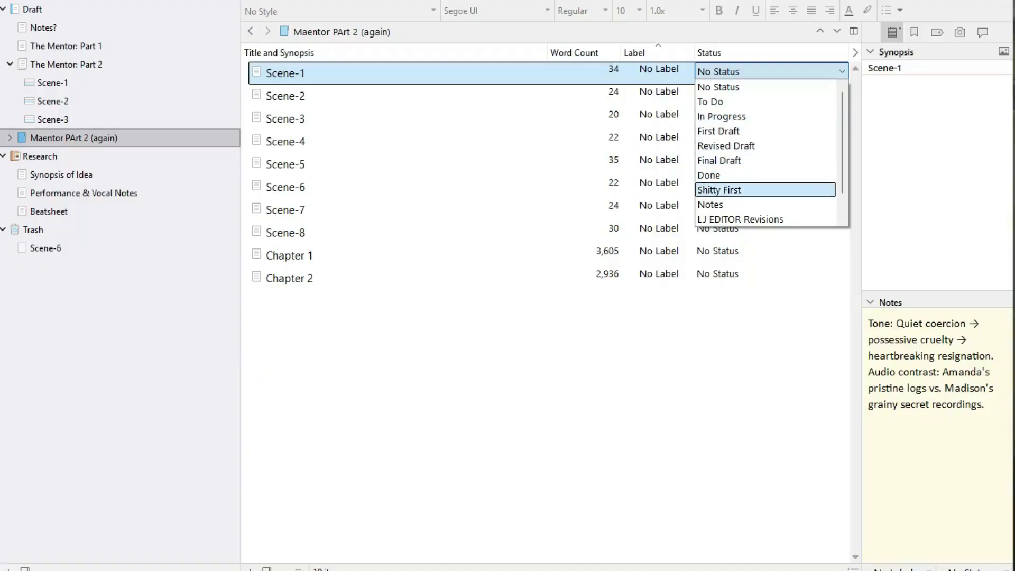
{"action": "key", "text": "Down"}
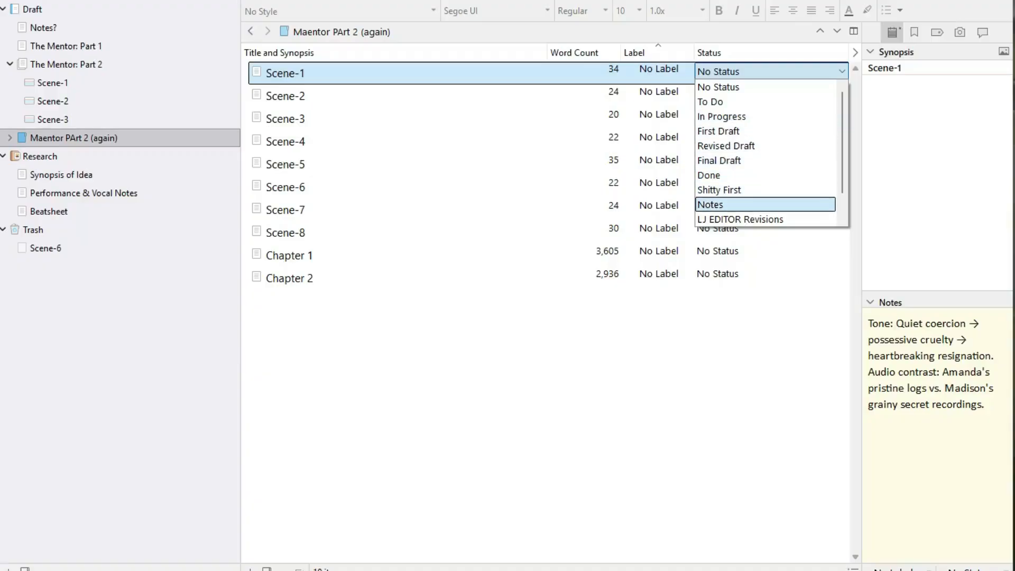
{"action": "key", "text": "Down"}
{"action": "key", "text": "Up"}
{"action": "key", "text": "Down"}
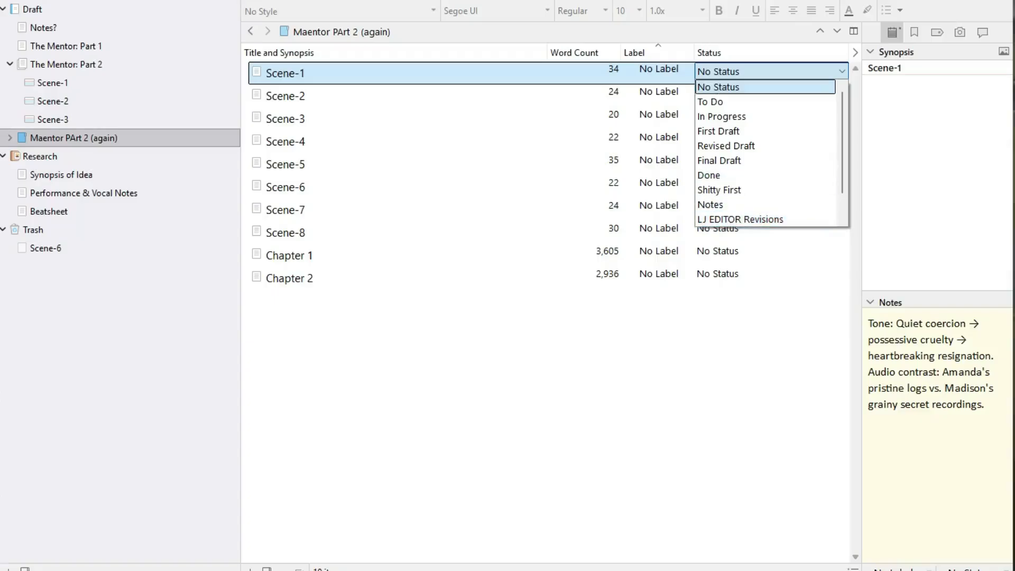
- Open the Red label's name for editing in the project's label list, and cancel the settings
{"action": "left_click", "coordinate": [659, 71]}
{"action": "left_click", "coordinate": [659, 71]}
{"action": "left_click", "coordinate": [637, 202]}
{"action": "double_click", "coordinate": [503, 166]}
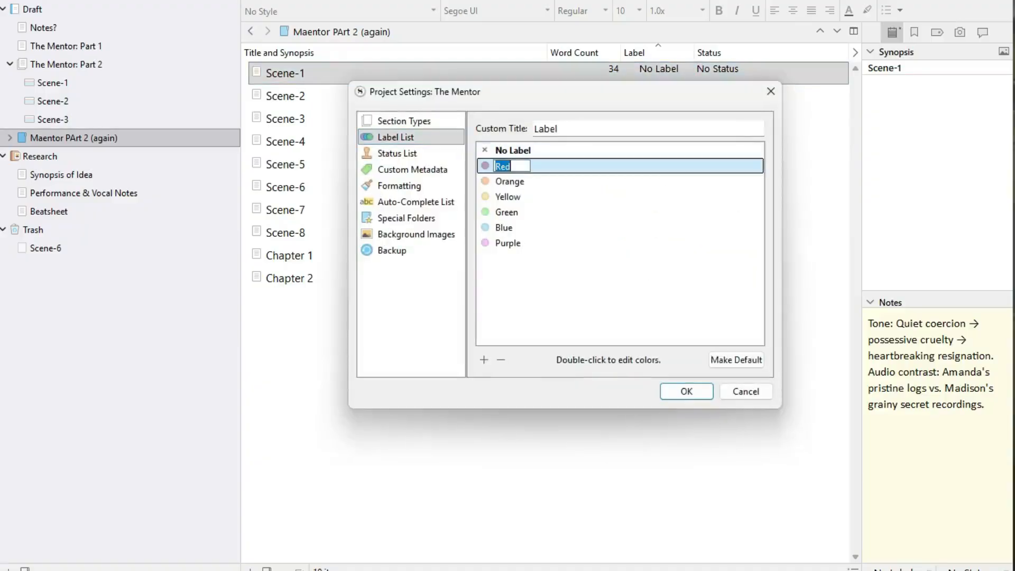
{"action": "left_click", "coordinate": [514, 166]}
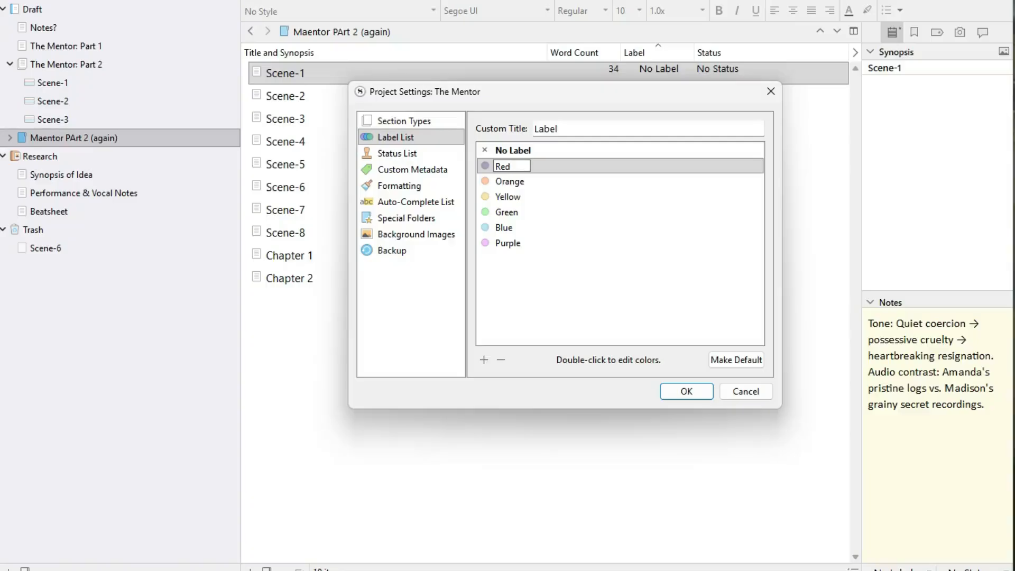
{"action": "left_click", "coordinate": [746, 391]}
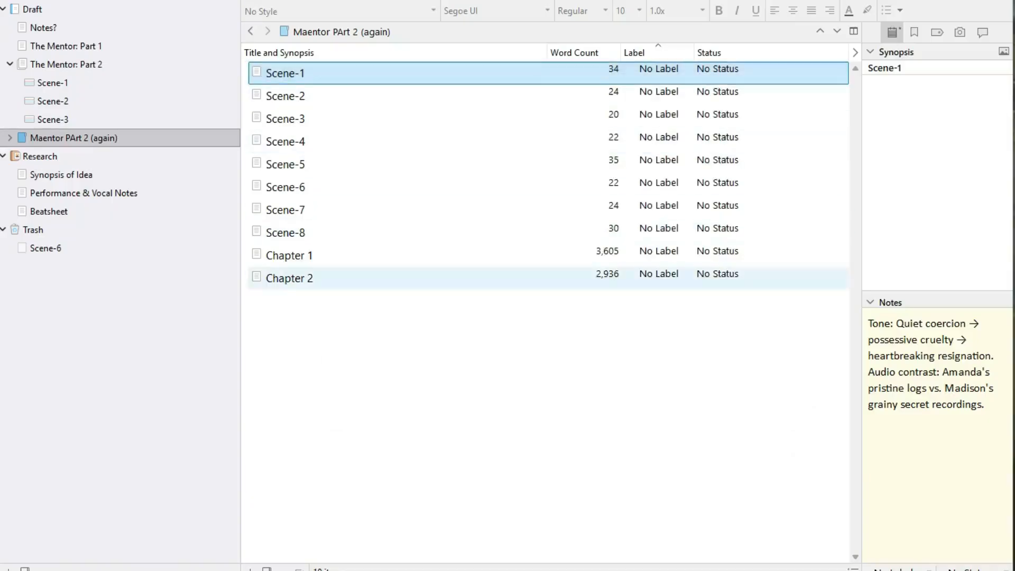
- Sort the outline by status and set the status of Chapter 1 and Chapter 2 to Notes
{"action": "left_click", "coordinate": [668, 278]}
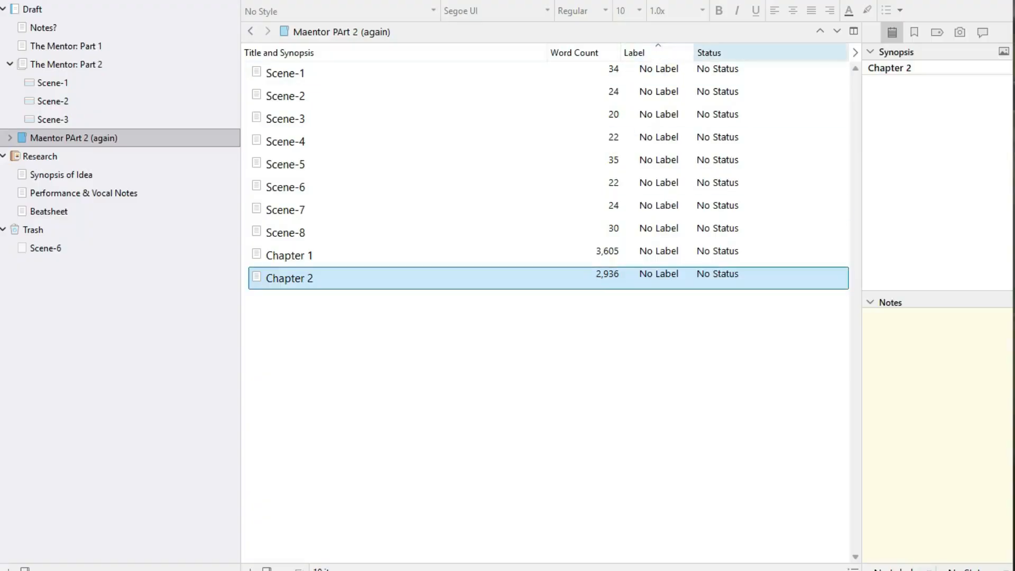
{"action": "left_click", "coordinate": [726, 52]}
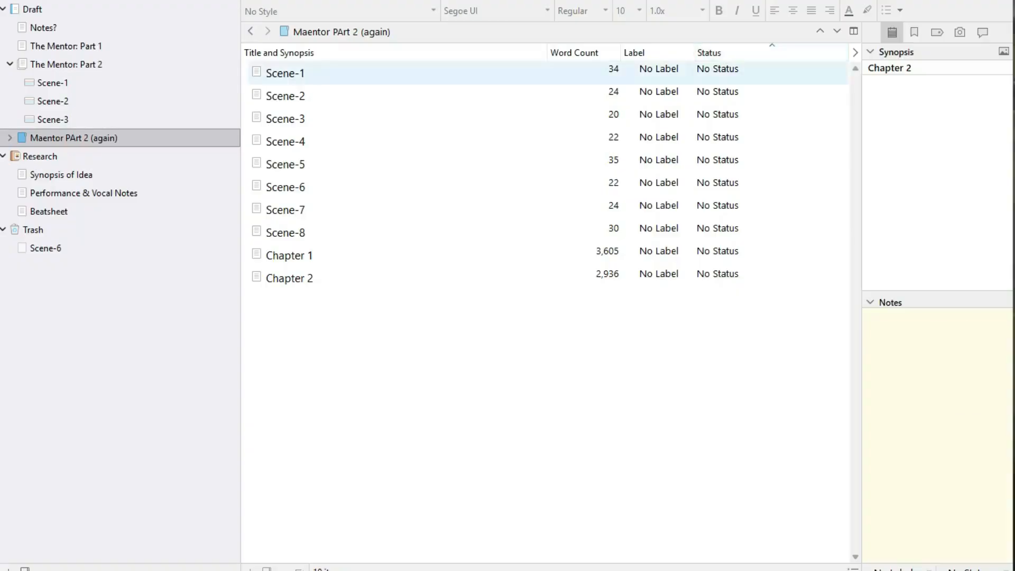
{"action": "left_click_drag", "start_coordinate": [736, 255], "coordinate": [735, 278]}
{"action": "right_click", "coordinate": [750, 257]}
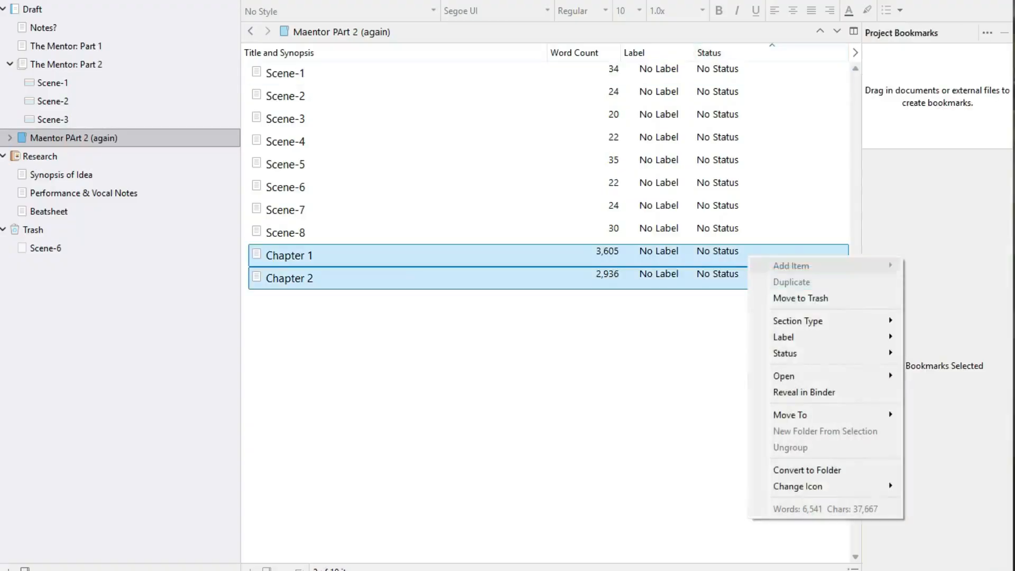
{"action": "mouse_move", "coordinate": [826, 353]}
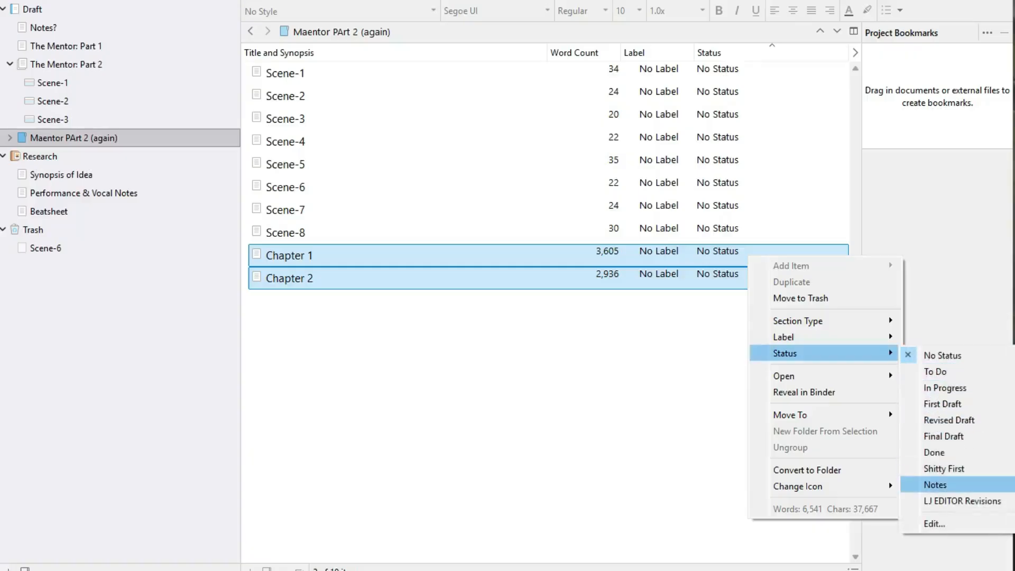
{"action": "left_click", "coordinate": [939, 485]}
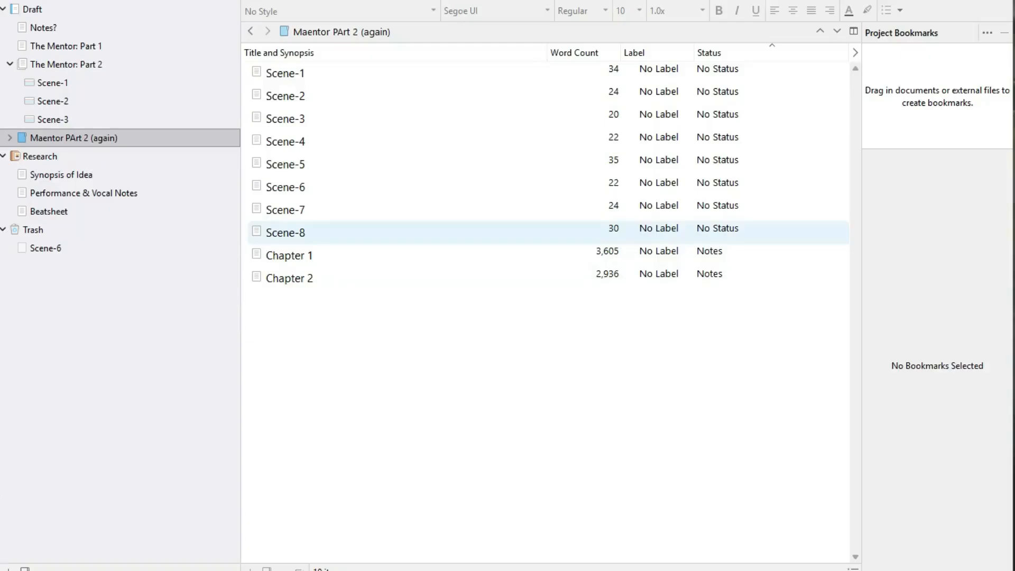
- Set the status of Scene-1 through Scene-8 to To Do, and clear the outline's sorting by status
{"action": "left_click", "coordinate": [751, 233]}
{"action": "left_click", "coordinate": [751, 73], "text": "ctrl"}
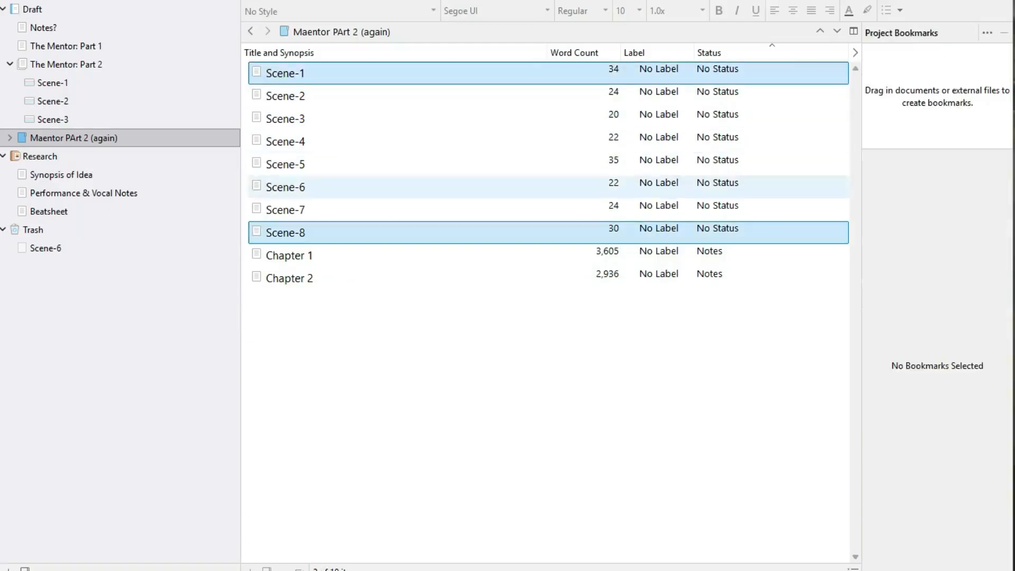
{"action": "left_click", "coordinate": [751, 210], "text": "ctrl"}
{"action": "left_click", "coordinate": [751, 187], "text": "ctrl"}
{"action": "left_click", "coordinate": [751, 142], "text": "ctrl"}
{"action": "left_click", "coordinate": [751, 119], "text": "ctrl"}
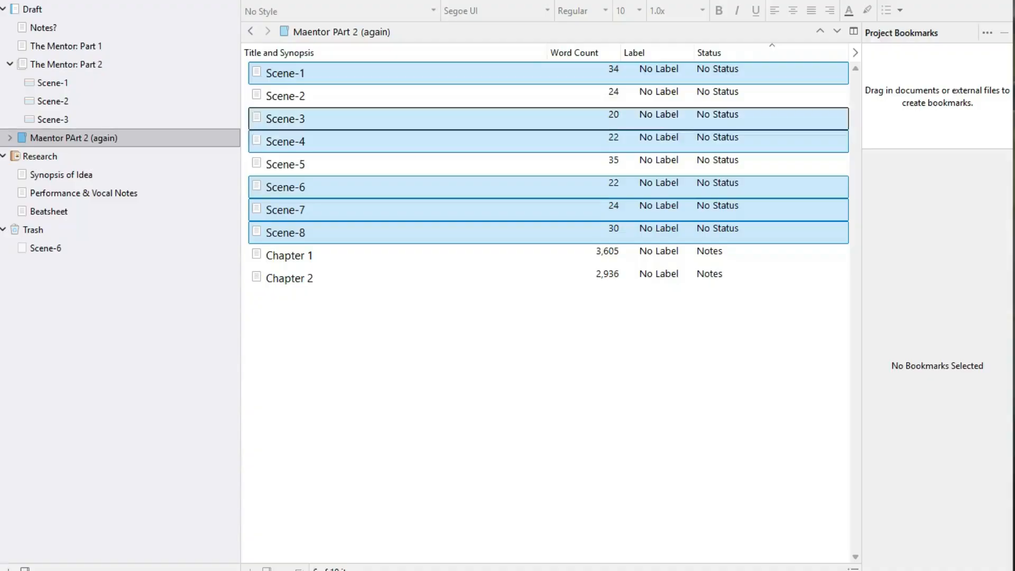
{"action": "left_click", "coordinate": [751, 96], "text": "ctrl"}
{"action": "left_click", "coordinate": [751, 165], "text": "ctrl"}
{"action": "right_click", "coordinate": [751, 141]}
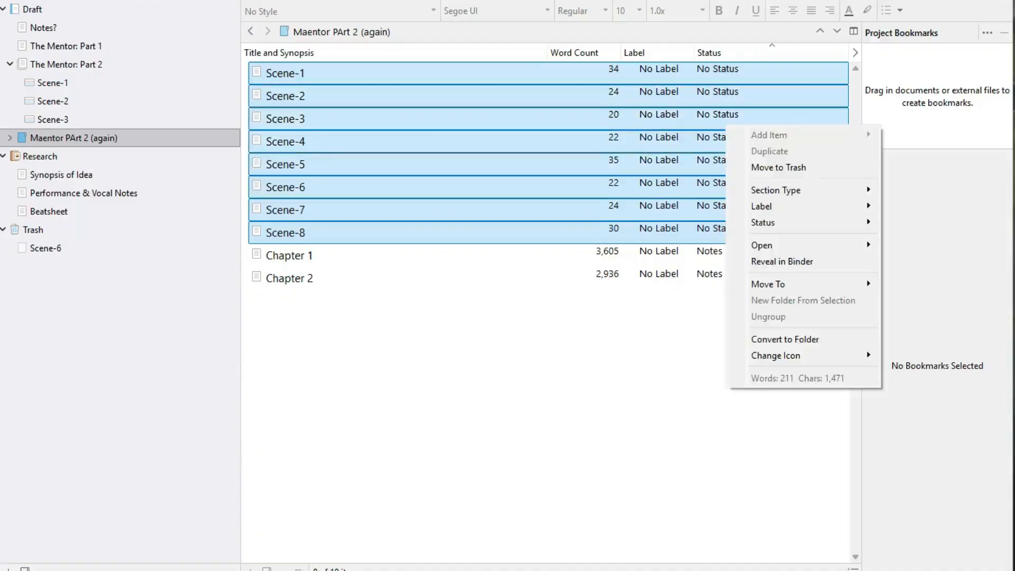
{"action": "mouse_move", "coordinate": [764, 222]}
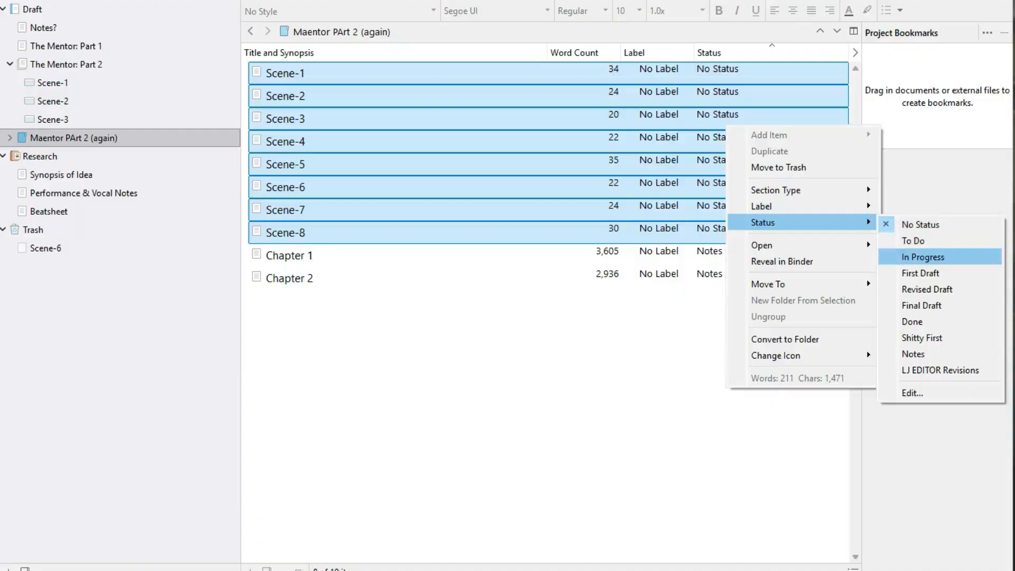
{"action": "left_click", "coordinate": [913, 240]}
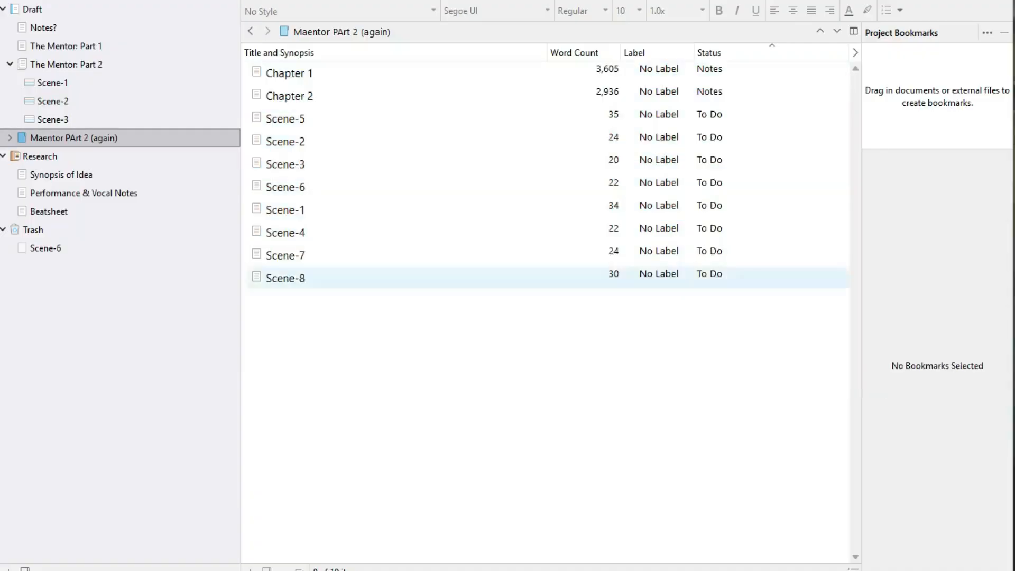
{"action": "left_click", "coordinate": [730, 53]}
{"action": "left_click", "coordinate": [730, 53]}
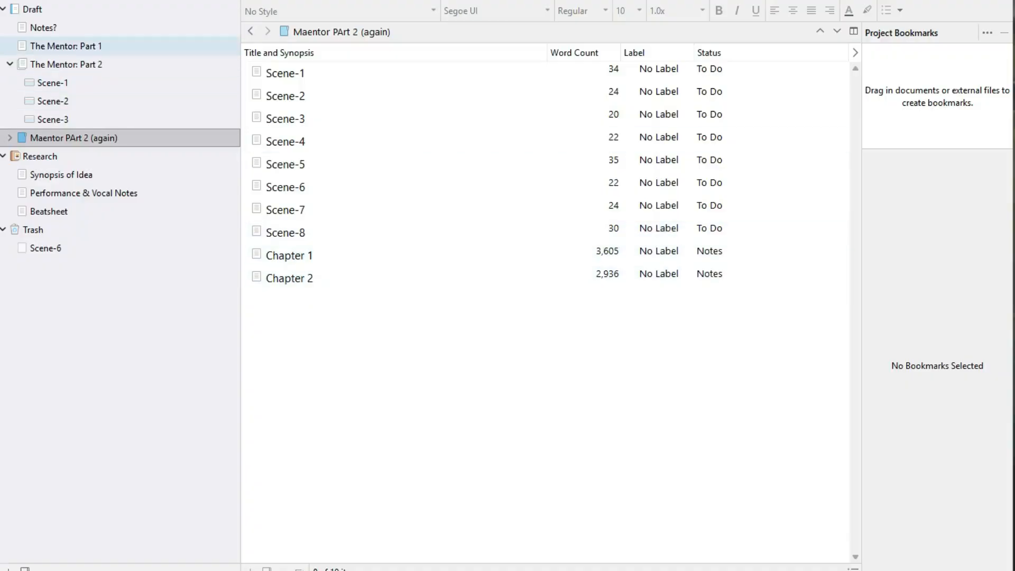
- Move Scene-1, Scene-2 and Scene-3 from The Mentor: Part 2 to the beginning of the Maentor PArt 2 (again) folder
{"action": "left_click", "coordinate": [67, 46]}
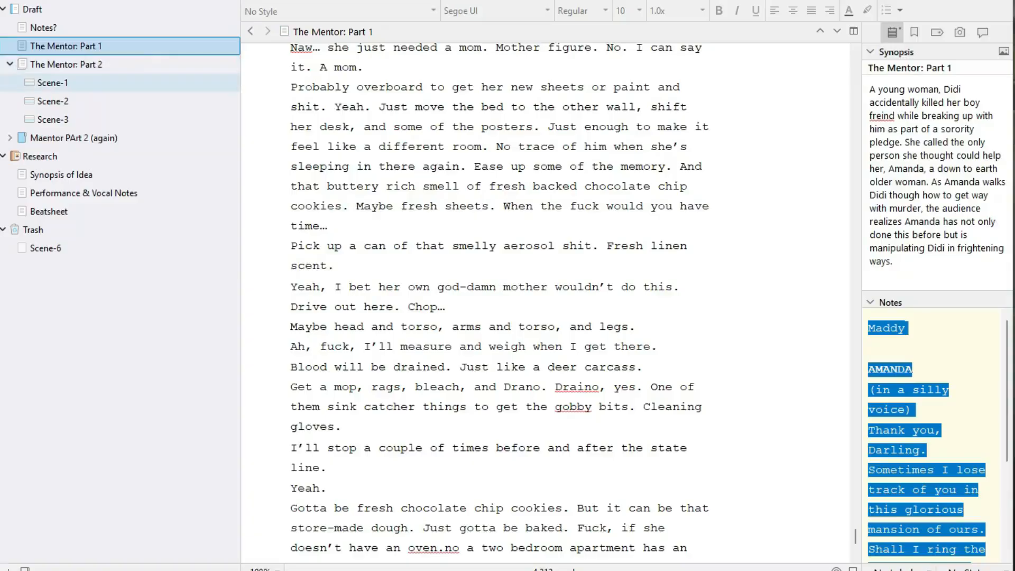
{"action": "left_click", "coordinate": [52, 82]}
{"action": "left_click", "coordinate": [53, 120], "text": "shift"}
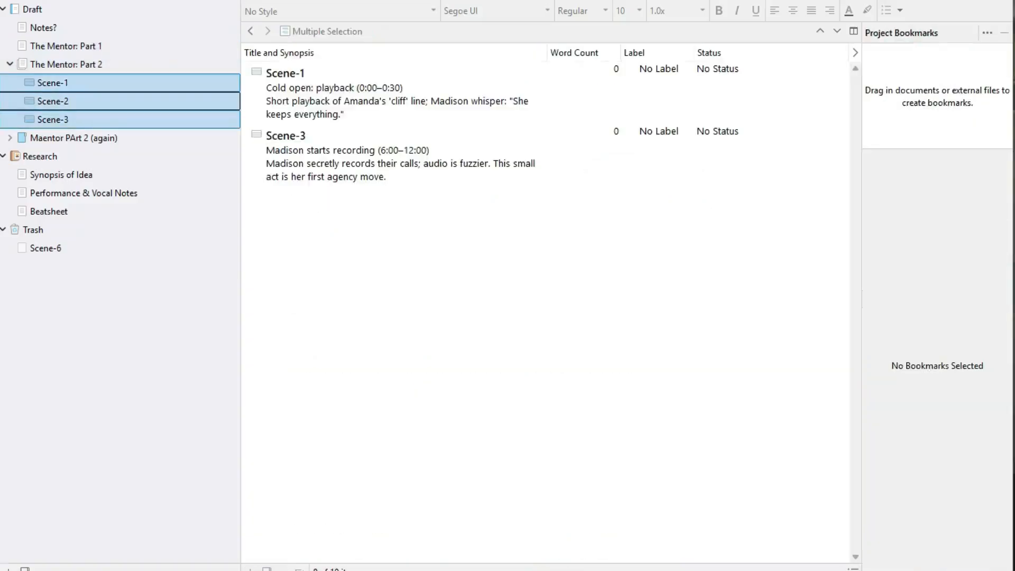
{"action": "left_click_drag", "start_coordinate": [30, 86], "coordinate": [105, 144]}
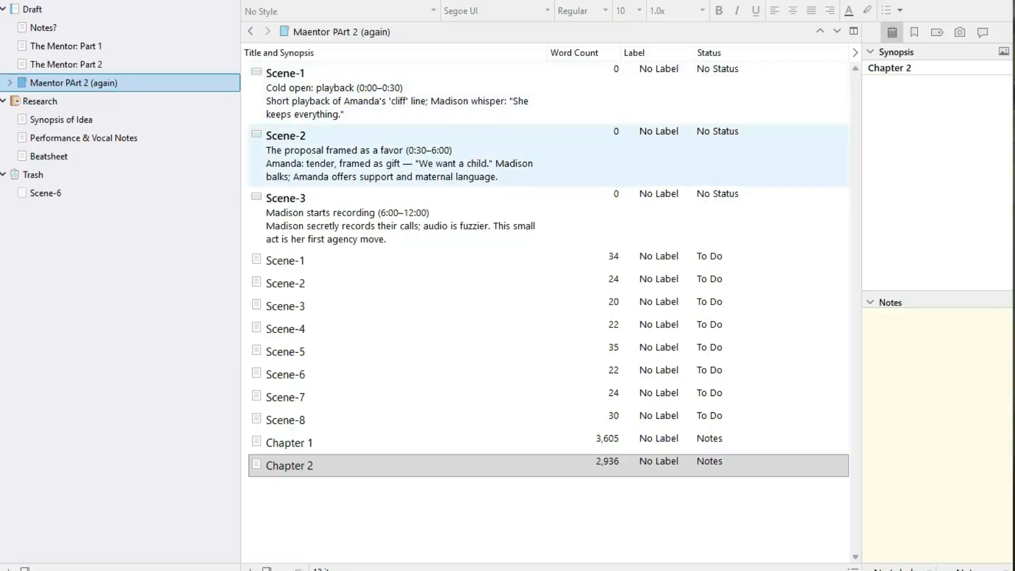
- Move the duplicate Scene-1, Scene-2 and Scene-3 documents without synopses to the Trash
{"action": "left_click", "coordinate": [285, 261]}
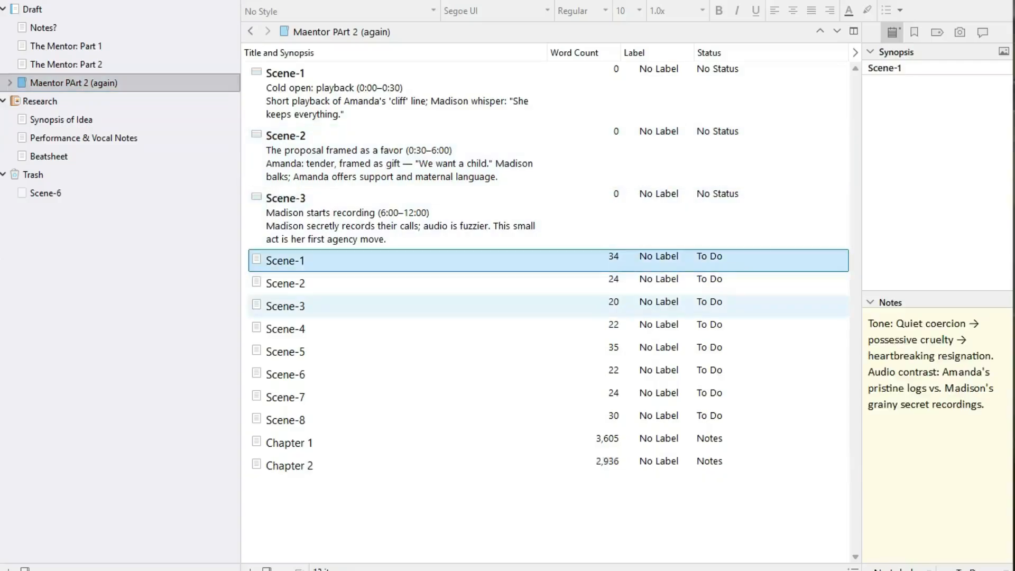
{"action": "left_click", "coordinate": [285, 306], "text": "shift"}
{"action": "left_click_drag", "start_coordinate": [302, 264], "coordinate": [84, 176]}
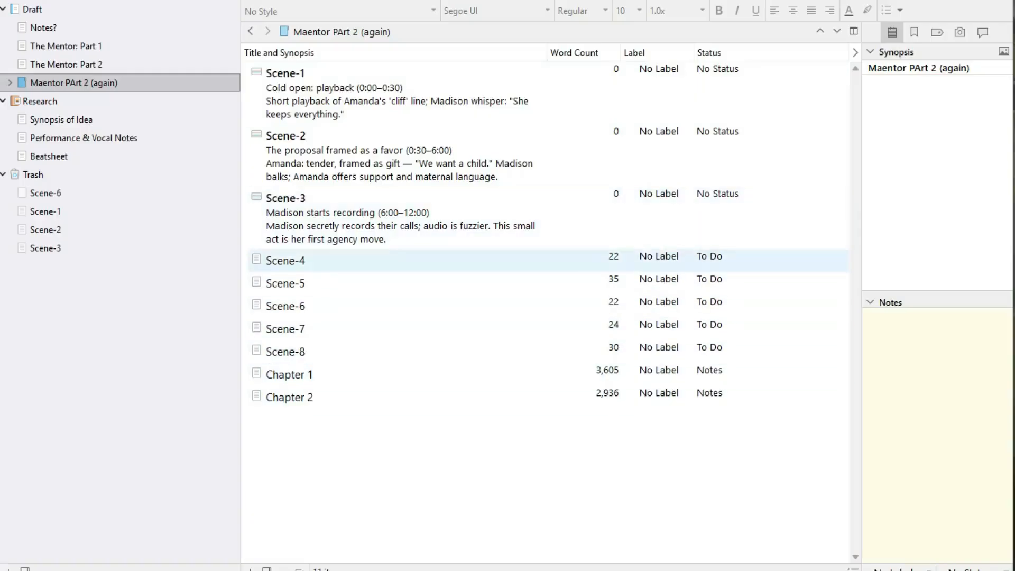
- Assign the Yellow label to the Scene-1, Scene-2 and Scene-3 cards in the outline
{"action": "left_click", "coordinate": [721, 84]}
{"action": "left_click", "coordinate": [740, 217], "text": "ctrl"}
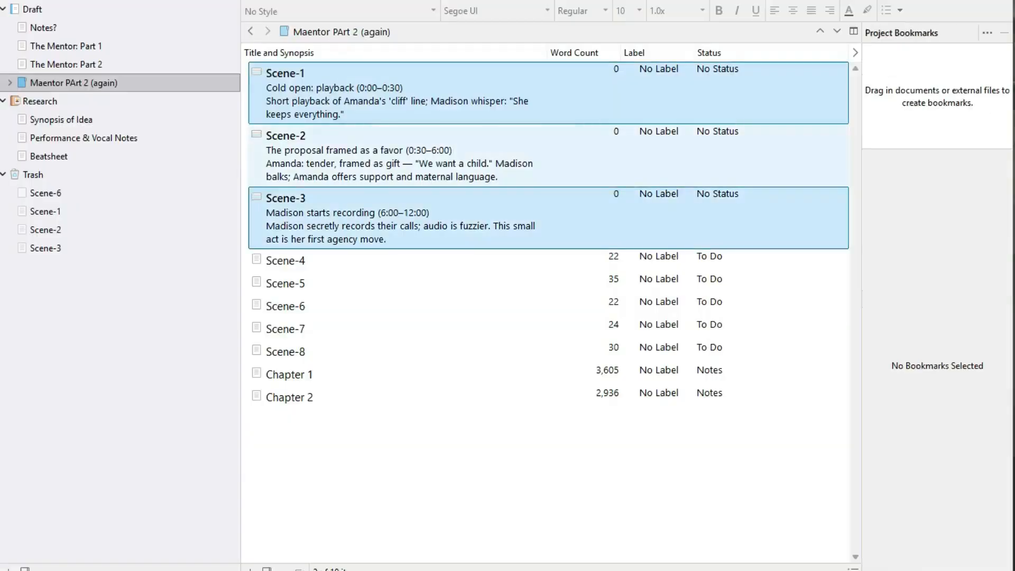
{"action": "left_click", "coordinate": [743, 156], "text": "ctrl"}
{"action": "right_click", "coordinate": [750, 87]}
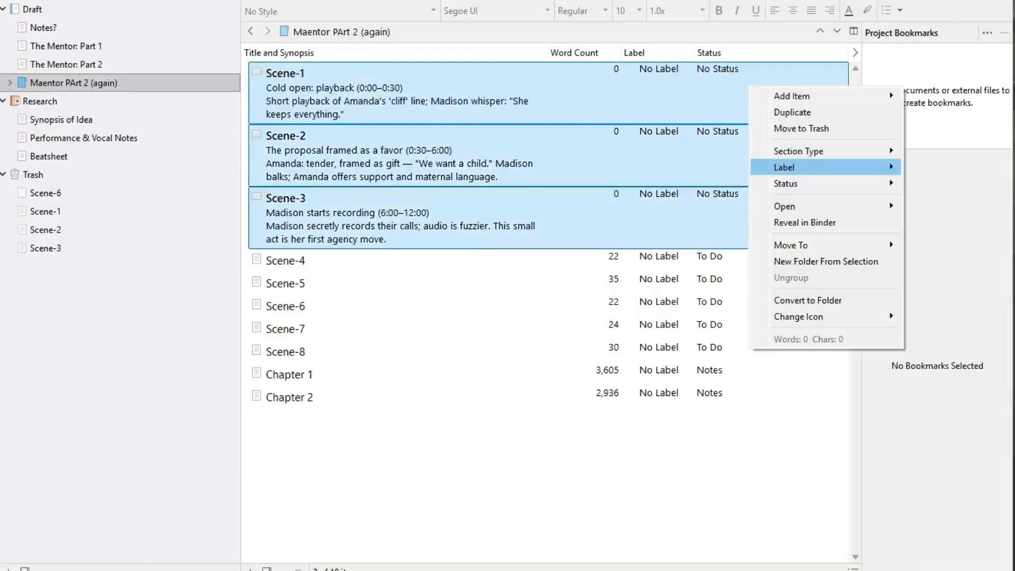
{"action": "mouse_move", "coordinate": [799, 151]}
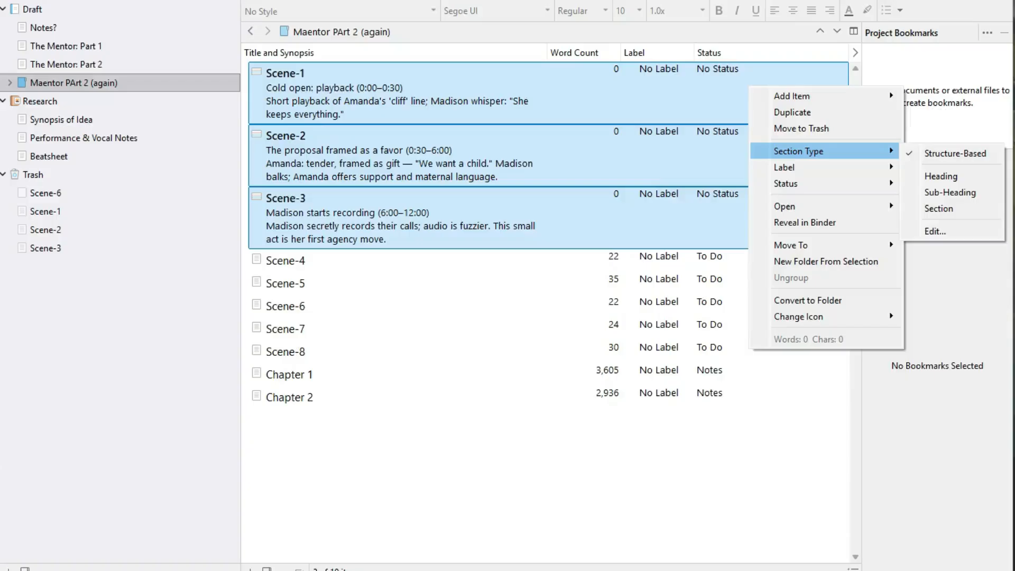
{"action": "mouse_move", "coordinate": [825, 167]}
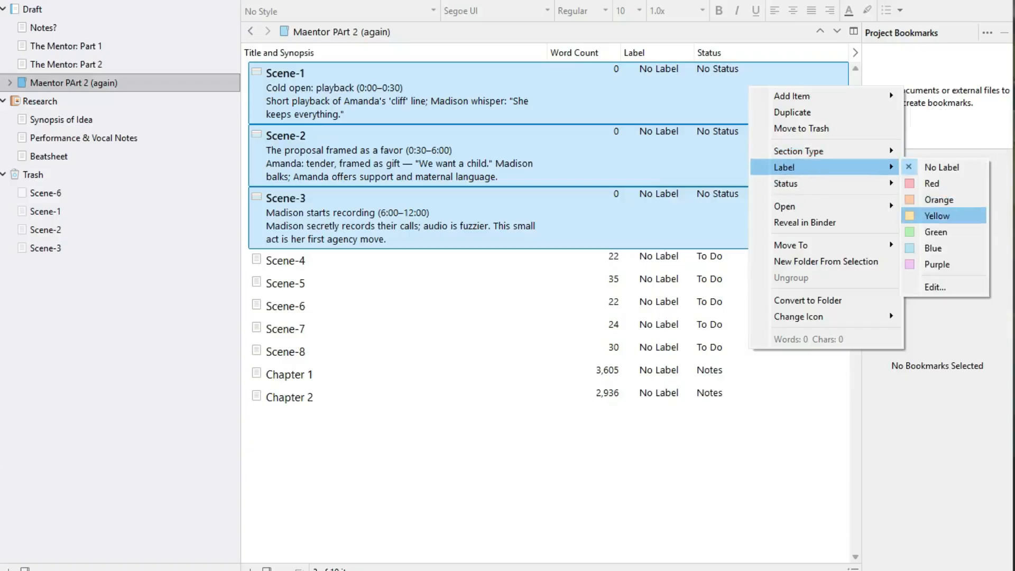
{"action": "left_click", "coordinate": [937, 215]}
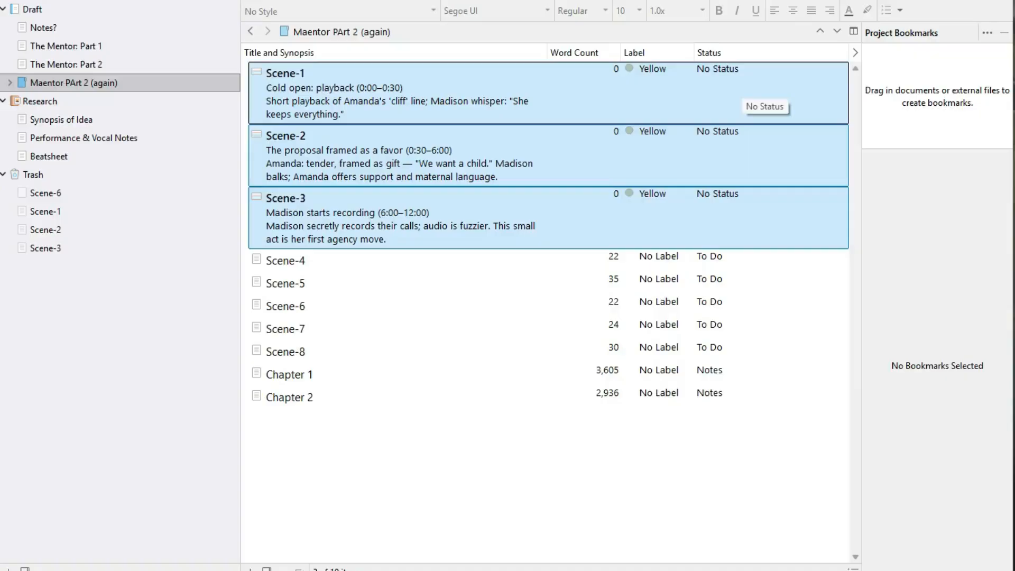
- Set the status of the three Yellow-labelled scenes to To Do, and widen the outline's Title and Synopsis column
{"action": "left_click", "coordinate": [741, 86]}
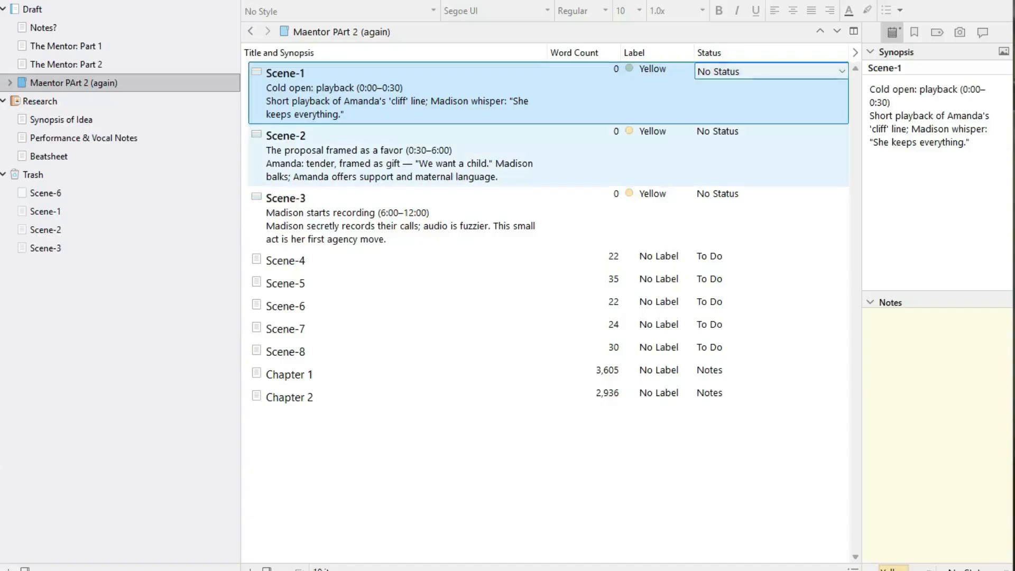
{"action": "left_click", "coordinate": [745, 153], "text": "ctrl"}
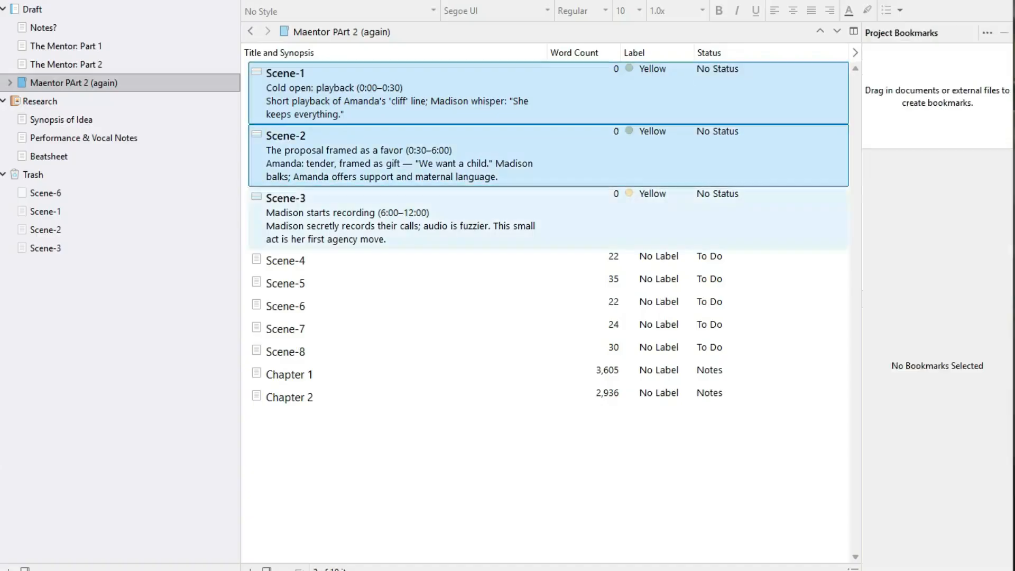
{"action": "left_click", "coordinate": [747, 212], "text": "ctrl"}
{"action": "right_click", "coordinate": [752, 156]}
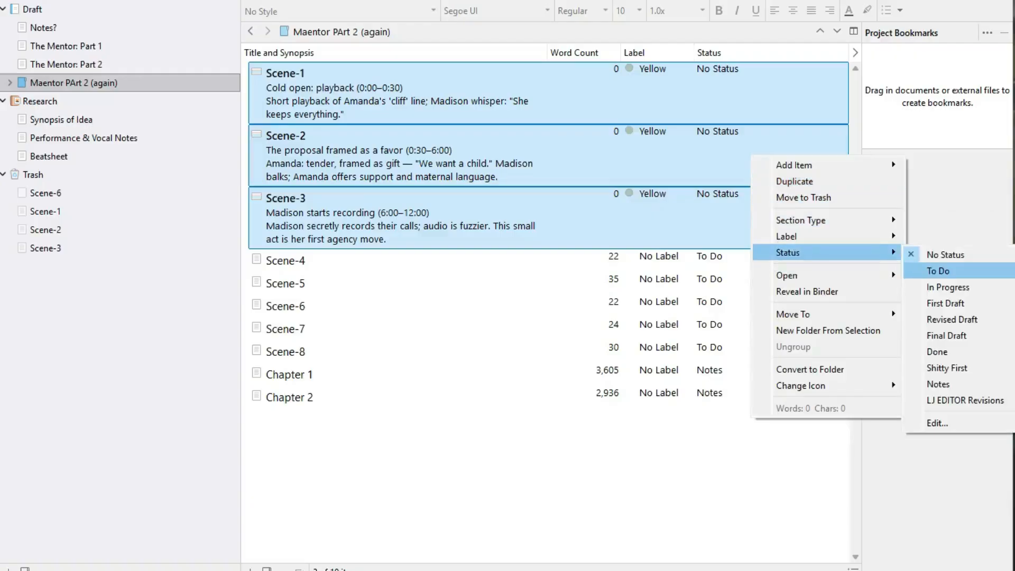
{"action": "left_click", "coordinate": [933, 269]}
{"action": "left_click", "coordinate": [756, 284]}
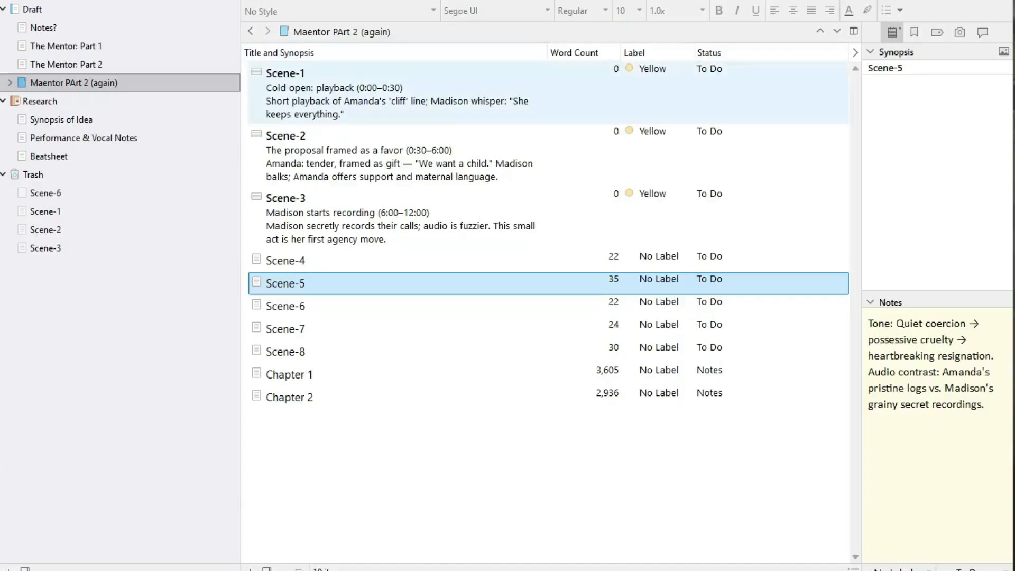
{"action": "left_click_drag", "start_coordinate": [547, 52], "coordinate": [614, 52]}
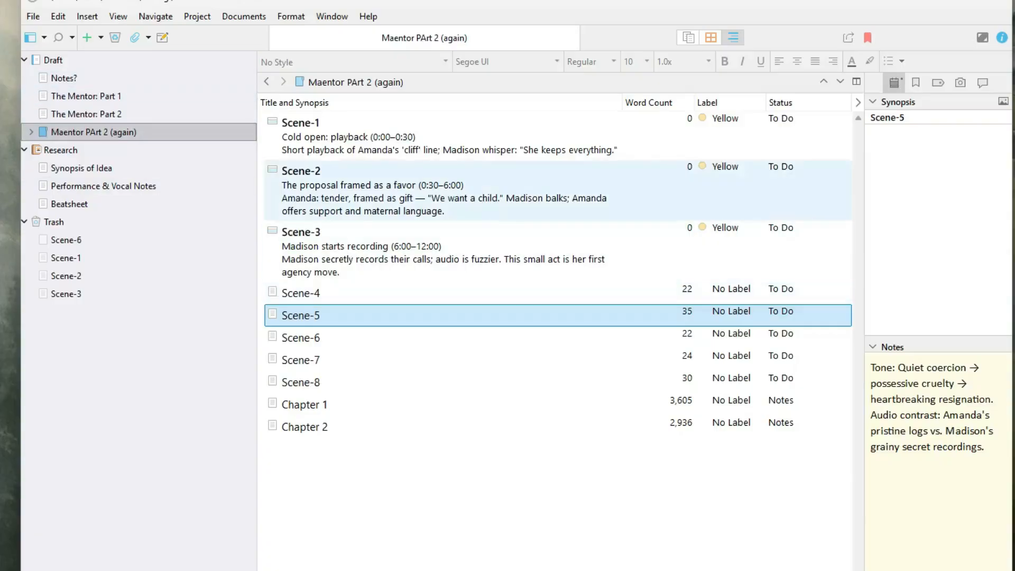
- Open The Mentor: Part 1, widen the inspector, and give the document the Green label and the Done status
{"action": "left_click", "coordinate": [86, 97]}
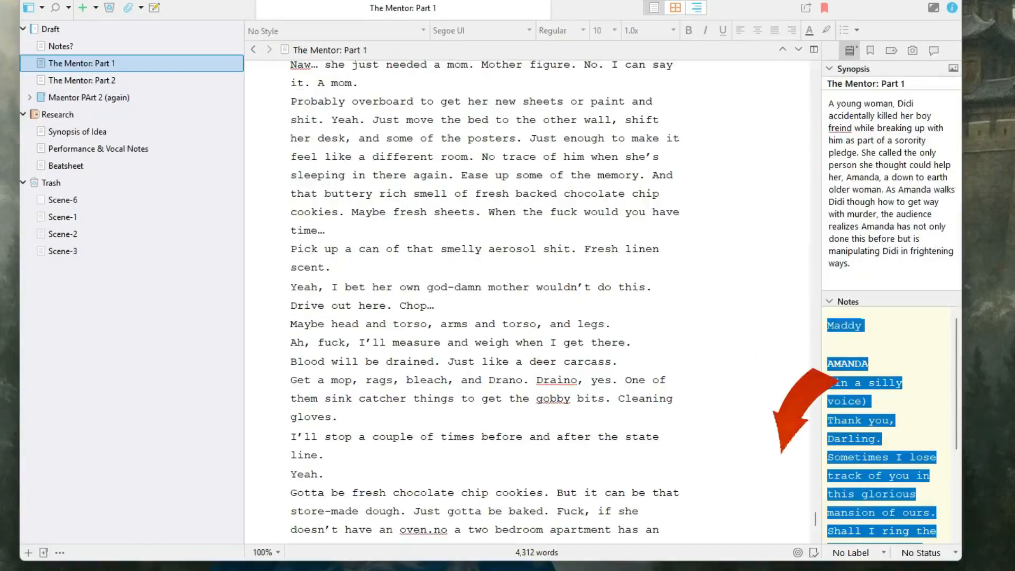
{"action": "scroll", "coordinate": [484, 300], "scroll_direction": "up", "scroll_amount": 15}
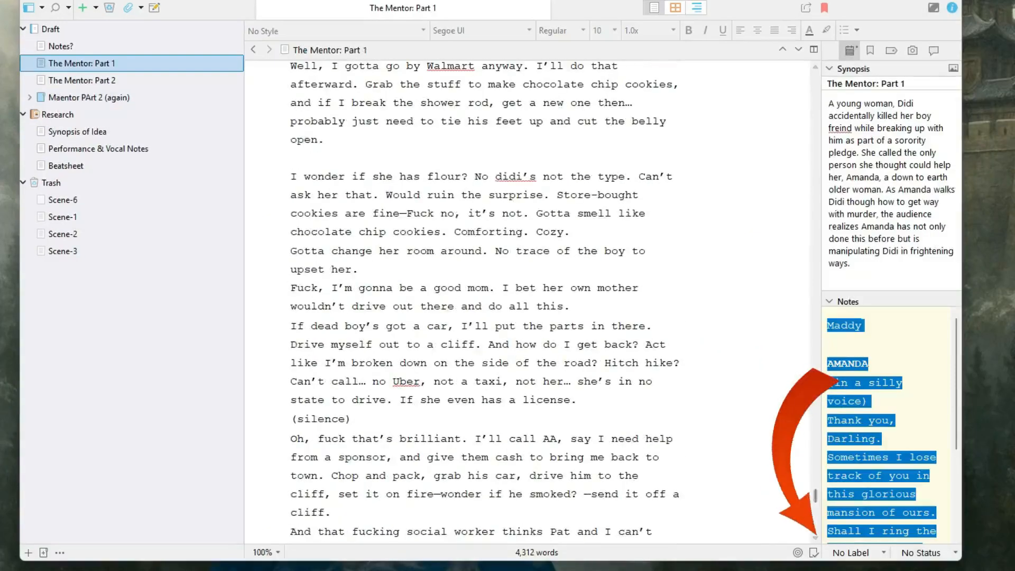
{"action": "left_click_drag", "start_coordinate": [822, 423], "coordinate": [696, 423]}
{"action": "scroll", "coordinate": [211, 186], "scroll_direction": "up", "scroll_amount": 5}
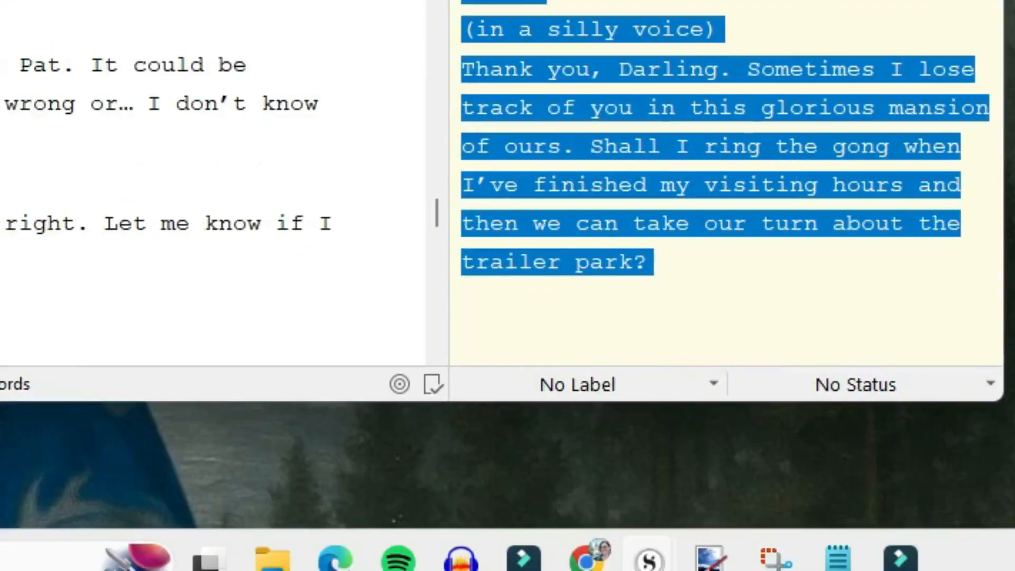
{"action": "left_click", "coordinate": [578, 385]}
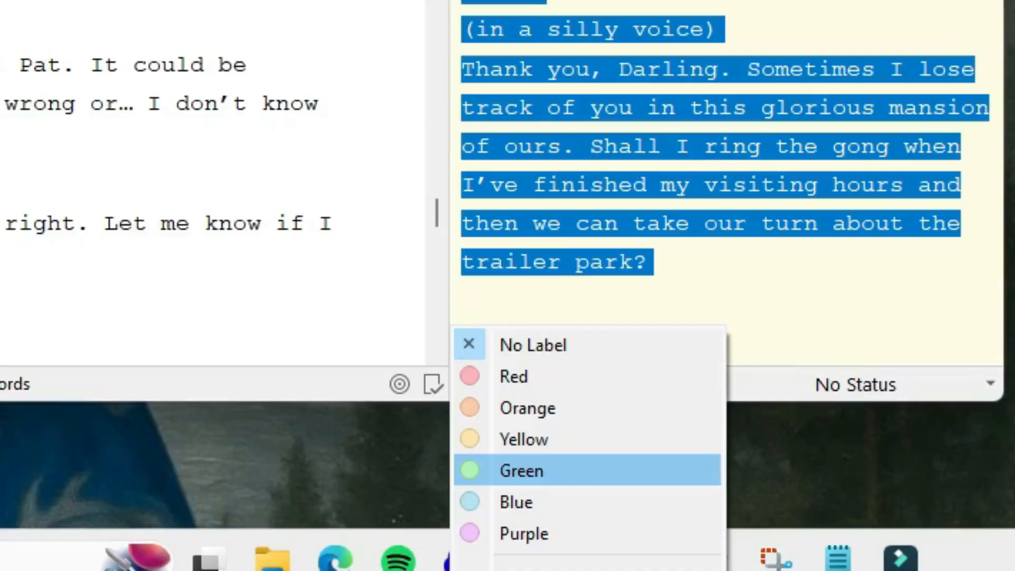
{"action": "left_click", "coordinate": [522, 470]}
{"action": "left_click", "coordinate": [857, 384]}
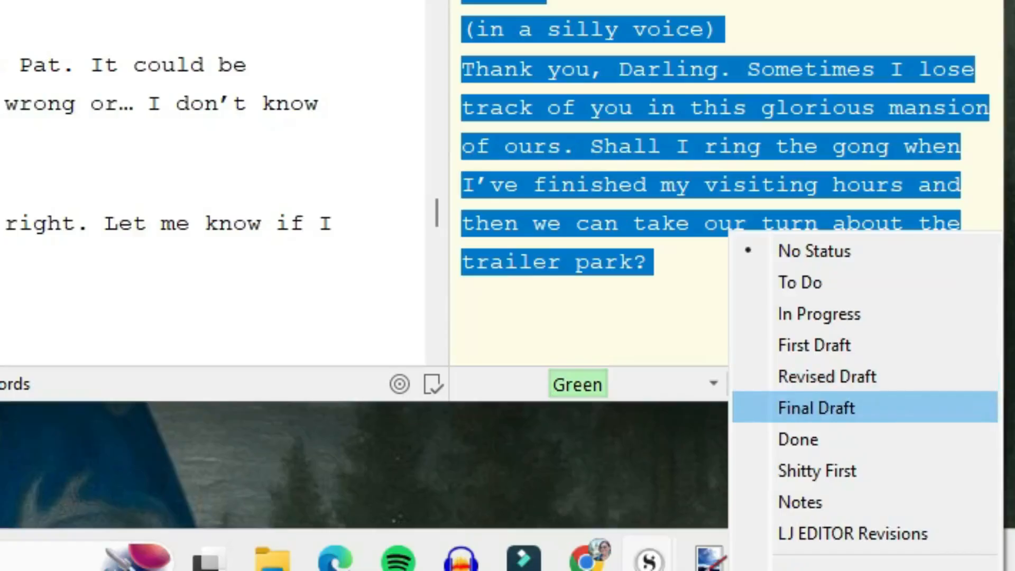
{"action": "left_click", "coordinate": [798, 440]}
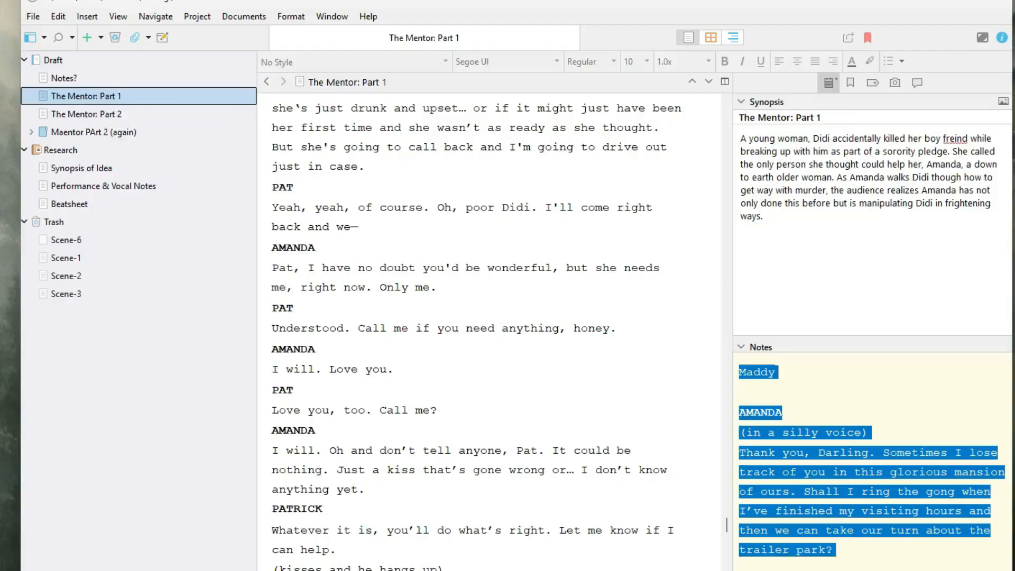
- Move The Mentor: Part 1 into the Maentor PArt 2 (again) folder, and narrow the inspector so the outline's label and status columns show
{"action": "left_click_drag", "start_coordinate": [85, 96], "coordinate": [58, 132]}
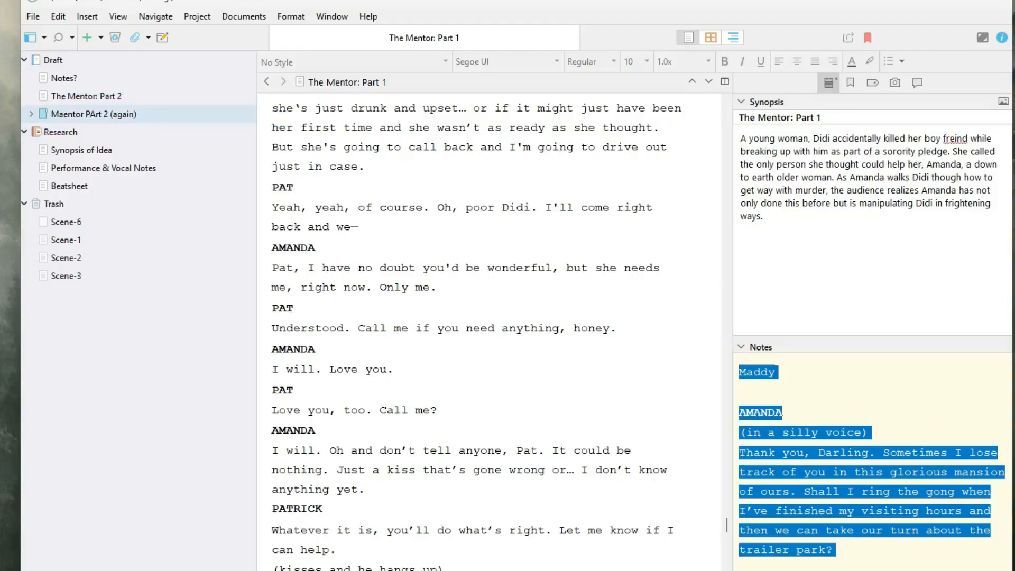
{"action": "left_click", "coordinate": [94, 115]}
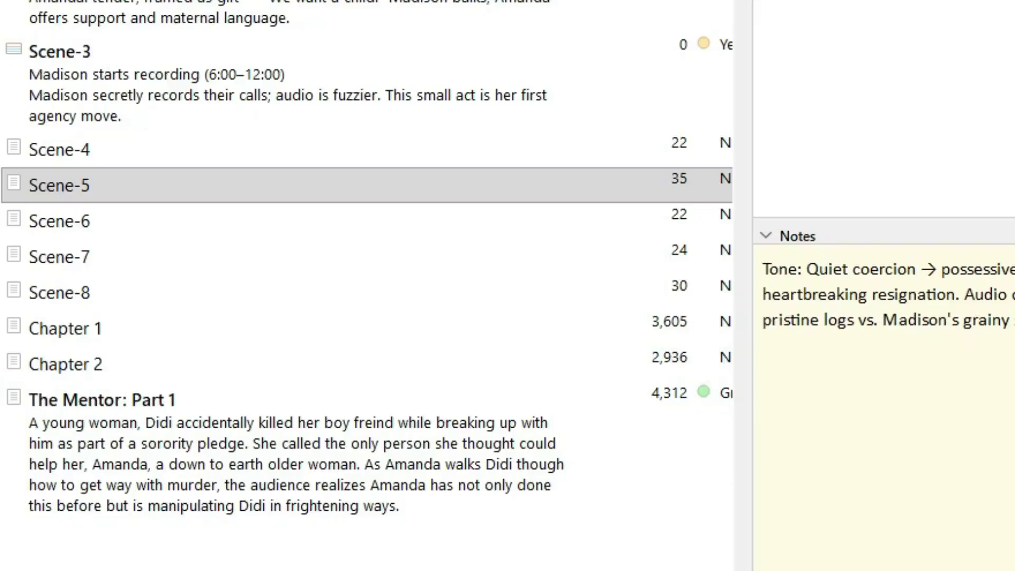
{"action": "left_click_drag", "start_coordinate": [752, 294], "coordinate": [1014, 293]}
{"action": "left_click", "coordinate": [500, 452]}
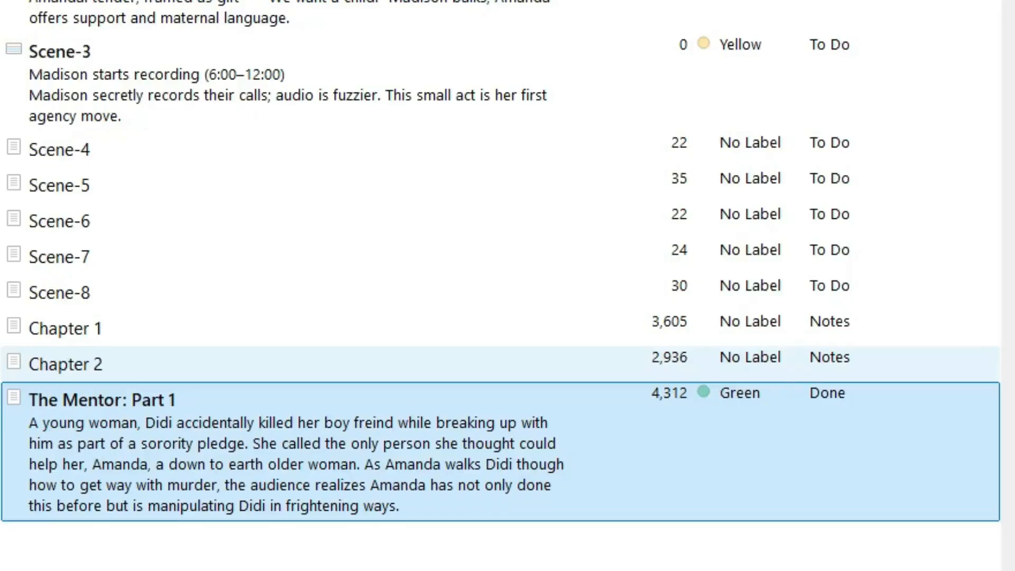
- Move The Mentor: Part 1 to the start of the folder's outline, above Scene-1 and at the same level
{"action": "left_click_drag", "start_coordinate": [182, 403], "coordinate": [300, 16]}
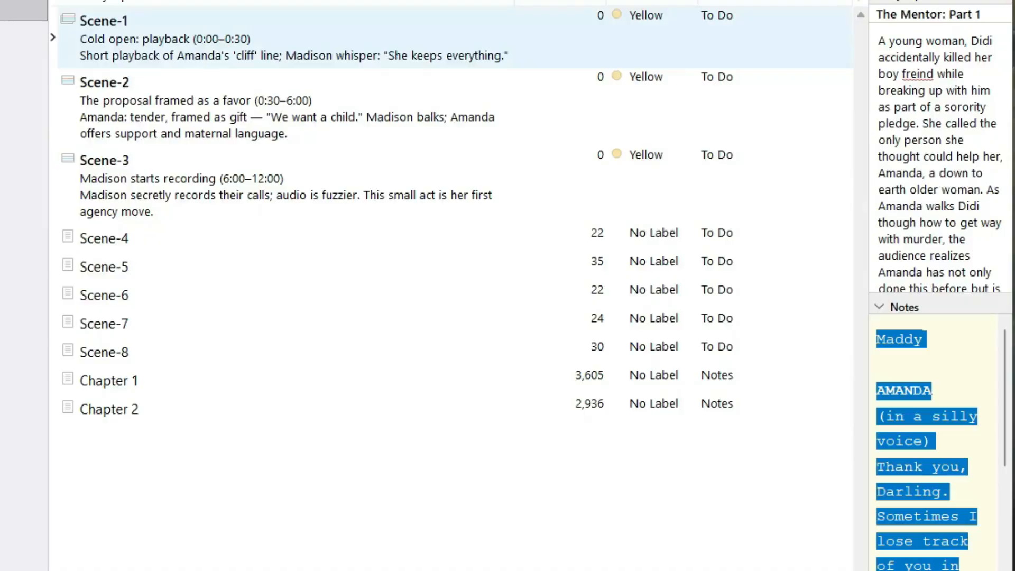
{"action": "left_click", "coordinate": [52, 37]}
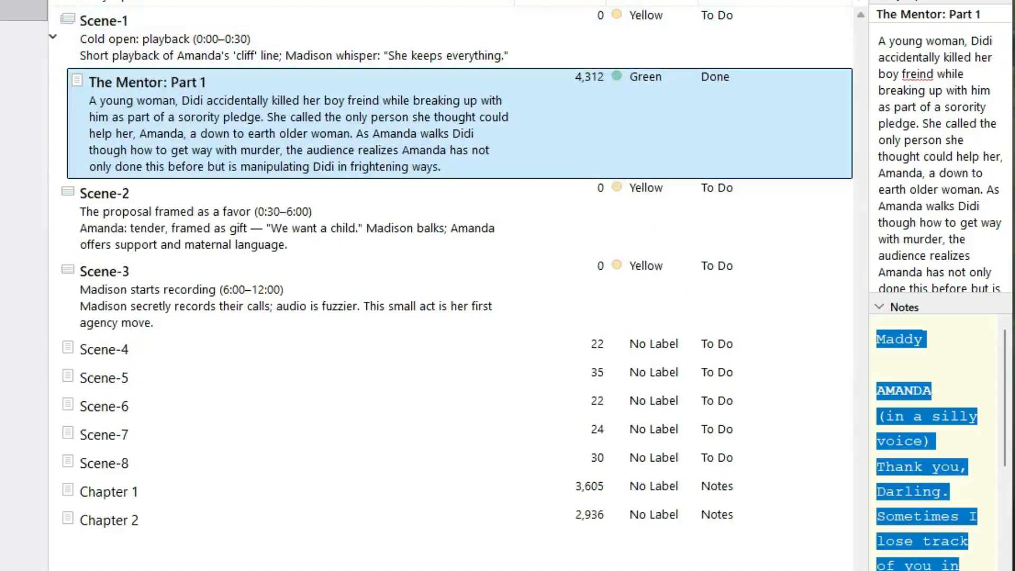
{"action": "left_click_drag", "start_coordinate": [135, 88], "coordinate": [179, 8]}
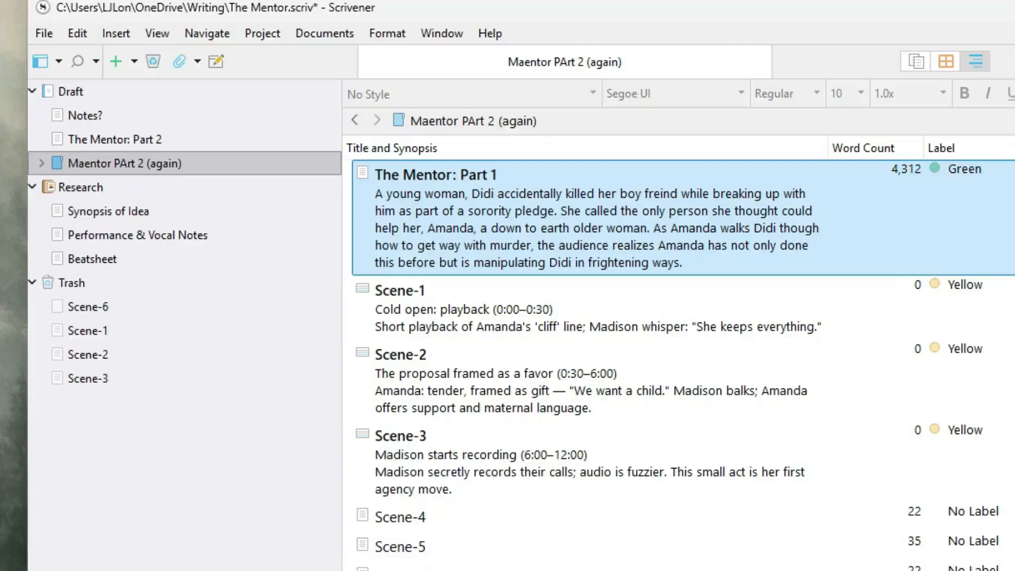
- Show the Maentor PArt 2 (again) folder as a corkboard and expand it in the binder
{"action": "key", "text": "ctrl+2"}
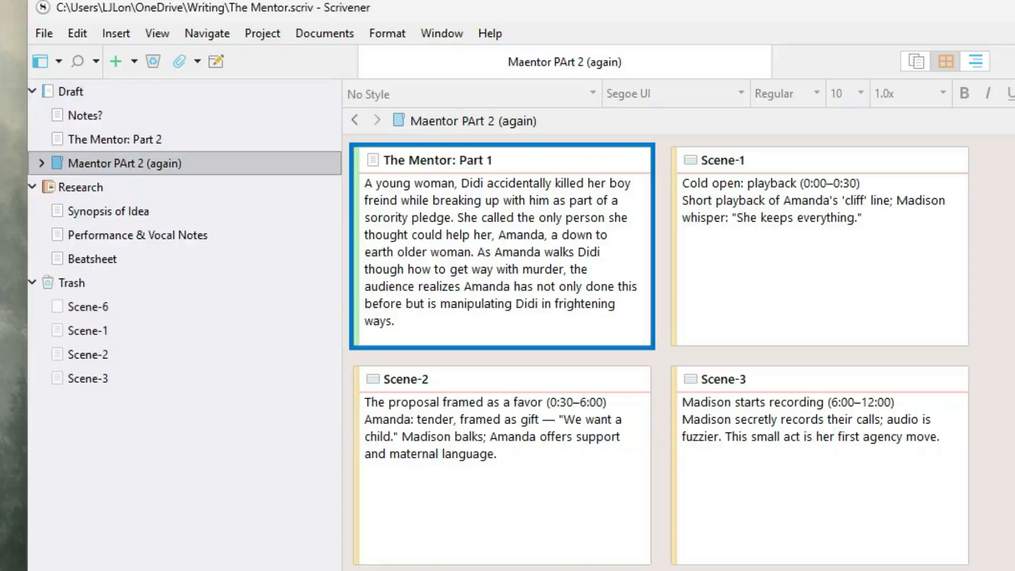
{"action": "left_click", "coordinate": [41, 164]}
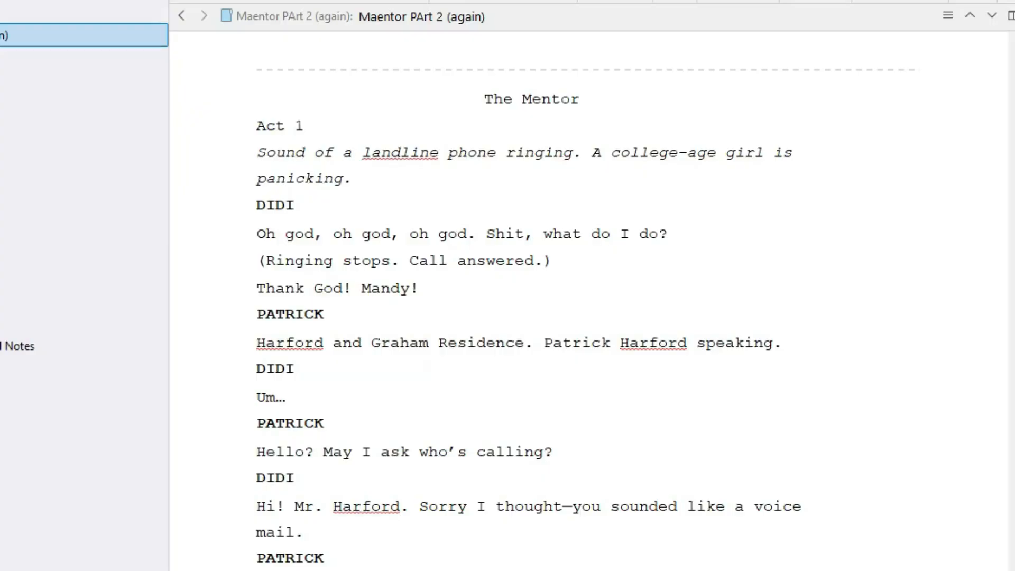
- Open the compile settings for the project and set the output to Microsoft Word (.docx)
{"action": "key", "text": "ctrl+shift+e"}
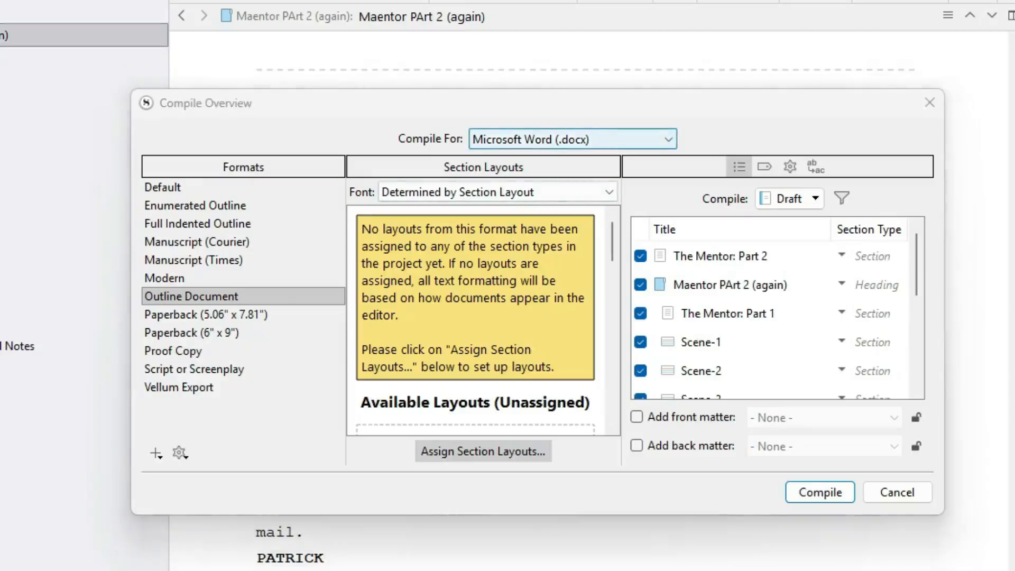
{"action": "left_click", "coordinate": [573, 139]}
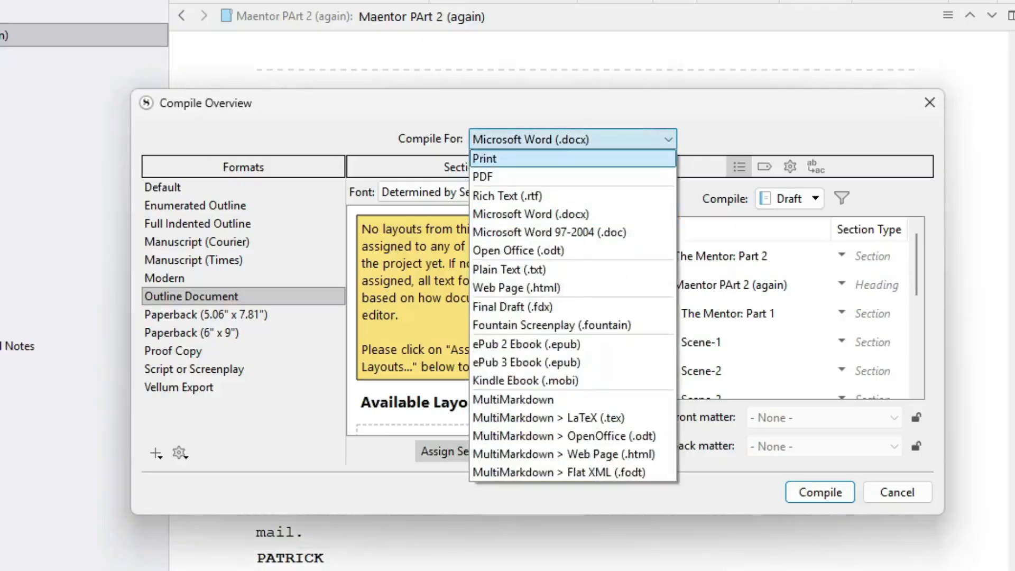
{"action": "left_click", "coordinate": [573, 214]}
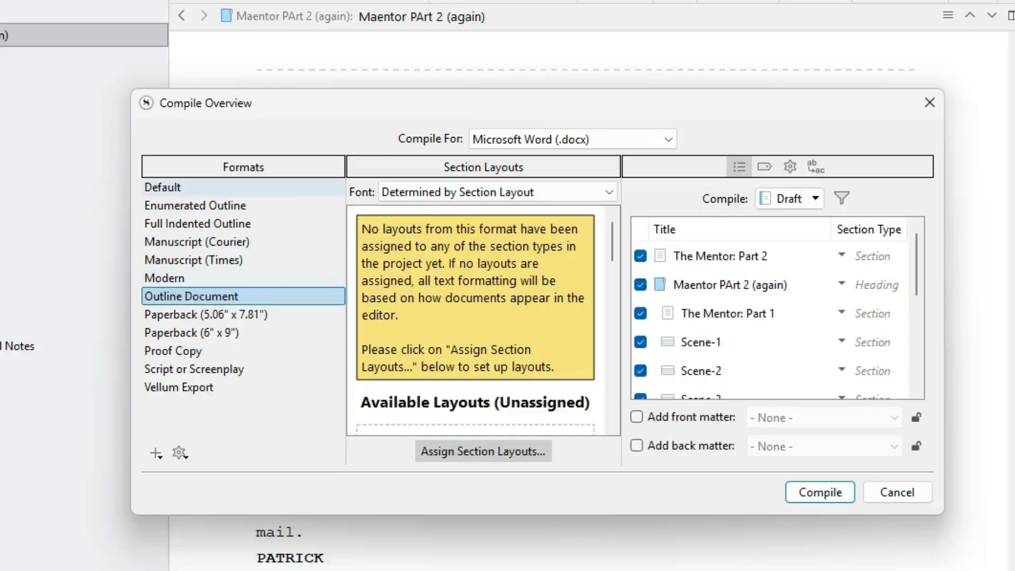
- Preview the section layouts of the Default, Manuscript (Times) and Outline Document compile formats
{"action": "left_click", "coordinate": [163, 188]}
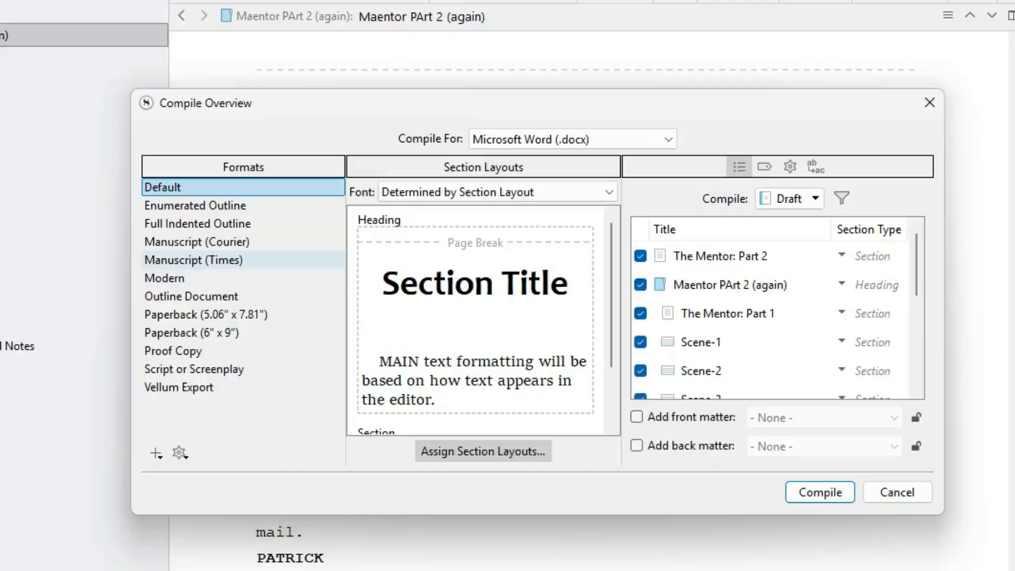
{"action": "left_click", "coordinate": [194, 260]}
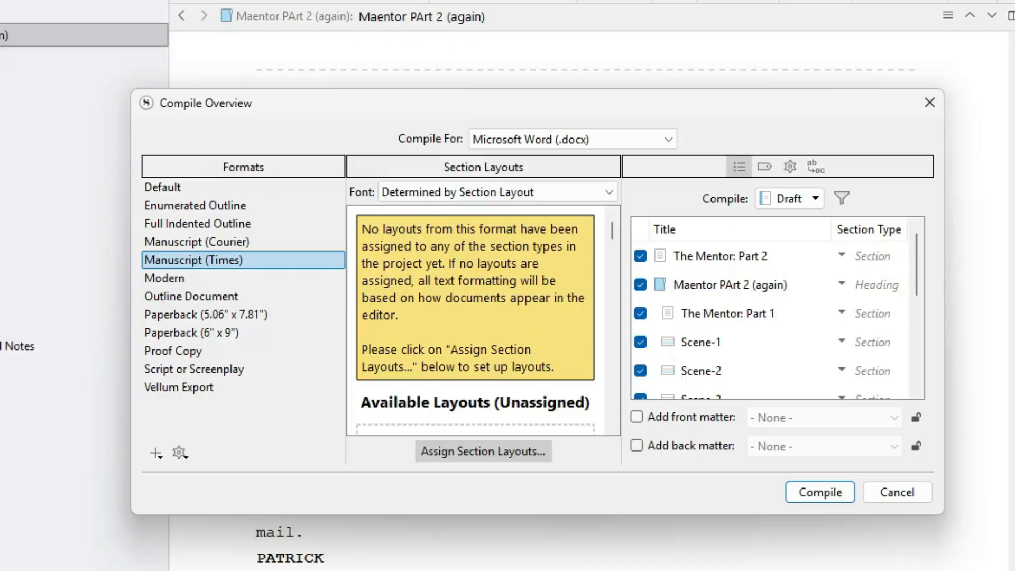
{"action": "scroll", "coordinate": [476, 320], "scroll_direction": "down", "scroll_amount": 3}
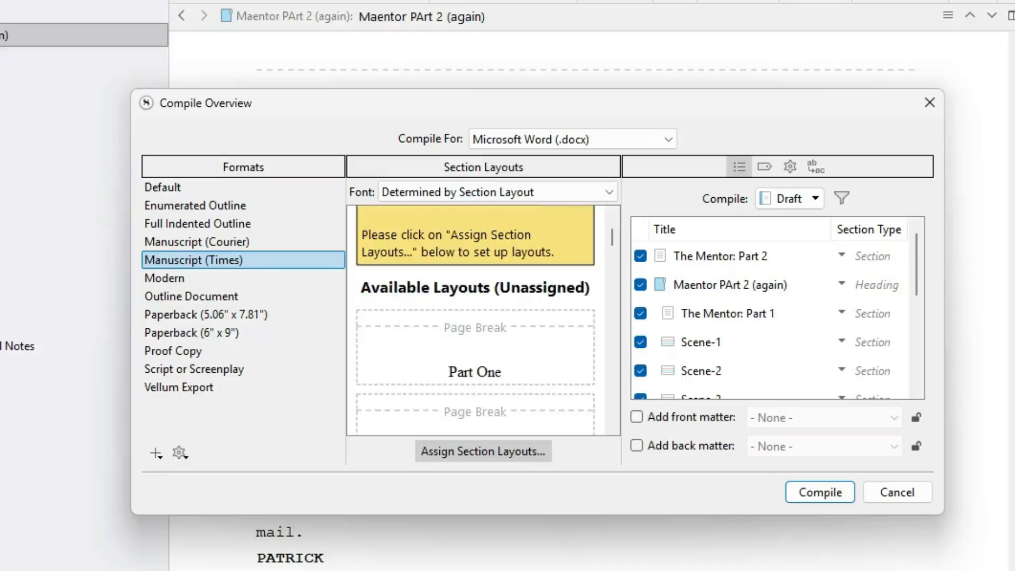
{"action": "scroll", "coordinate": [476, 320], "scroll_direction": "down", "scroll_amount": 2}
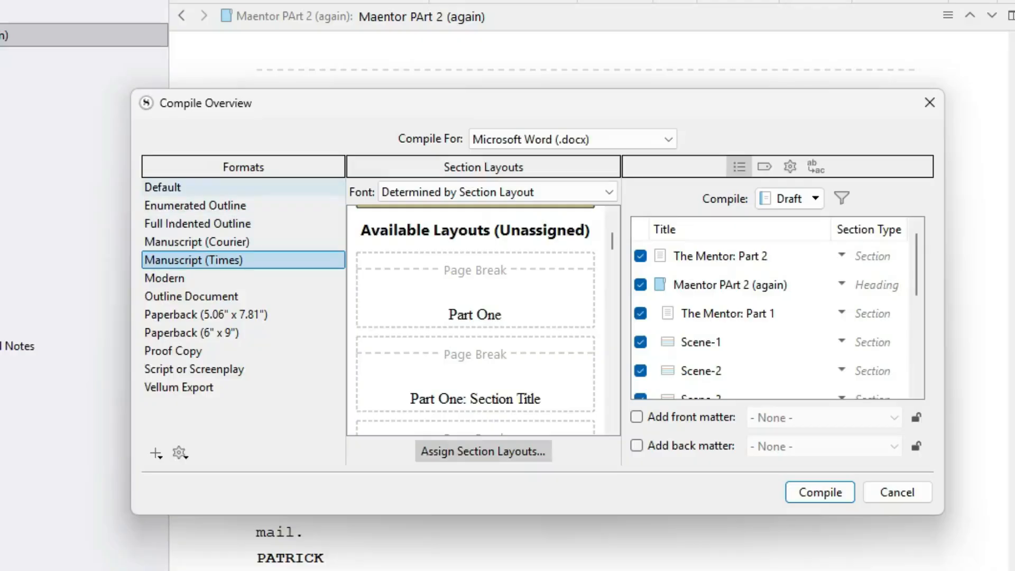
{"action": "left_click", "coordinate": [243, 188]}
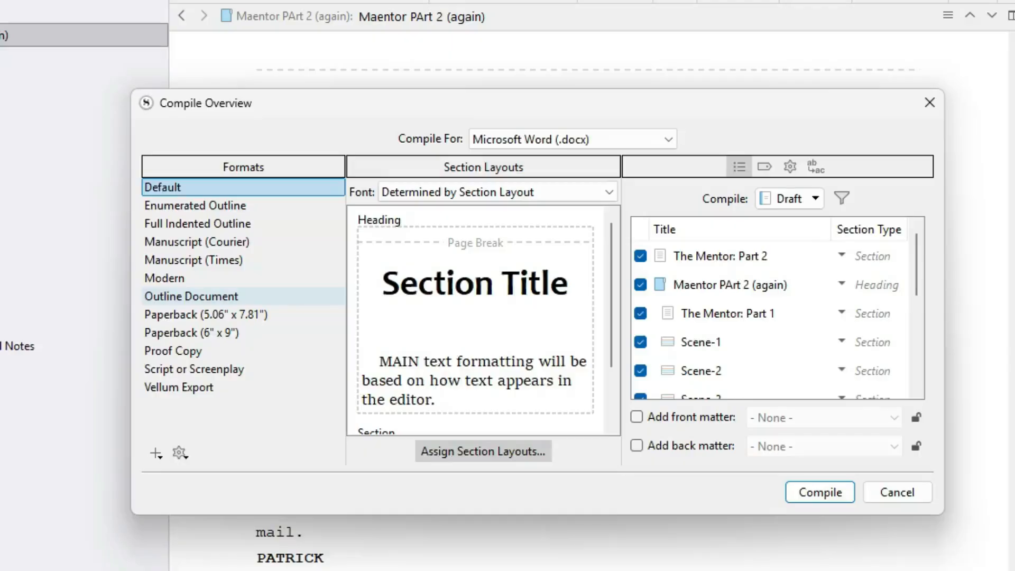
{"action": "left_click", "coordinate": [243, 296]}
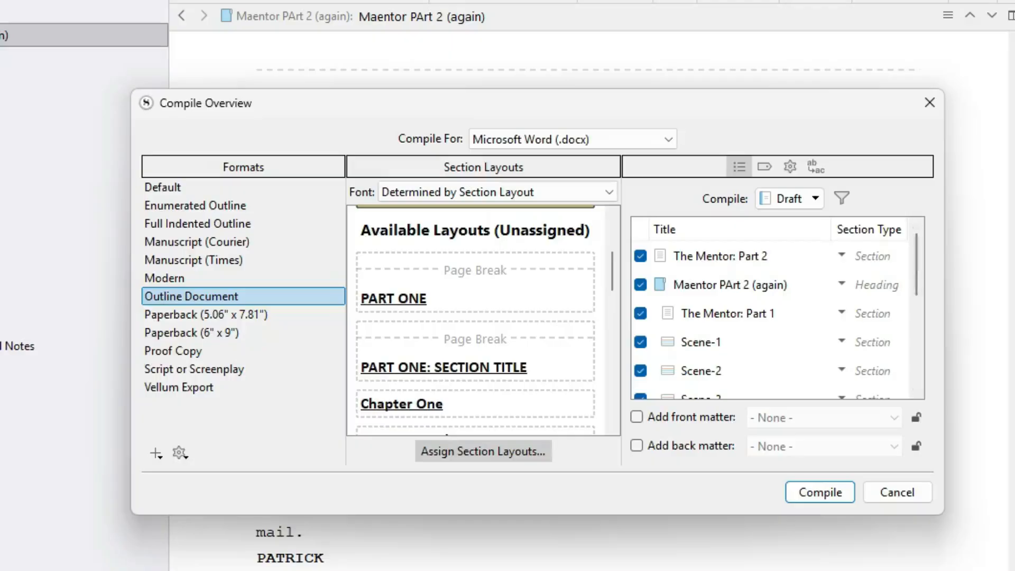
- Widen the compile window, try limiting the compile to the current selection, and return it to the whole Draft
{"action": "left_click_drag", "start_coordinate": [945, 273], "coordinate": [1014, 275]}
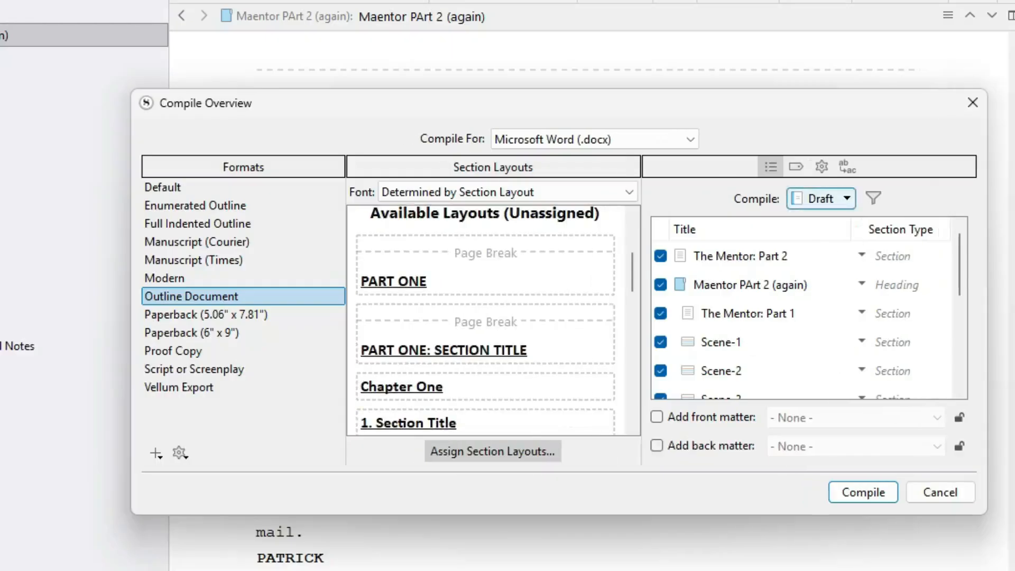
{"action": "left_click", "coordinate": [830, 199]}
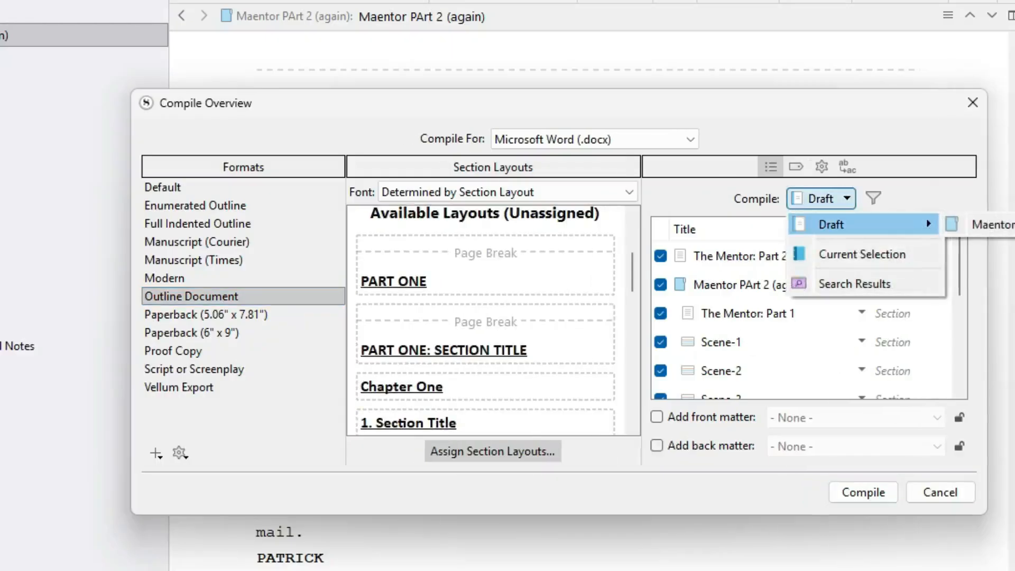
{"action": "left_click", "coordinate": [867, 224]}
{"action": "left_click", "coordinate": [830, 199]}
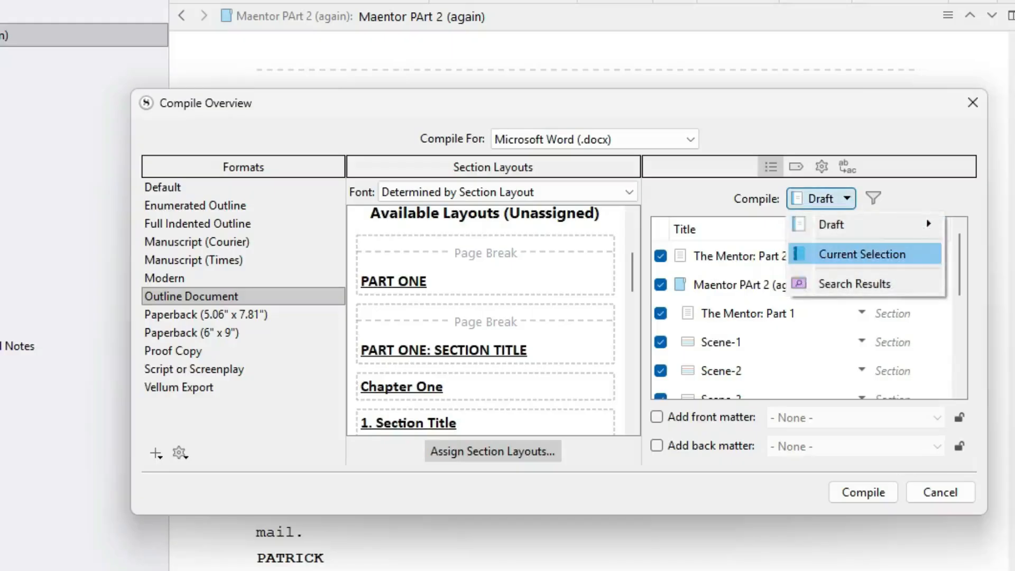
{"action": "left_click", "coordinate": [862, 255]}
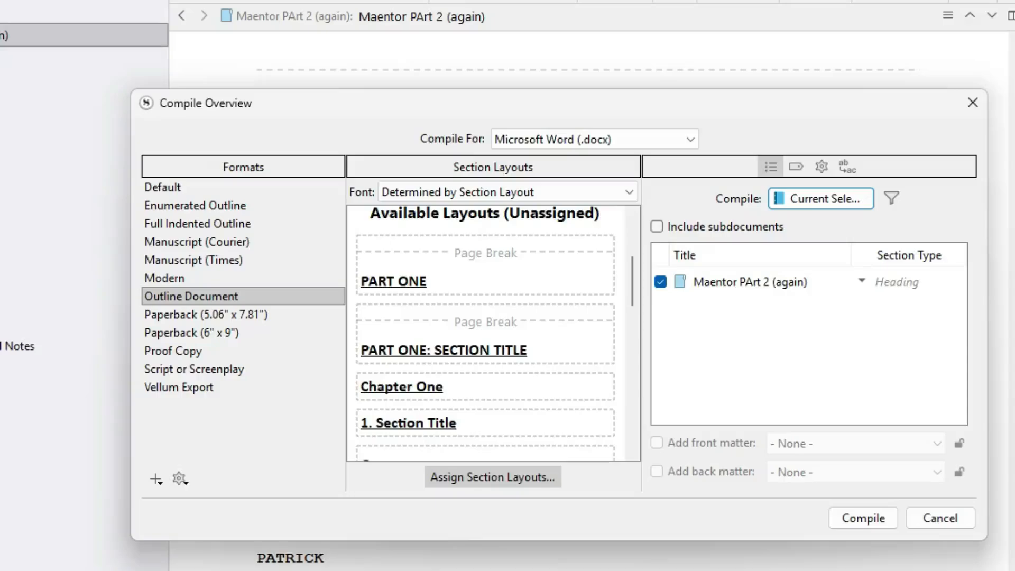
{"action": "left_click", "coordinate": [831, 199]}
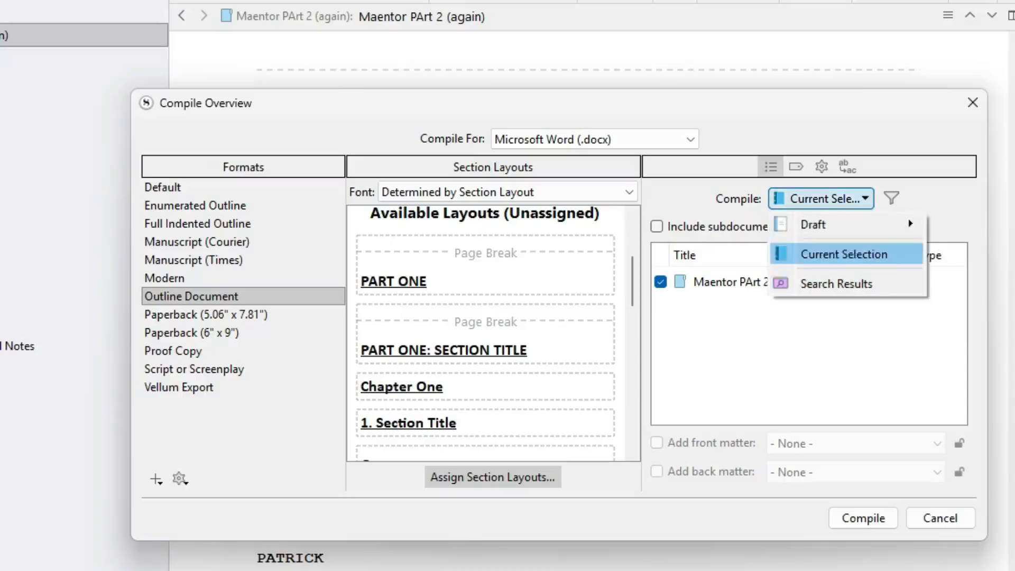
{"action": "left_click", "coordinate": [846, 224]}
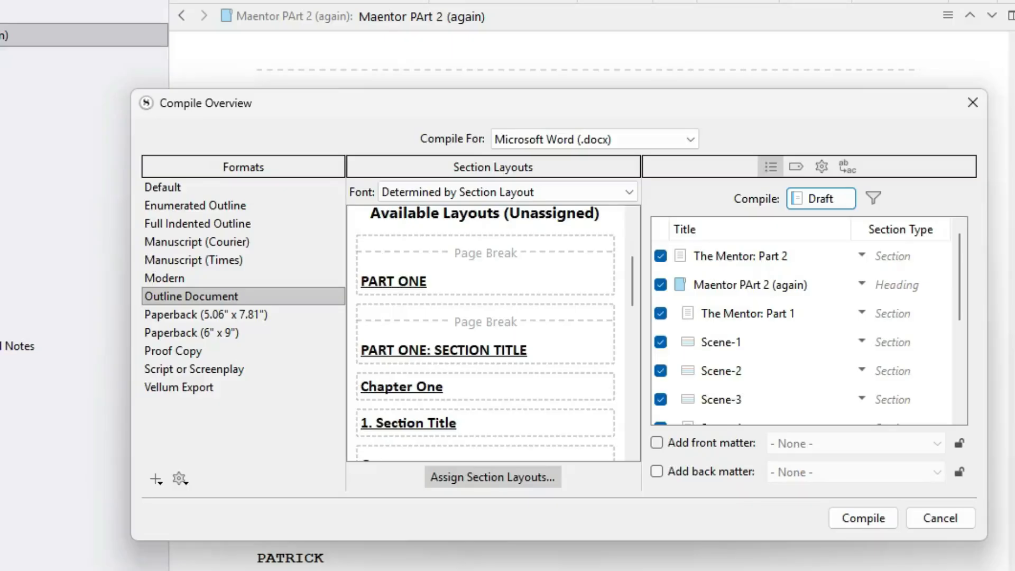
- Exclude Notes, The Mentor: Part 2 and The Mentor: Part 1 from the documents to compile
{"action": "scroll", "coordinate": [804, 328], "scroll_direction": "down", "scroll_amount": 3}
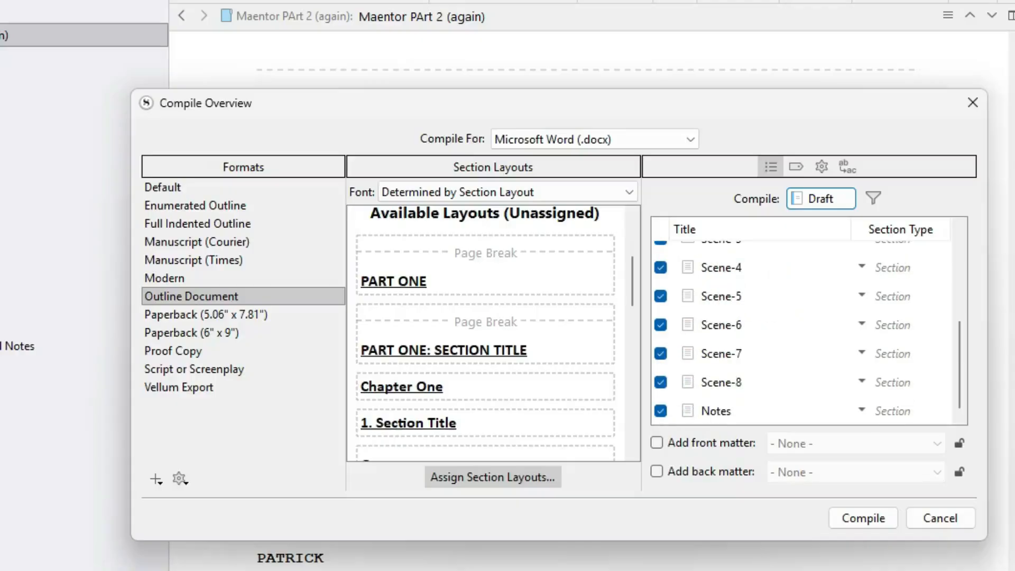
{"action": "left_click", "coordinate": [661, 411]}
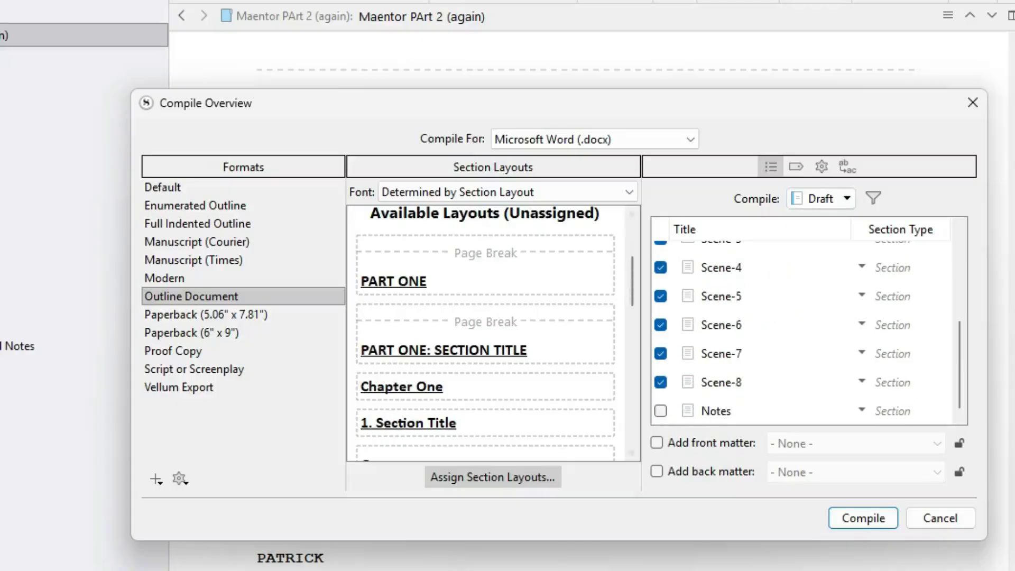
{"action": "scroll", "coordinate": [804, 328], "scroll_direction": "up", "scroll_amount": 3}
{"action": "left_click", "coordinate": [661, 256]}
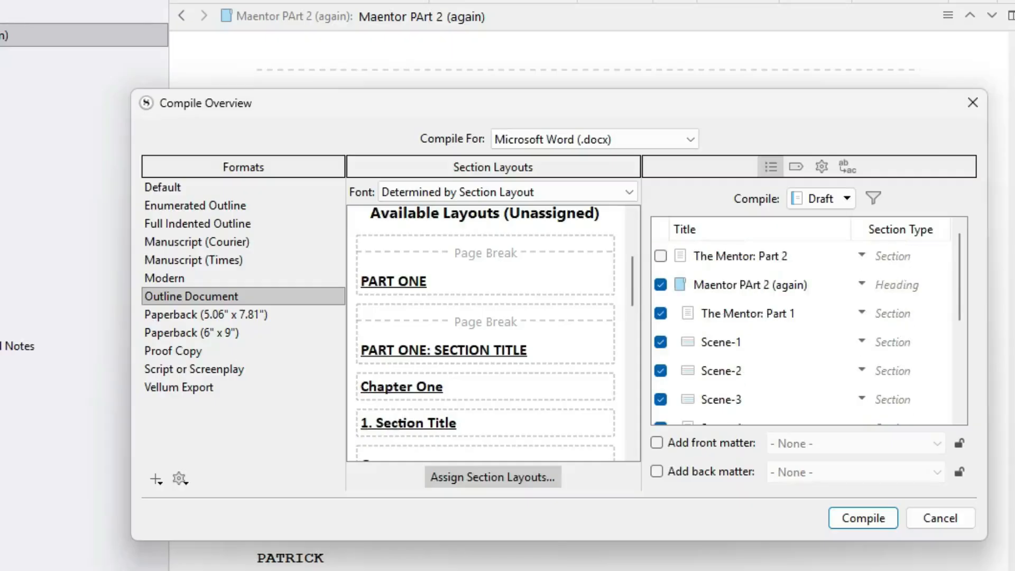
{"action": "left_click", "coordinate": [661, 313]}
{"action": "scroll", "coordinate": [804, 328], "scroll_direction": "down", "scroll_amount": 1}
{"action": "scroll", "coordinate": [804, 328], "scroll_direction": "down", "scroll_amount": 1}
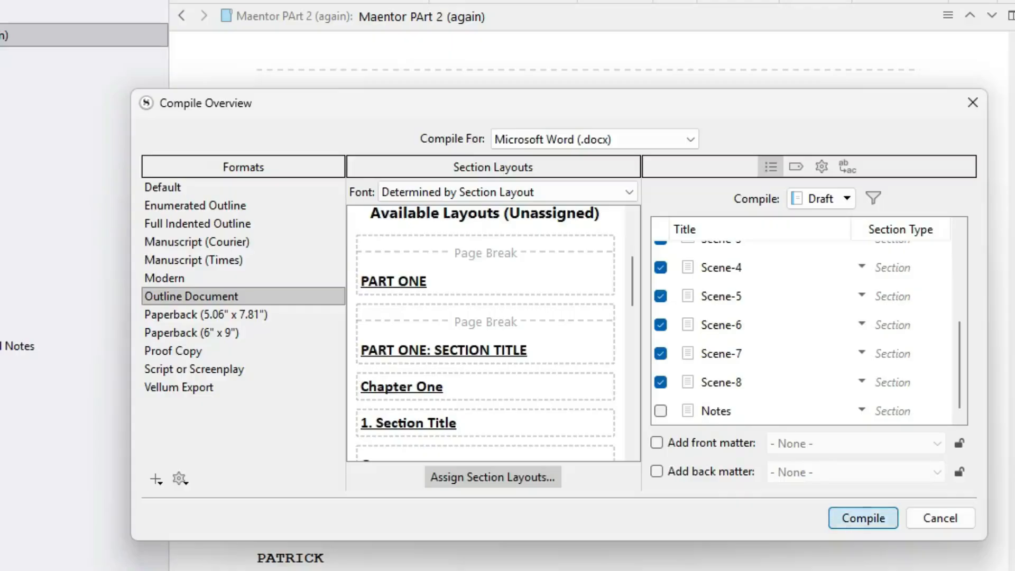
- Compile the Draft to the Desktop as "The Mentor synopsis" and select the closing line "The End." in the Word document
{"action": "left_click", "coordinate": [894, 519]}
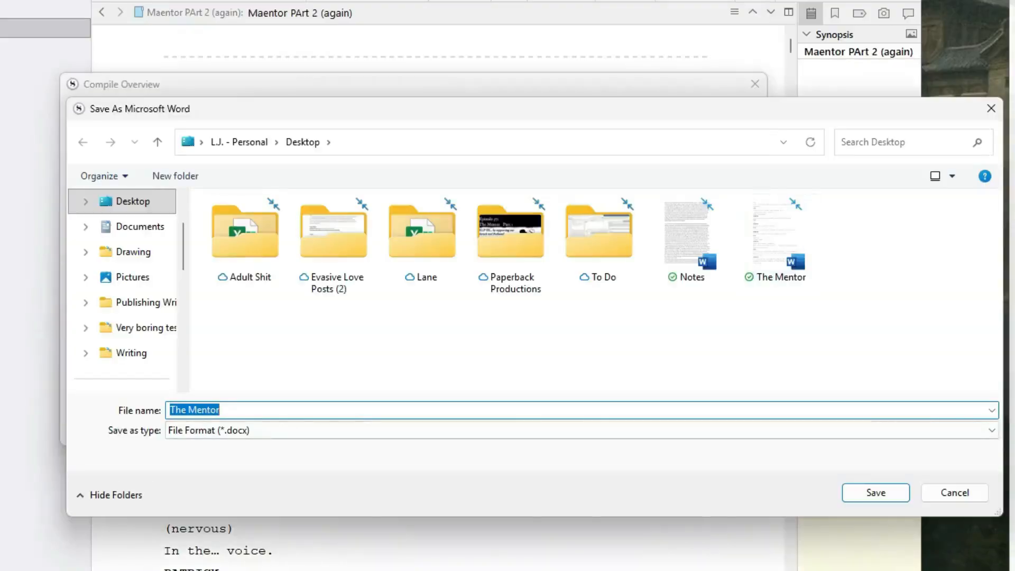
{"action": "left_click", "coordinate": [221, 411]}
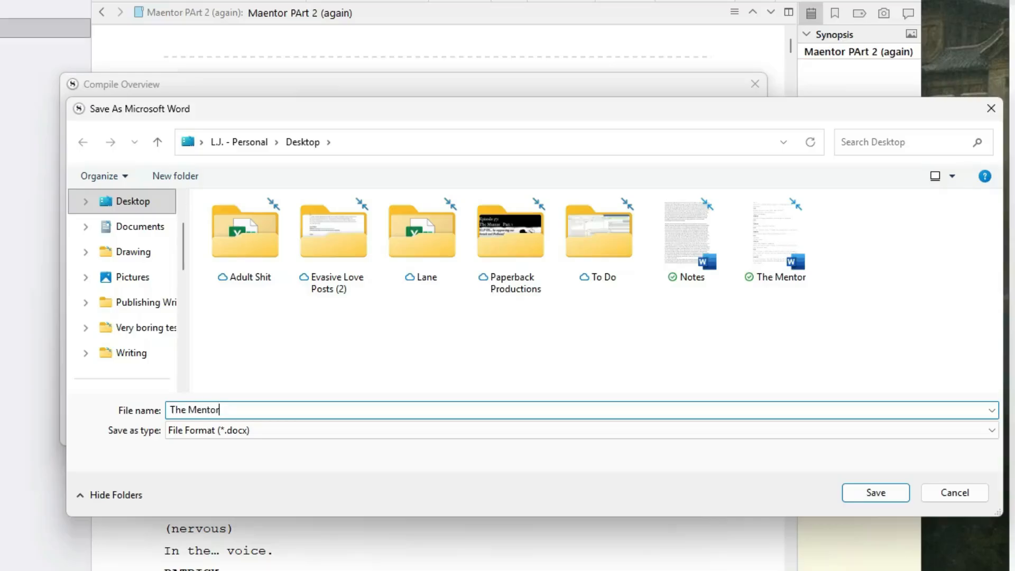
{"action": "type", "text": "synopsis"}
{"action": "key", "text": "Return"}
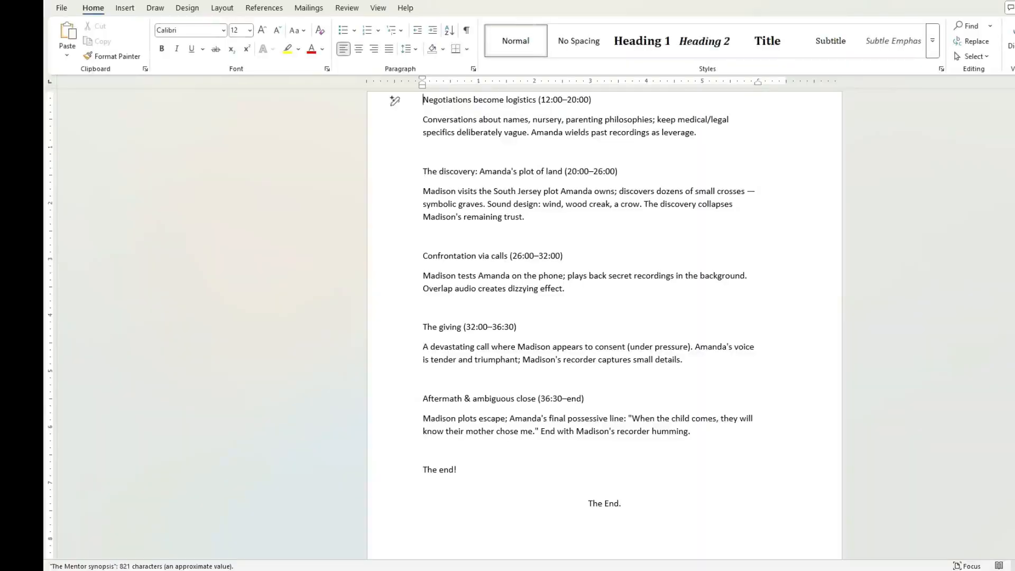
{"action": "triple_click", "coordinate": [604, 504]}
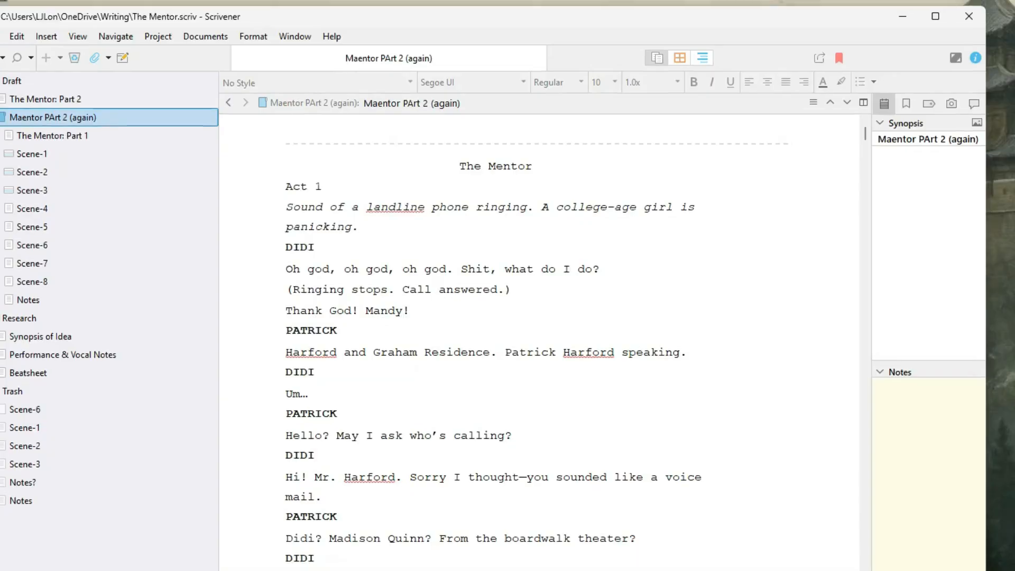
- Reopen the compile settings in Scrivener, choose the Default format and include The Mentor: Part 1
{"action": "left_click", "coordinate": [0, 36]}
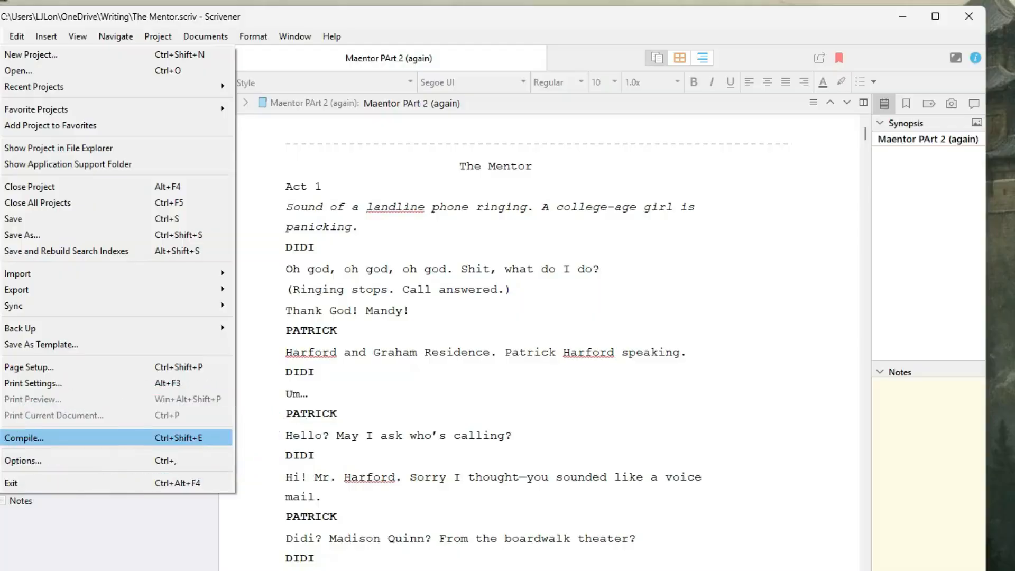
{"action": "left_click", "coordinate": [24, 438]}
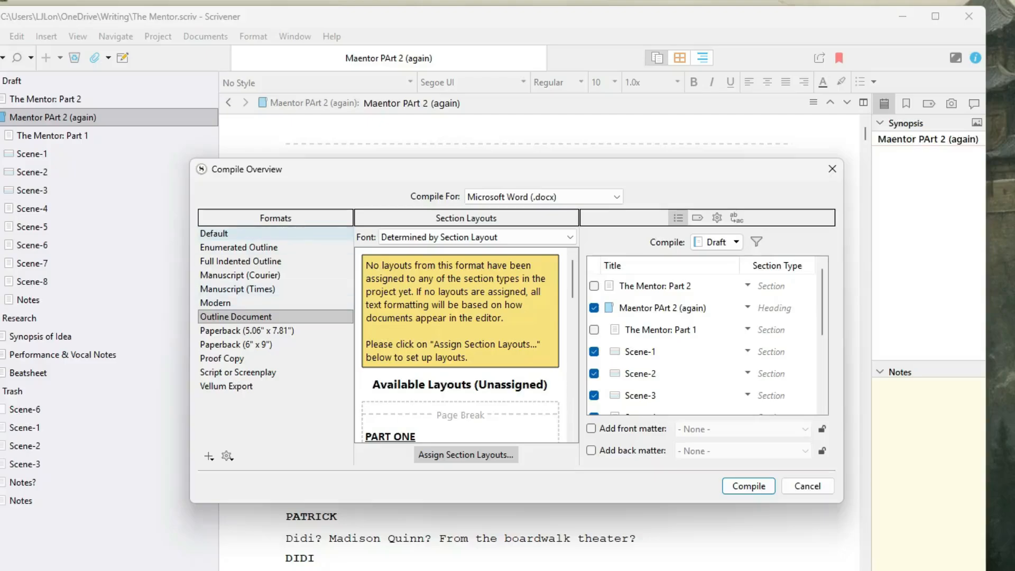
{"action": "left_click", "coordinate": [238, 233]}
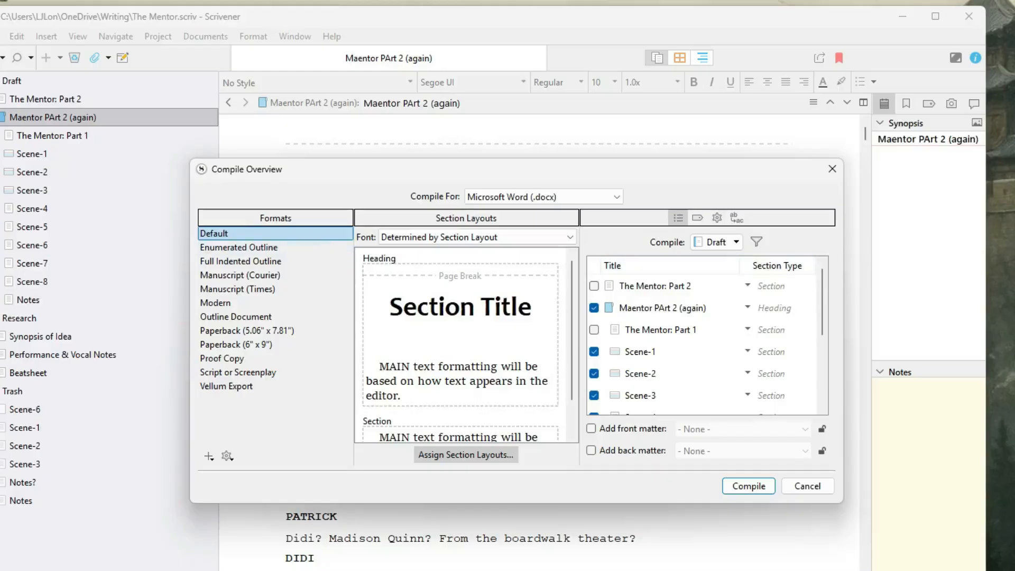
{"action": "left_click", "coordinate": [594, 330]}
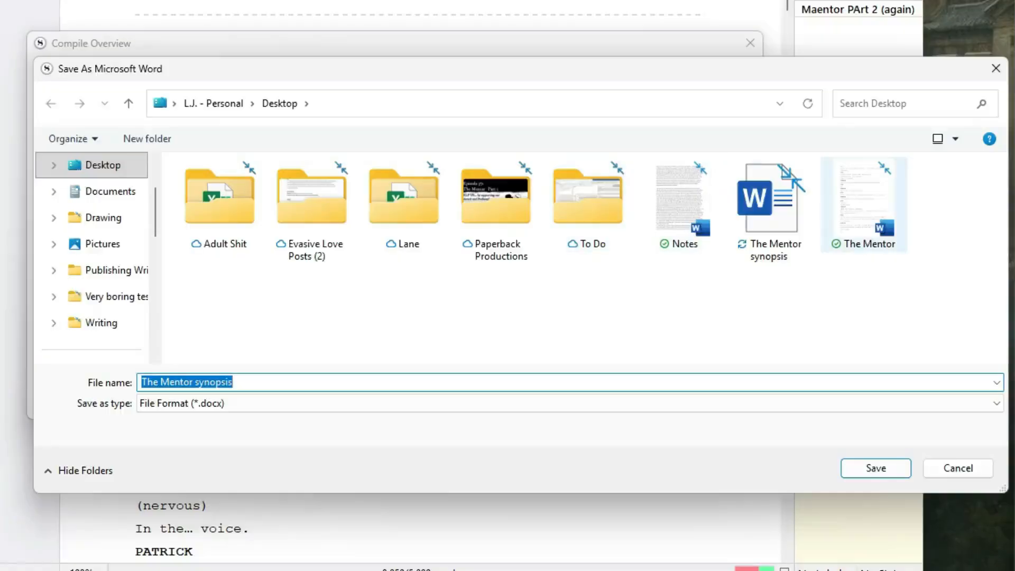
- Compile the Draft to the Desktop as a Word file named "The Mentor (sample)"
{"action": "left_click", "coordinate": [864, 206]}
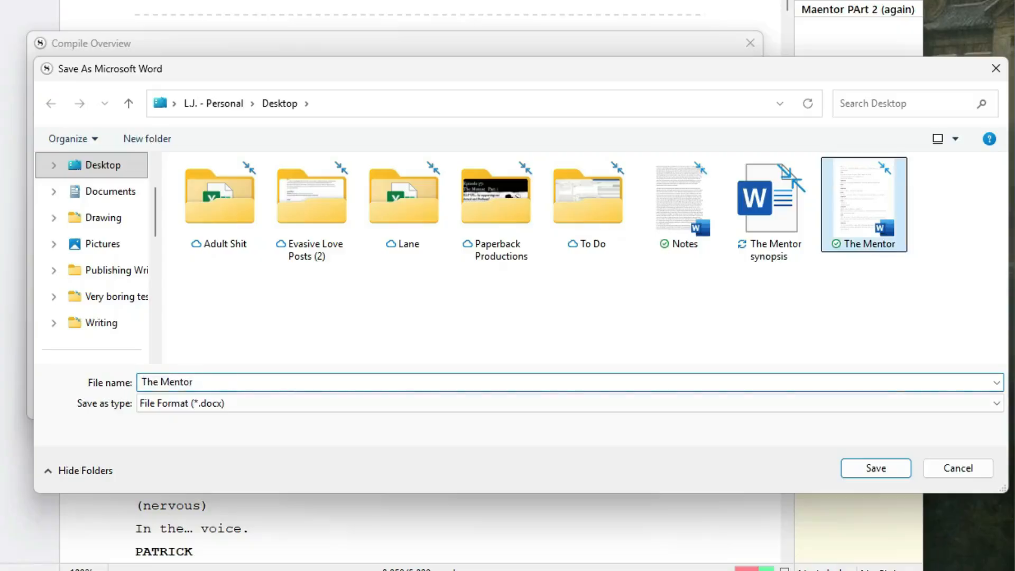
{"action": "left_click", "coordinate": [142, 382]}
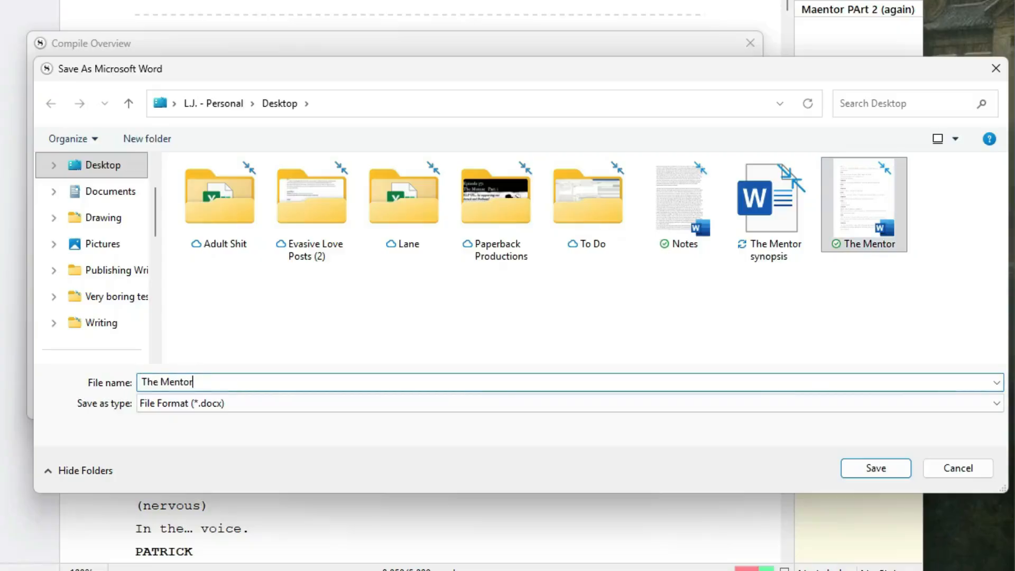
{"action": "type", "text": "*(sample)"}
{"action": "key", "text": "Return"}
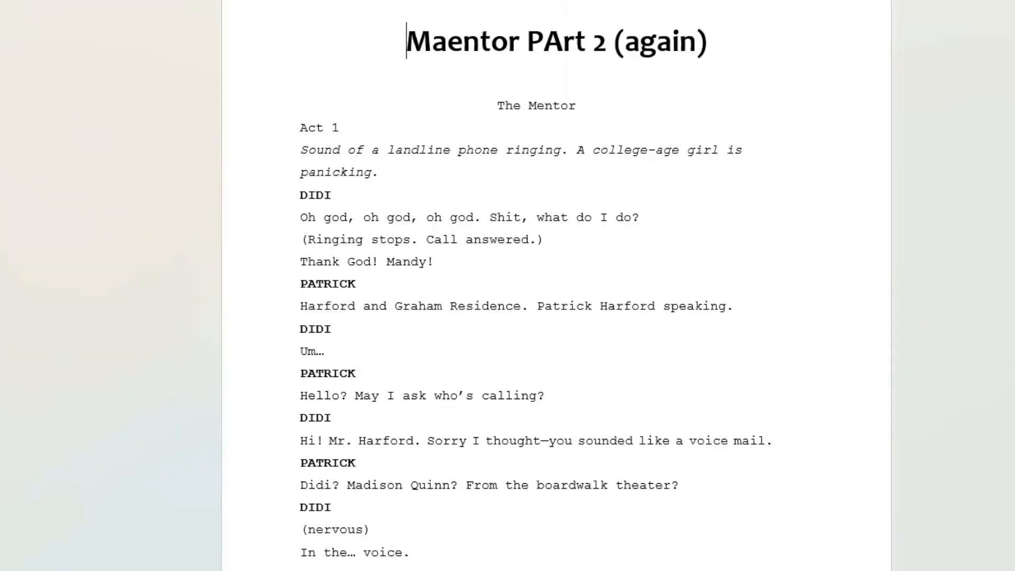
- Edit the compiled Word document's heading to read "Mentor Pasrt 2 (again)"
{"action": "left_click_drag", "start_coordinate": [544, 43], "coordinate": [563, 42]}
{"action": "key", "text": "BackSpace"}
{"action": "type", "text": "as"}
{"action": "left_click", "coordinate": [444, 41]}
{"action": "key", "text": "BackSpace"}
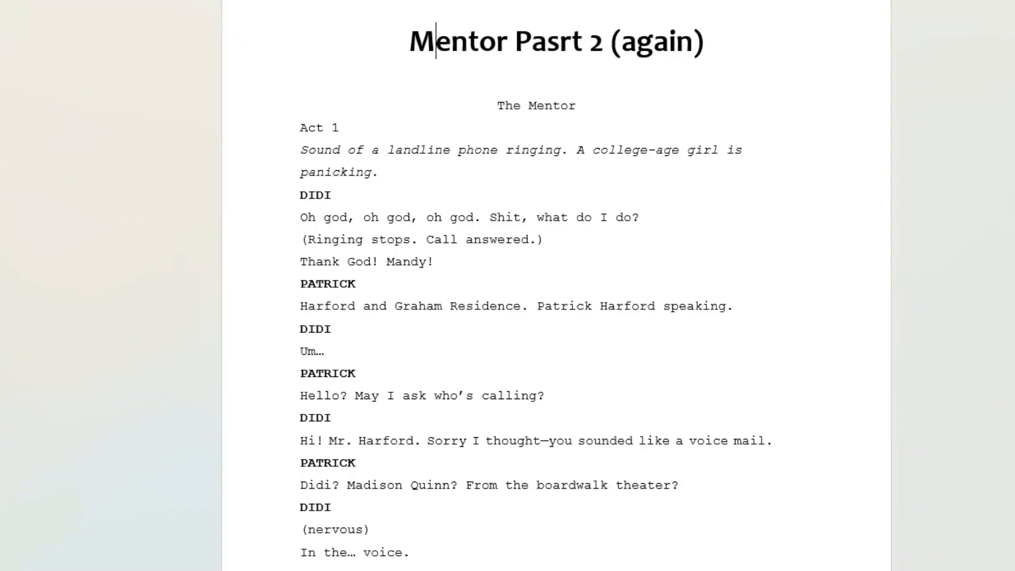
- Look through the compiled script's pages to check how its dialogue and page breaks are laid out
{"action": "scroll", "coordinate": [508, 286], "scroll_direction": "down", "scroll_amount": 2}
{"action": "scroll", "coordinate": [508, 285], "scroll_direction": "down", "scroll_amount": 15}
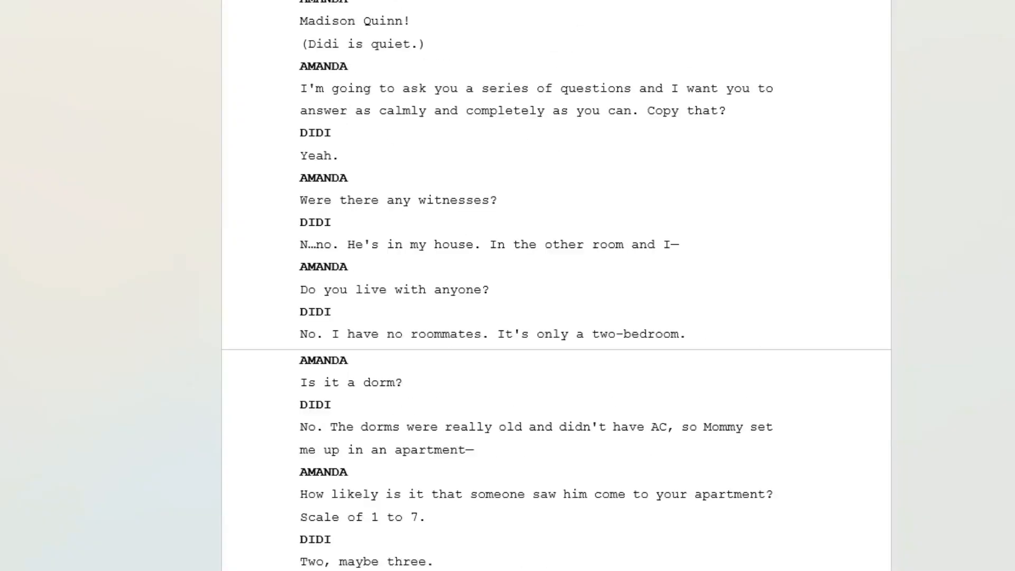
{"action": "scroll", "coordinate": [508, 286], "scroll_direction": "down", "scroll_amount": 20}
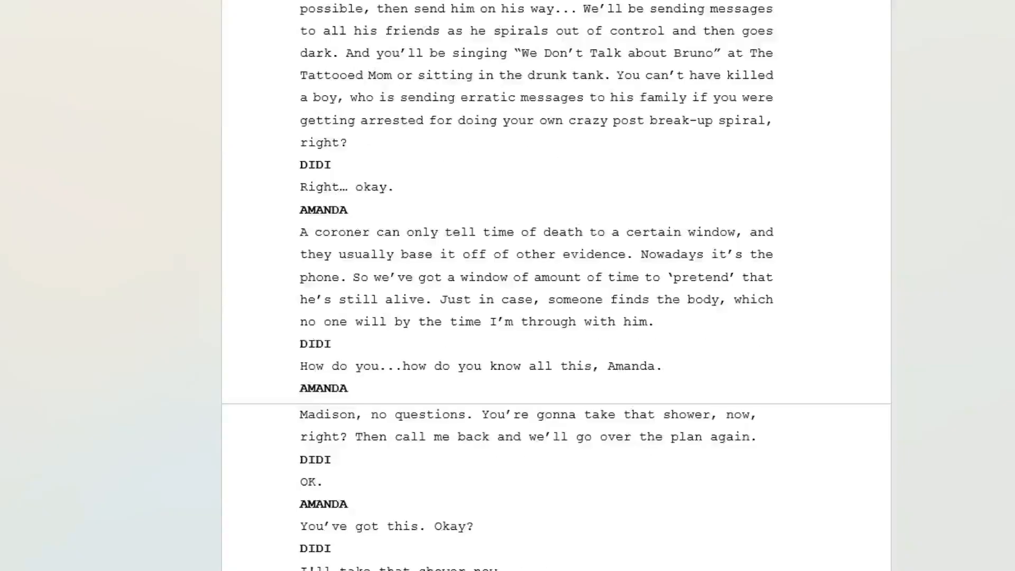
{"action": "scroll", "coordinate": [508, 286], "scroll_direction": "down", "scroll_amount": 20}
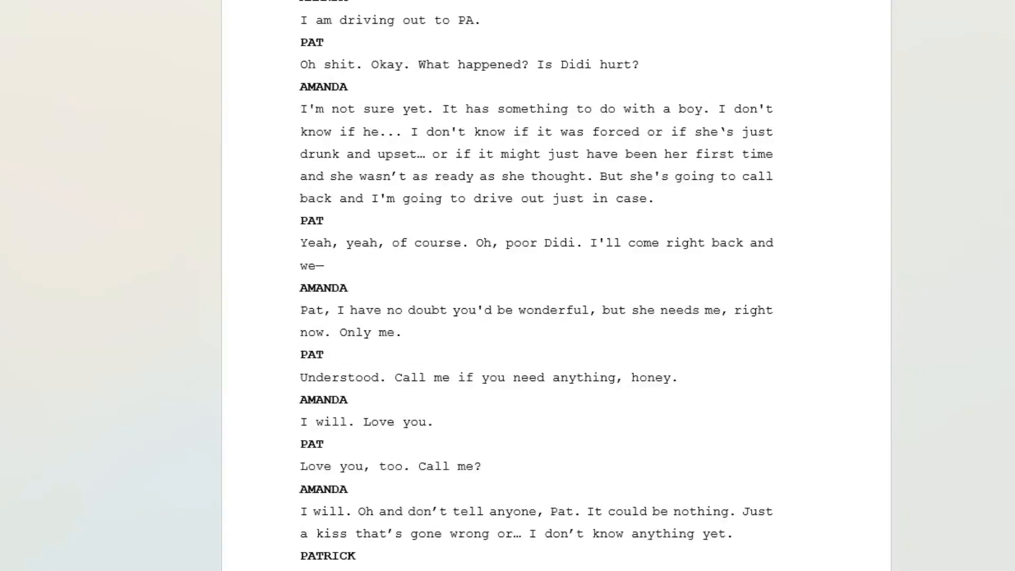
{"action": "scroll", "coordinate": [508, 285], "scroll_direction": "down", "scroll_amount": 20}
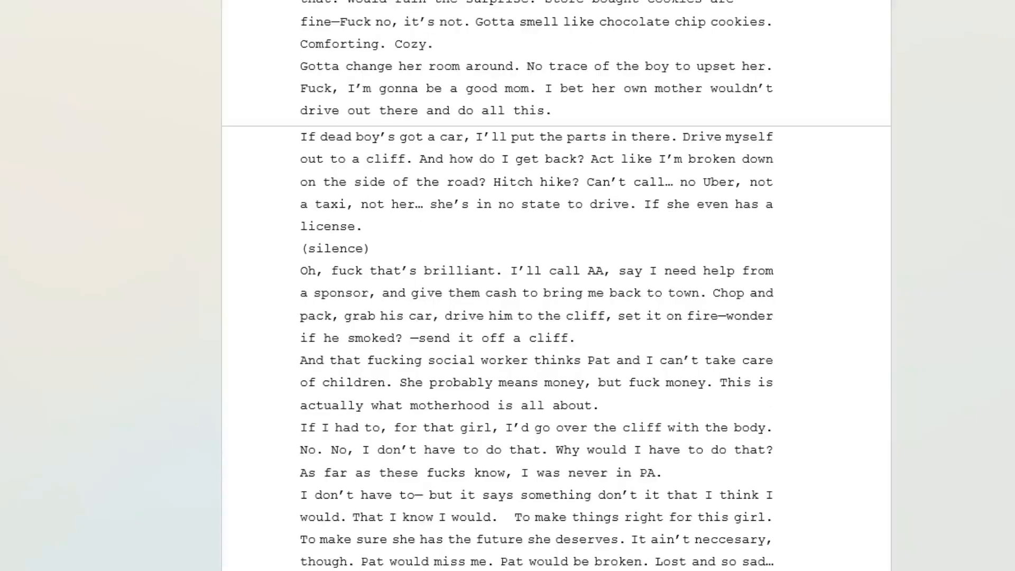
- Read through the remainder of the compiled script to its end, checking how the scene outlines follow the dialogue
{"action": "scroll", "coordinate": [556, 286], "scroll_direction": "down", "scroll_amount": 20}
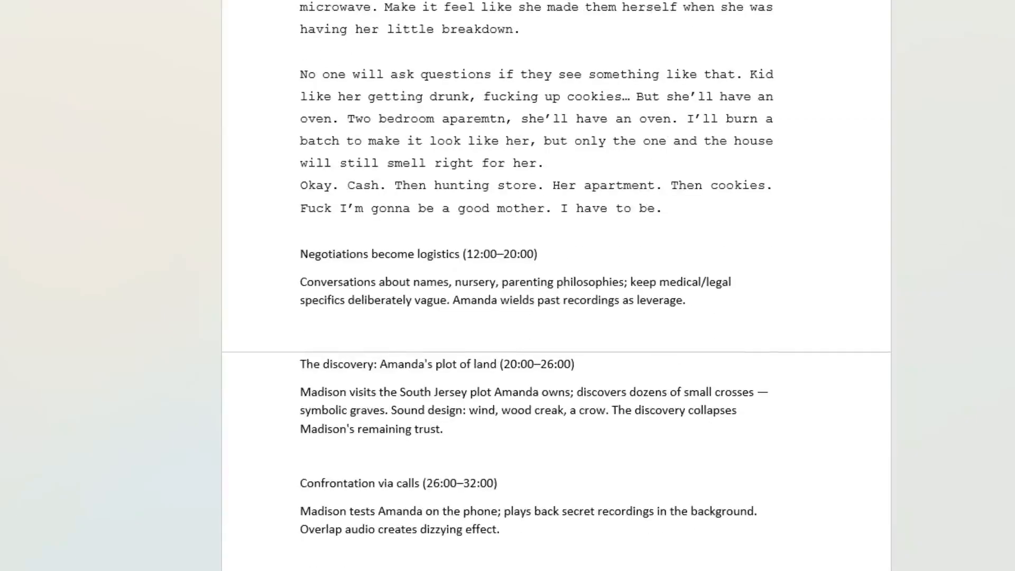
{"action": "scroll", "coordinate": [556, 285], "scroll_direction": "down", "scroll_amount": 2}
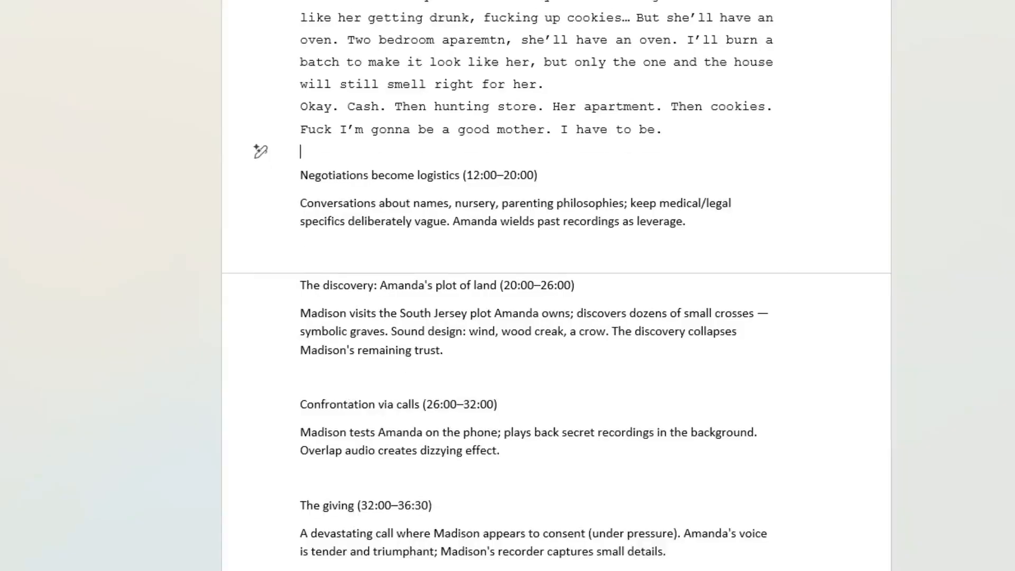
{"action": "scroll", "coordinate": [556, 286], "scroll_direction": "down", "scroll_amount": 1}
{"action": "scroll", "coordinate": [557, 285], "scroll_direction": "down", "scroll_amount": 4}
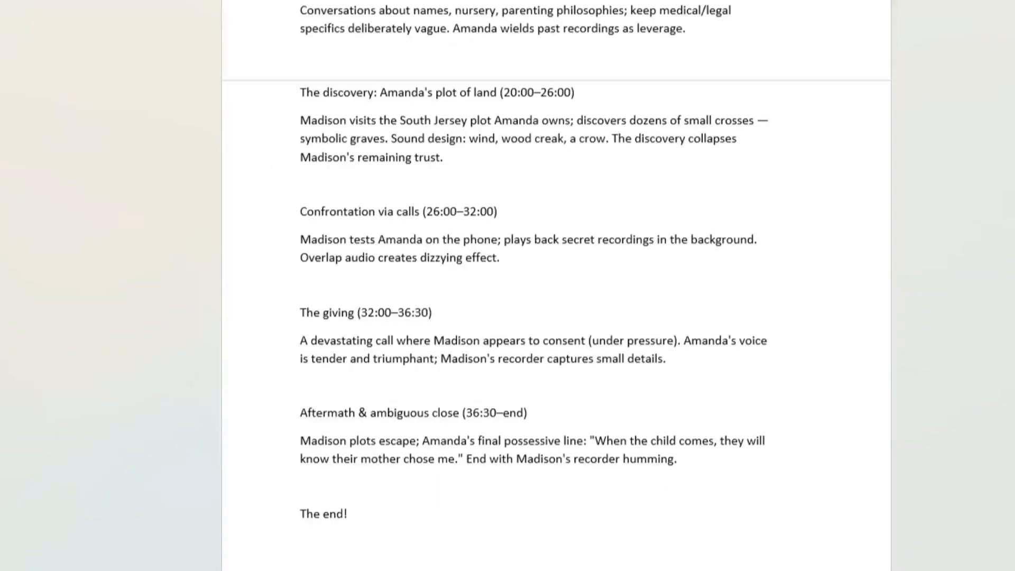
{"action": "scroll", "coordinate": [556, 285], "scroll_direction": "down", "scroll_amount": 3}
{"action": "scroll", "coordinate": [557, 286], "scroll_direction": "up", "scroll_amount": 2}
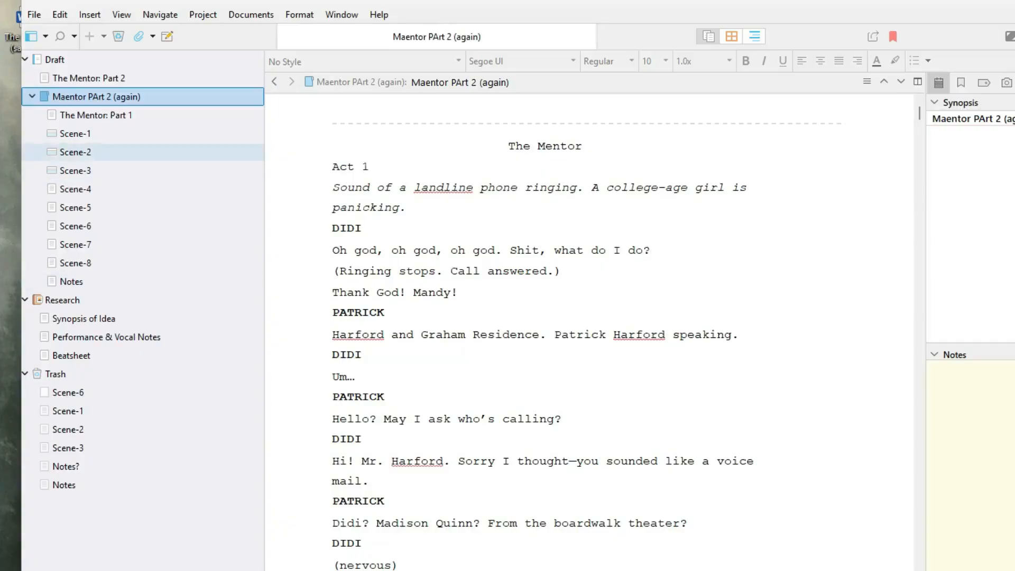
- Switch to Scrivener and check Scene-1 through Scene-4 against the compiled Word document, moving the Word window aside for comparison
{"action": "left_click", "coordinate": [75, 134]}
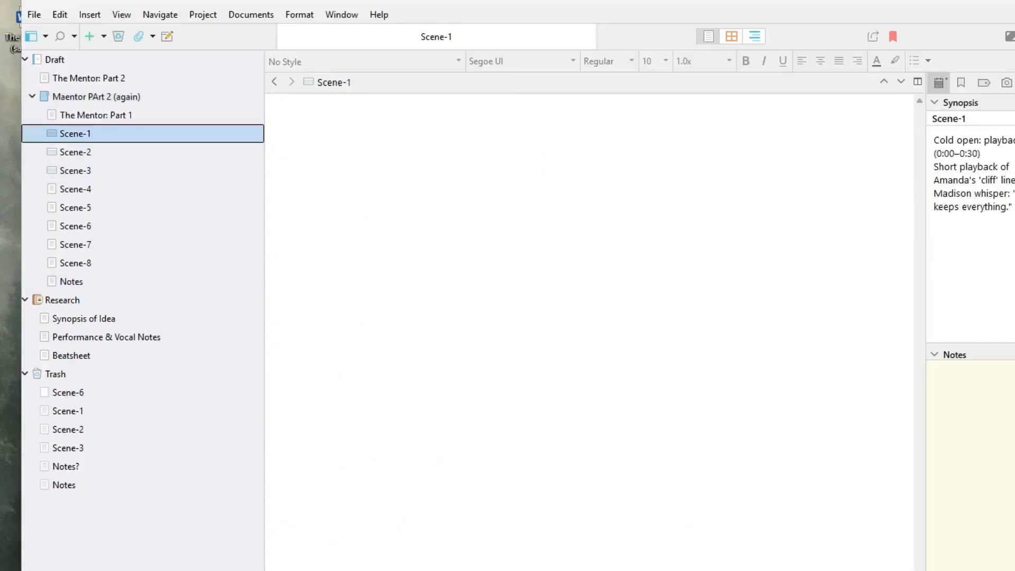
{"action": "left_click", "coordinate": [75, 153]}
{"action": "left_click", "coordinate": [75, 171]}
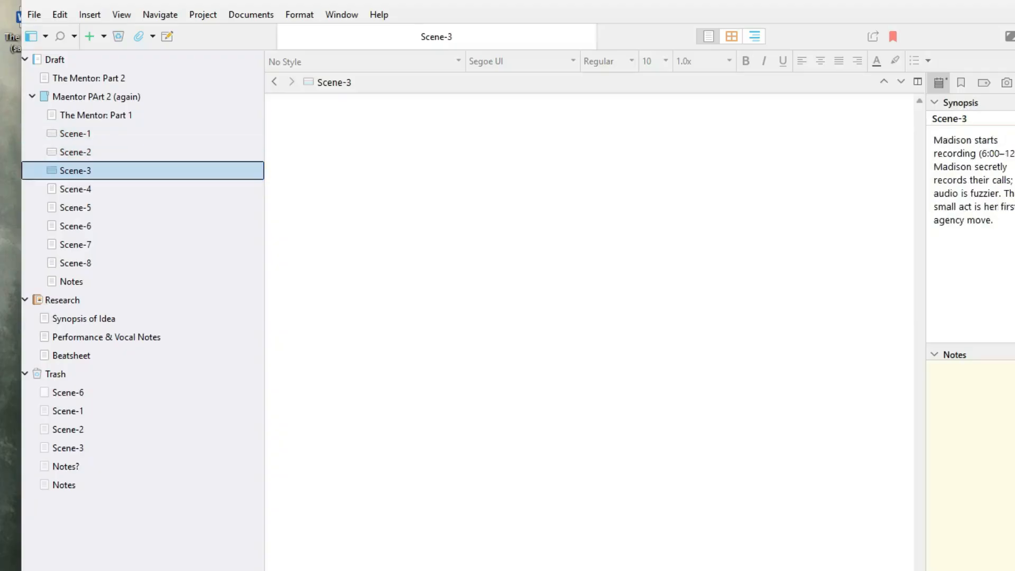
{"action": "left_click", "coordinate": [350, 110]}
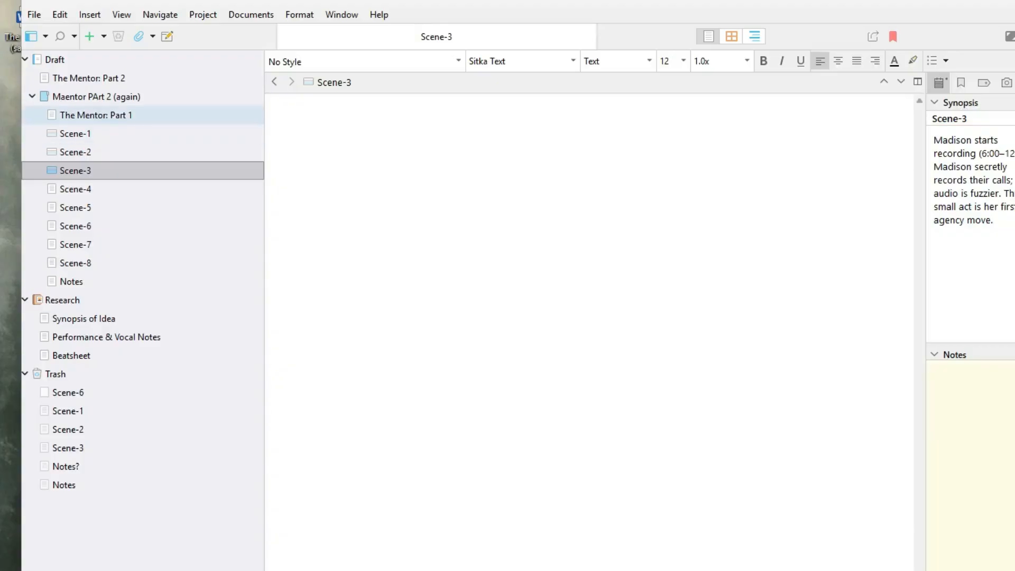
{"action": "left_click", "coordinate": [75, 189]}
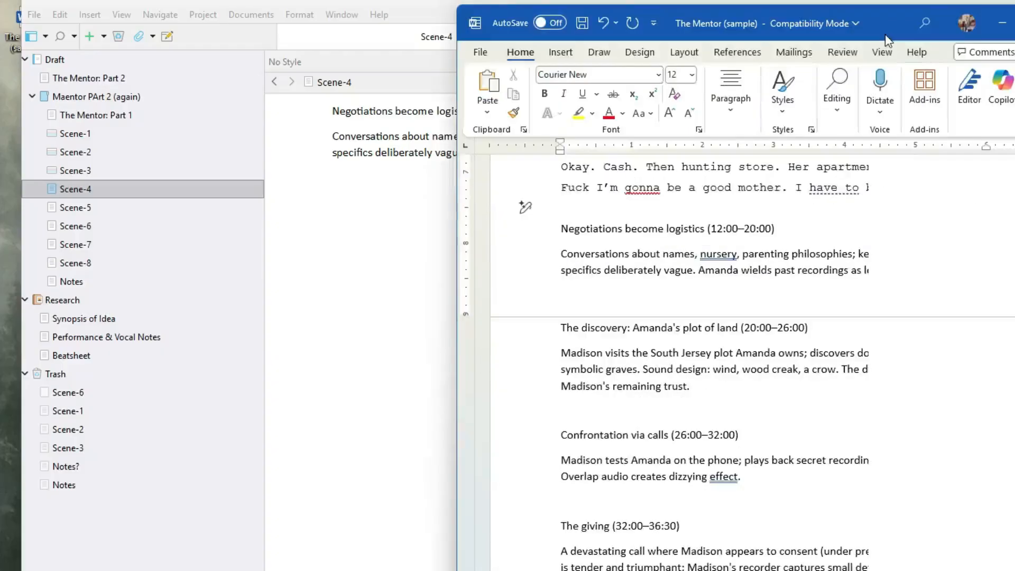
{"action": "left_click_drag", "start_coordinate": [952, 0], "coordinate": [954, 1]}
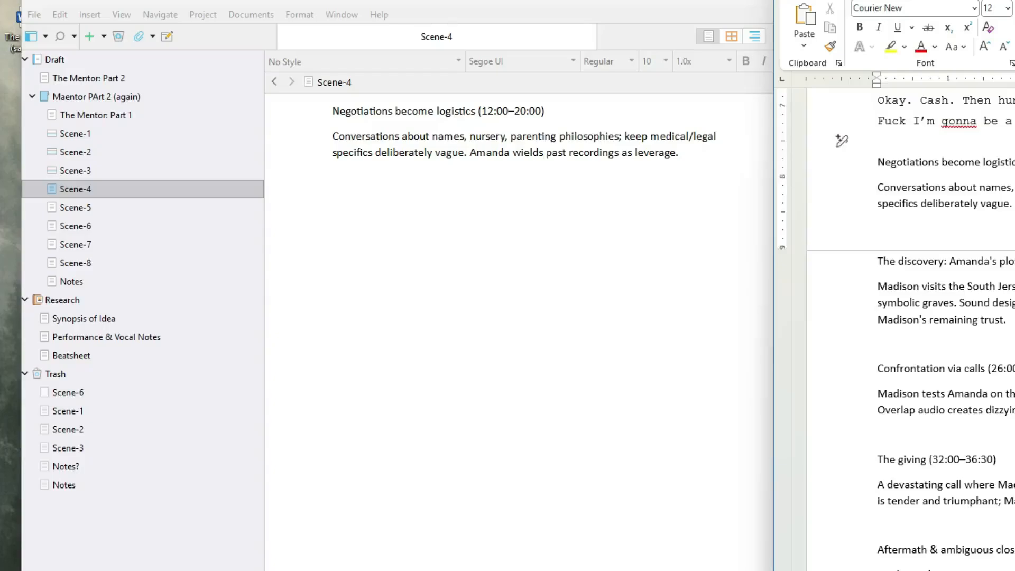
{"action": "scroll", "coordinate": [897, 333], "scroll_direction": "up", "scroll_amount": 2}
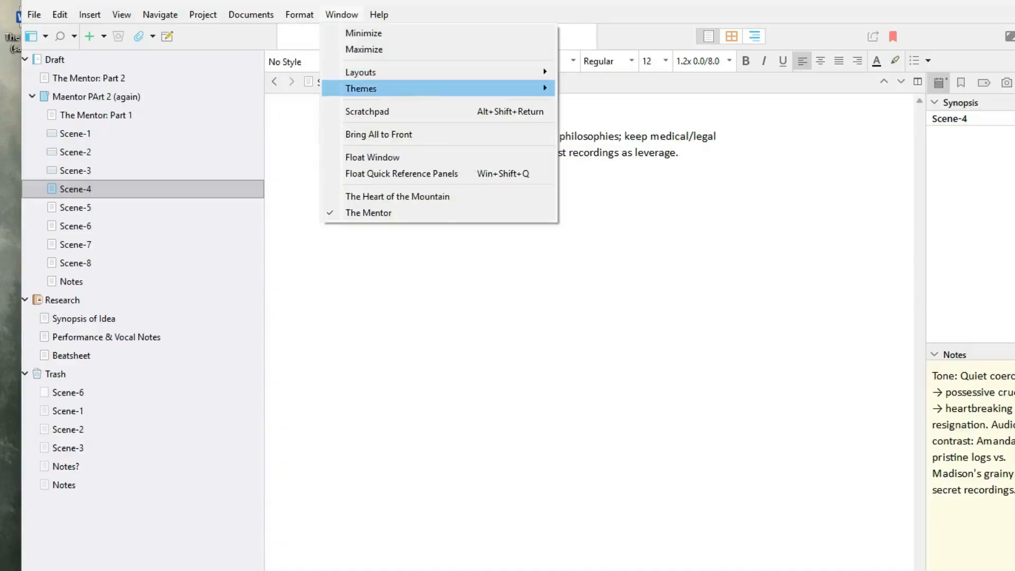
- Set the Scrivener theme to Violet Haze and acknowledge the restart notice
{"action": "mouse_move", "coordinate": [361, 89]}
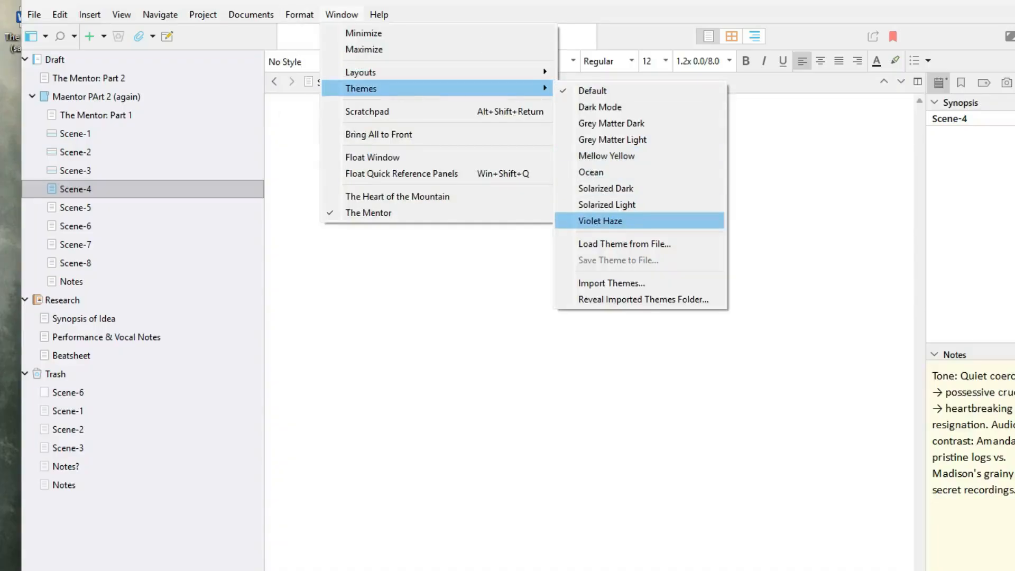
{"action": "left_click", "coordinate": [601, 221]}
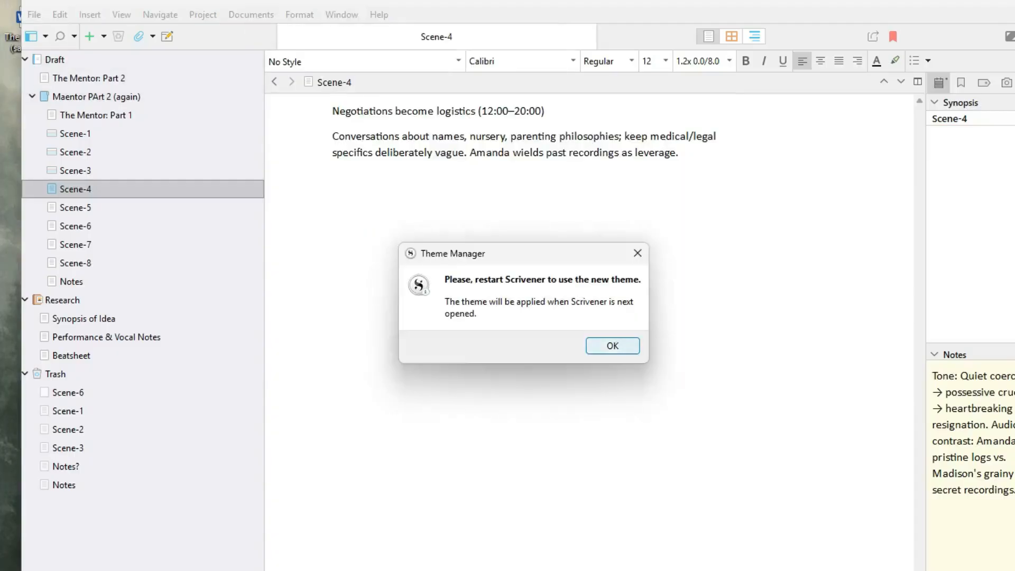
{"action": "left_click", "coordinate": [613, 345]}
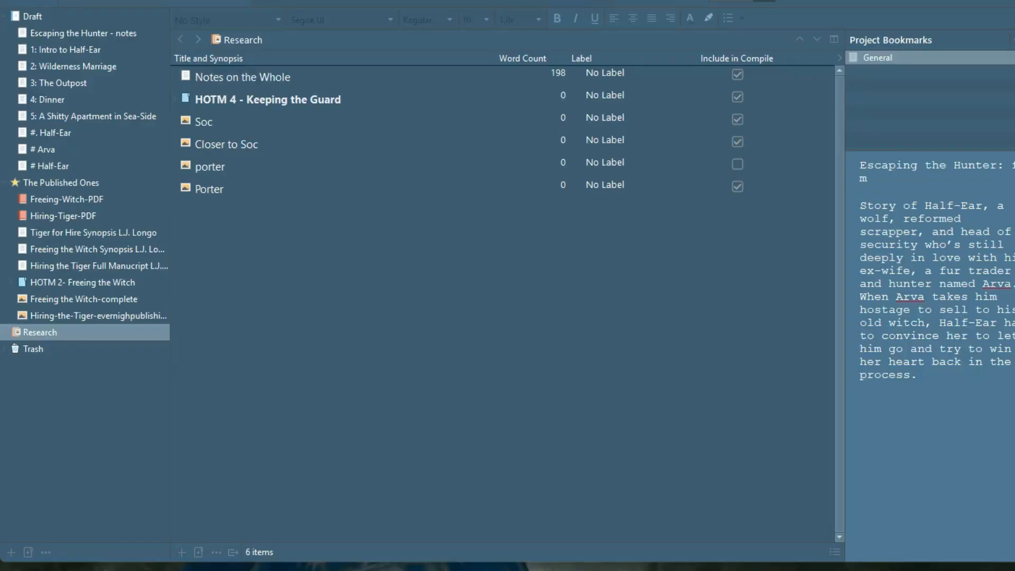
- Open the novel project's Draft outline and view the synopses of 2: Wilderness Marriage, 1: Intro to Half-Ear and the Escaping the Hunter notes
{"action": "left_click", "coordinate": [32, 16]}
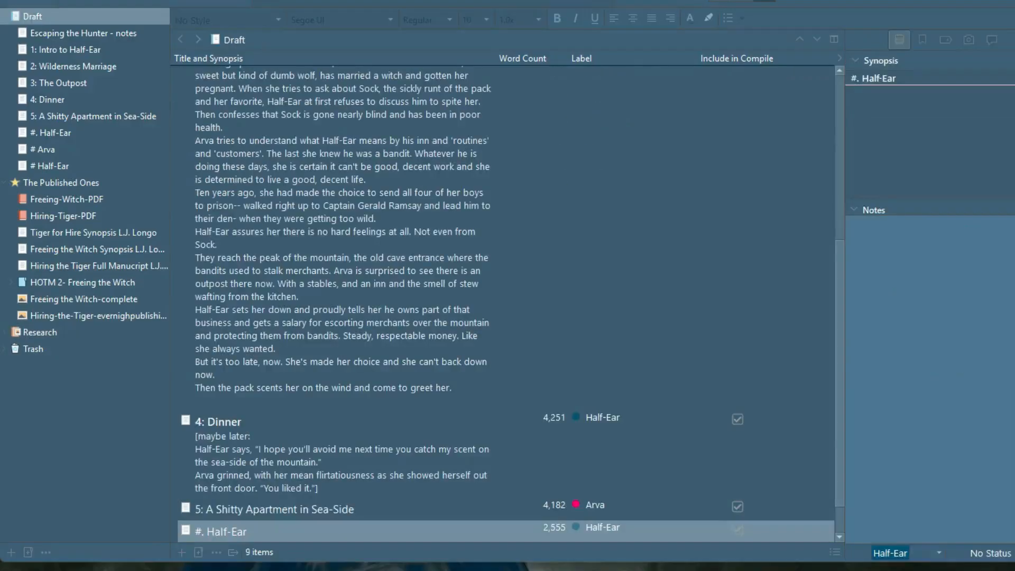
{"action": "scroll", "coordinate": [502, 301], "scroll_direction": "up", "scroll_amount": 7}
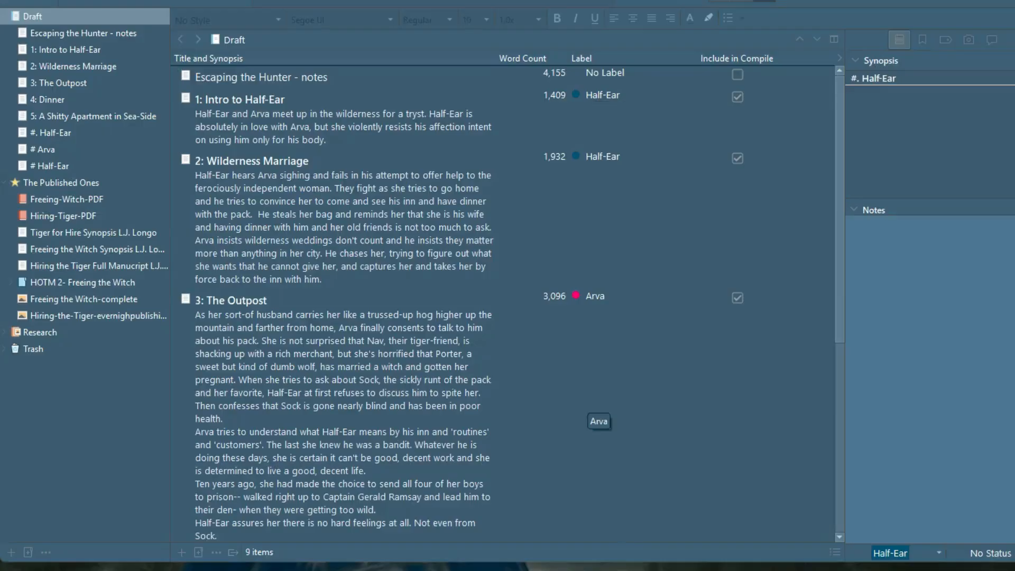
{"action": "left_click", "coordinate": [378, 122]}
{"action": "left_click", "coordinate": [372, 221]}
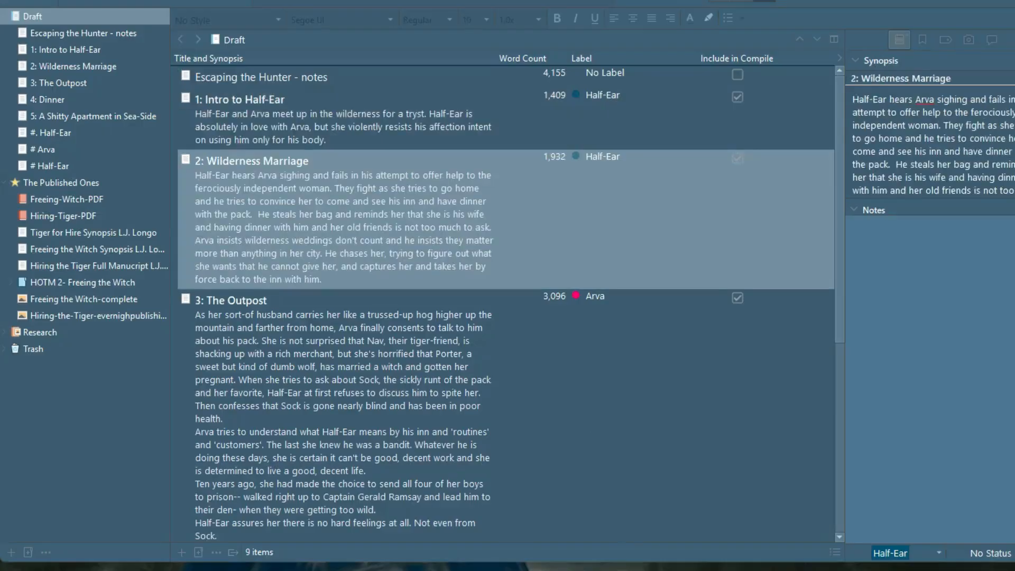
{"action": "left_click", "coordinate": [378, 122]}
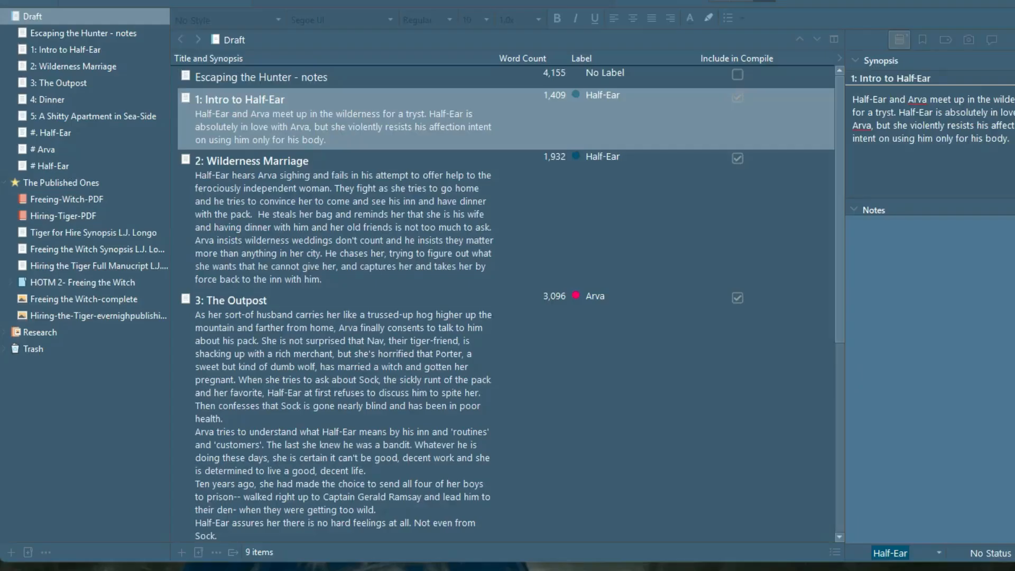
{"action": "left_click", "coordinate": [378, 77]}
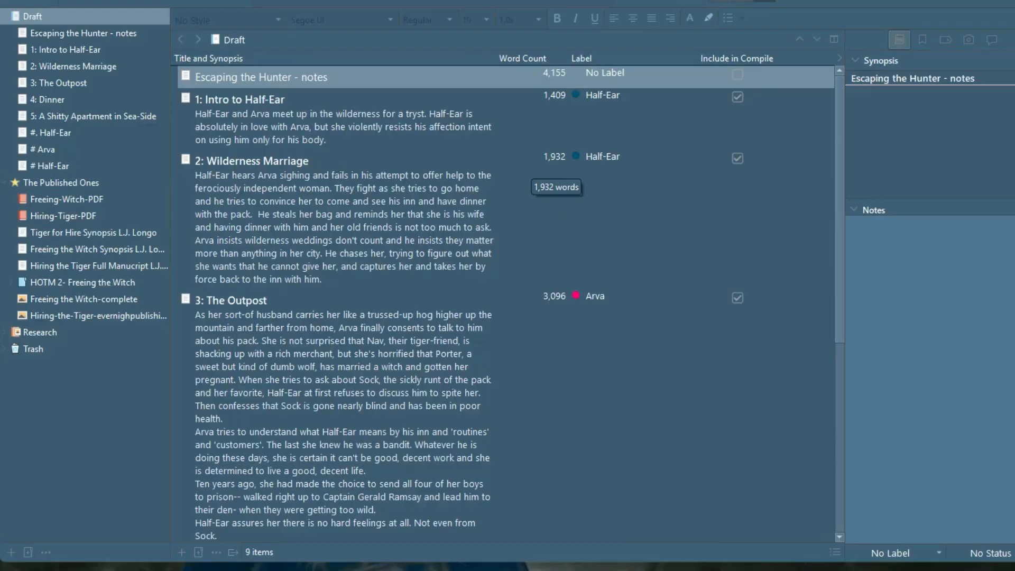
- Examine the word counts, labels and compile inclusion of all chapters in the Draft outline
{"action": "scroll", "coordinate": [506, 302], "scroll_direction": "down", "scroll_amount": 5}
{"action": "scroll", "coordinate": [505, 302], "scroll_direction": "up", "scroll_amount": 5}
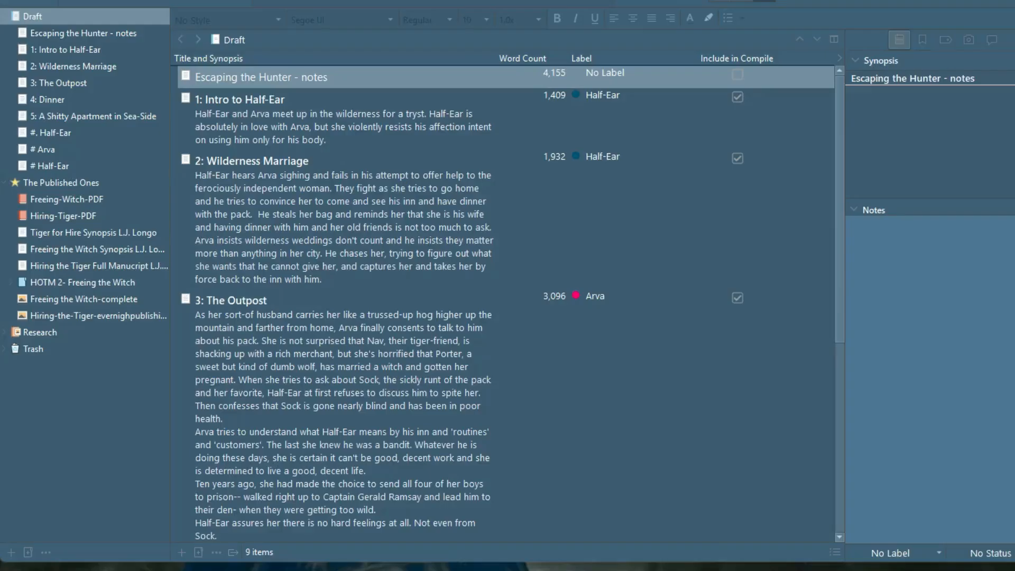
{"action": "scroll", "coordinate": [505, 301], "scroll_direction": "down", "scroll_amount": 8}
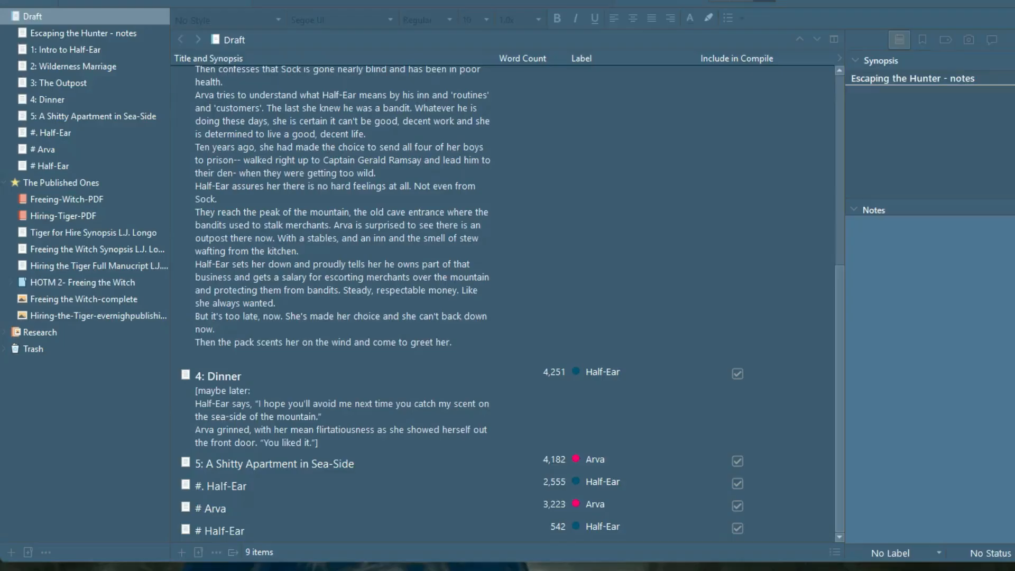
{"action": "scroll", "coordinate": [502, 302], "scroll_direction": "up", "scroll_amount": 6}
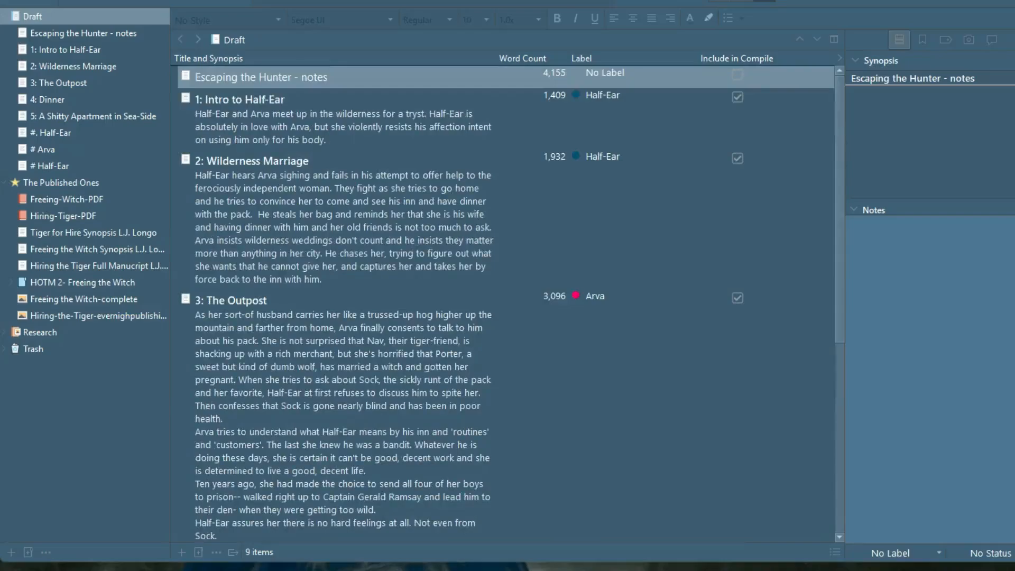
- View Freeing-Witch-PDF, expand Research and show its lowercase porter image beside the PDF in a split editor
{"action": "left_click", "coordinate": [67, 200]}
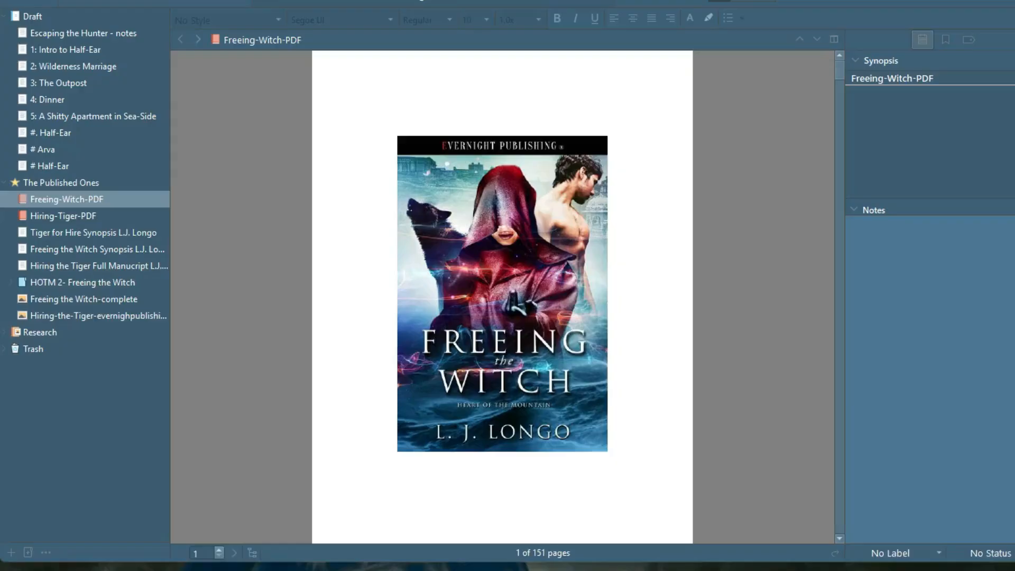
{"action": "scroll", "coordinate": [502, 297], "scroll_direction": "down", "scroll_amount": 2}
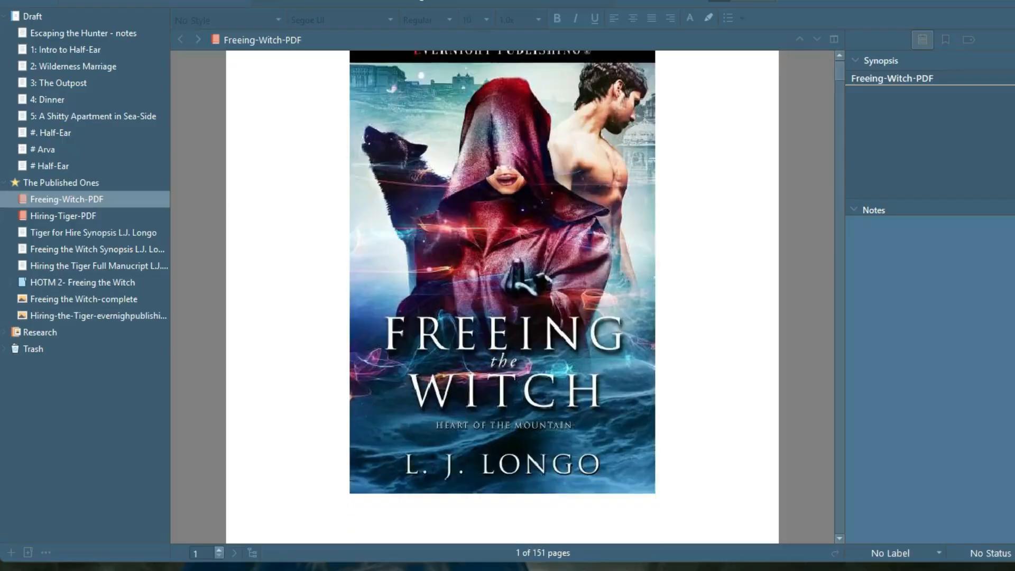
{"action": "left_click", "coordinate": [5, 332]}
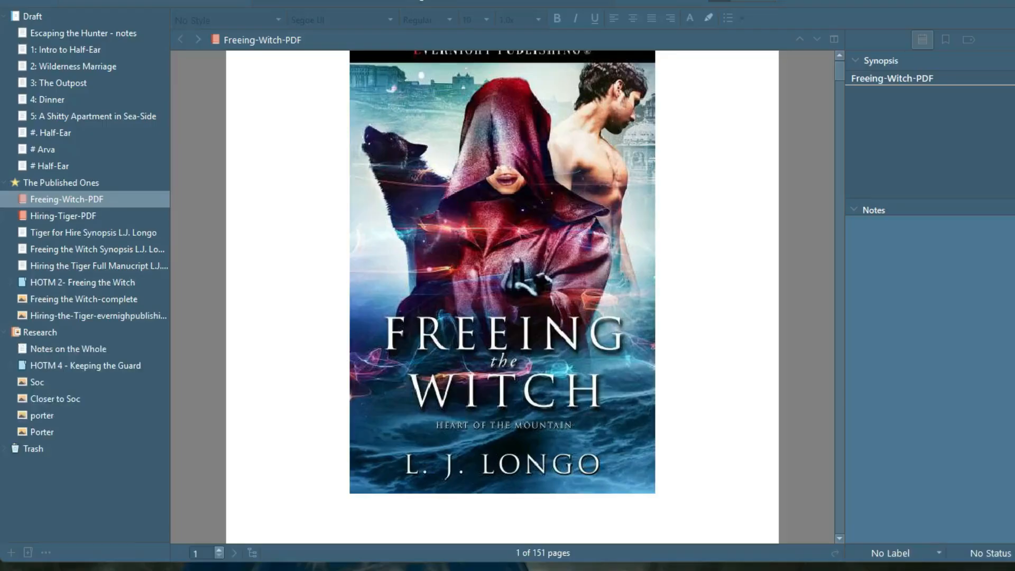
{"action": "left_click", "coordinate": [42, 416]}
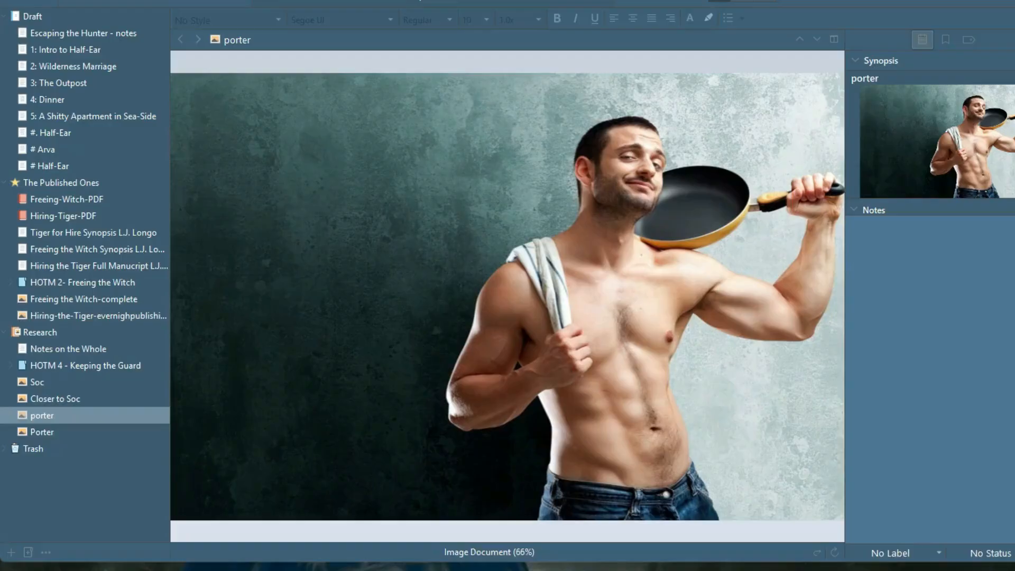
{"action": "left_click", "coordinate": [834, 40]}
{"action": "left_click", "coordinate": [67, 199]}
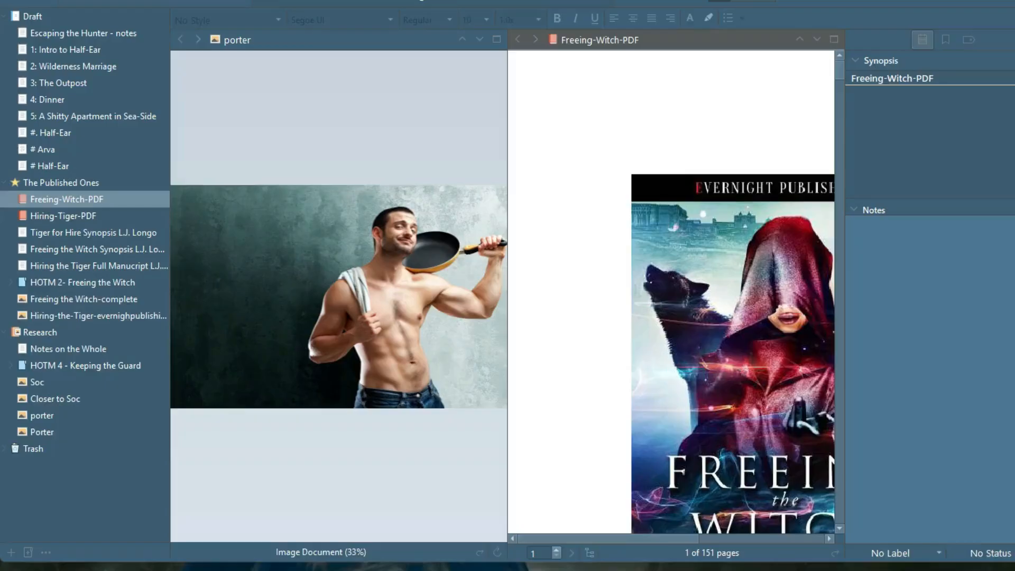
- Hide the inspector, return to a single editor and page through Freeing-Witch-PDF to Part One, Chapter One
{"action": "key", "text": "ctrl+shift+i"}
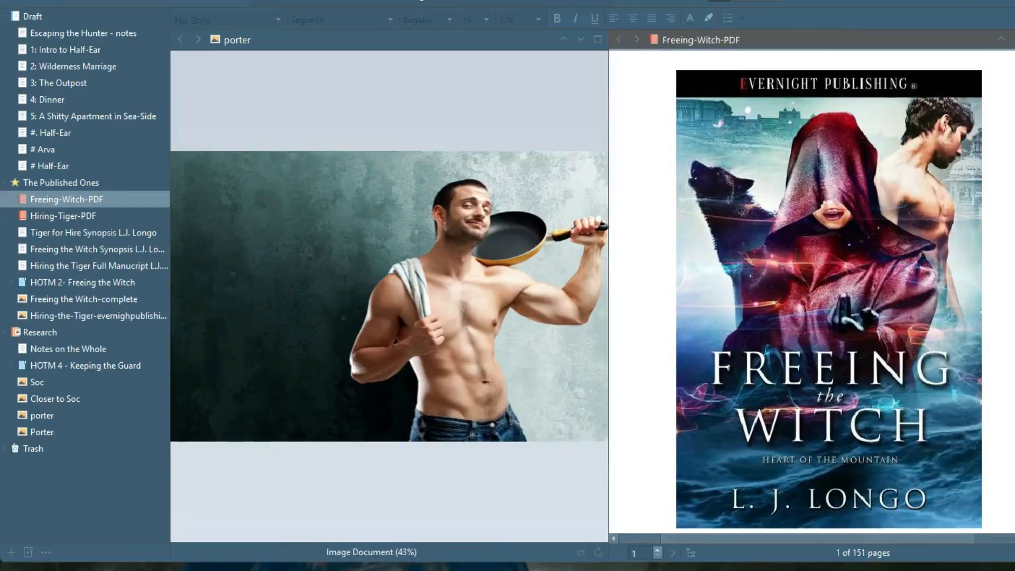
{"action": "key", "text": "ctrl+apostrophe"}
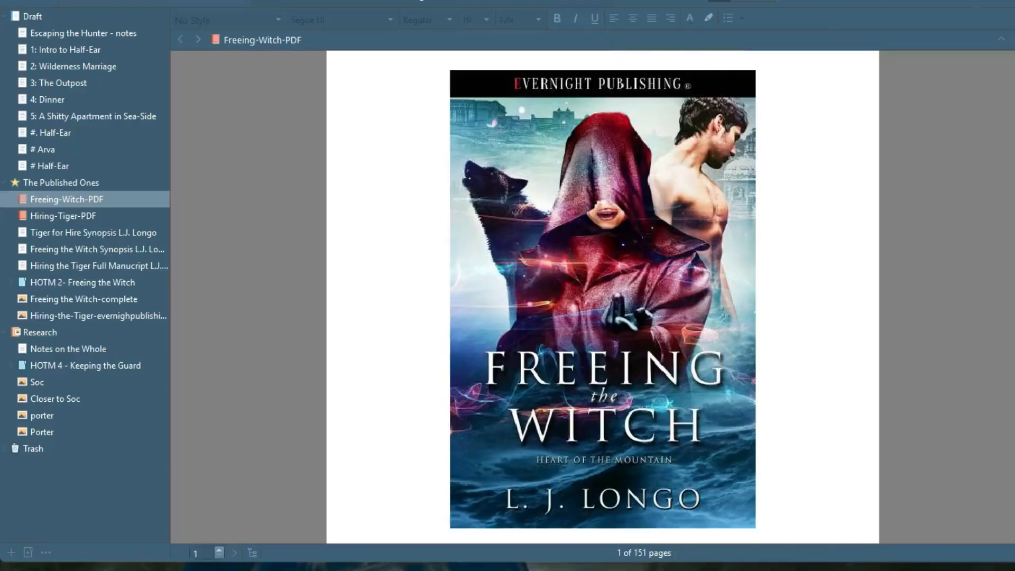
{"action": "scroll", "coordinate": [603, 297], "scroll_direction": "down", "scroll_amount": 5}
{"action": "scroll", "coordinate": [603, 296], "scroll_direction": "down", "scroll_amount": 15}
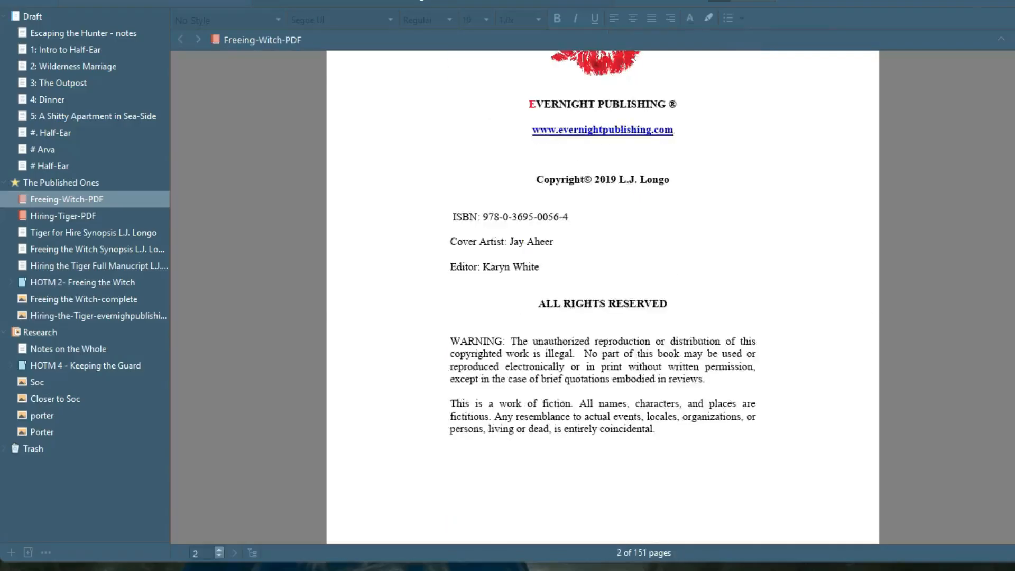
{"action": "scroll", "coordinate": [603, 296], "scroll_direction": "down", "scroll_amount": 4}
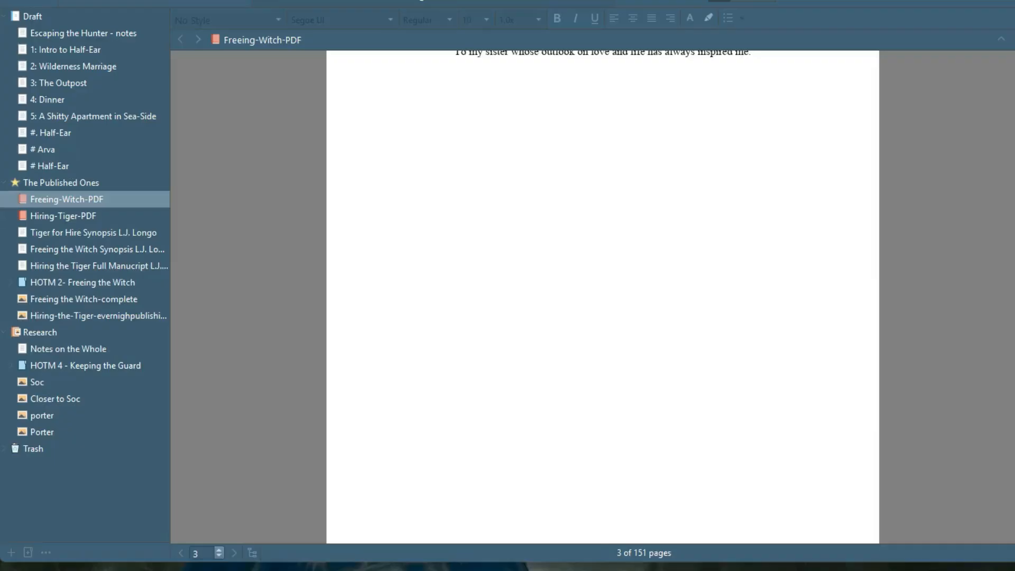
{"action": "scroll", "coordinate": [603, 296], "scroll_direction": "down", "scroll_amount": 10}
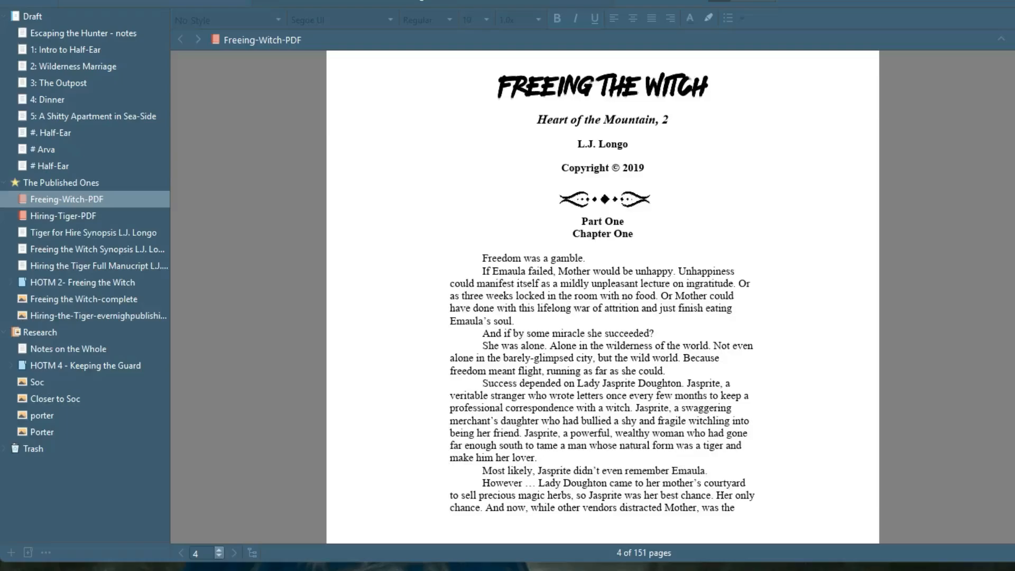
- Search the entire Freeing-Witch-PDF for "arva" and examine the description of the character in the matching passage
{"action": "key", "text": "ctrl+f"}
{"action": "type", "text": "arva"}
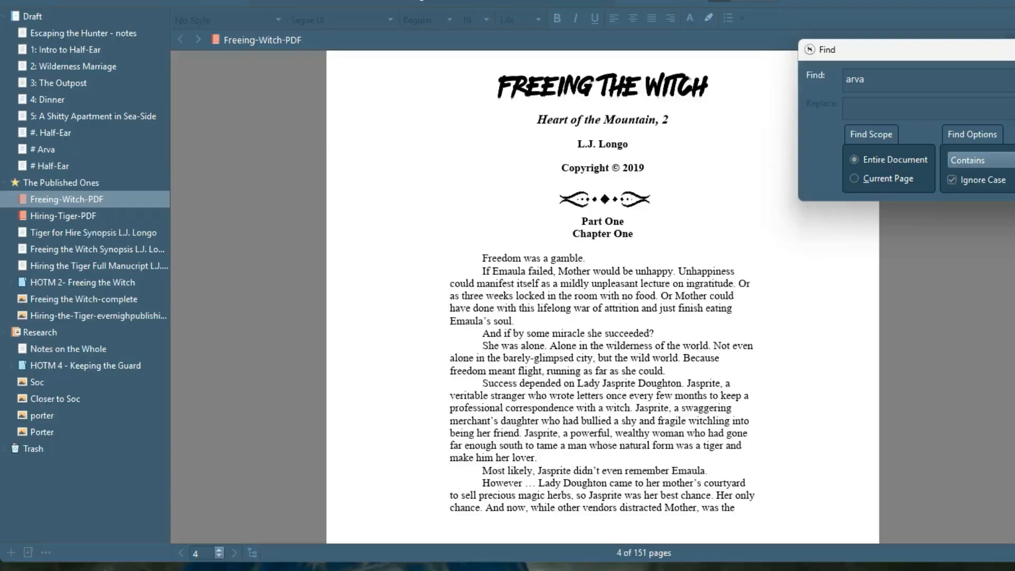
{"action": "key", "text": "Return"}
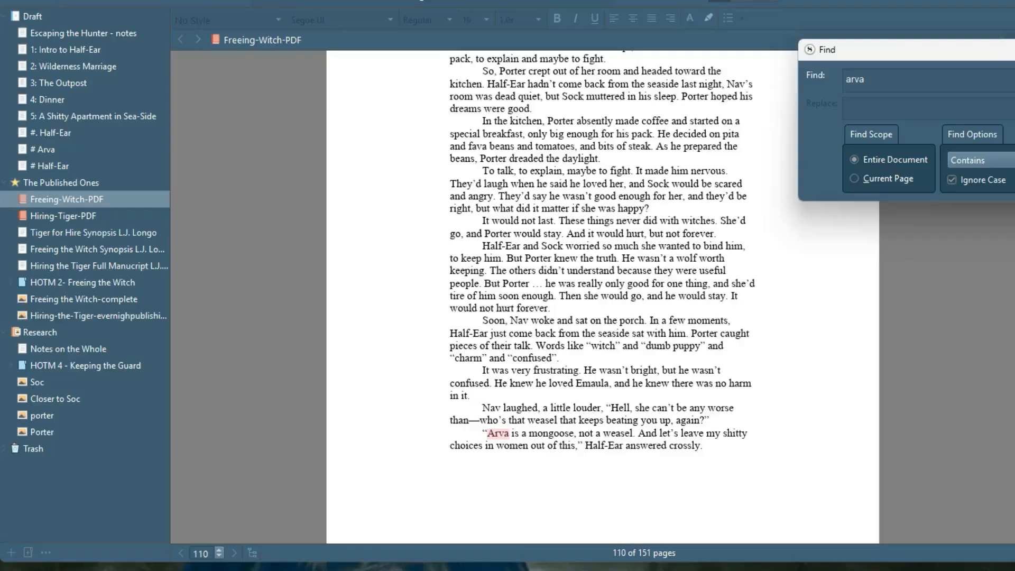
{"action": "double_click", "coordinate": [553, 433]}
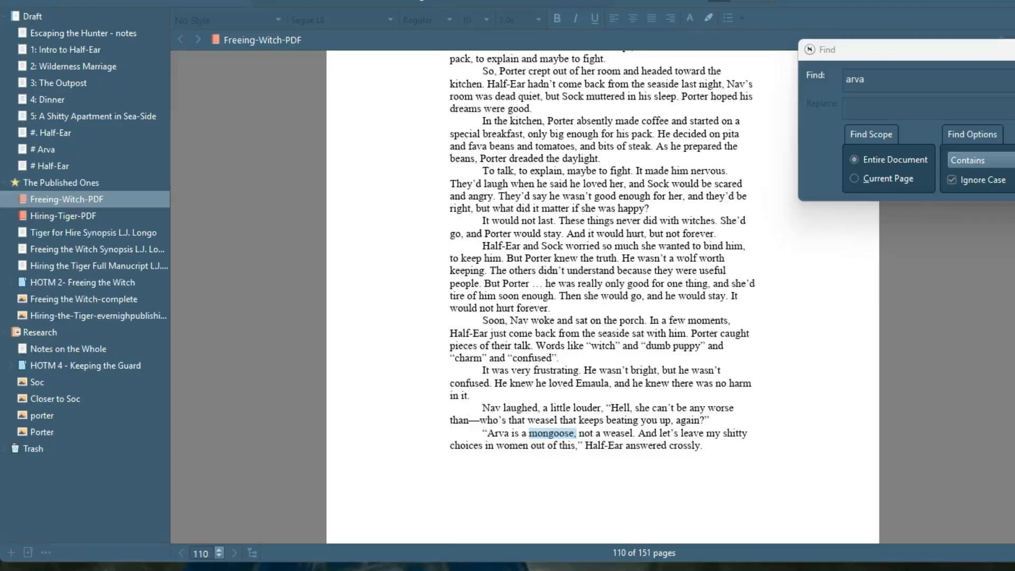
{"action": "key", "text": "F3"}
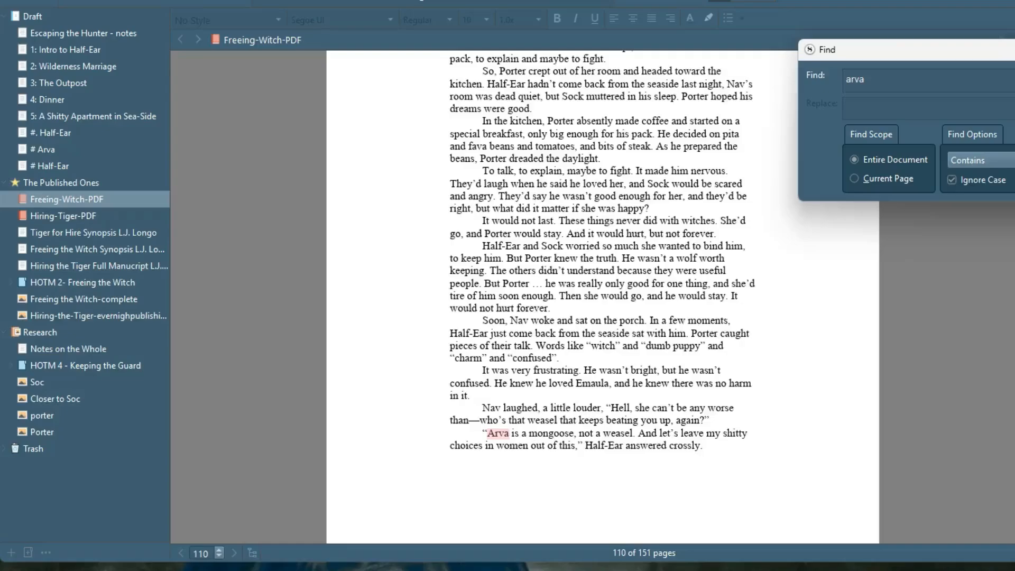
- Close the search and add the Status column to the outline of The incredible mess that is Freeing the Witch early drafts
{"action": "key", "text": "Escape"}
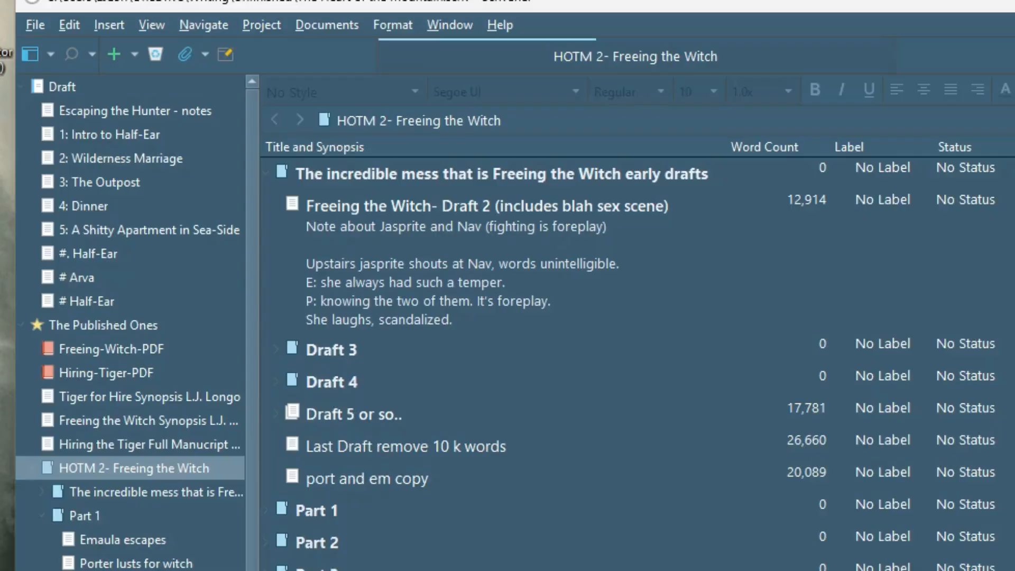
{"action": "left_click", "coordinate": [275, 350]}
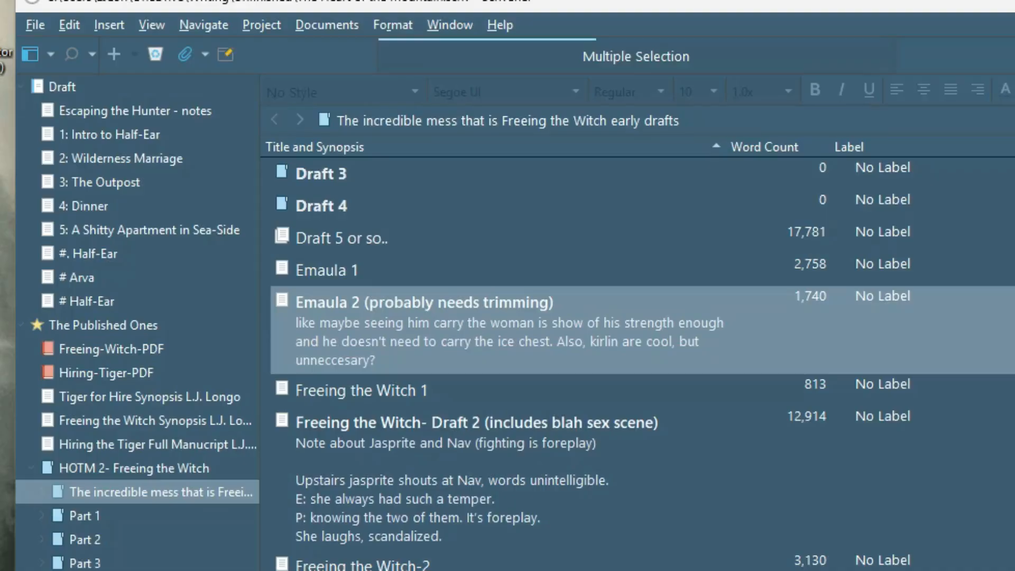
{"action": "left_click", "coordinate": [152, 25]}
{"action": "mouse_move", "coordinate": [224, 200]}
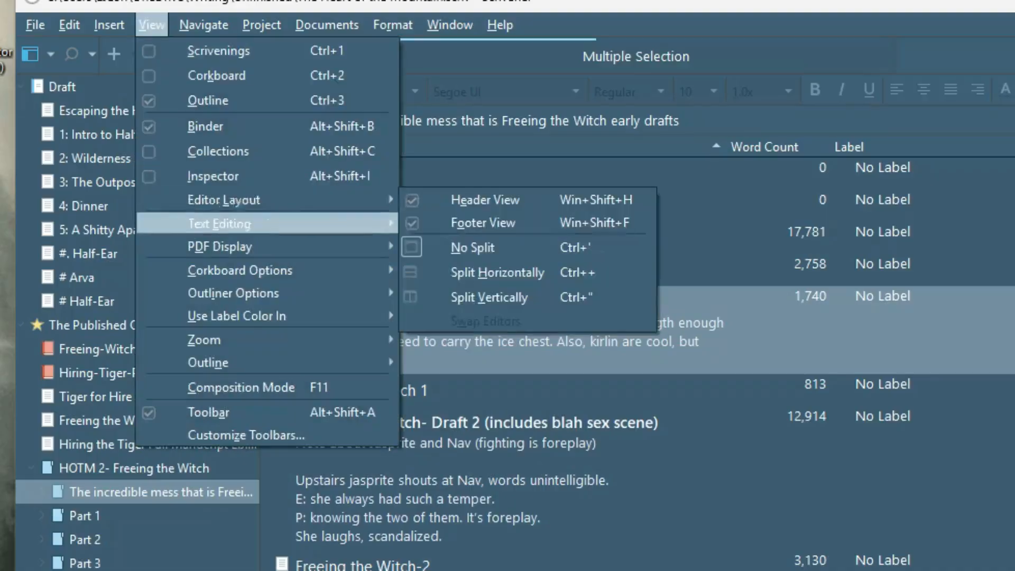
{"action": "mouse_move", "coordinate": [234, 293]}
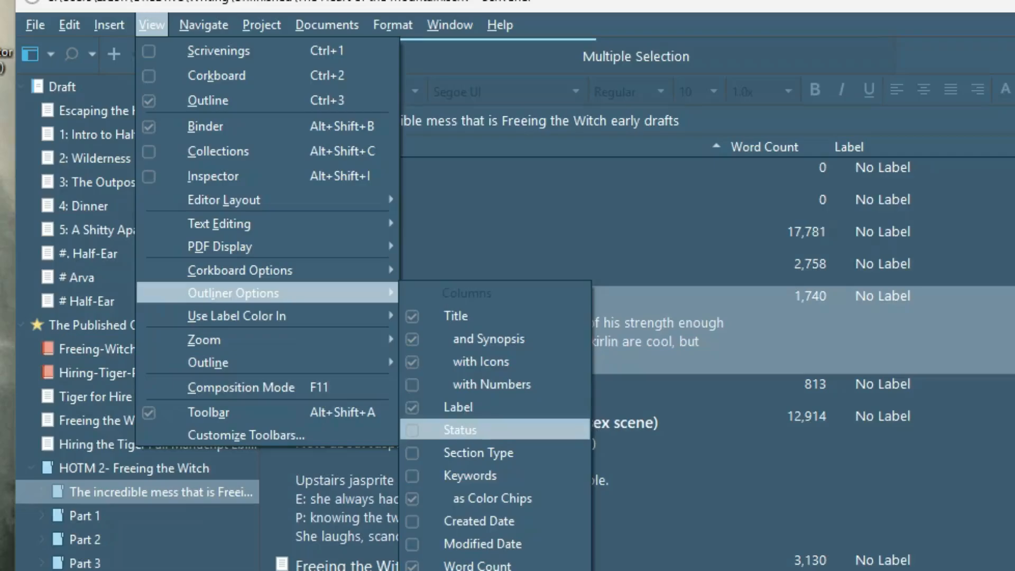
{"action": "left_click", "coordinate": [460, 430]}
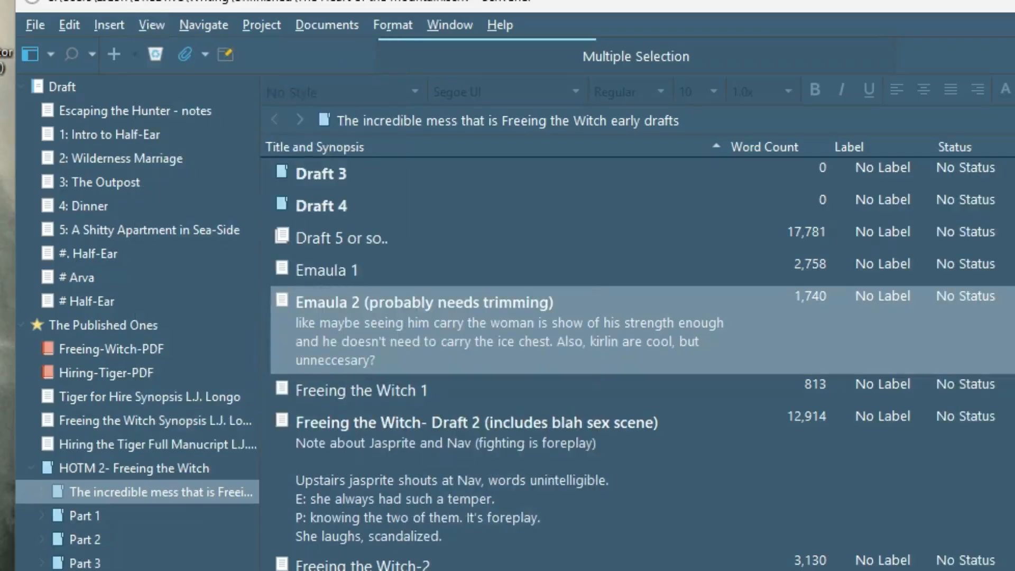
- View the outline of Part 1, collapse the part folders under HOTM 2- Freeing the Witch and expand its early drafts folder
{"action": "left_click", "coordinate": [84, 517]}
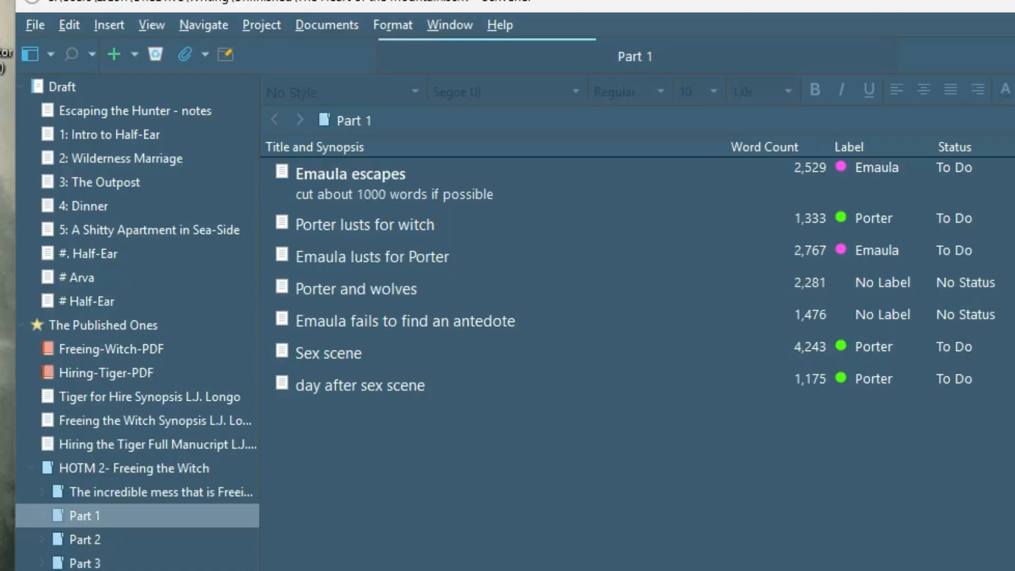
{"action": "left_click", "coordinate": [42, 516]}
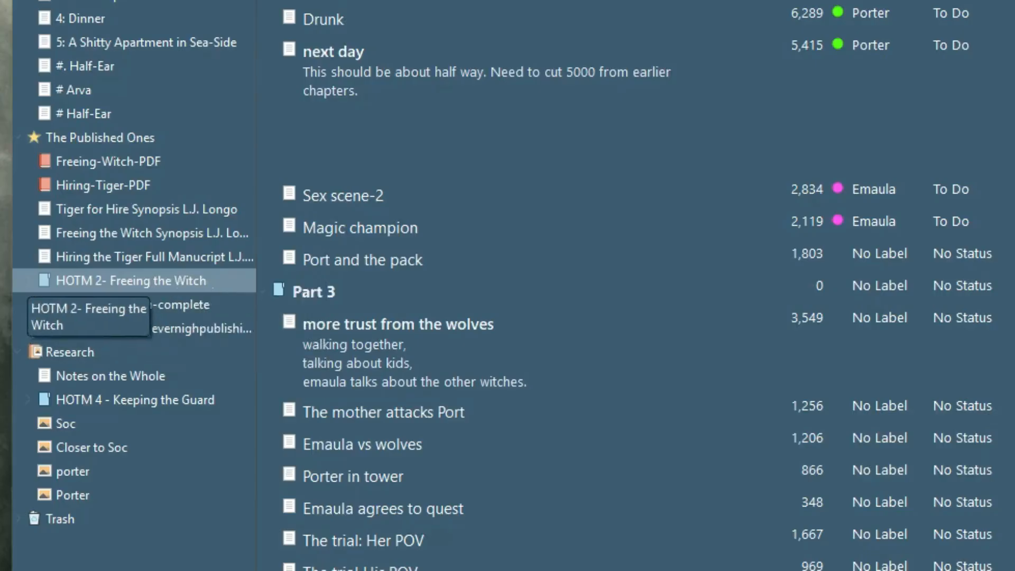
{"action": "left_click", "coordinate": [28, 281]}
{"action": "left_click", "coordinate": [38, 329]}
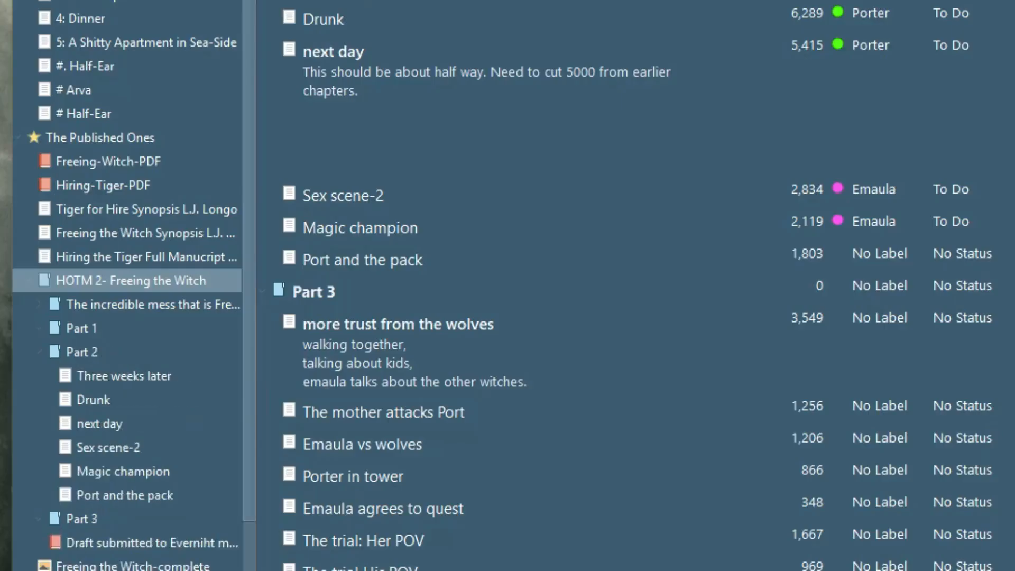
{"action": "left_click", "coordinate": [38, 352]}
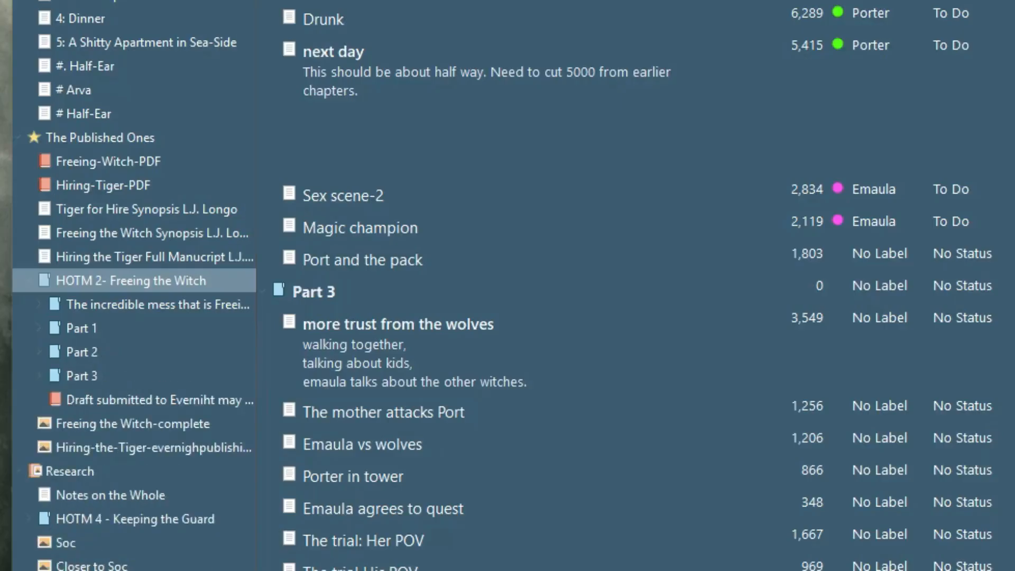
{"action": "left_click", "coordinate": [39, 305]}
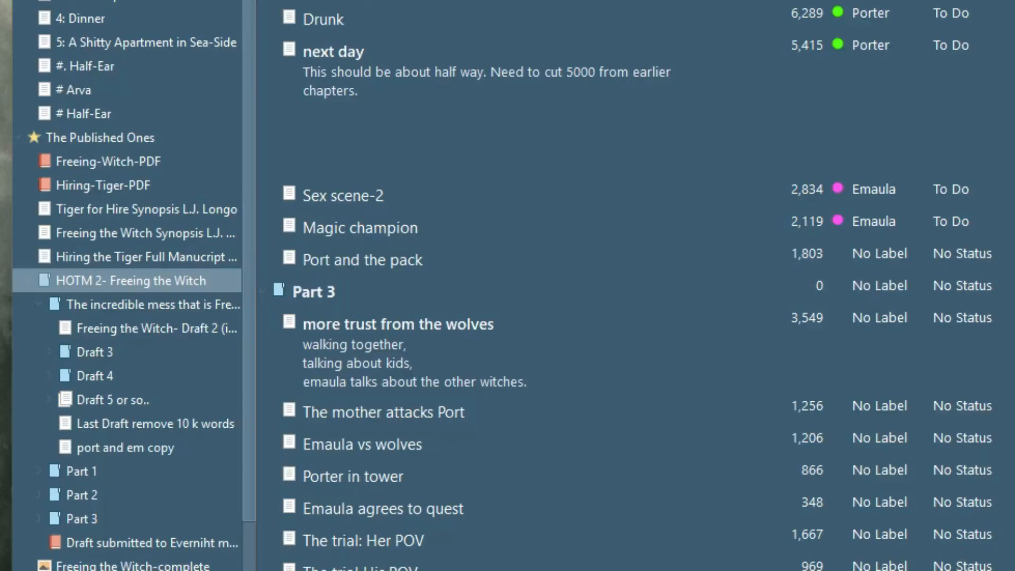
- View Freeing the Witch 1 inside Draft 3 and the text of Draft 5 or so.., collapsing both containers again
{"action": "left_click", "coordinate": [94, 353]}
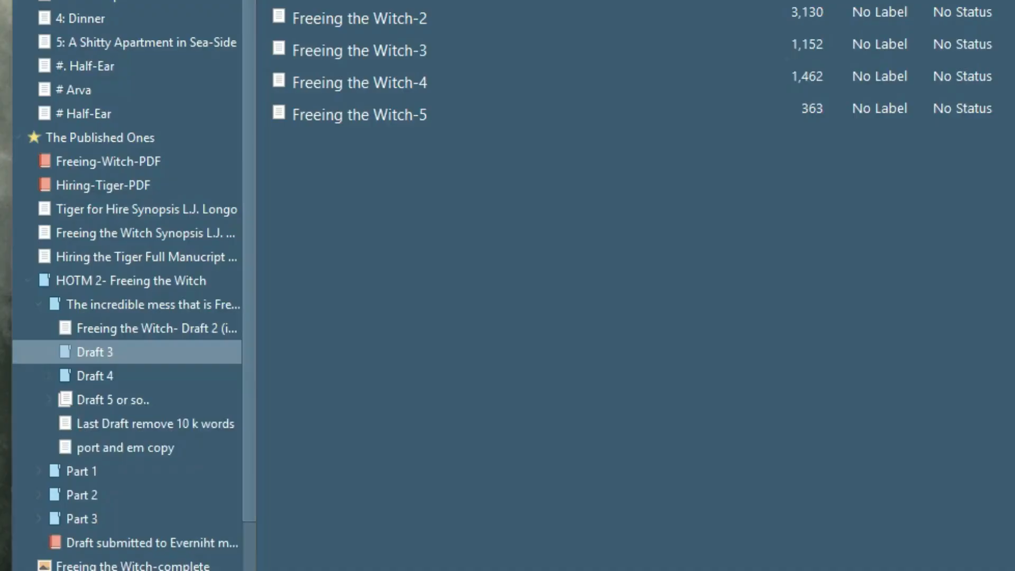
{"action": "left_click", "coordinate": [49, 353]}
{"action": "left_click", "coordinate": [140, 376]}
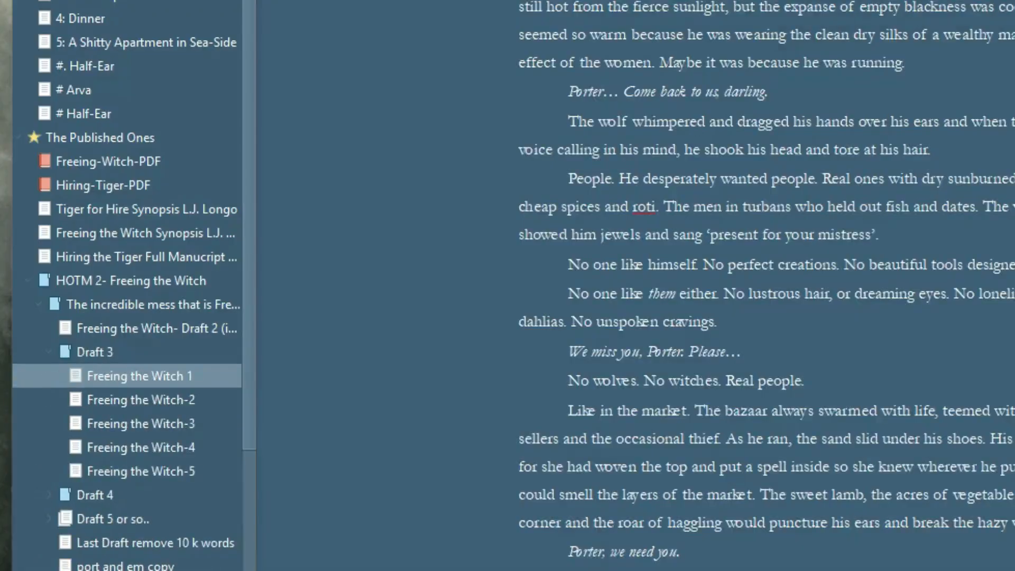
{"action": "left_click", "coordinate": [49, 352]}
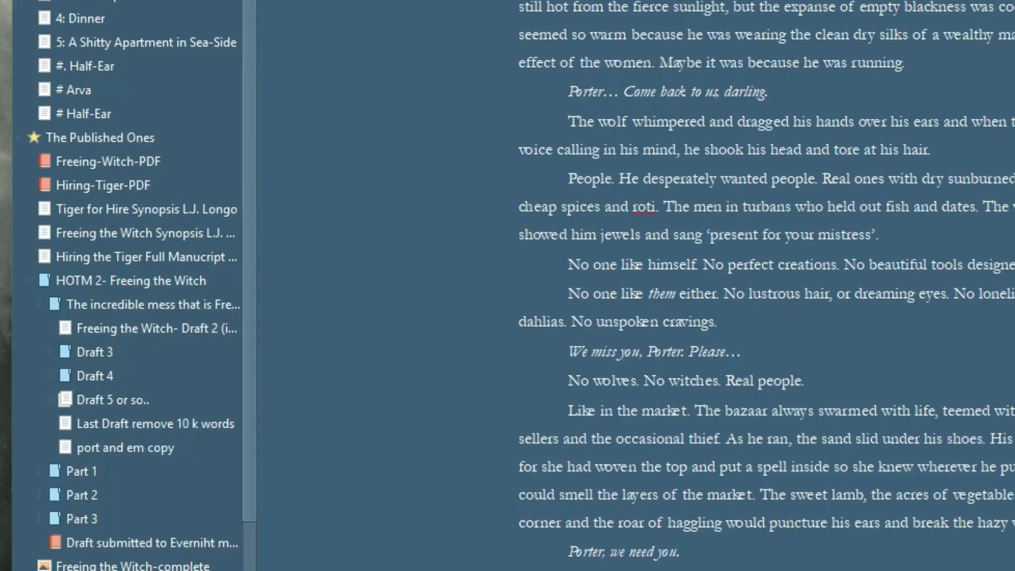
{"action": "left_click", "coordinate": [49, 400]}
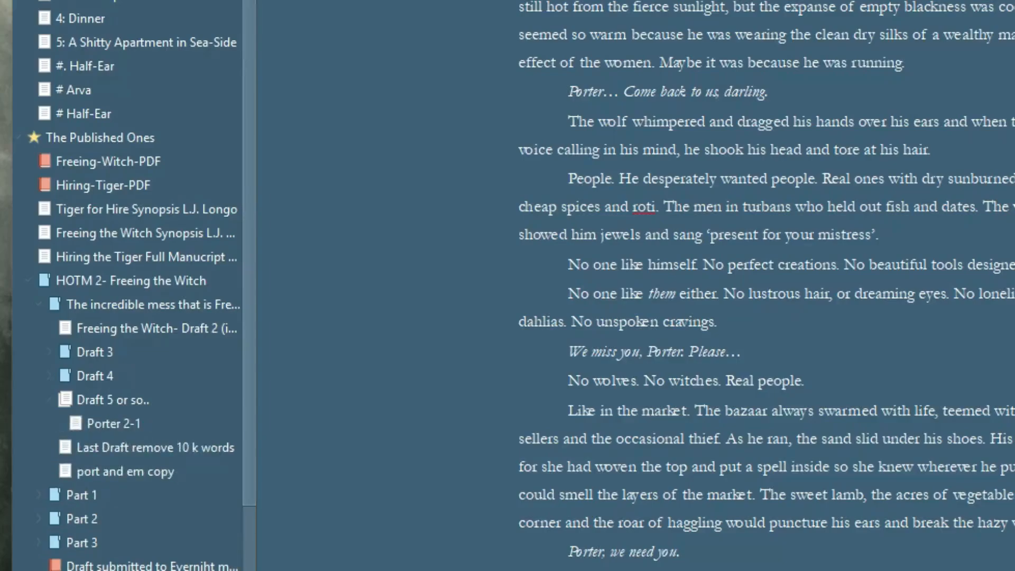
{"action": "left_click", "coordinate": [113, 400]}
{"action": "left_click", "coordinate": [49, 400]}
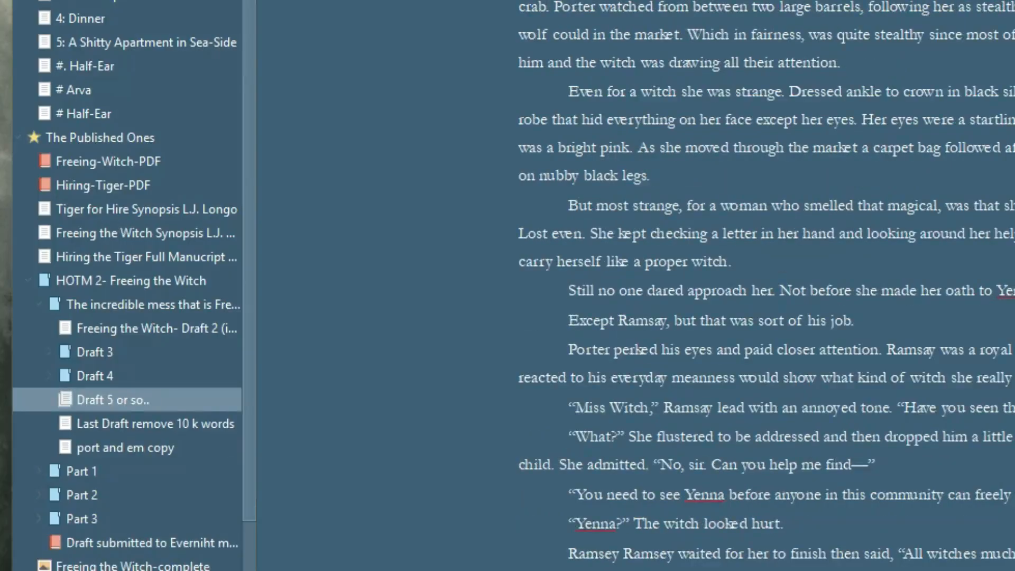
- Show the inspector, return to a single editor and open Freeing the Witch- Draft 2 (includes blah sex scene) at its beginning
{"action": "key", "text": "ctrl+shift+i"}
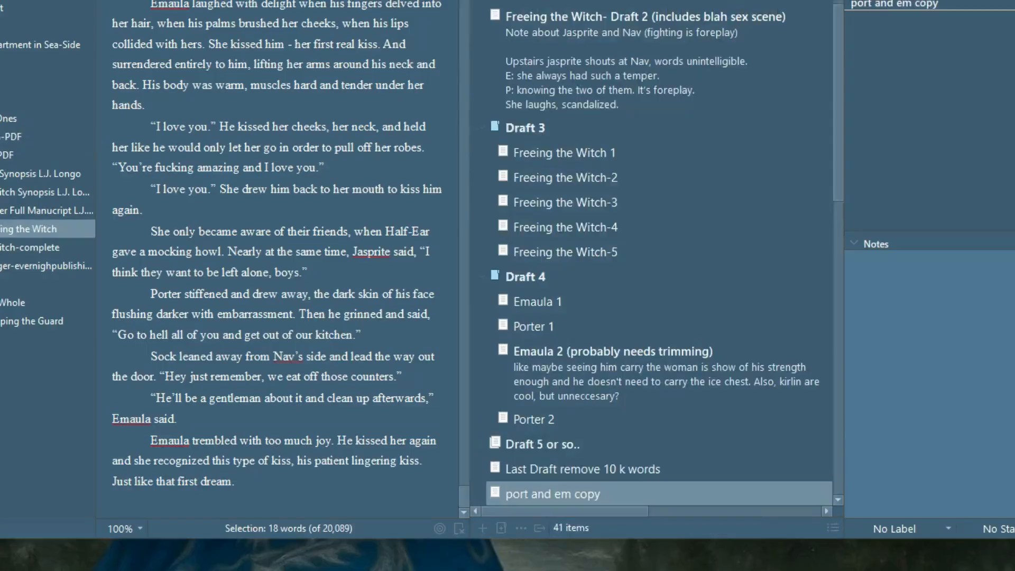
{"action": "key", "text": "ctrl+apostrophe"}
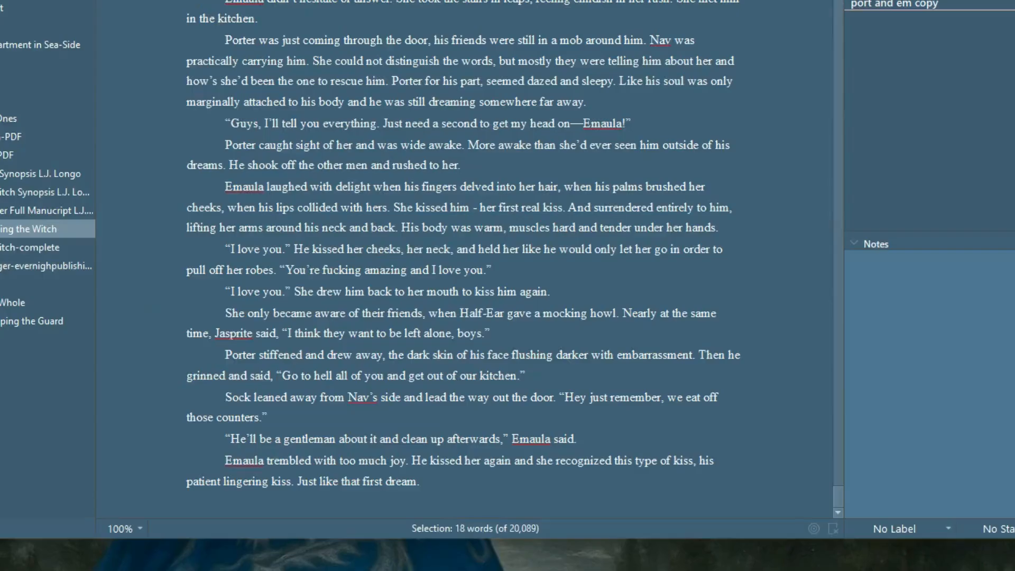
{"action": "key", "text": "Right"}
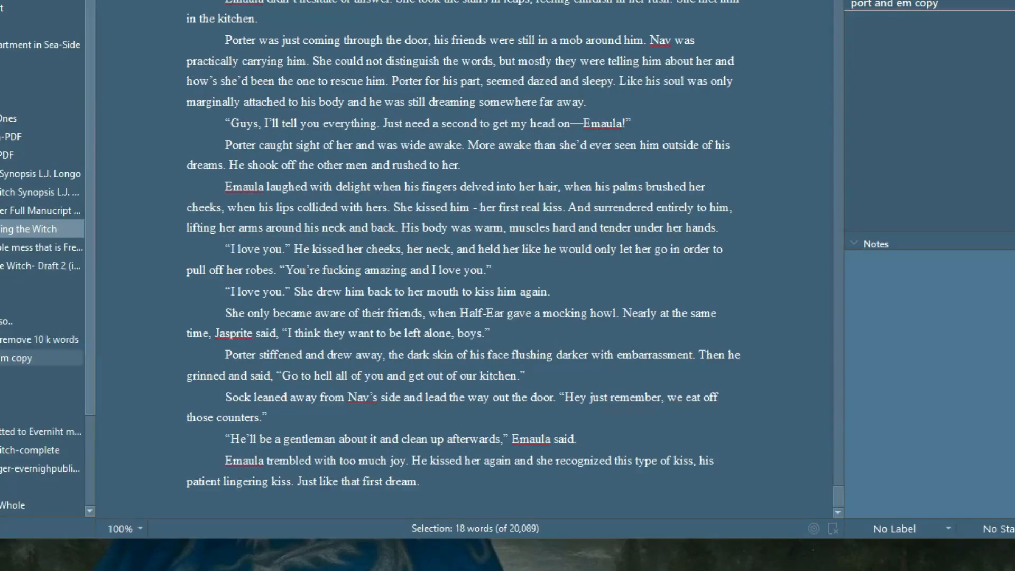
{"action": "left_click", "coordinate": [42, 266]}
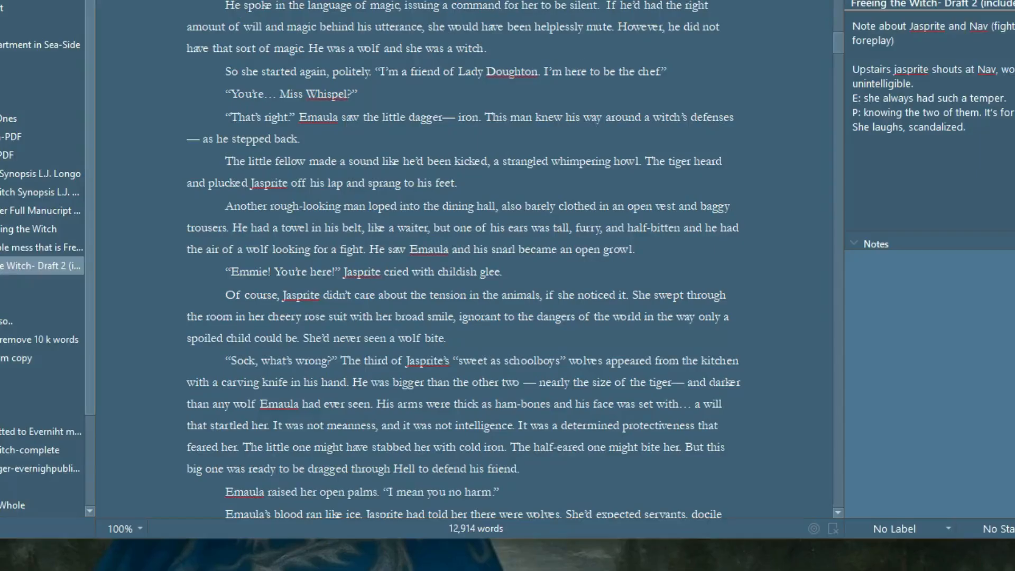
{"action": "scroll", "coordinate": [465, 259], "scroll_direction": "up", "scroll_amount": 10}
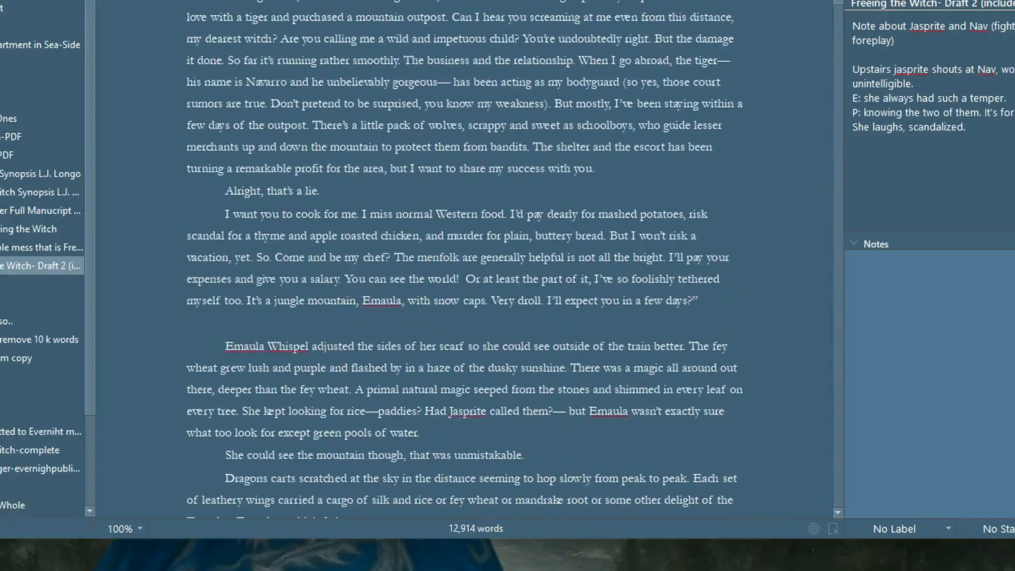
{"action": "left_click_drag", "start_coordinate": [839, 2], "coordinate": [838, 497]}
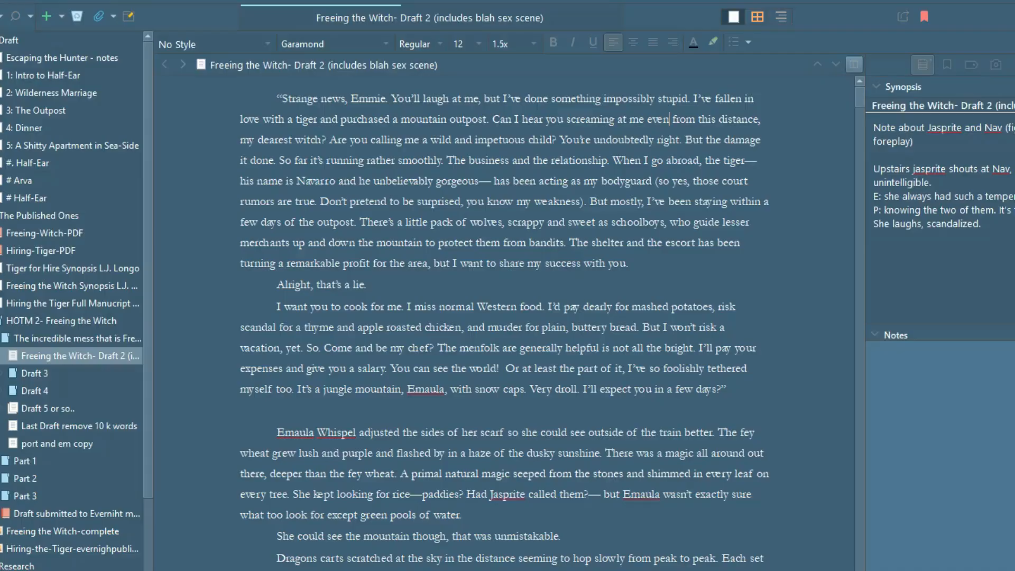
- Split the editor vertically and show Freeing the Witch 1 from Draft 3 beside Freeing the Witch- Draft 2, both at their openings
{"action": "left_click", "coordinate": [854, 65]}
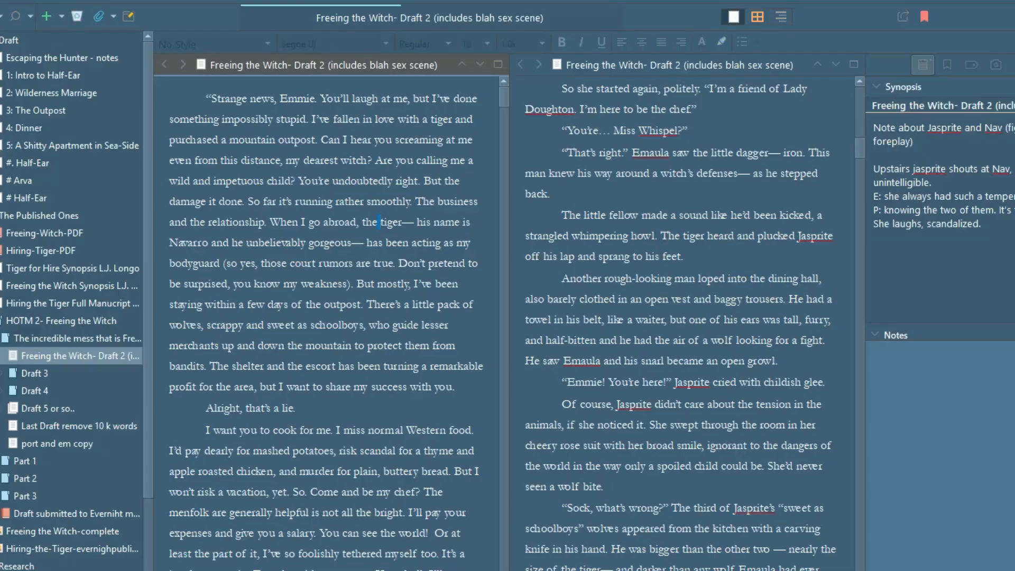
{"action": "double_click", "coordinate": [35, 373]}
{"action": "left_click", "coordinate": [67, 392]}
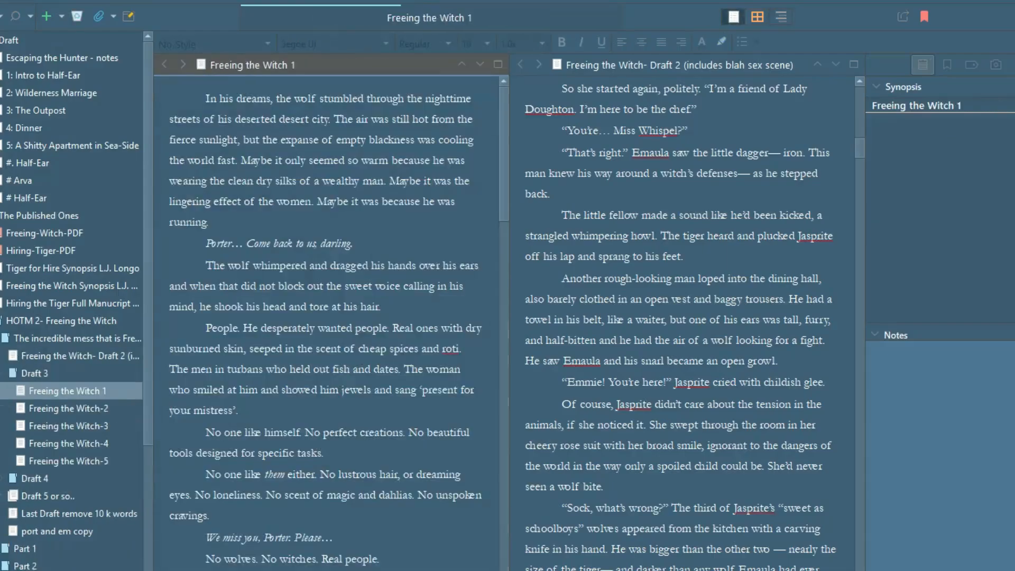
{"action": "left_click", "coordinate": [170, 202]}
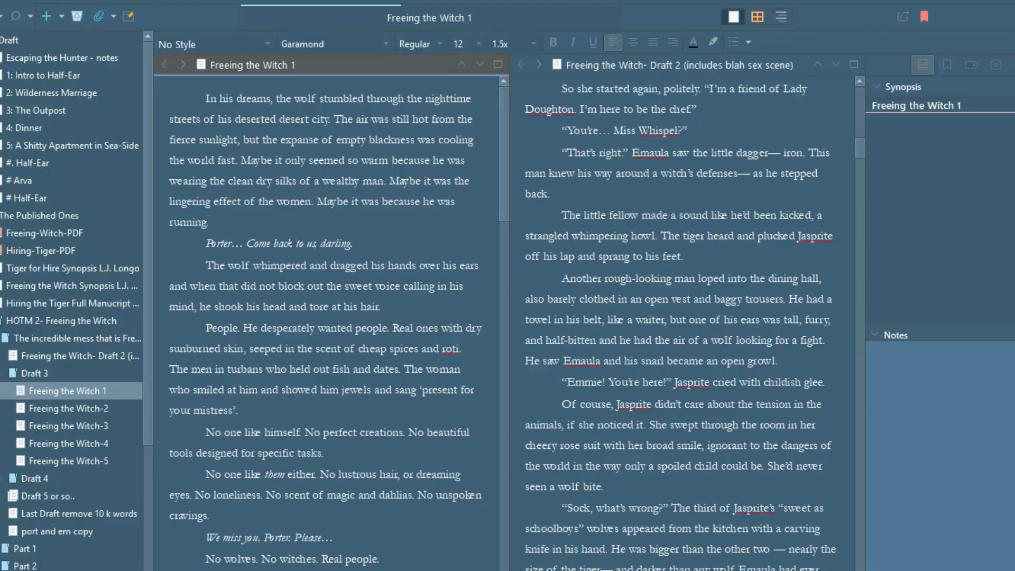
{"action": "scroll", "coordinate": [682, 322], "scroll_direction": "up", "scroll_amount": 4}
{"action": "scroll", "coordinate": [682, 322], "scroll_direction": "up", "scroll_amount": 5}
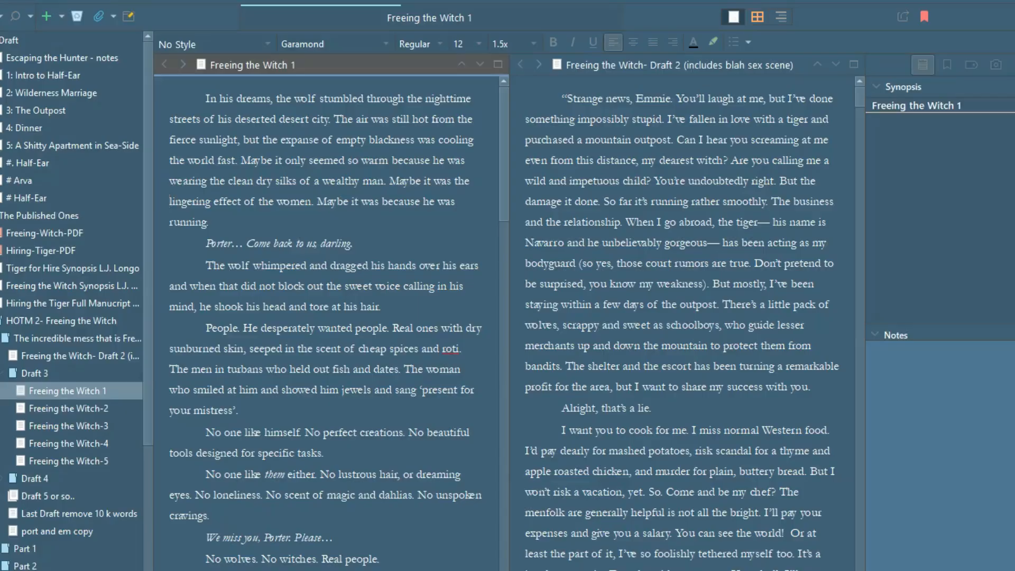
- Read through Freeing the Witch 1, advance to Freeing the Witch-2 and examine its opening beside Draft 2
{"action": "scroll", "coordinate": [327, 317], "scroll_direction": "down", "scroll_amount": 10}
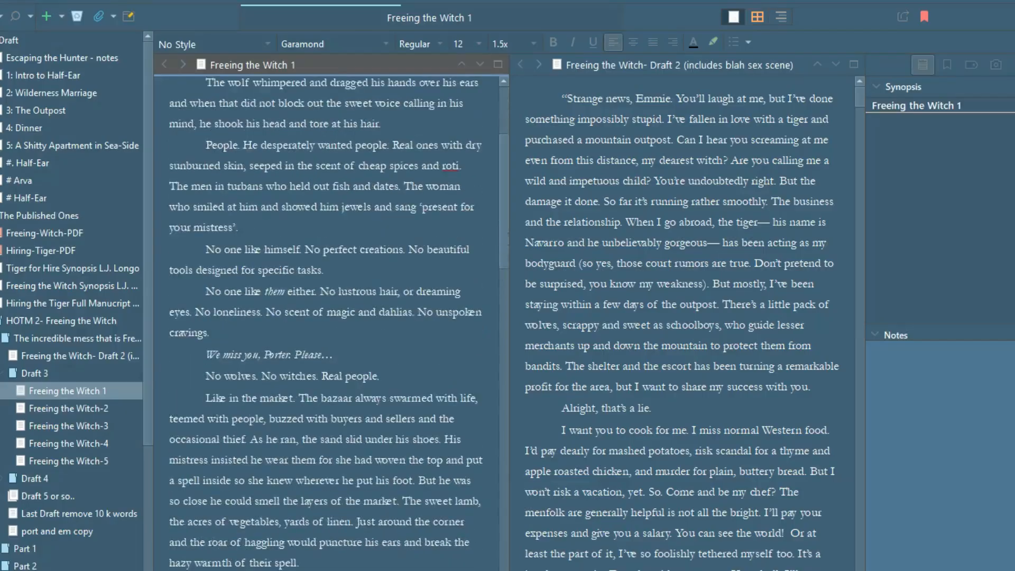
{"action": "scroll", "coordinate": [326, 317], "scroll_direction": "down", "scroll_amount": 10}
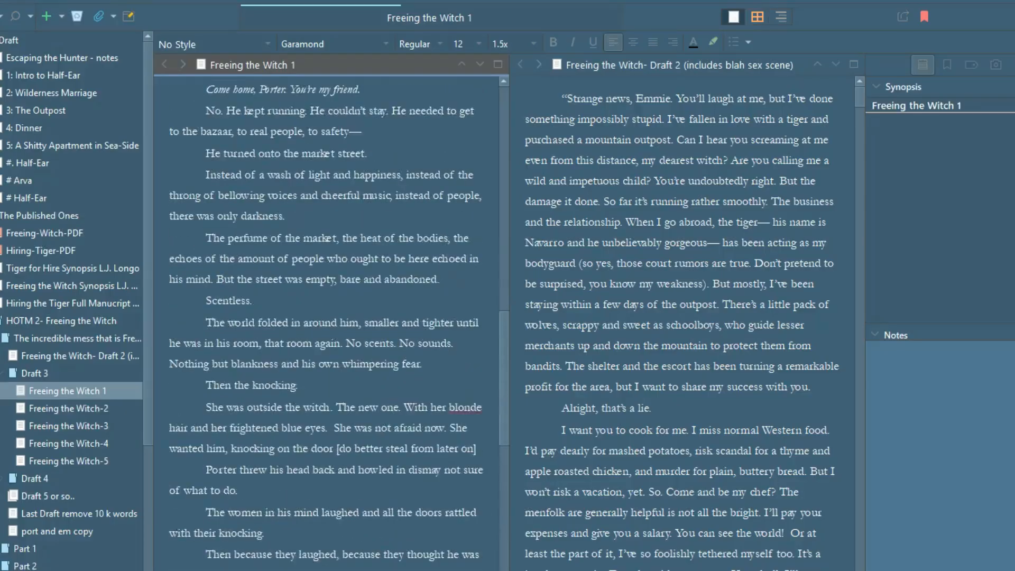
{"action": "scroll", "coordinate": [327, 317], "scroll_direction": "down", "scroll_amount": 2}
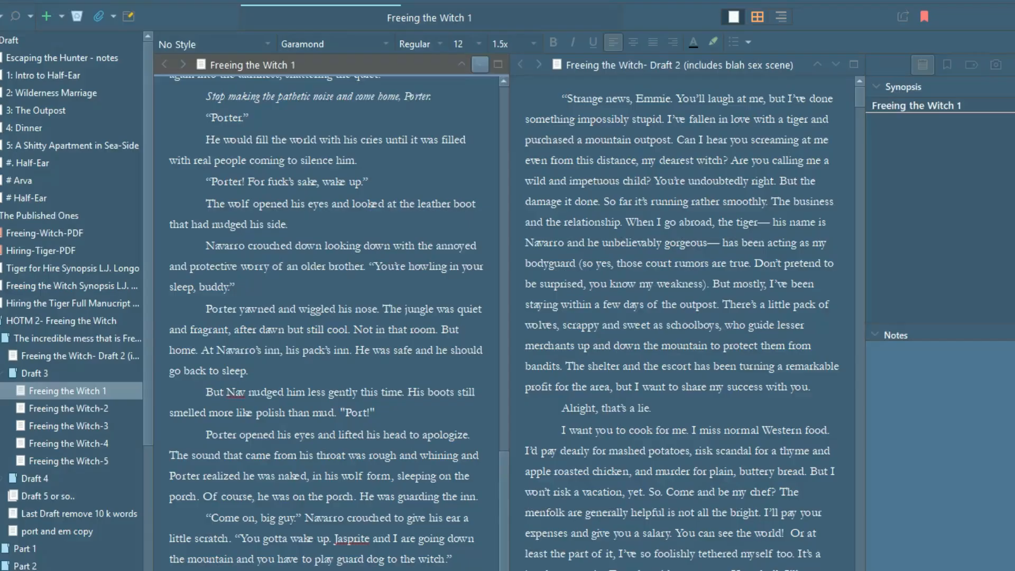
{"action": "left_click", "coordinate": [480, 64]}
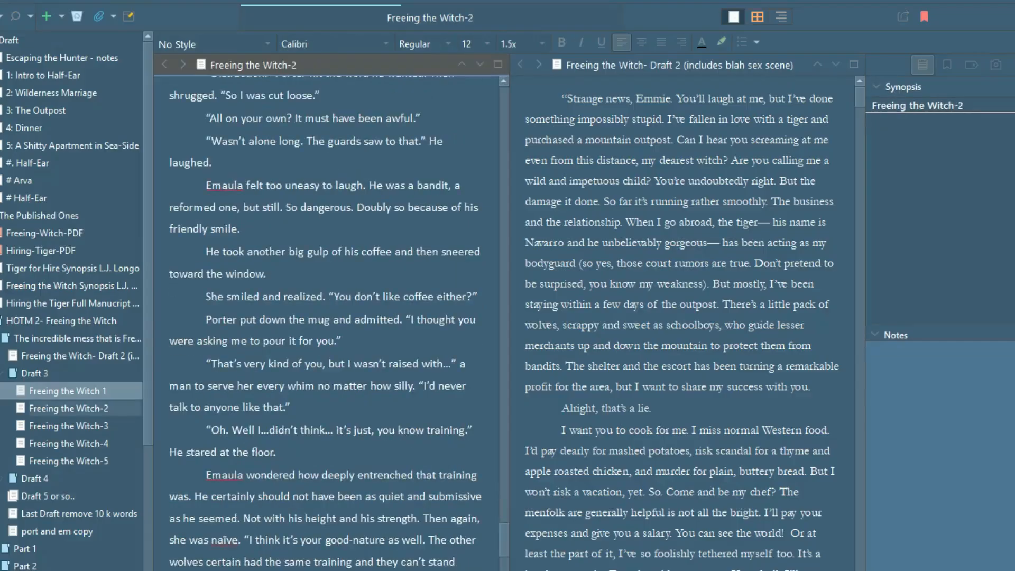
{"action": "left_click_drag", "start_coordinate": [504, 539], "coordinate": [504, 104]}
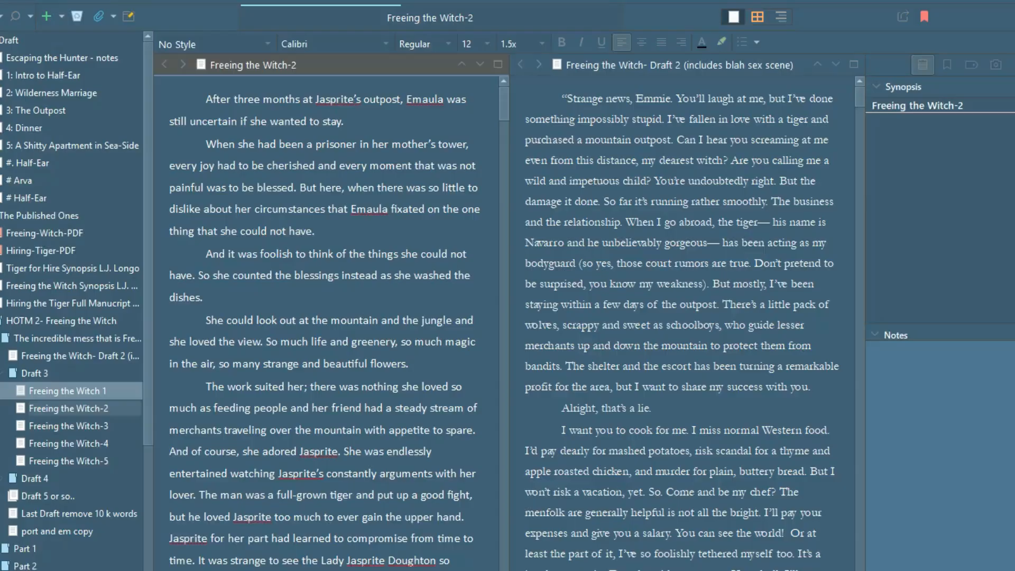
- Collapse Draft 3 and compare Emaula escapes from Part 1 with Freeing the Witch- Draft 2 in the split editor
{"action": "left_click", "coordinate": [3, 374]}
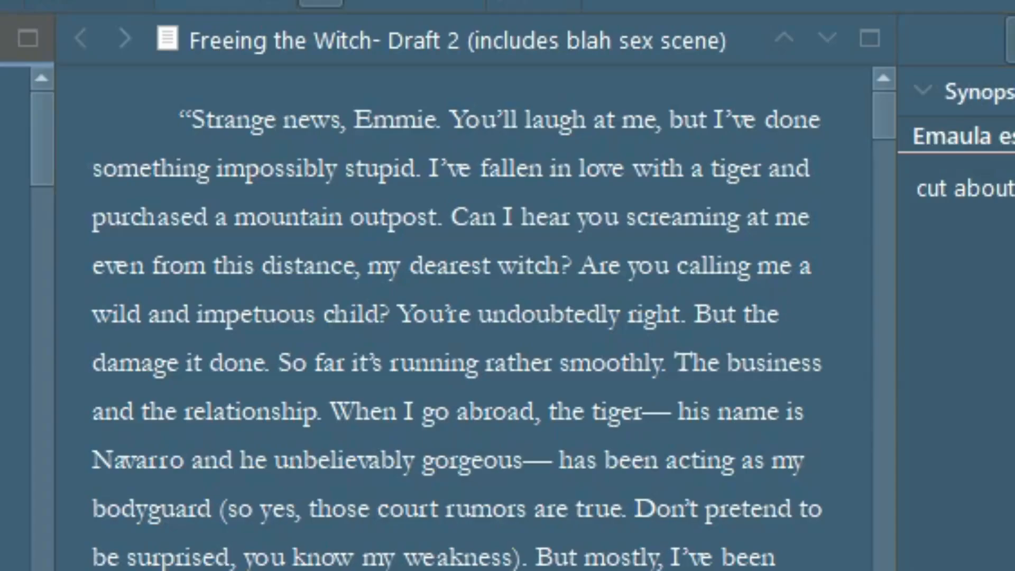
{"action": "scroll", "coordinate": [460, 318], "scroll_direction": "down", "scroll_amount": 3}
{"action": "scroll", "coordinate": [460, 317], "scroll_direction": "down", "scroll_amount": 2}
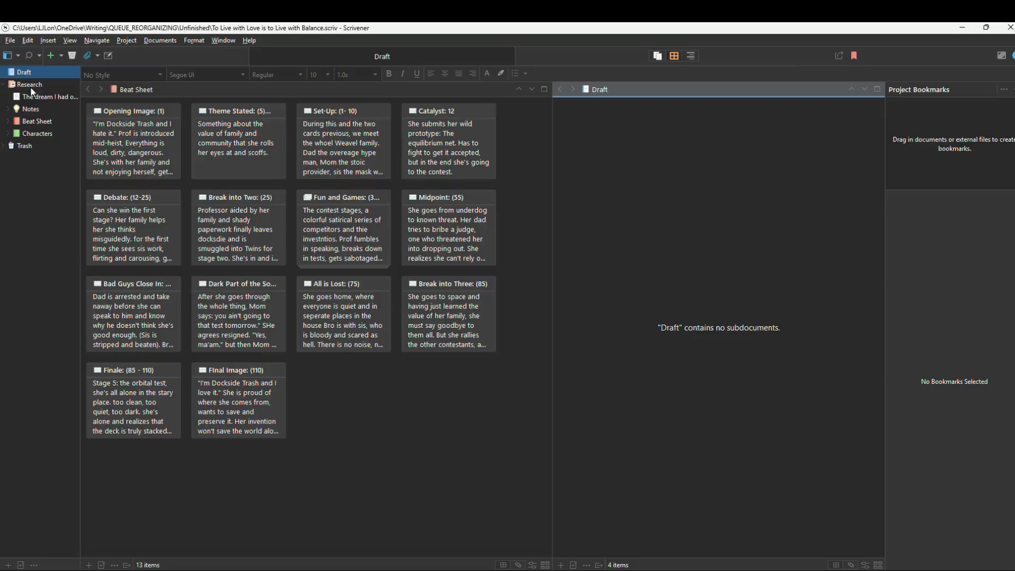
- In the To Live with Love project, view the May 1st 2025 dream document, expand Notes and show 1-4 beside the Beat Sheet
{"action": "left_click", "coordinate": [33, 98]}
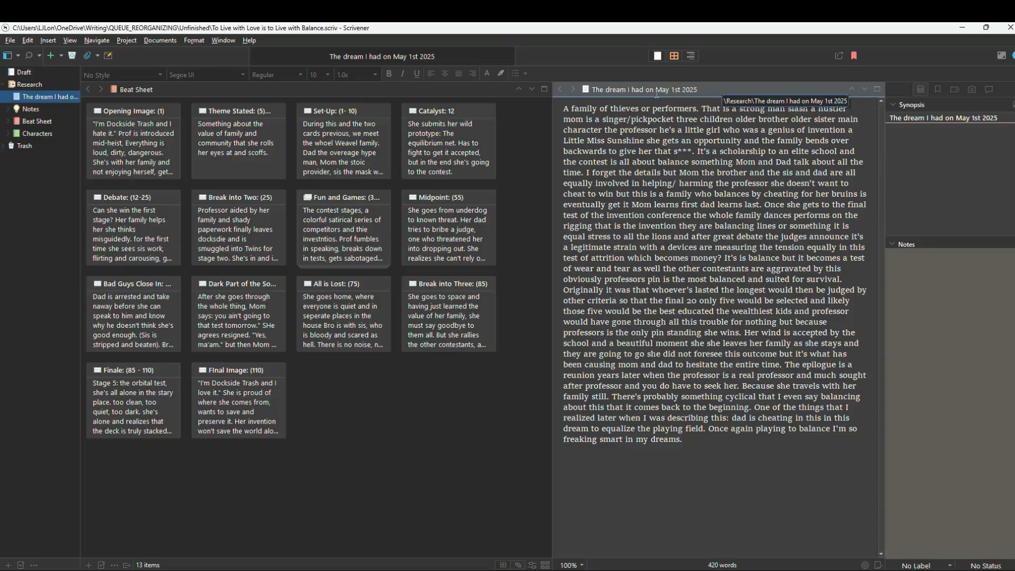
{"action": "left_click", "coordinate": [9, 109]}
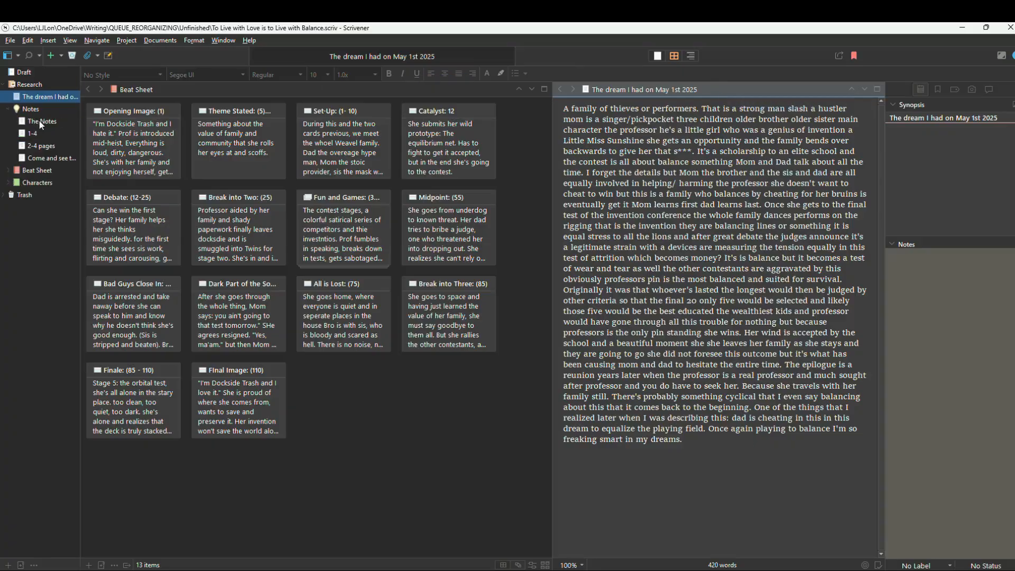
{"action": "left_click", "coordinate": [40, 120]}
{"action": "left_click", "coordinate": [36, 134]}
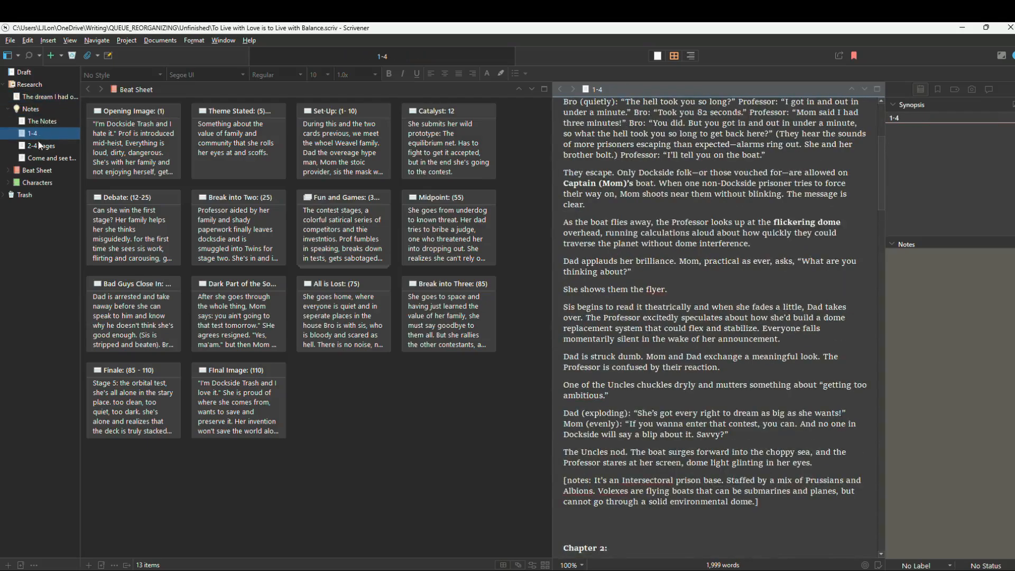
- Show the Come and see the future of Earth document beside the Beat Sheet, collapse Notes and expand Characters
{"action": "left_click", "coordinate": [43, 159]}
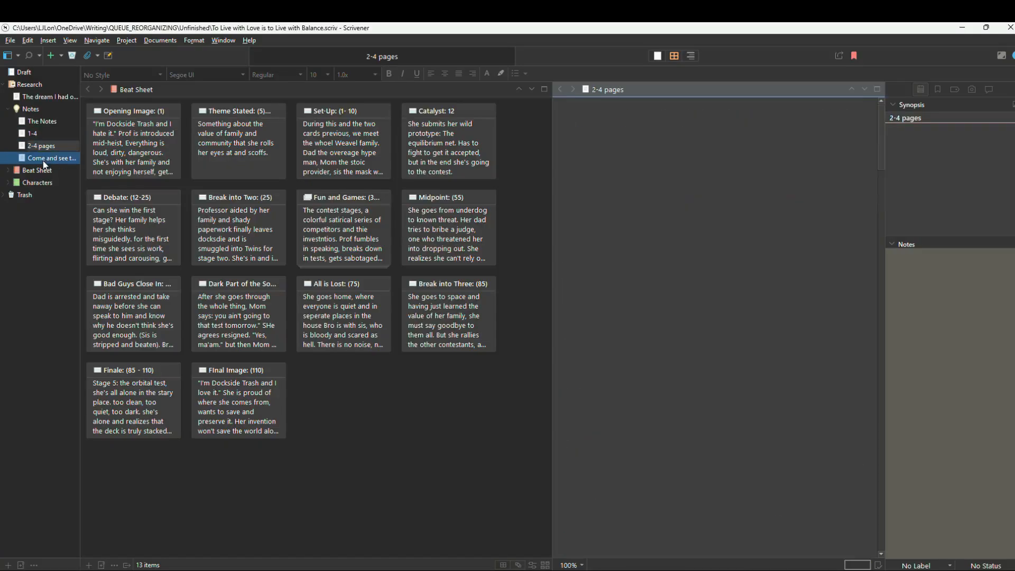
{"action": "left_click", "coordinate": [7, 108]}
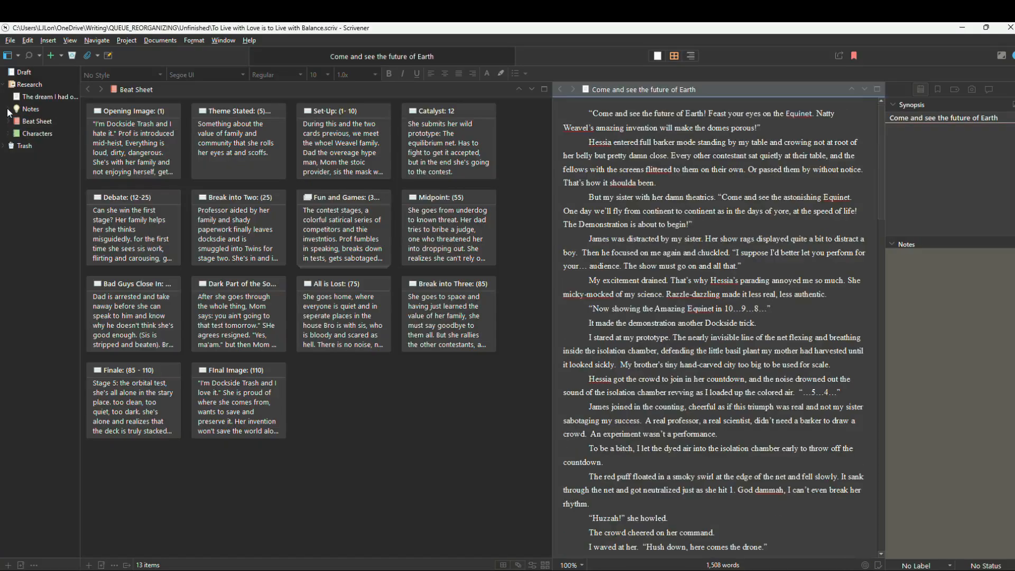
{"action": "left_click", "coordinate": [7, 134]}
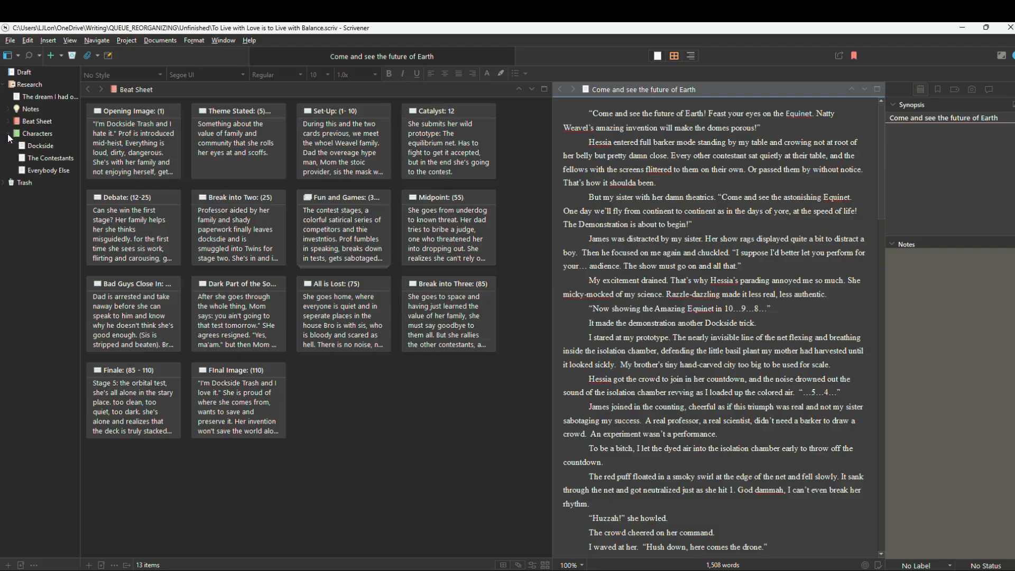
{"action": "left_click_drag", "start_coordinate": [660, 253], "coordinate": [664, 253]}
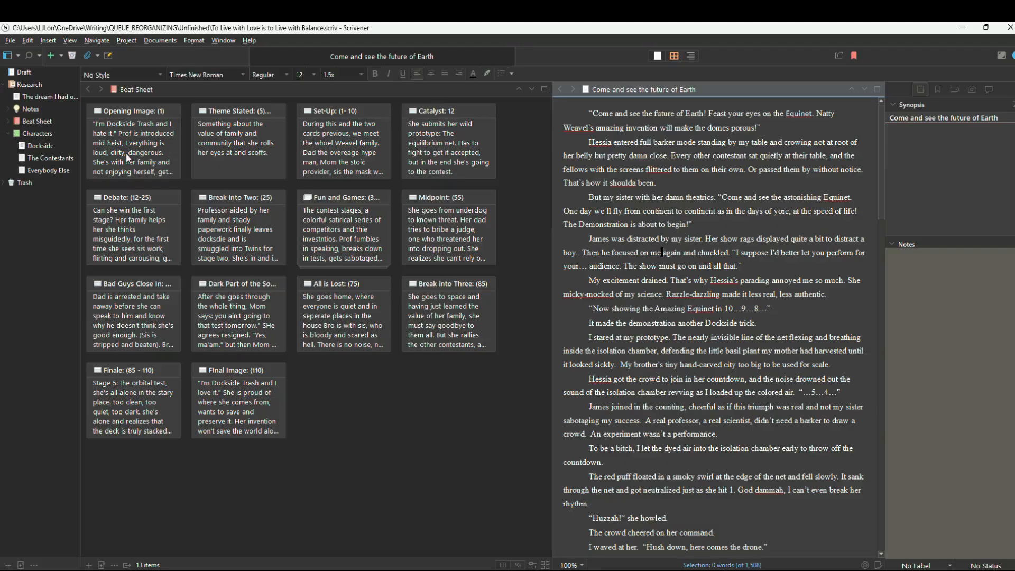
- View the Dockside character document and highlight the name placeholders in the Professor and Captain headings
{"action": "left_click", "coordinate": [41, 145]}
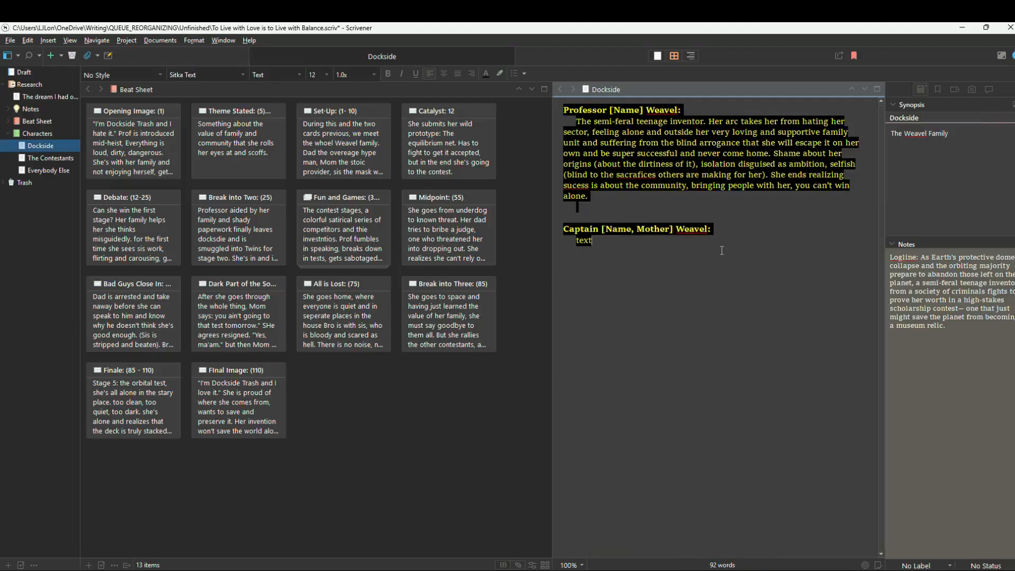
{"action": "left_click_drag", "start_coordinate": [643, 109], "coordinate": [611, 109]}
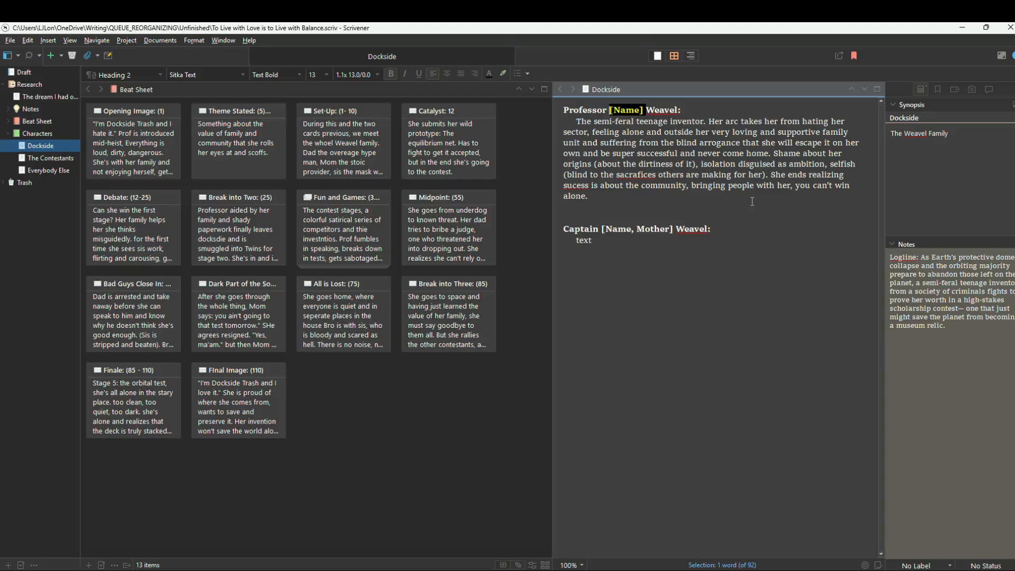
{"action": "left_click_drag", "start_coordinate": [601, 229], "coordinate": [676, 228]}
{"action": "left_click", "coordinate": [677, 228]}
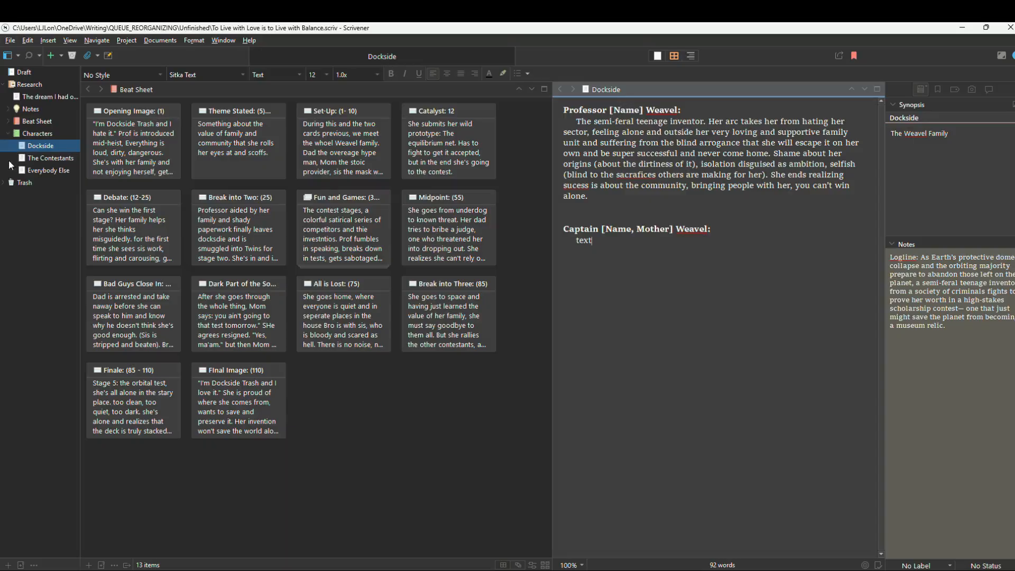
- View The Contestants character document, highlight the logline in its notes and look through the contestant entry templates
{"action": "left_click", "coordinate": [61, 158]}
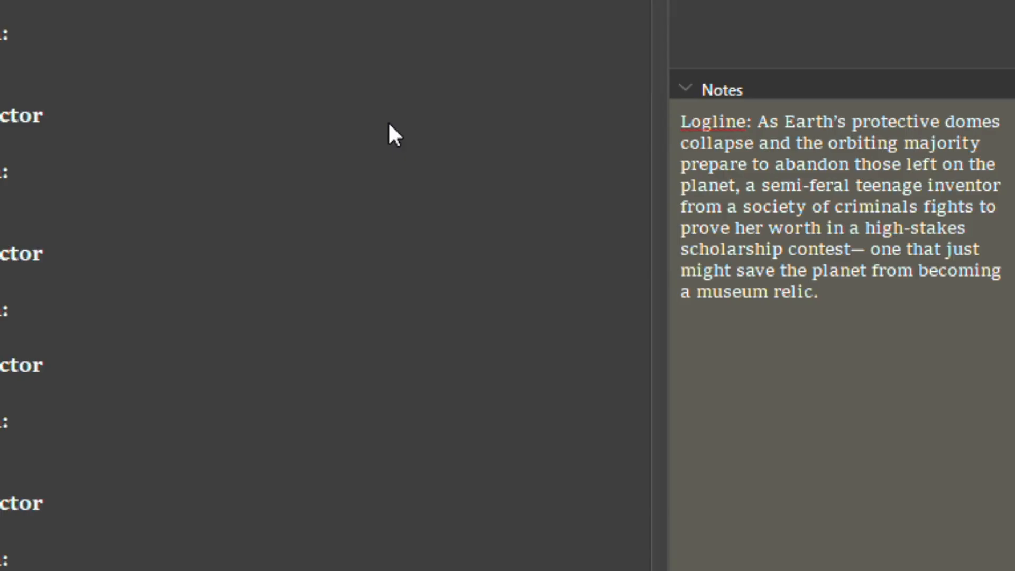
{"action": "left_click_drag", "start_coordinate": [753, 125], "coordinate": [851, 320]}
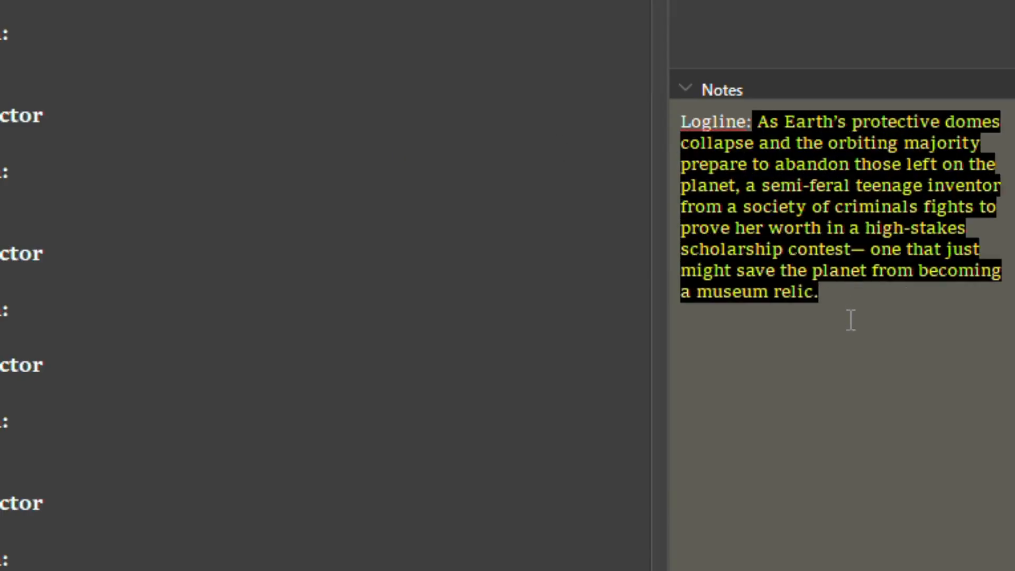
{"action": "left_click", "coordinate": [852, 319]}
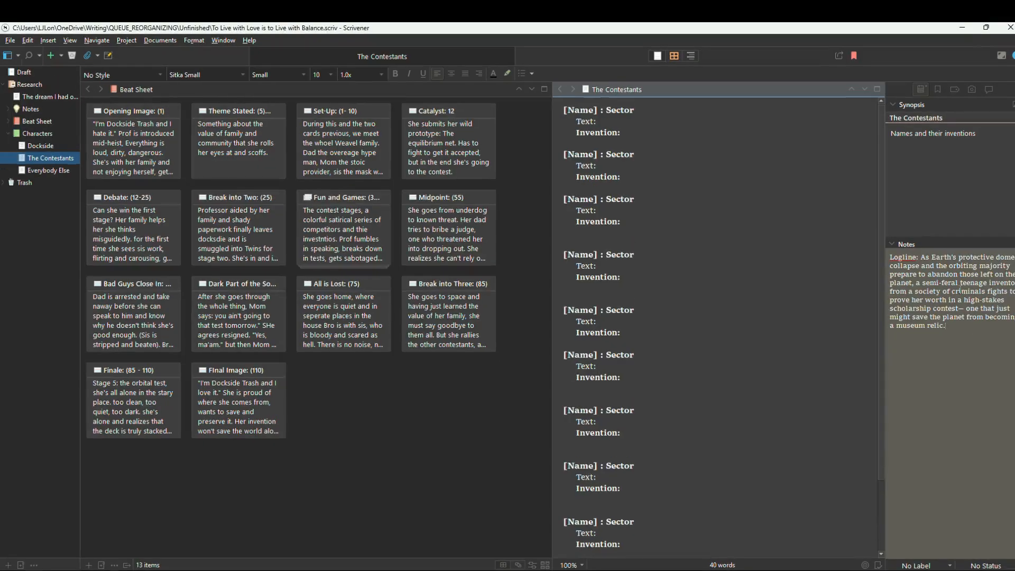
{"action": "scroll", "coordinate": [658, 138], "scroll_direction": "down", "scroll_amount": 3}
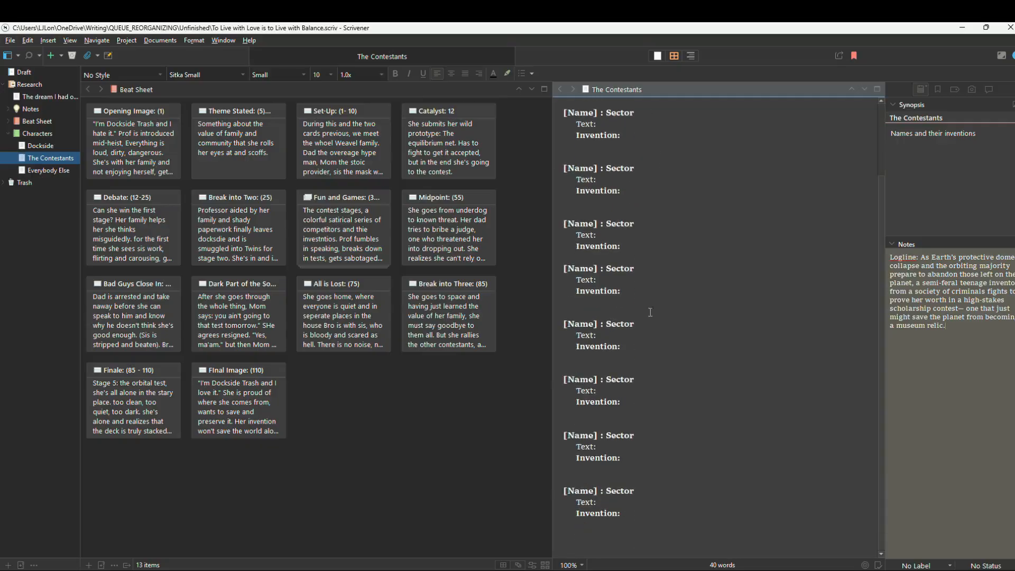
{"action": "scroll", "coordinate": [658, 363], "scroll_direction": "up", "scroll_amount": 3}
- View the Everybody Else character document and highlight its Sector, role, appearance and mannerisms placeholders one after another
{"action": "left_click", "coordinate": [45, 145]}
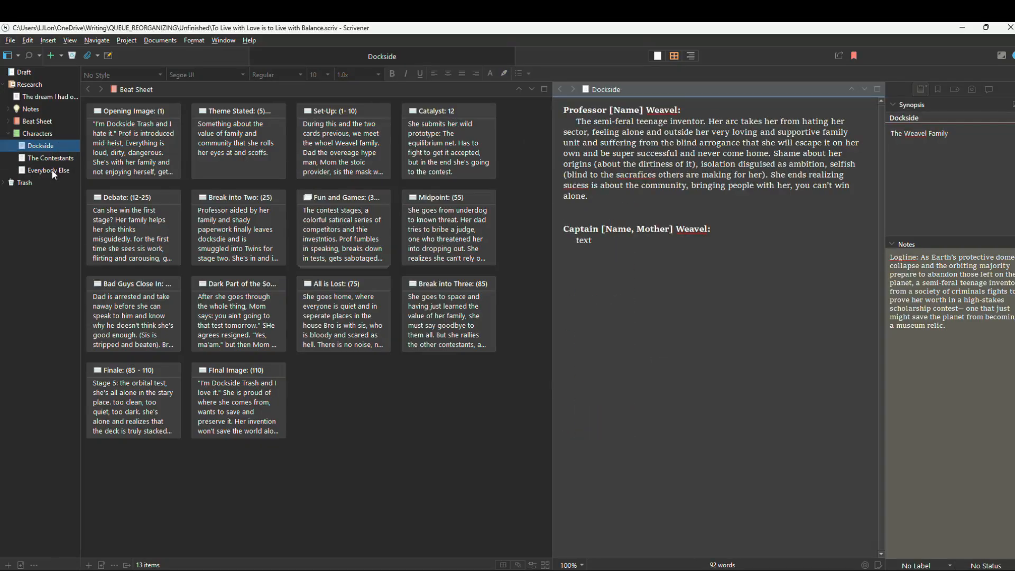
{"action": "left_click", "coordinate": [52, 171]}
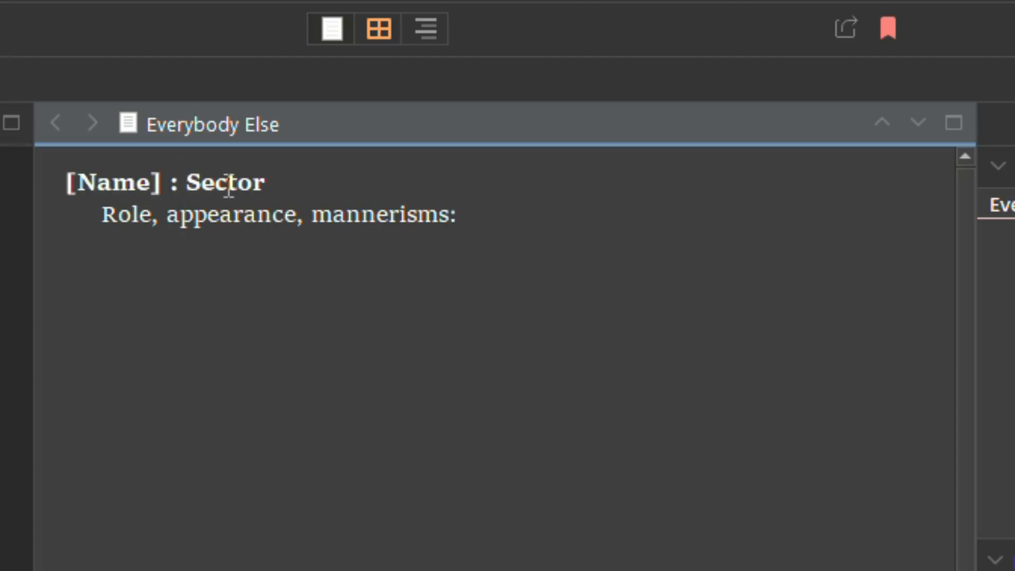
{"action": "double_click", "coordinate": [228, 185]}
{"action": "left_click_drag", "start_coordinate": [102, 215], "coordinate": [233, 218]}
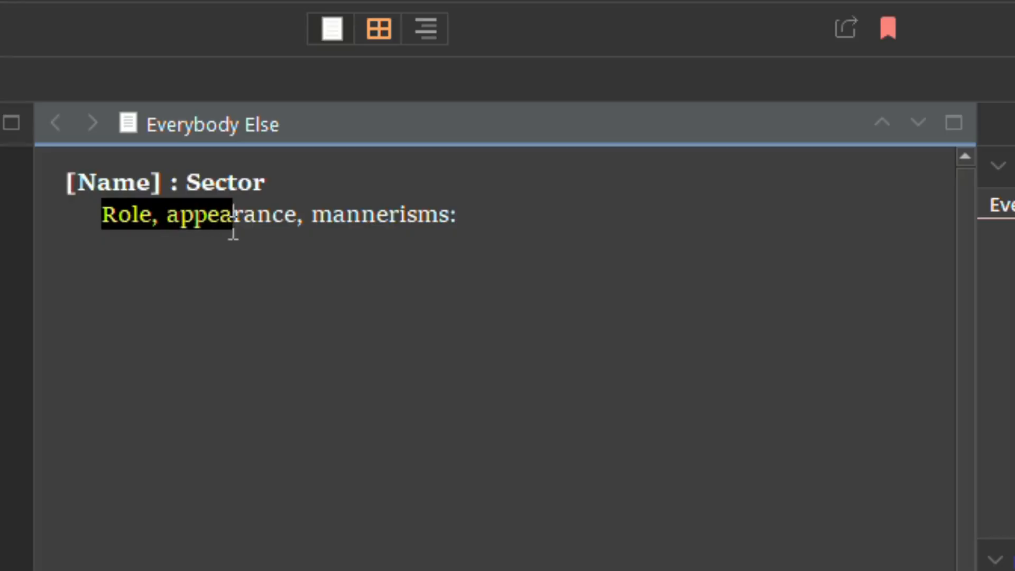
{"action": "double_click", "coordinate": [236, 222]}
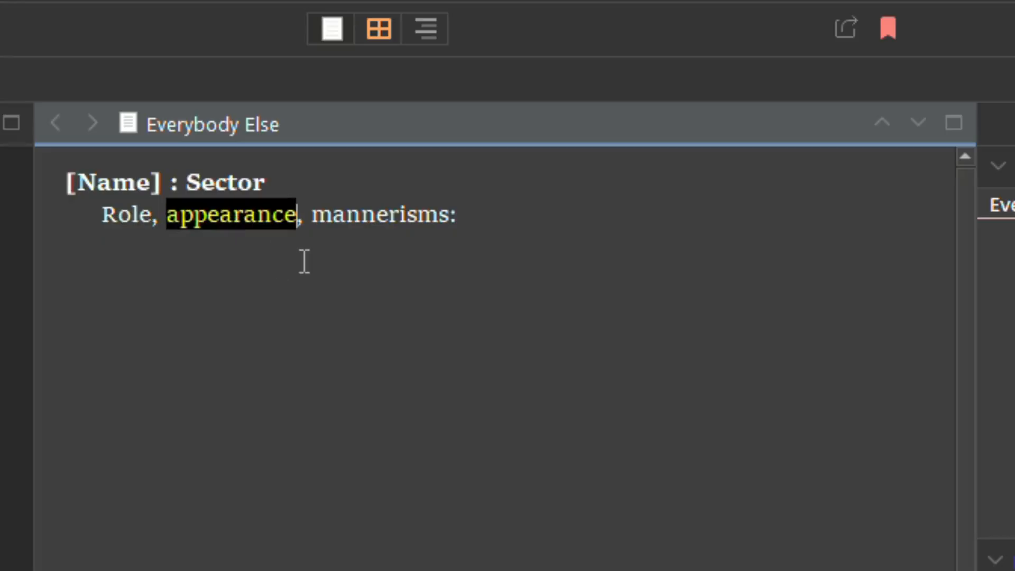
{"action": "double_click", "coordinate": [353, 217]}
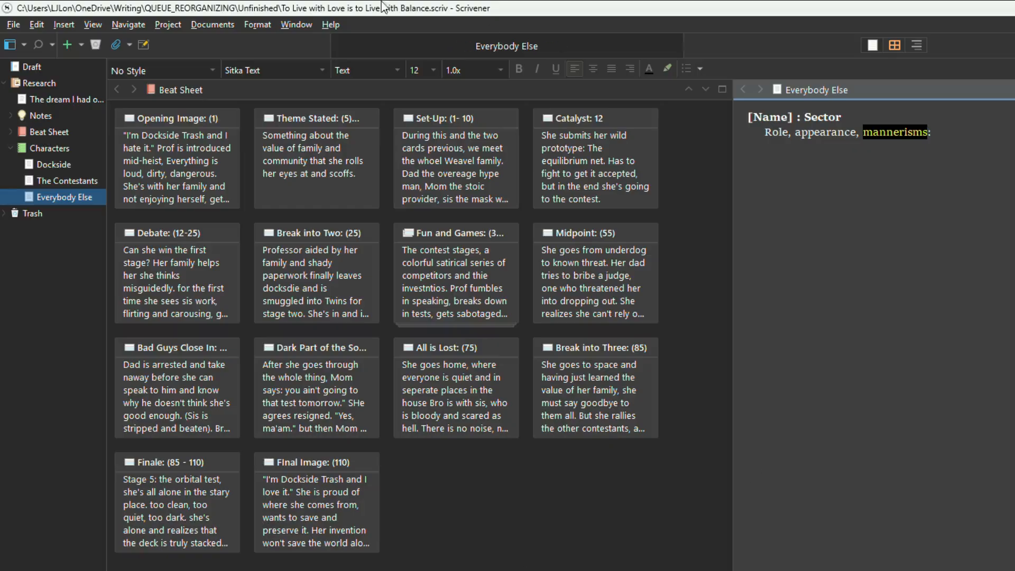
{"action": "left_click", "coordinate": [922, 301]}
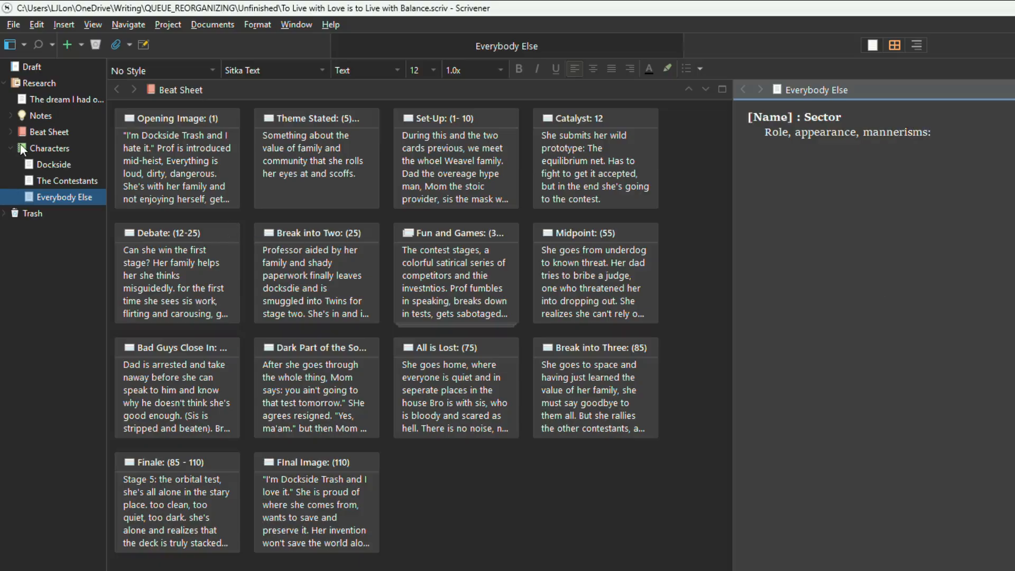
- Expand the Beat Sheet folder, show it as an outline beside its corkboard and widen the Title and Synopsis column
{"action": "left_click", "coordinate": [23, 131]}
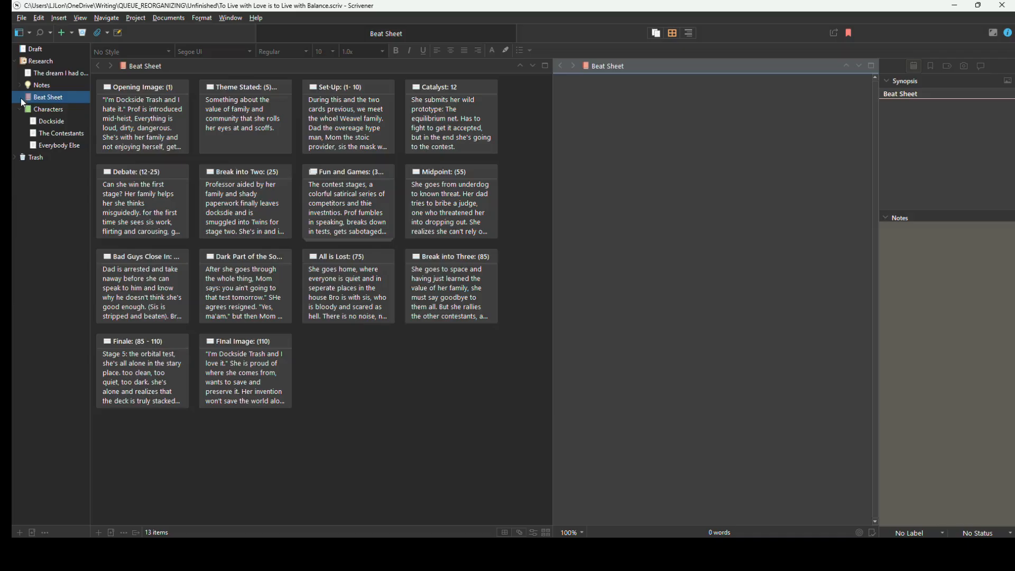
{"action": "left_click", "coordinate": [20, 97]}
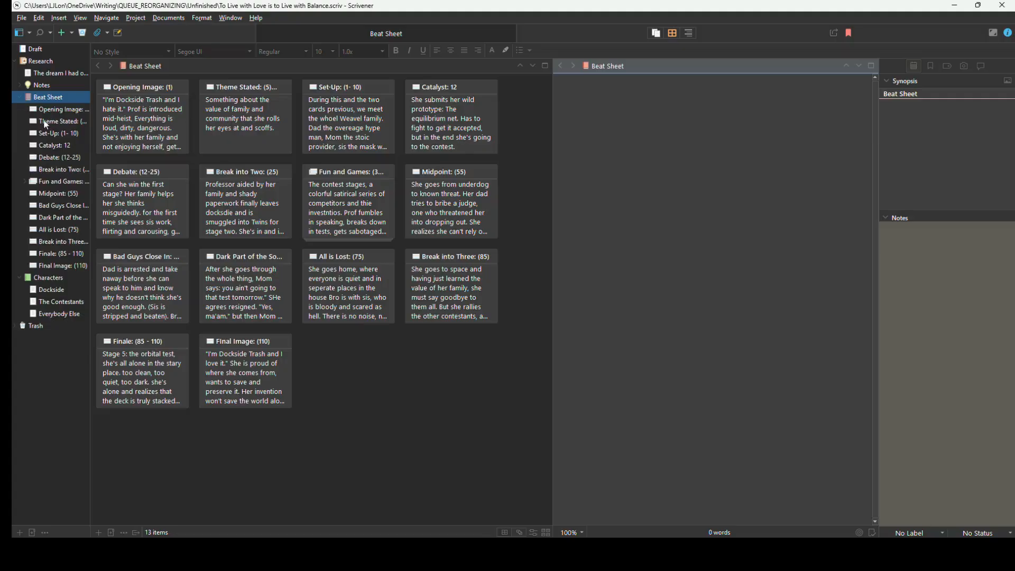
{"action": "left_click", "coordinate": [688, 33]}
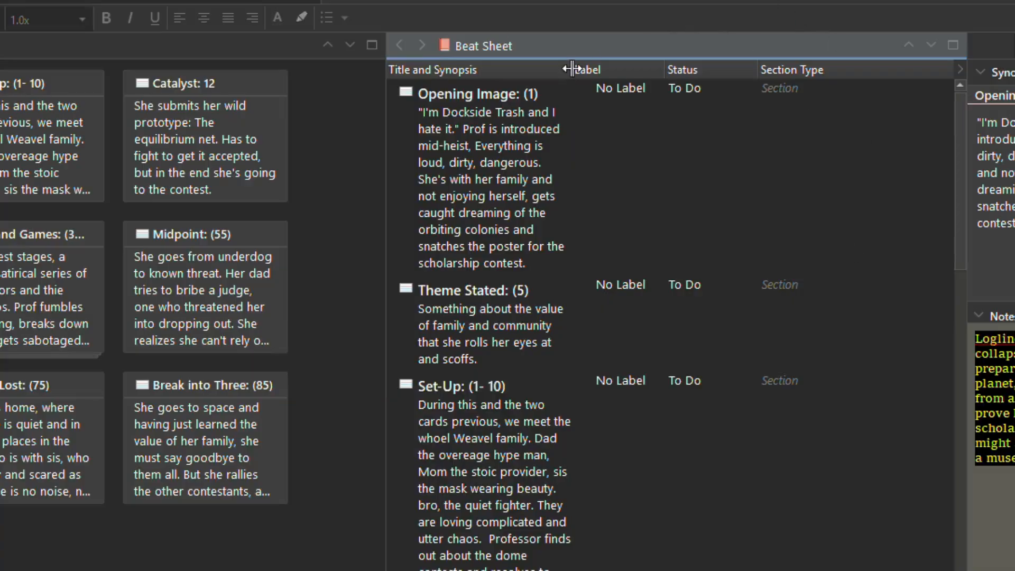
{"action": "left_click_drag", "start_coordinate": [571, 72], "coordinate": [606, 72]}
{"action": "left_click", "coordinate": [582, 104]}
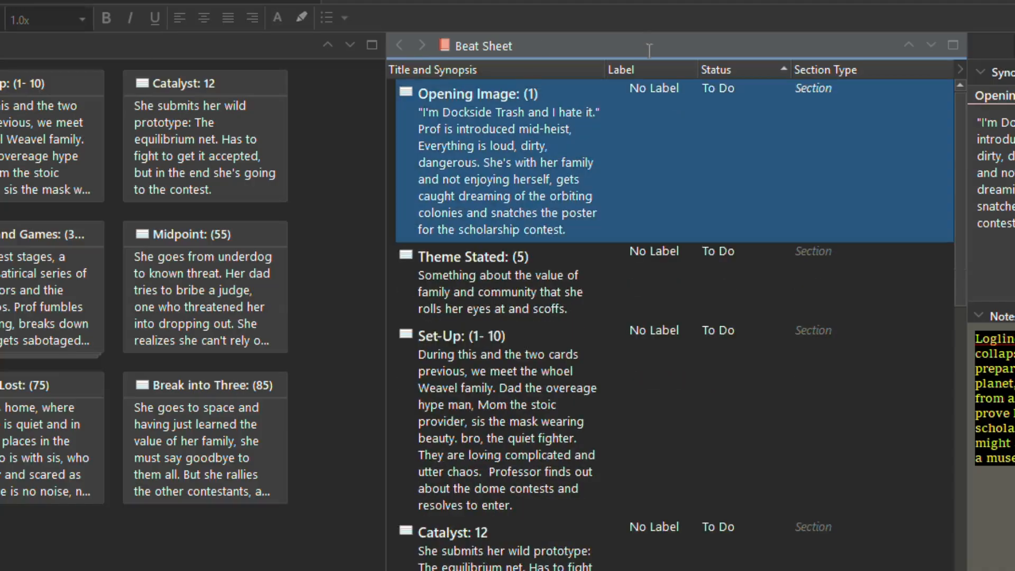
- Move the Beat Sheet outline's Label column after Section Type, and widen the Status and Title and Synopsis columns
{"action": "left_click_drag", "start_coordinate": [607, 68], "coordinate": [936, 72]}
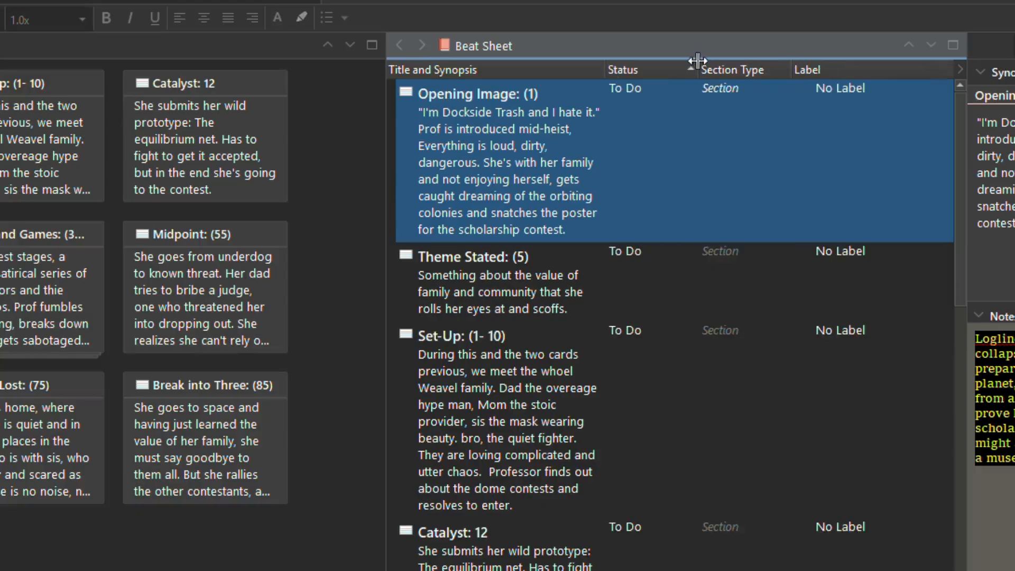
{"action": "left_click_drag", "start_coordinate": [699, 60], "coordinate": [894, 66]}
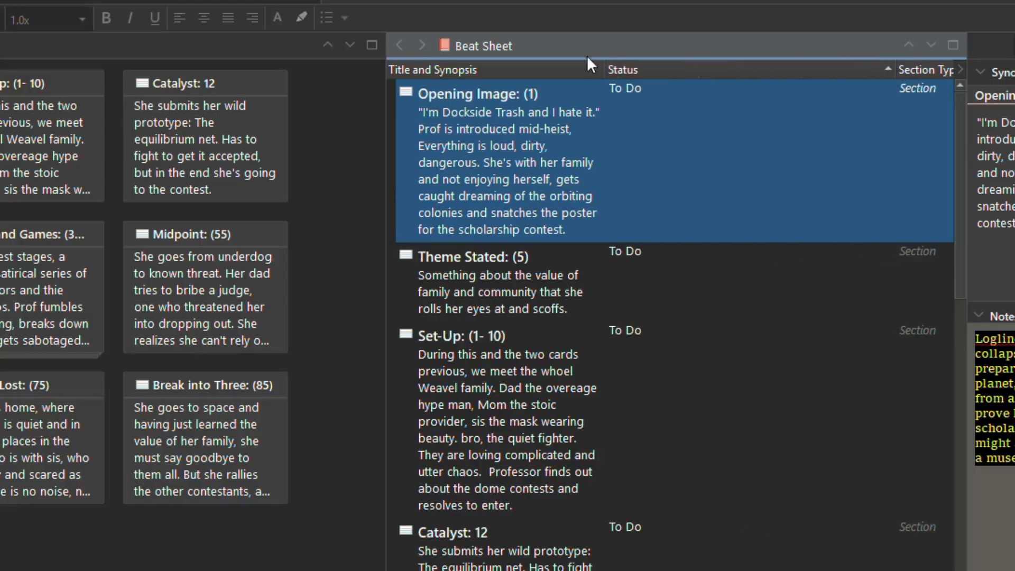
{"action": "left_click_drag", "start_coordinate": [605, 71], "coordinate": [852, 93]}
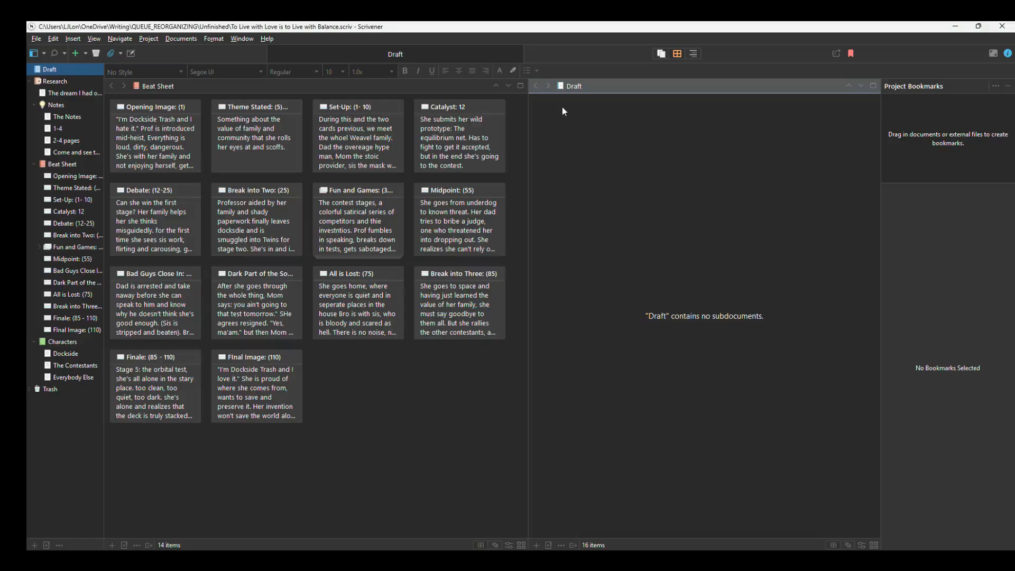
- Duplicate all the beat cards on the Beat Sheet corkboard and move the copies into the empty Draft folder
{"action": "left_click", "coordinate": [176, 141]}
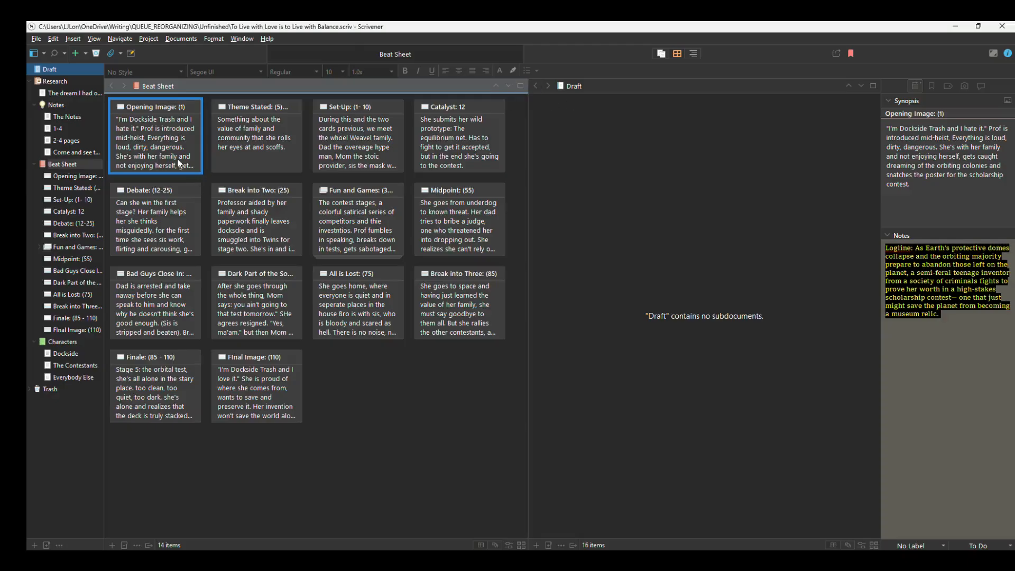
{"action": "left_click_drag", "start_coordinate": [474, 467], "coordinate": [132, 131]}
{"action": "right_click", "coordinate": [151, 132]}
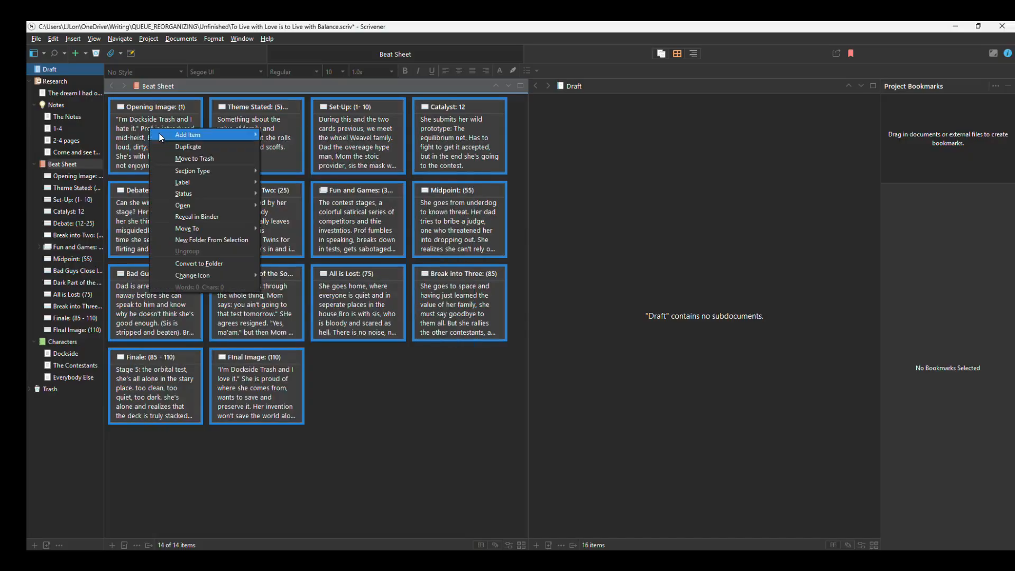
{"action": "left_click", "coordinate": [201, 153]}
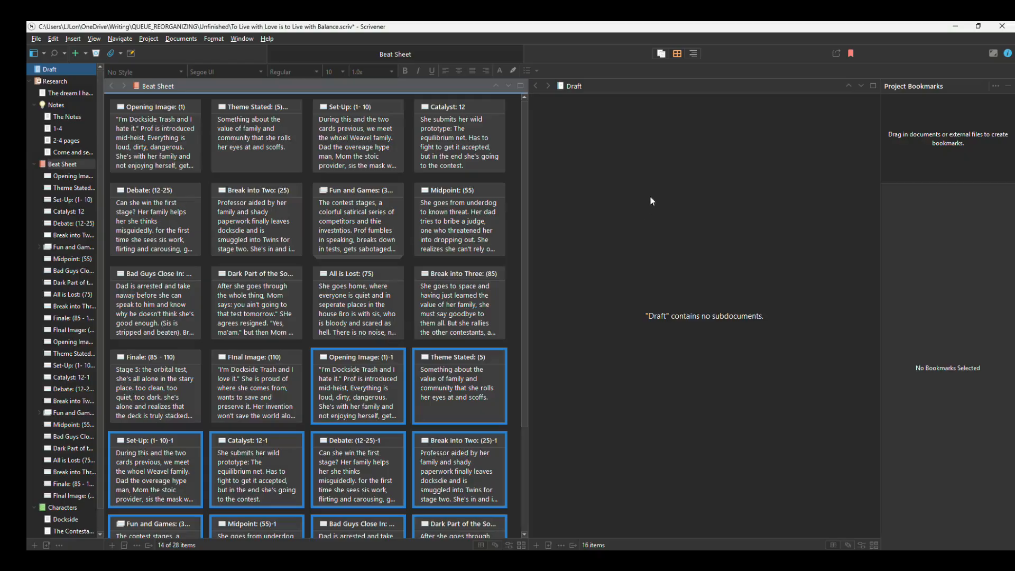
{"action": "left_click_drag", "start_coordinate": [667, 146], "coordinate": [668, 145]}
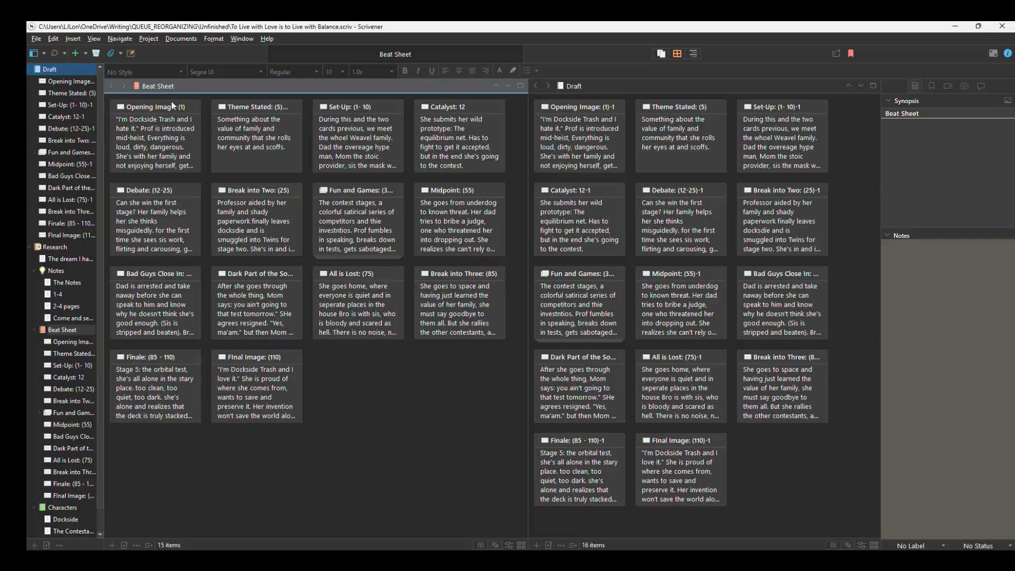
- Show the Draft folder as an outline beside its corkboard and narrow the Target column slightly
{"action": "left_click", "coordinate": [61, 82]}
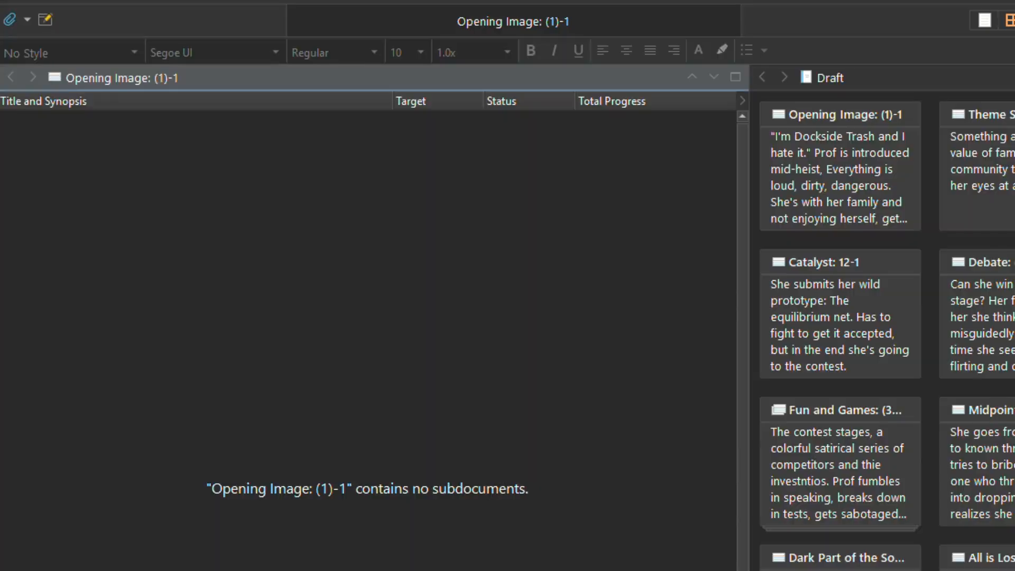
{"action": "left_click", "coordinate": [1, 80]}
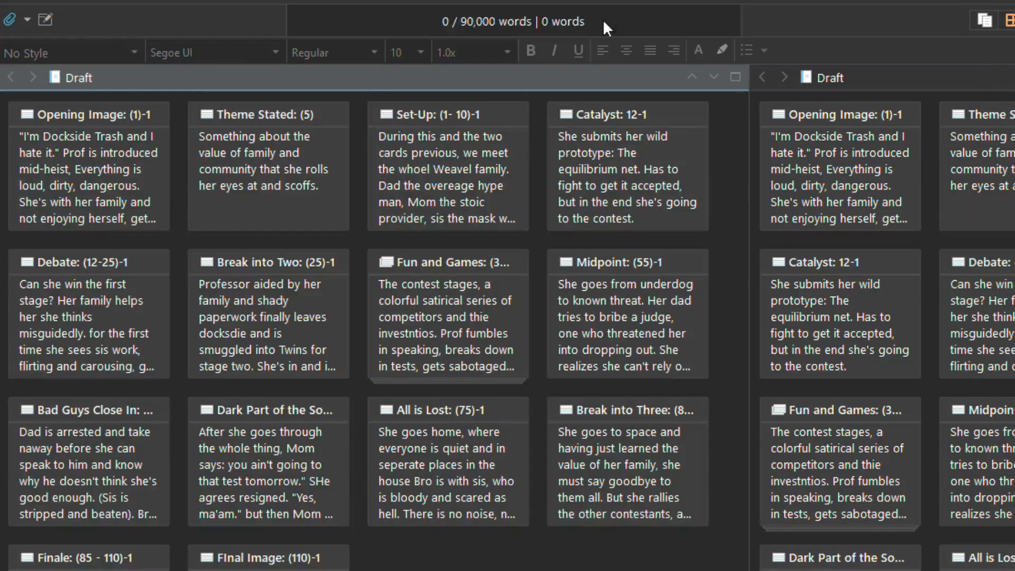
{"action": "key", "text": "ctrl+3"}
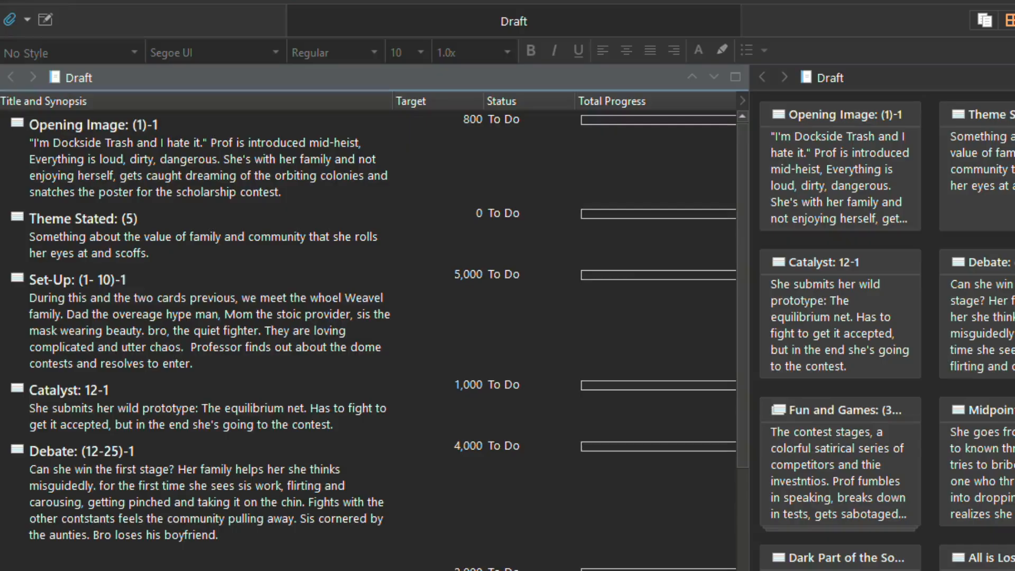
{"action": "mouse_move", "coordinate": [485, 102]}
{"action": "left_mouse_down"}
{"action": "mouse_move", "coordinate": [502, 102]}
{"action": "mouse_move", "coordinate": [472, 102]}
{"action": "left_mouse_up"}
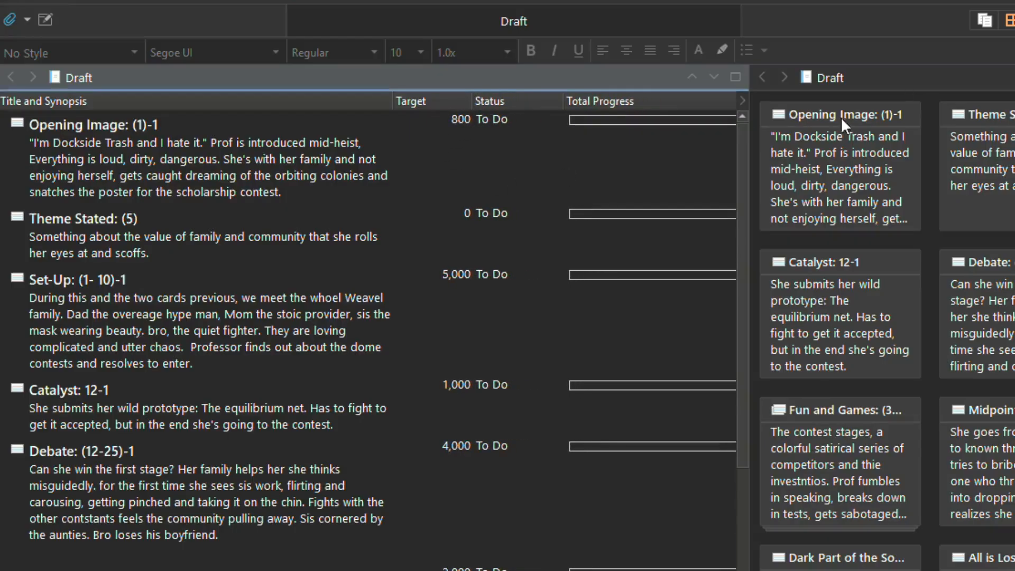
- Move the split divider to widen the Draft outline, then readjust it so the corkboard keeps three cards per row
{"action": "left_click_drag", "start_coordinate": [749, 107], "coordinate": [1014, 107]}
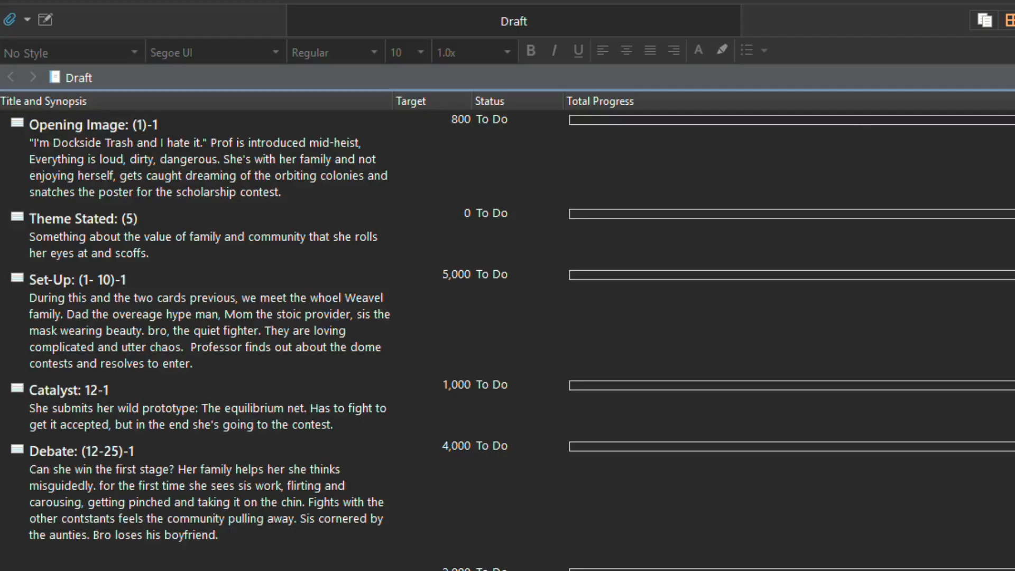
{"action": "left_click_drag", "start_coordinate": [1013, 127], "coordinate": [786, 166]}
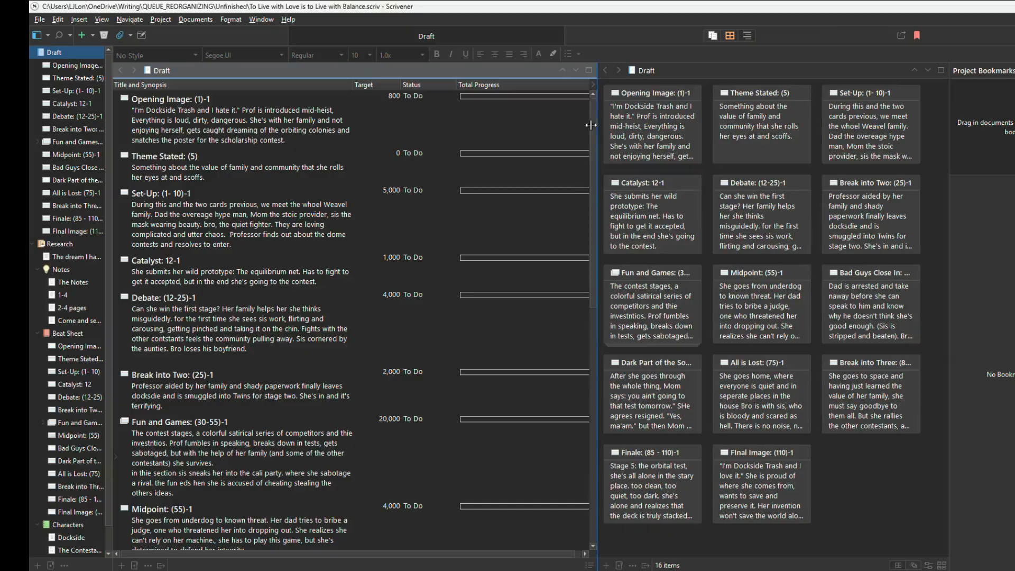
{"action": "left_click_drag", "start_coordinate": [590, 125], "coordinate": [582, 125]}
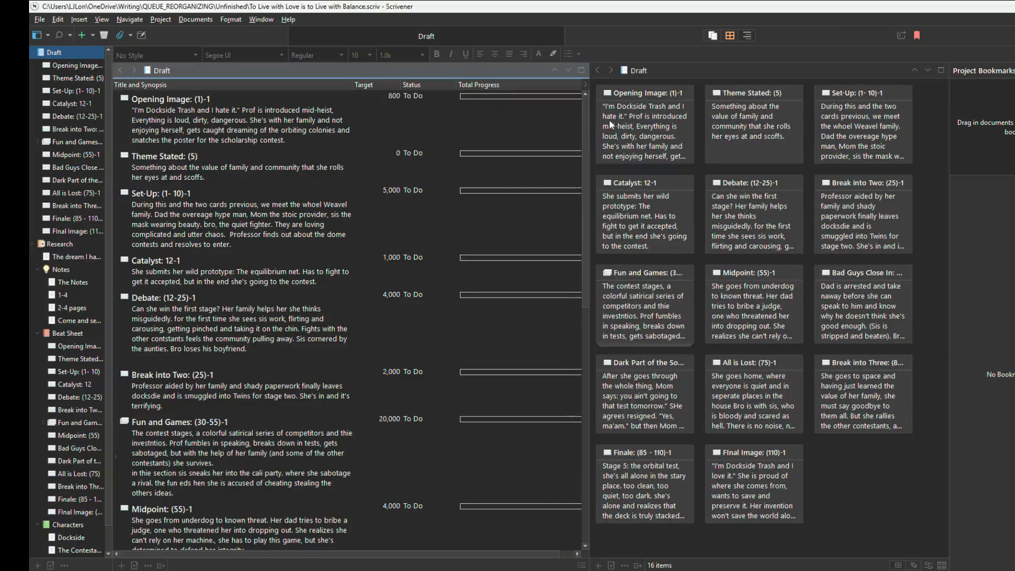
- Open the 1-4 note beside the Draft outline and copy the Chapter 1 text below its headings
{"action": "left_click", "coordinate": [666, 112]}
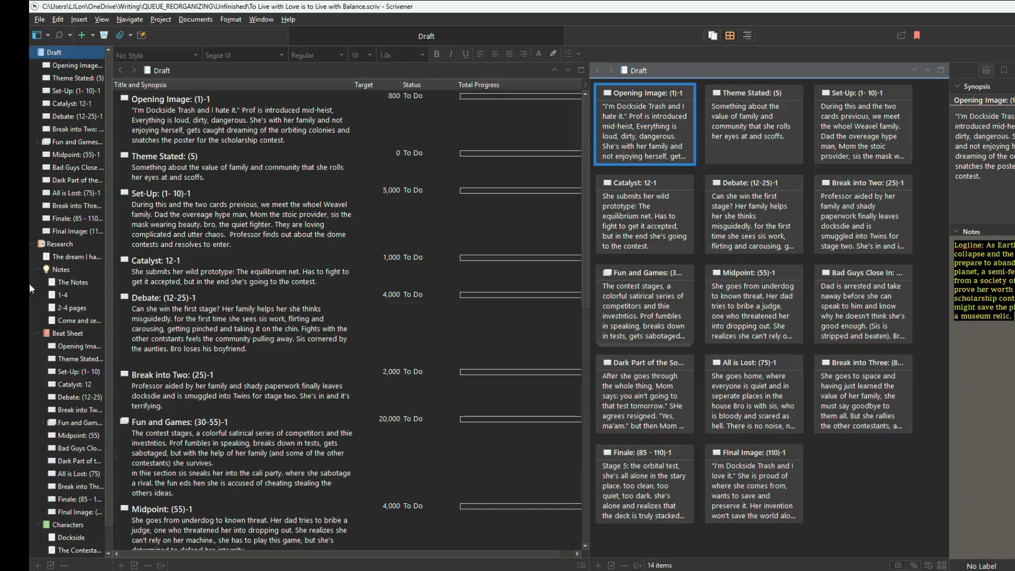
{"action": "left_click", "coordinate": [69, 294]}
{"action": "left_click_drag", "start_coordinate": [827, 410], "coordinate": [588, 124]}
{"action": "key", "text": "ctrl+c"}
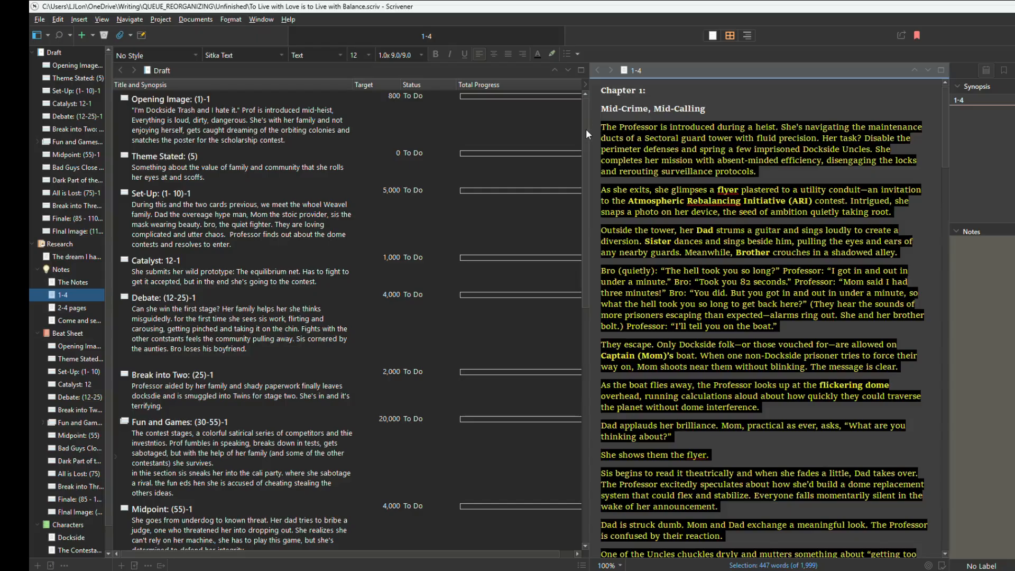
- Add the trial text "ddfd" to the end of the Opening Image synopsis in the outline and delete it
{"action": "left_click", "coordinate": [146, 103]}
{"action": "left_click", "coordinate": [145, 102]}
{"action": "left_click", "coordinate": [125, 99]}
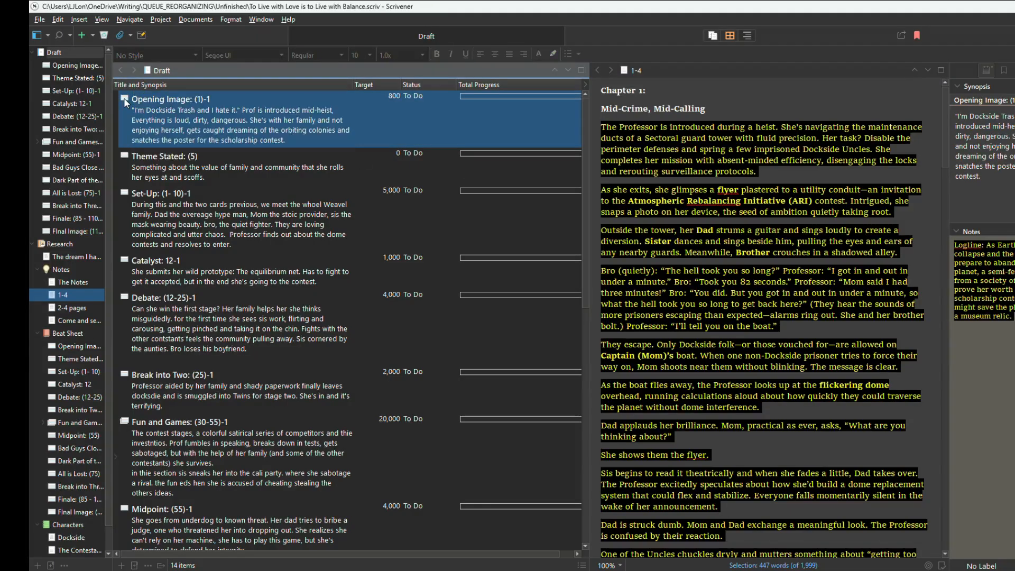
{"action": "left_click", "coordinate": [176, 107]}
{"action": "left_click", "coordinate": [301, 139]}
{"action": "type", "text": "ddfd"}
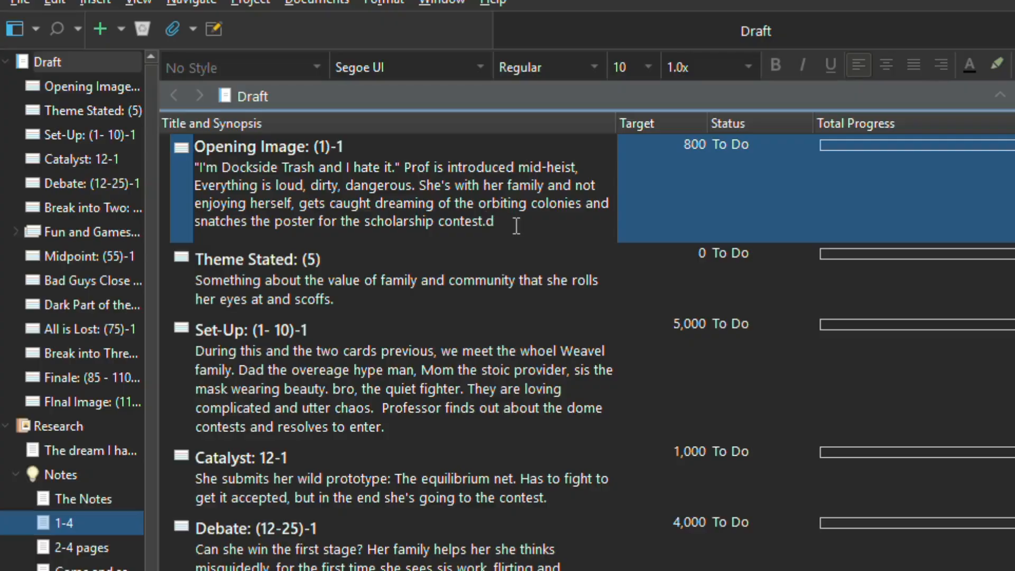
{"action": "key", "text": "BackSpace"}
{"action": "key", "text": "BackSpace"}
{"action": "key", "text": "BackSpace"}
{"action": "key", "text": "BackSpace"}
- Paste the copied Chapter 1 text into the Opening Image document of the Draft and save the project
{"action": "left_click", "coordinate": [184, 149]}
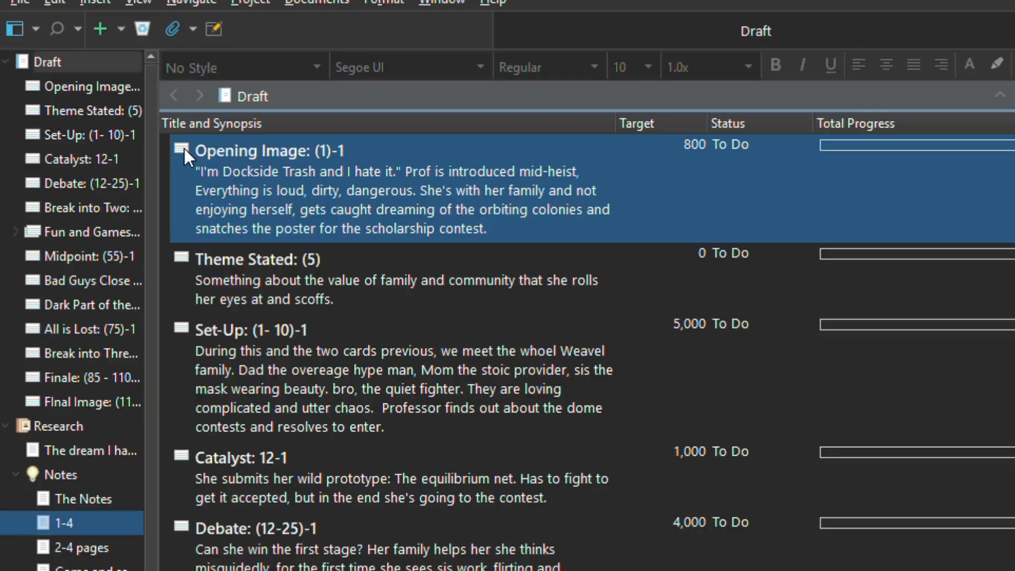
{"action": "double_click", "coordinate": [184, 148]}
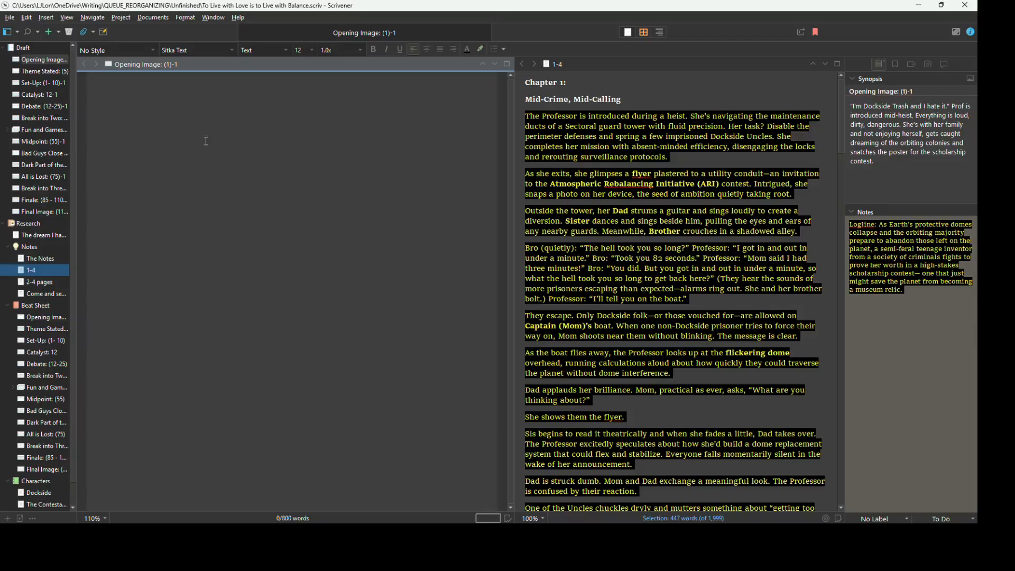
{"action": "key", "text": "ctrl+v"}
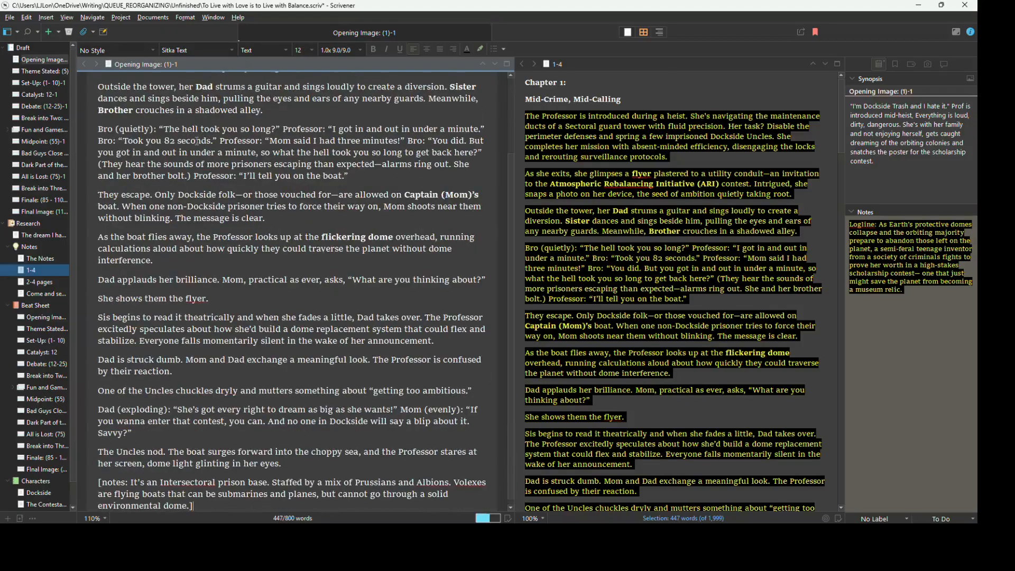
{"action": "key", "text": "ctrl+s"}
- Return to the Draft outline and readjust the split divider so the outline and the 1-4 note are both readable
{"action": "left_click", "coordinate": [23, 52]}
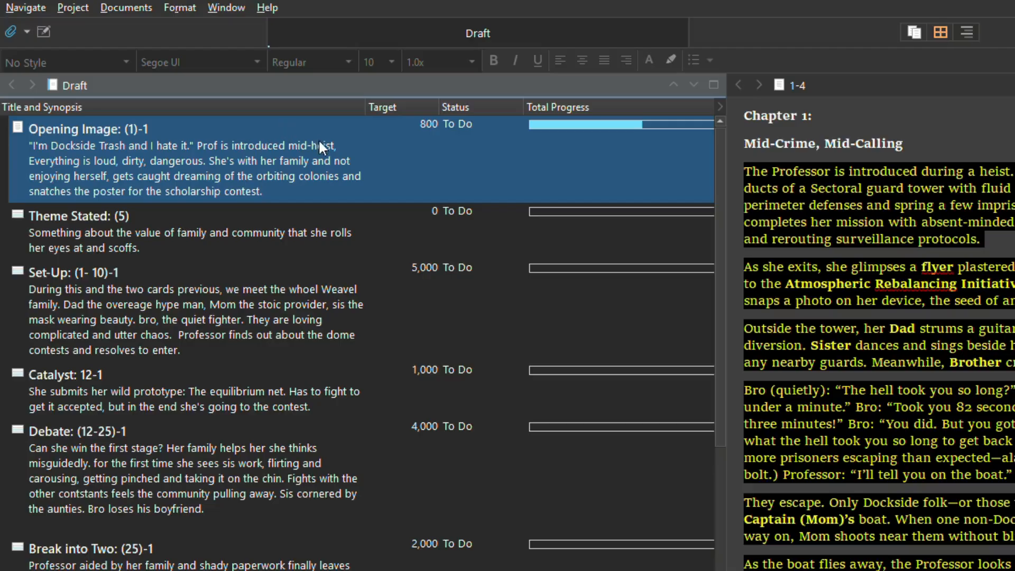
{"action": "left_click_drag", "start_coordinate": [726, 273], "coordinate": [989, 246]}
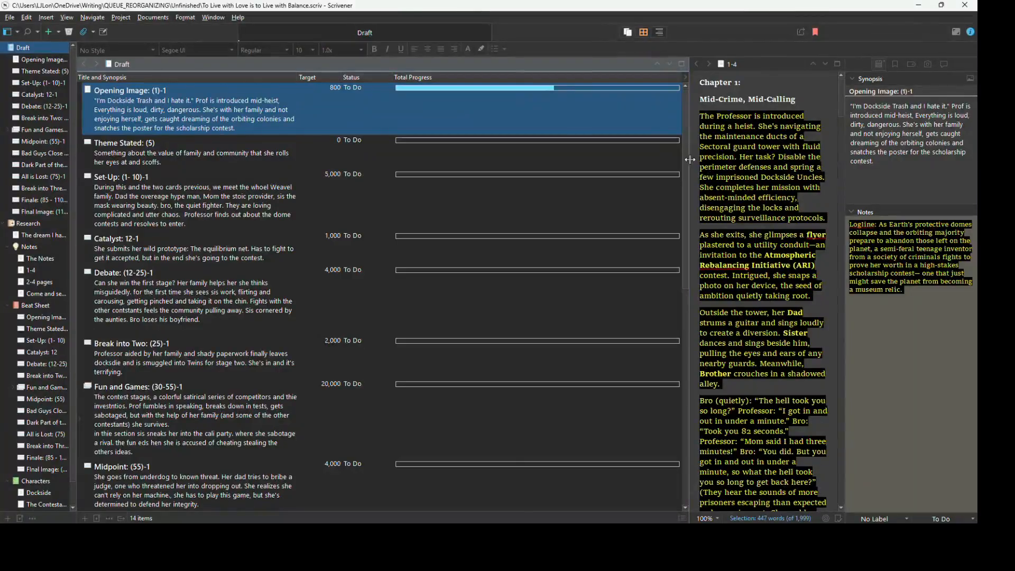
{"action": "left_click_drag", "start_coordinate": [698, 127], "coordinate": [531, 127]}
- Copy the text of Chapters 2 and 3 from the 1-4 note into the Draft's Catalyst document
{"action": "left_click", "coordinate": [708, 227]}
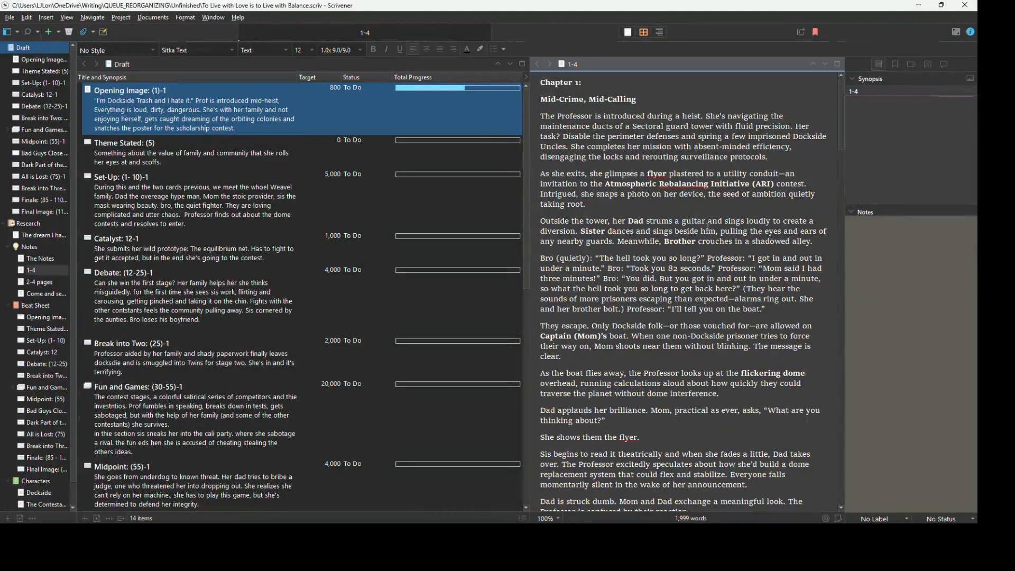
{"action": "scroll", "coordinate": [542, 117], "scroll_direction": "down", "scroll_amount": 15}
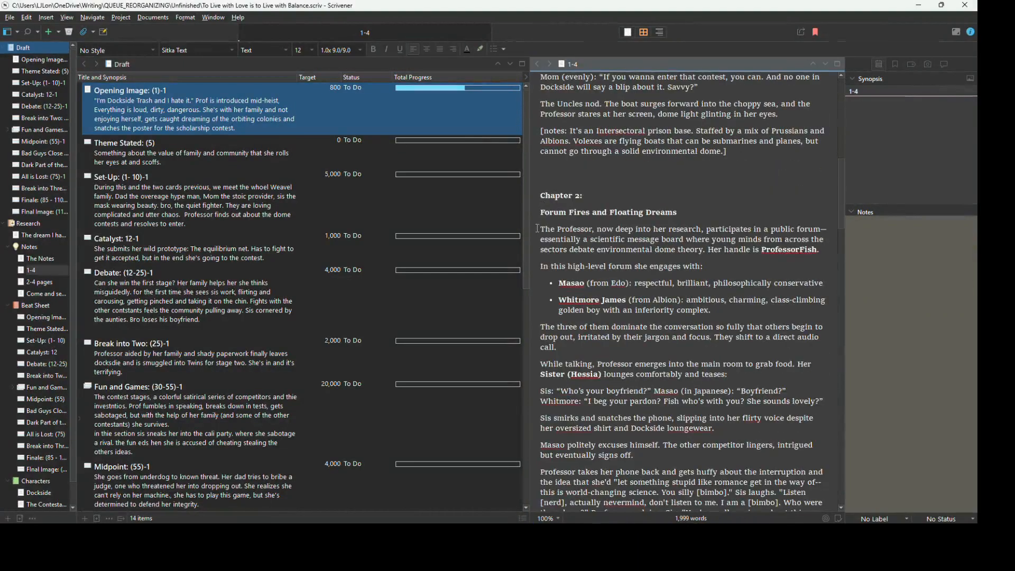
{"action": "left_click", "coordinate": [89, 242]}
{"action": "left_click", "coordinate": [89, 242]}
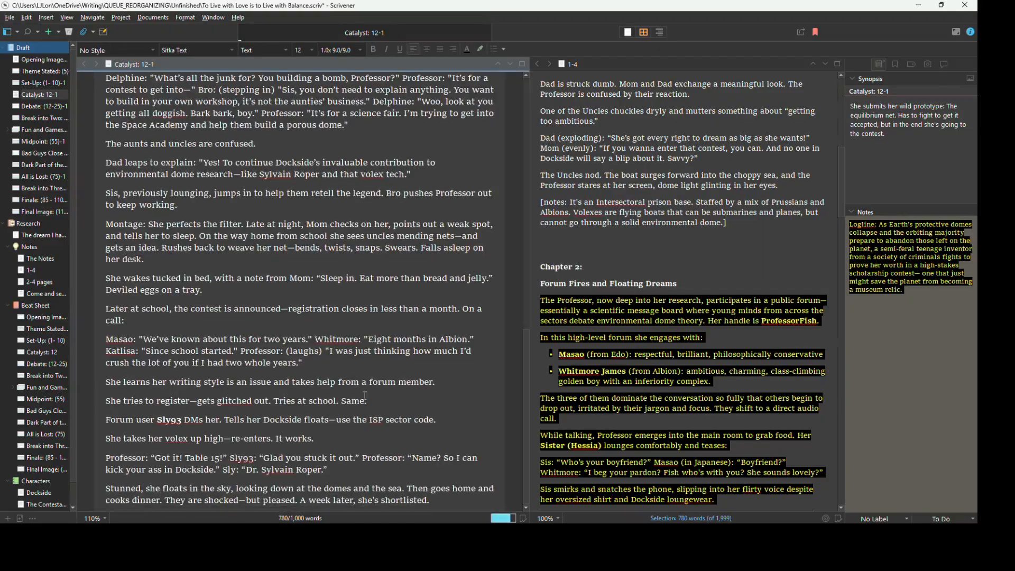
- Cut everything before "She tries to register" from the Catalyst document and paste it into the Set-Up document
{"action": "scroll", "coordinate": [264, 312], "scroll_direction": "down", "scroll_amount": 6}
{"action": "left_click_drag", "start_coordinate": [442, 382], "coordinate": [4, 24]}
{"action": "key", "text": "ctrl+x"}
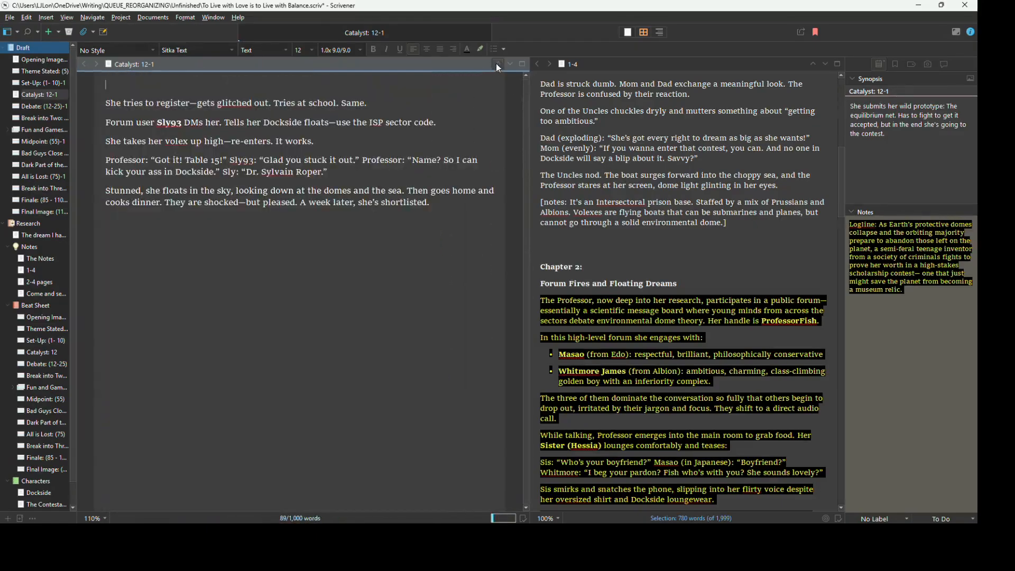
{"action": "left_click", "coordinate": [40, 83]}
{"action": "left_click", "coordinate": [130, 85]}
{"action": "key", "text": "ctrl+v"}
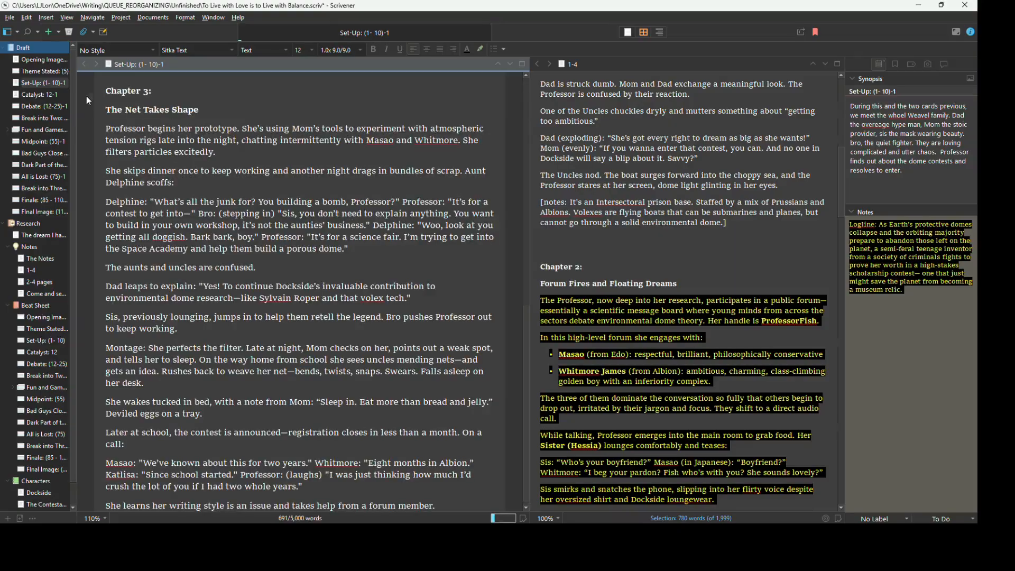
- In a slightly widened Draft outline, nest Theme Stated and Opening Image under Set-Up and expand the Set-Up group
{"action": "left_click", "coordinate": [24, 49]}
{"action": "left_click_drag", "start_coordinate": [531, 214], "coordinate": [568, 214]}
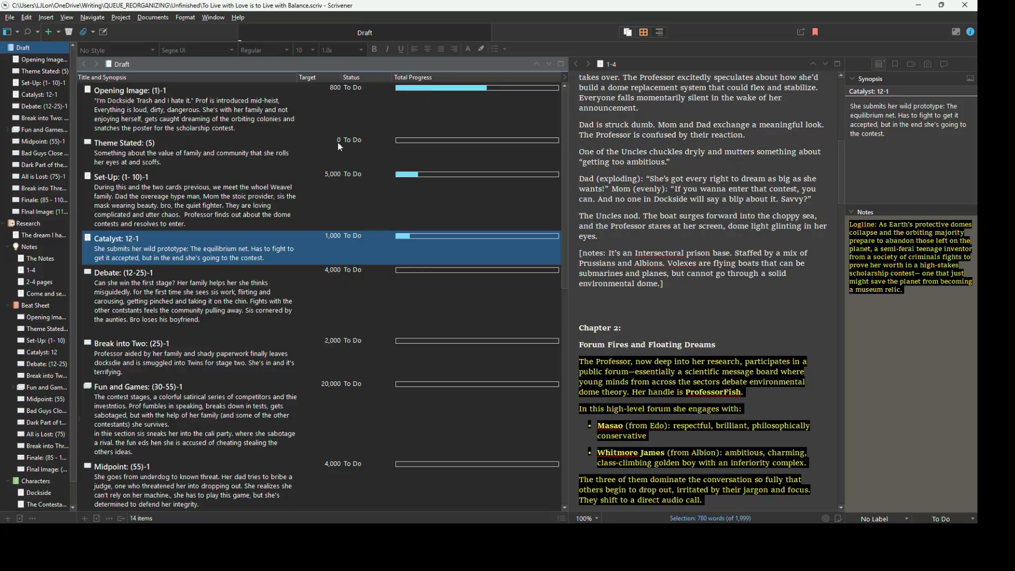
{"action": "left_click", "coordinate": [296, 153]}
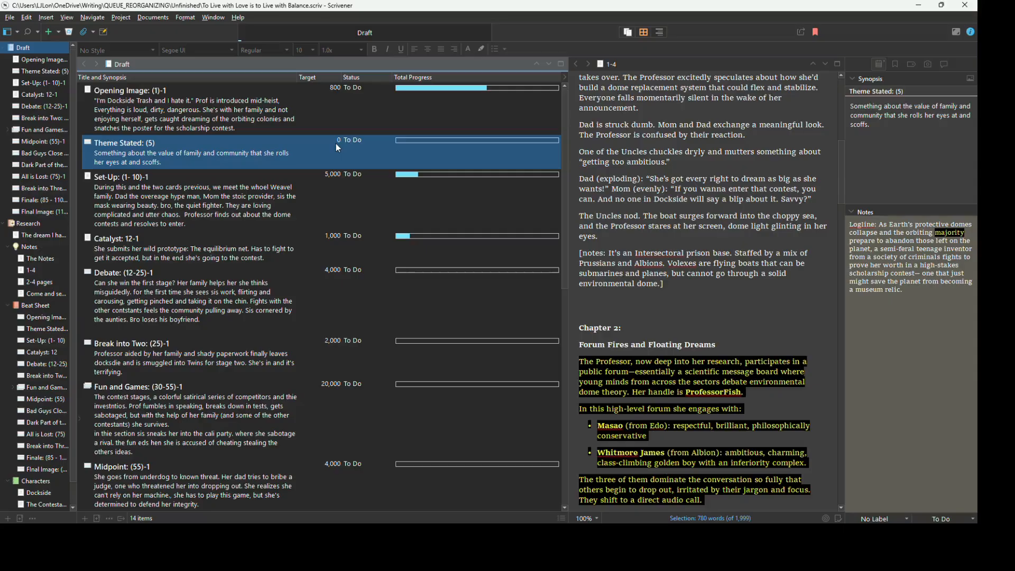
{"action": "left_click_drag", "start_coordinate": [132, 152], "coordinate": [154, 176]}
{"action": "left_click_drag", "start_coordinate": [134, 96], "coordinate": [165, 147]}
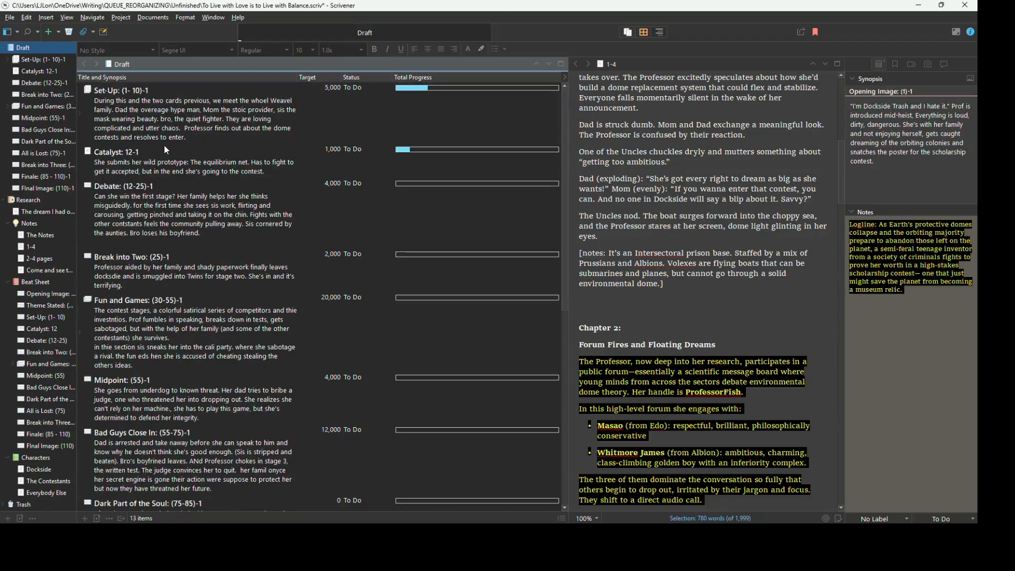
{"action": "left_click", "coordinate": [134, 99]}
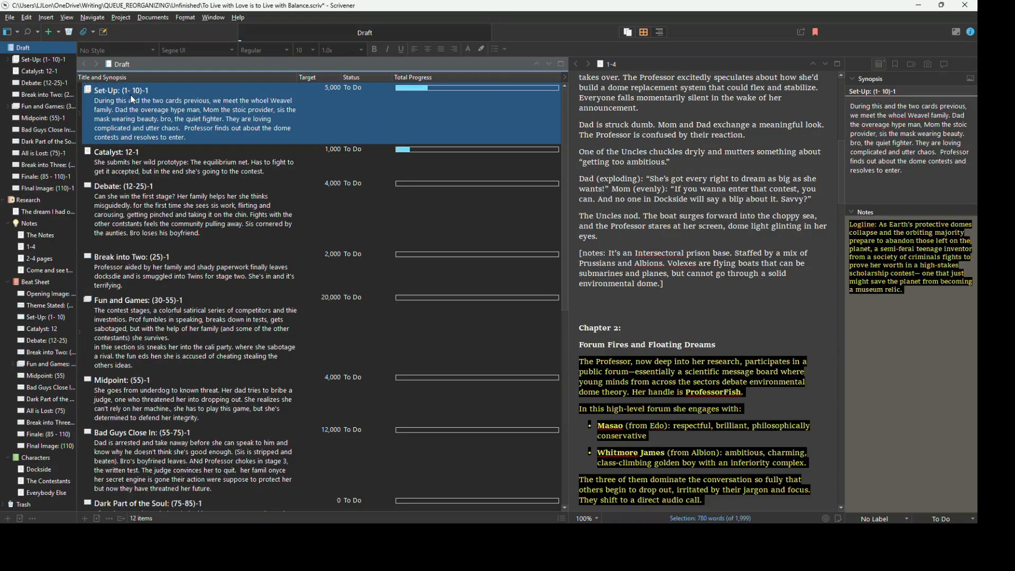
{"action": "left_click", "coordinate": [80, 112]}
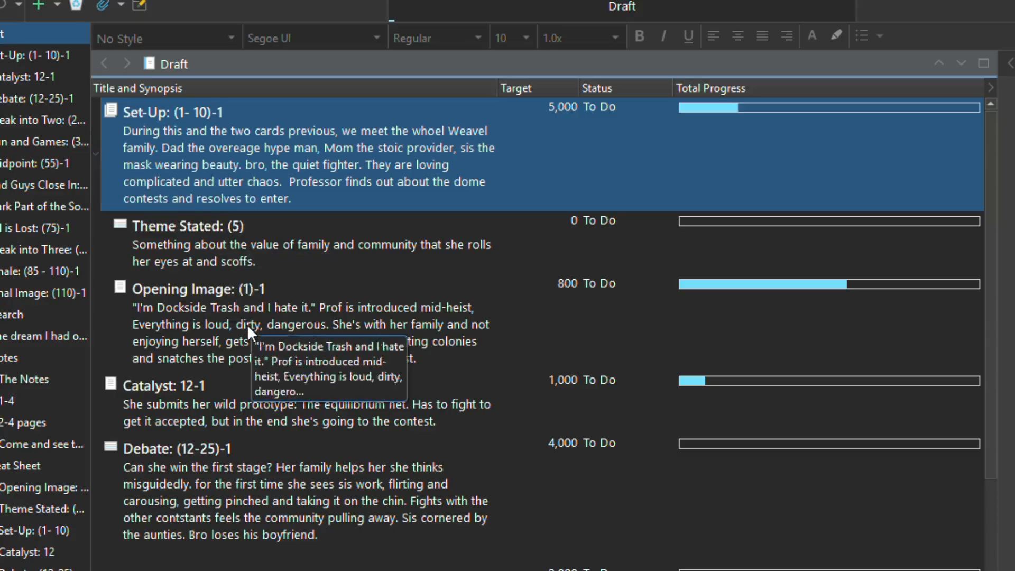
- Reorder the documents inside Set-Up so that Opening Image comes before Theme Stated
{"action": "left_click_drag", "start_coordinate": [161, 205], "coordinate": [166, 184]}
{"action": "left_click_drag", "start_coordinate": [255, 282], "coordinate": [256, 255]}
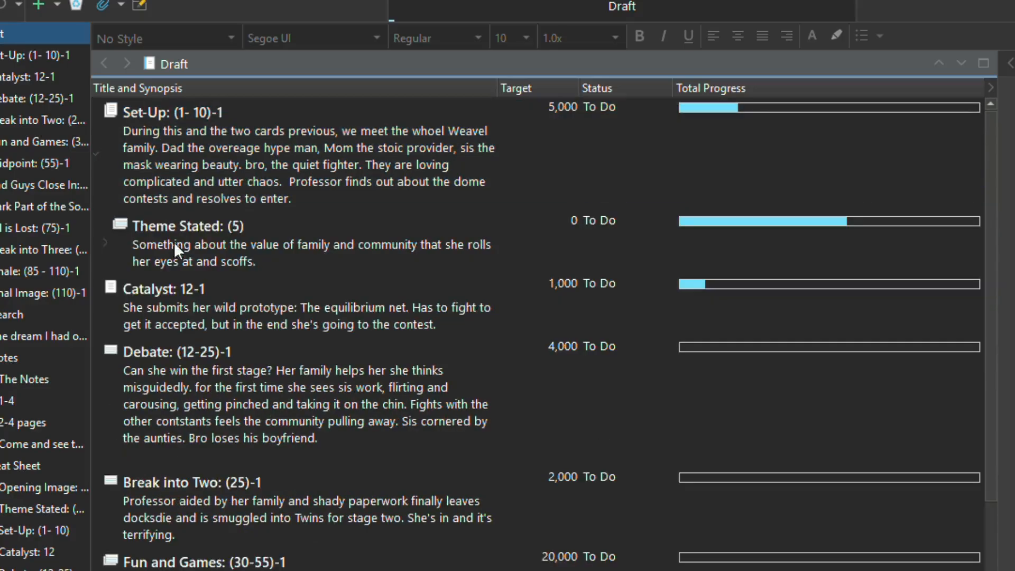
{"action": "left_click", "coordinate": [106, 241]}
{"action": "left_click_drag", "start_coordinate": [172, 294], "coordinate": [142, 211]}
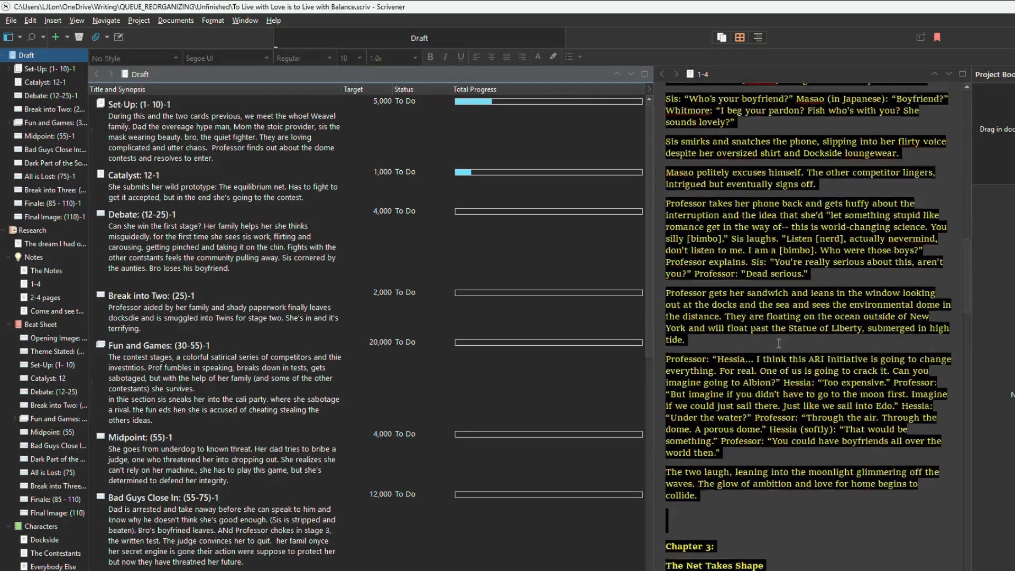
- Copy the Chapter 4 text from the 1-4 note into the Draft's Debate document and return to the Draft outline
{"action": "scroll", "coordinate": [779, 344], "scroll_direction": "down", "scroll_amount": 20}
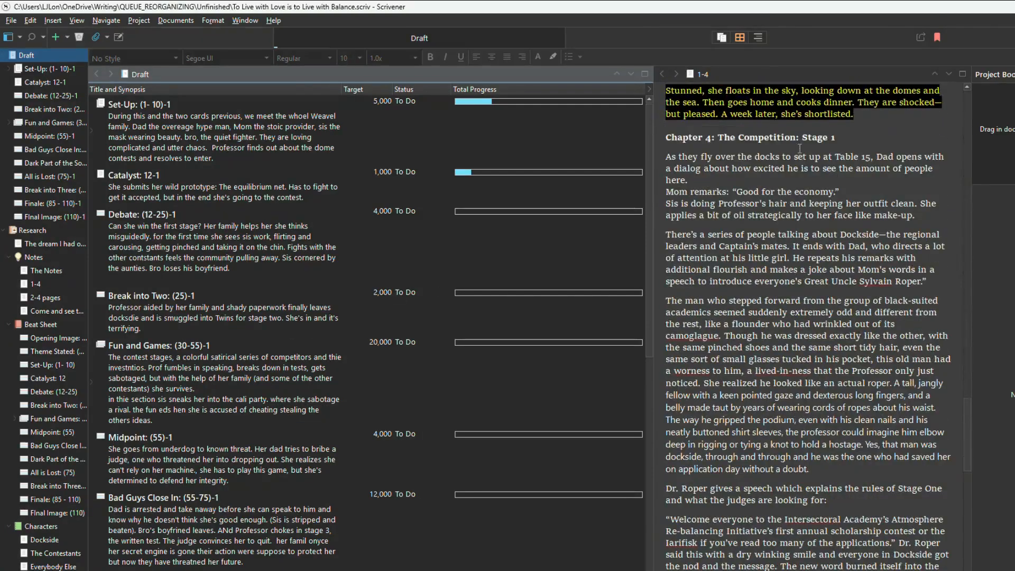
{"action": "left_click_drag", "start_coordinate": [666, 157], "coordinate": [756, 312]}
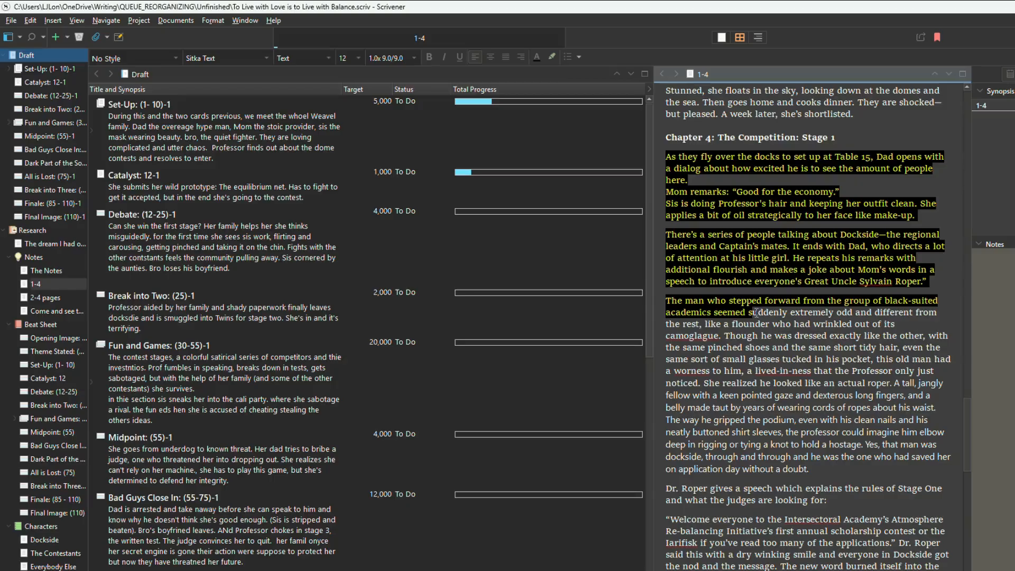
{"action": "left_click_drag", "start_coordinate": [756, 313], "coordinate": [786, 523]}
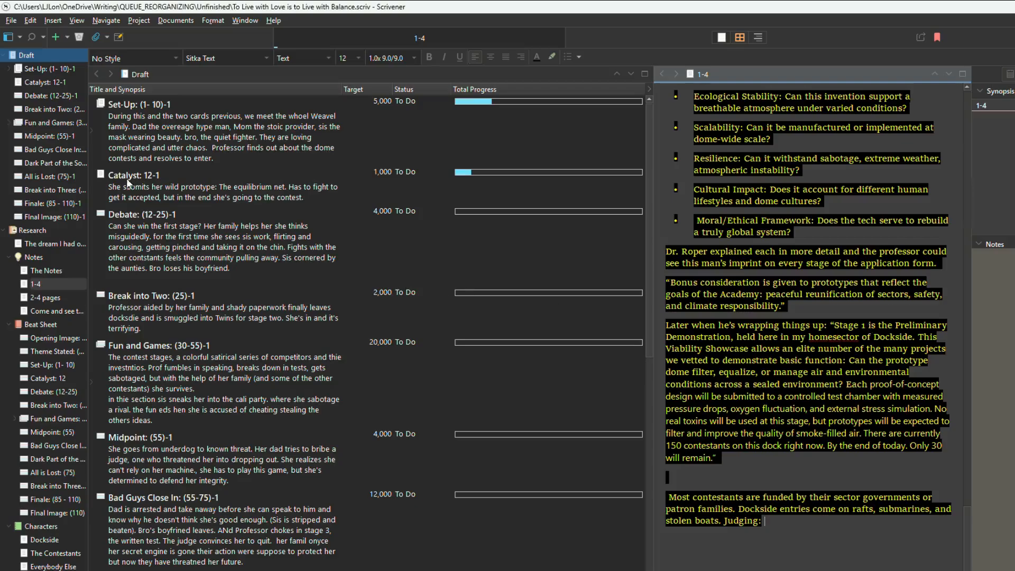
{"action": "left_click", "coordinate": [100, 212]}
{"action": "double_click", "coordinate": [100, 213]}
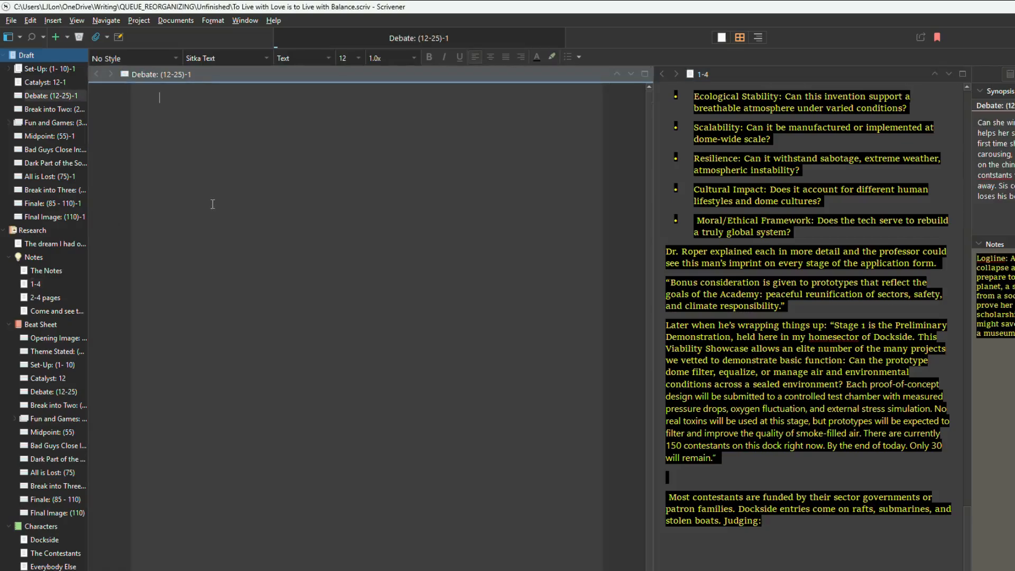
{"action": "left_click", "coordinate": [96, 74]}
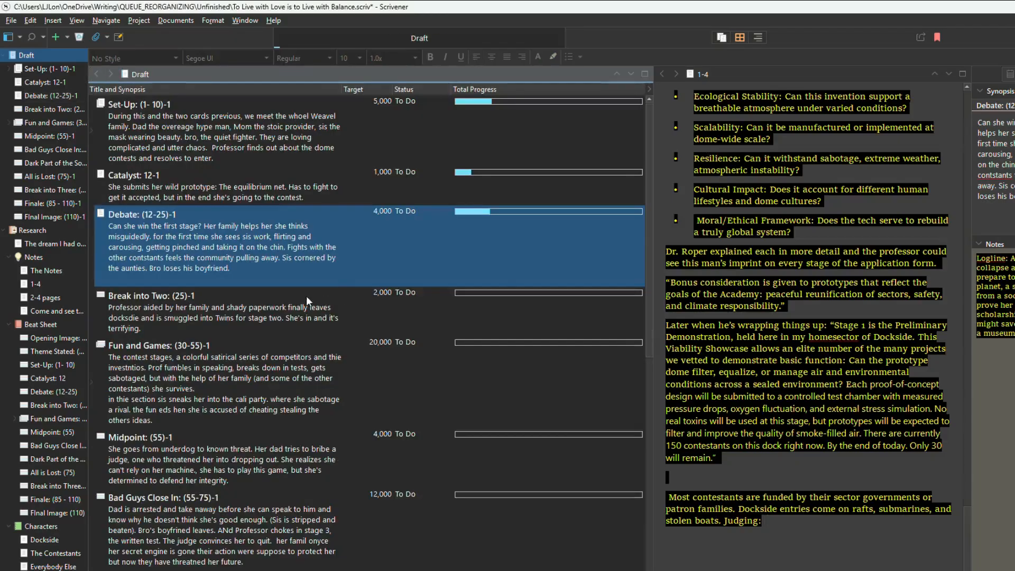
- Open the Set-Up document and review its Document Target settings
{"action": "left_click", "coordinate": [268, 329]}
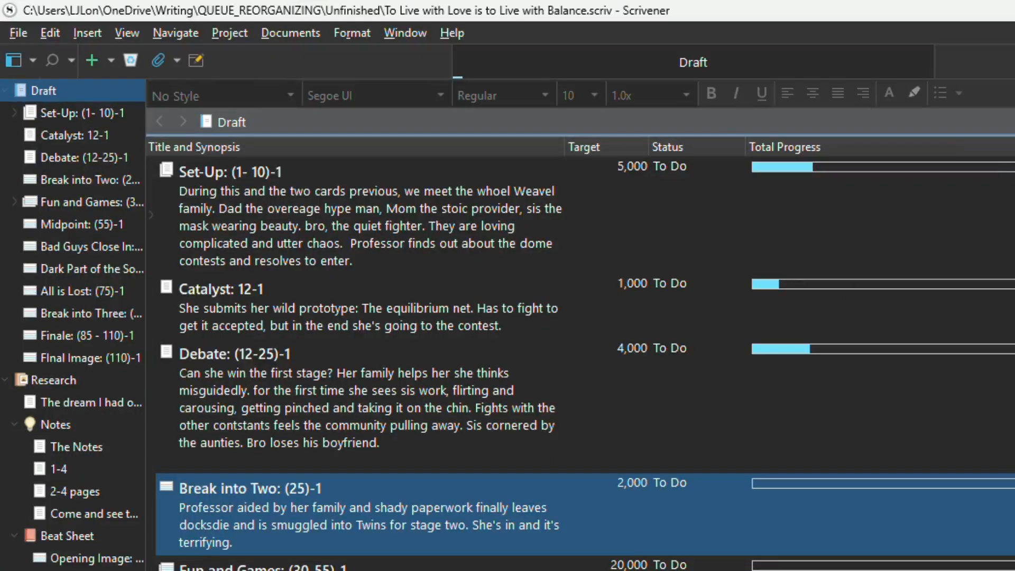
{"action": "left_click", "coordinate": [44, 112]}
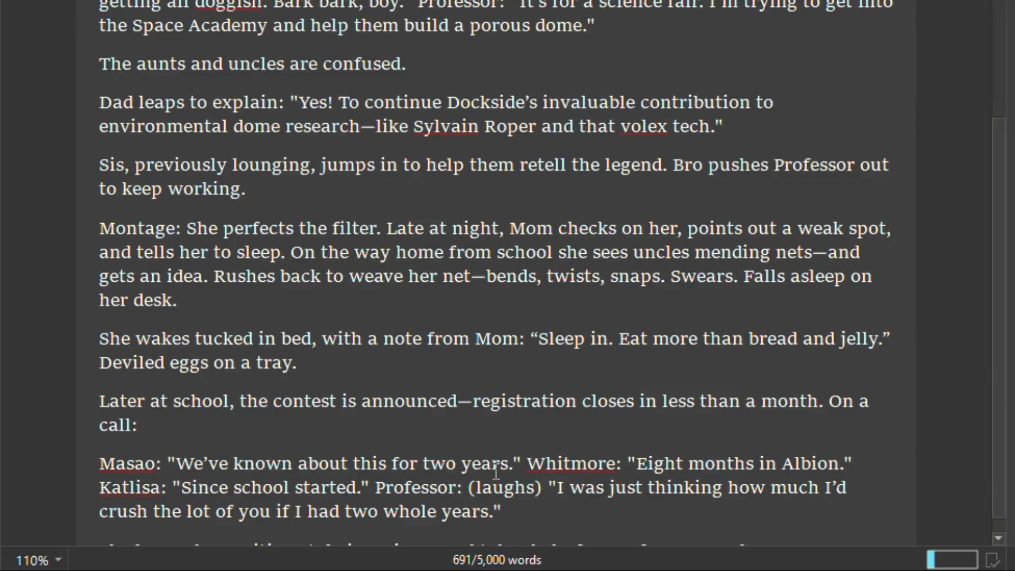
{"action": "left_click", "coordinate": [490, 256]}
{"action": "left_click", "coordinate": [944, 562]}
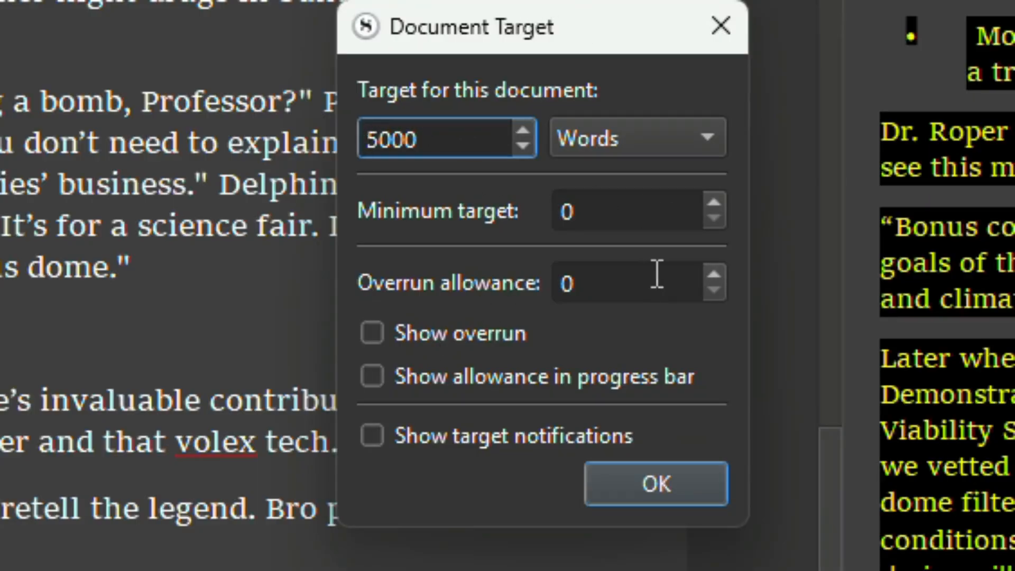
{"action": "left_click", "coordinate": [665, 487]}
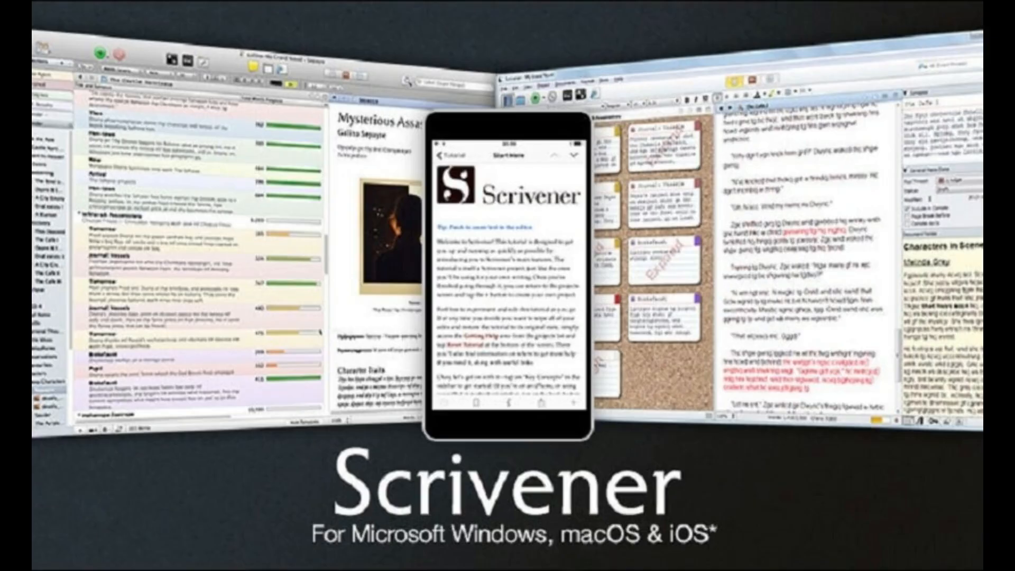